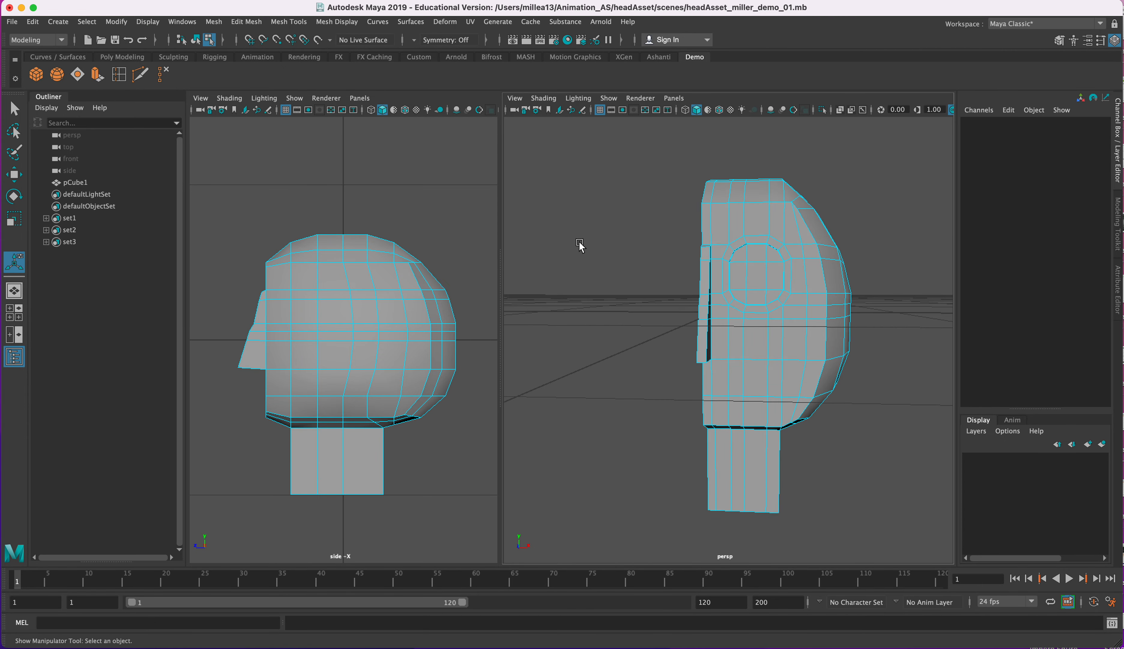
Examine the half-head mesh from the front, side and back to judge its proportions and edge layout
left_click(17, 292)
left_click_drag(577, 318, 764, 384, "alt")
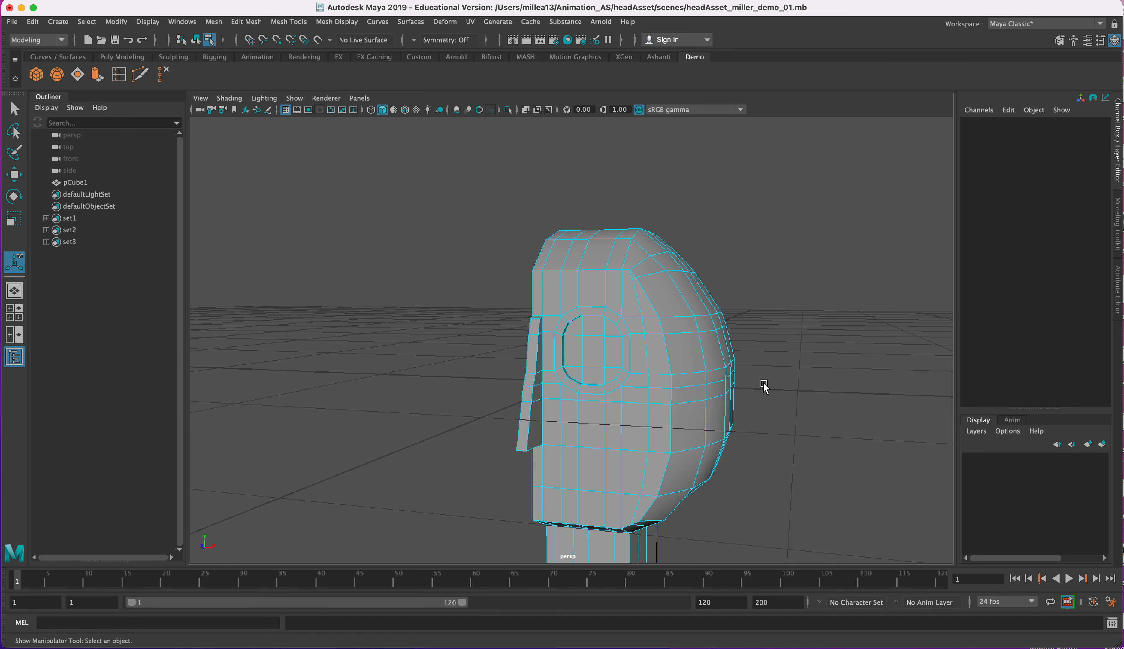
left_click_drag(672, 432, 663, 382, "alt")
right_click_drag(677, 355, 679, 329)
left_click(657, 368)
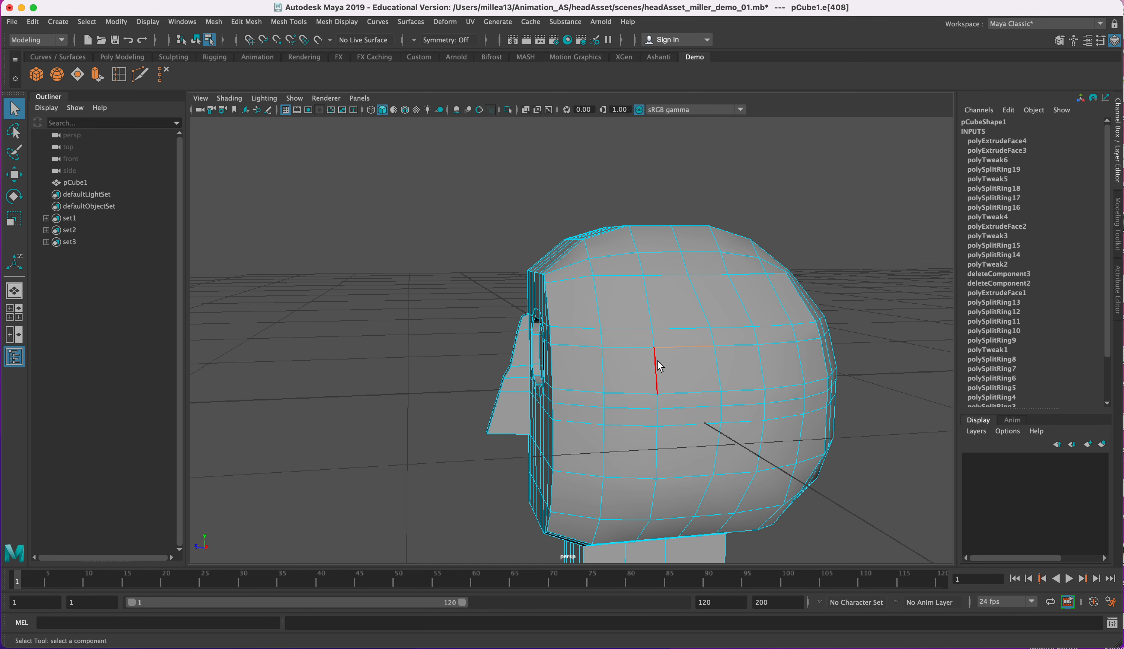
left_click(719, 375)
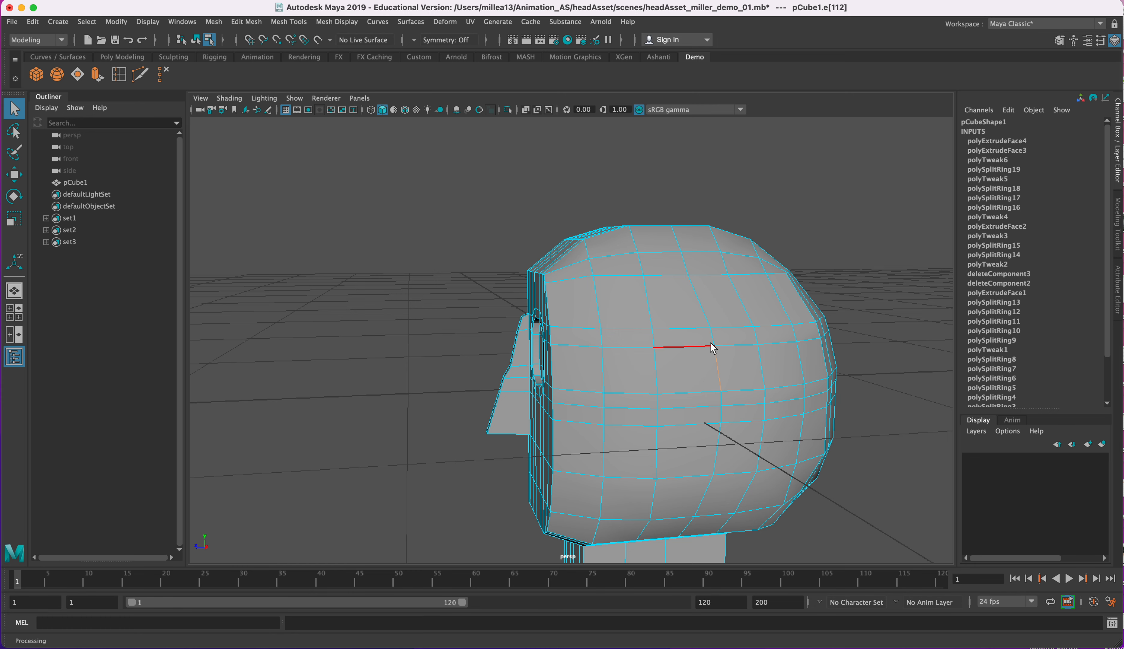
left_click_drag(683, 313, 785, 303, "alt")
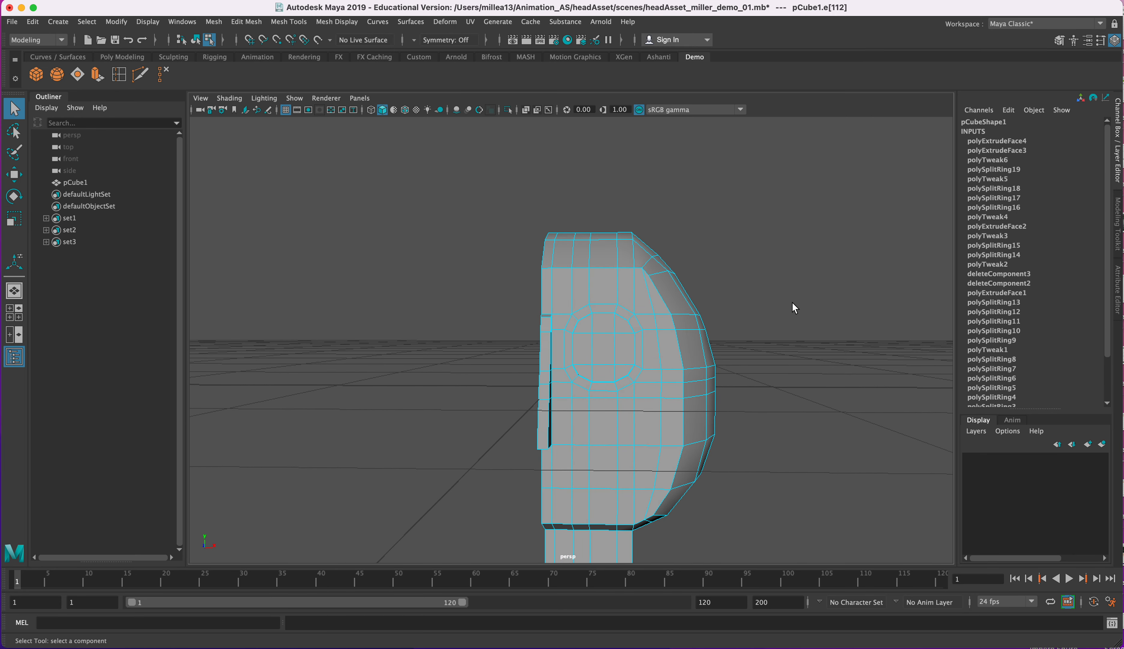
left_click_drag(681, 327, 482, 313, "alt")
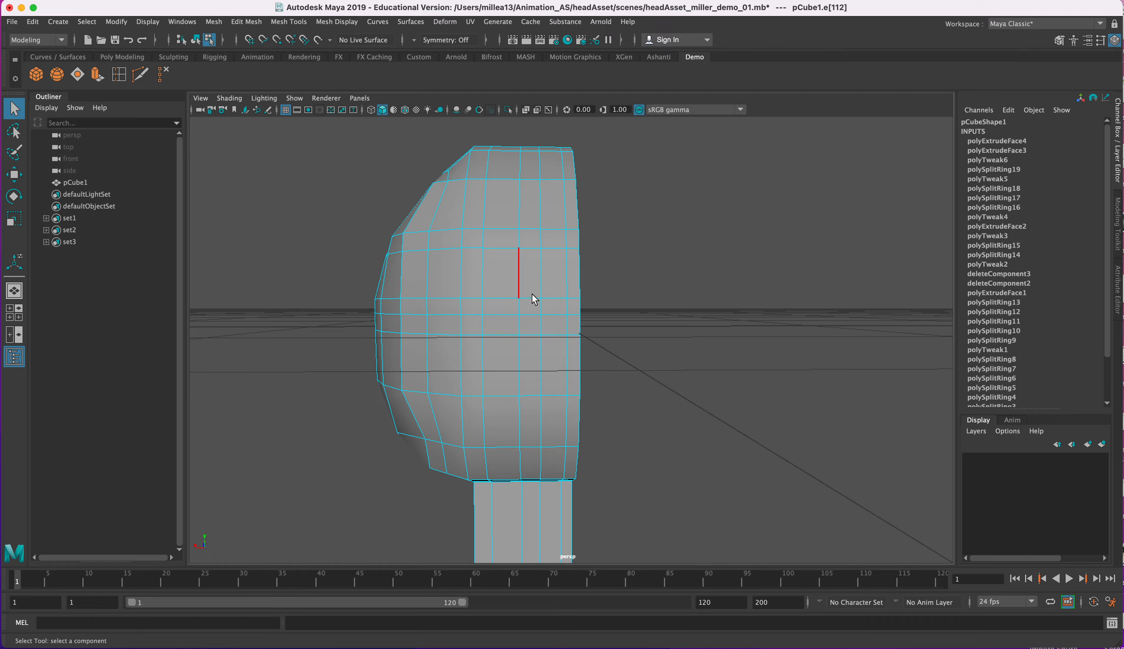
left_click_drag(490, 265, 470, 306, "alt")
left_click_drag(513, 244, 666, 292, "alt")
Raise the top three rows of head vertices in the front view to make the forehead taller
key("space")
right_click(623, 258)
right_click_drag(624, 258, 558, 201)
left_click_drag(494, 181, 700, 267)
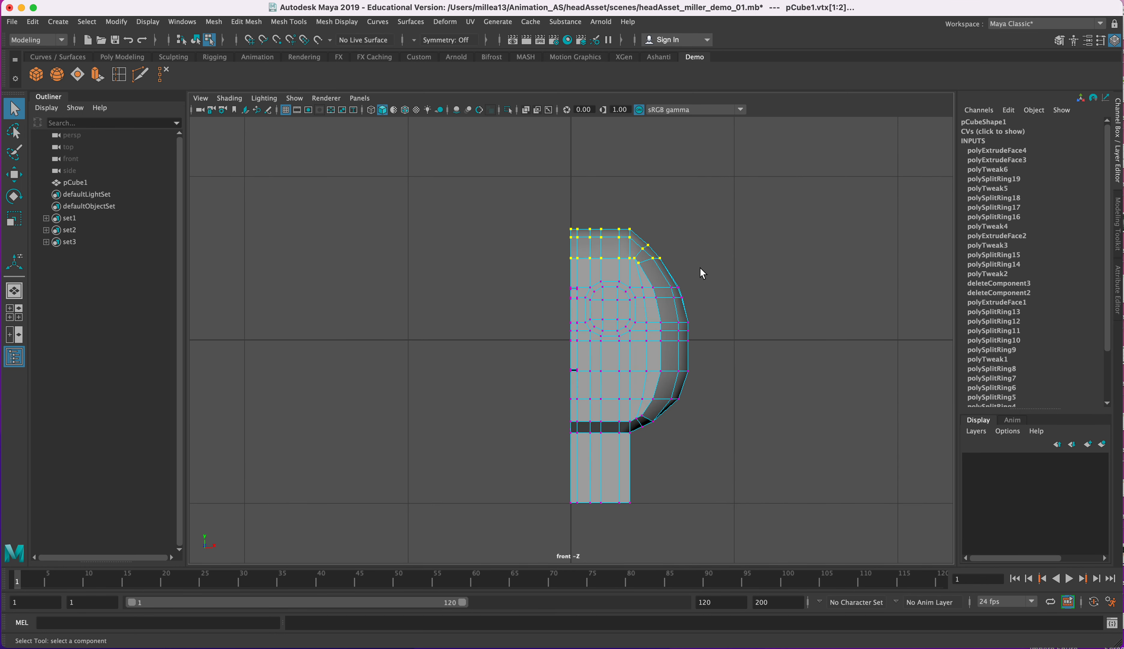
key("w")
left_click_drag(619, 195, 617, 170)
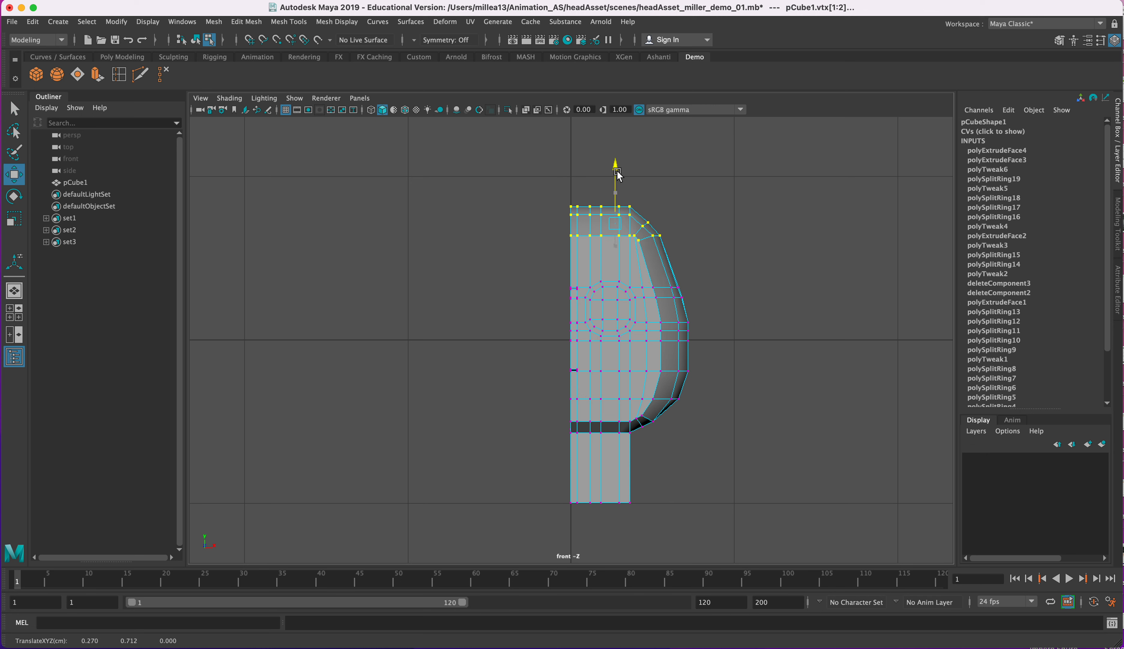
Move the head's upper outer corner vertices outward in the front view and raise the corner's middle vertices
left_click_drag(709, 197, 628, 252)
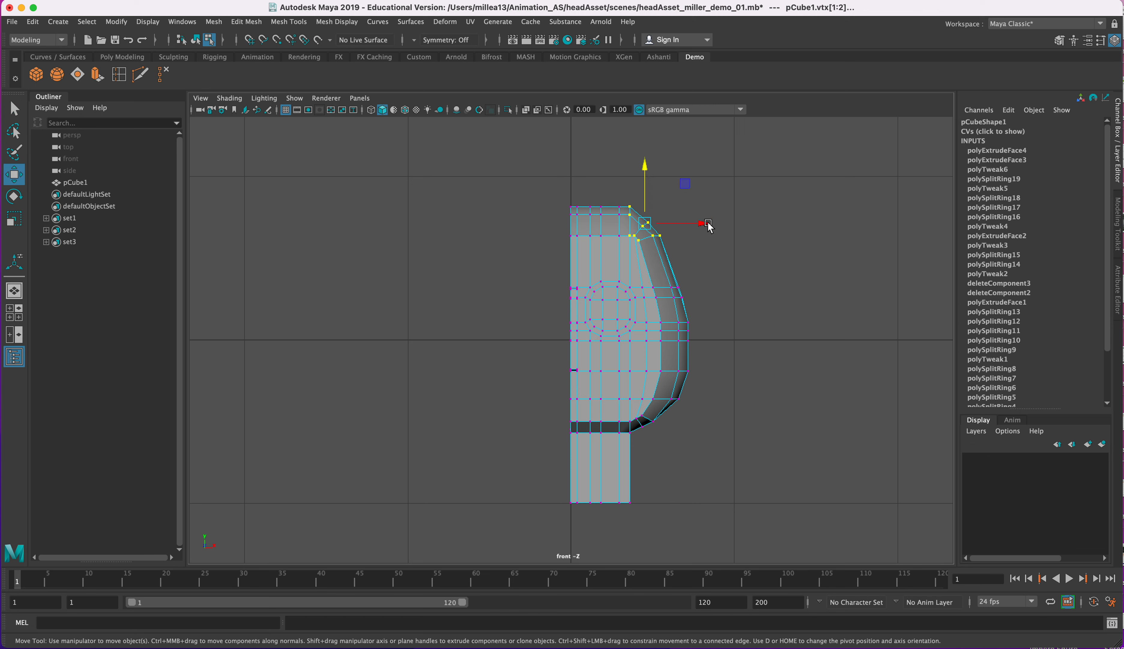
left_click_drag(706, 230, 704, 230)
left_click_drag(695, 217, 671, 229)
left_click_drag(638, 262, 639, 261)
mouse_move(720, 228)
left_mouse_down()
mouse_move(654, 250)
mouse_move(715, 238)
mouse_move(726, 249)
left_mouse_up()
left_click(715, 247)
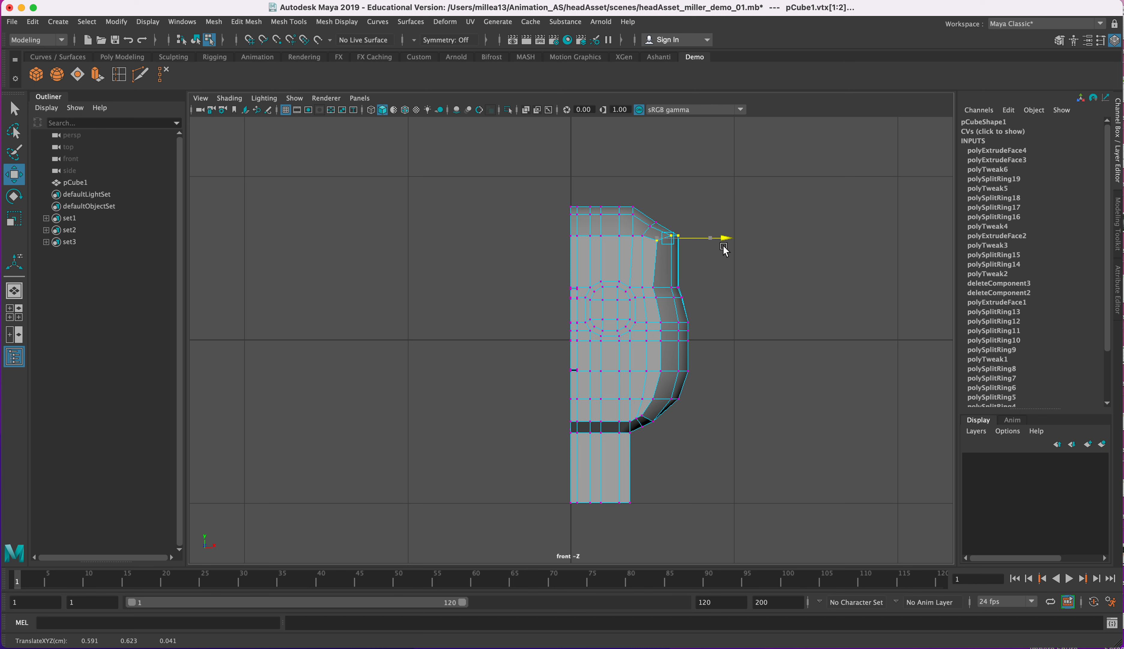
left_click_drag(648, 219, 661, 232)
left_click_drag(656, 171, 657, 167)
Move the two rows of outer side vertices level with the top of the eye slightly outward in the perspective view
key("space")
left_click_drag(605, 281, 605, 245)
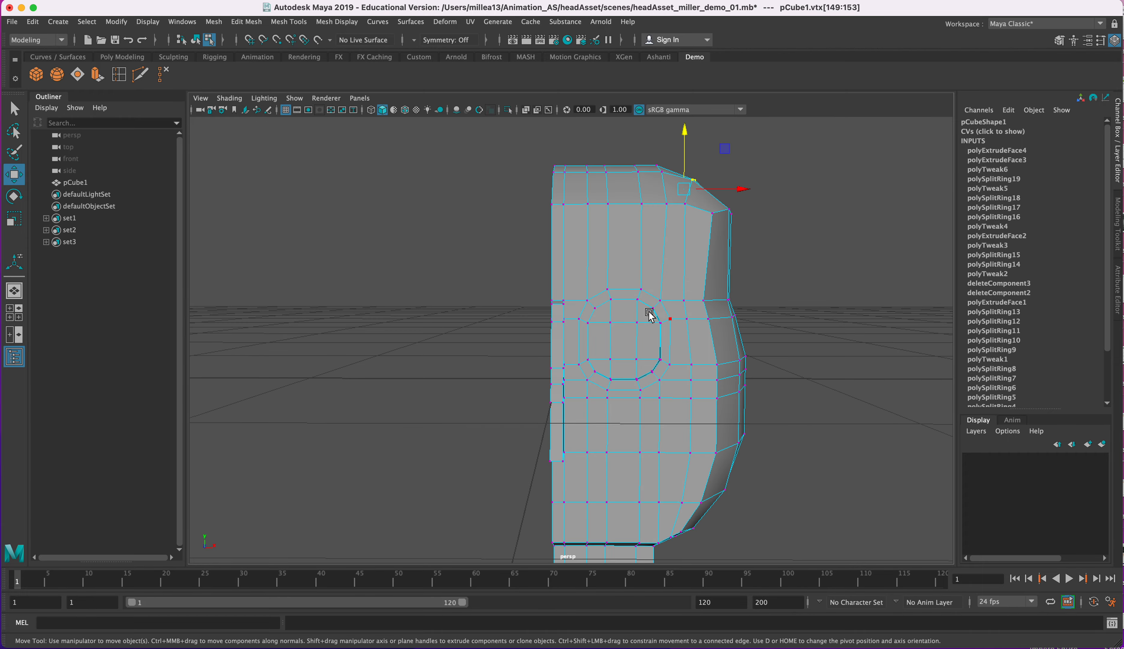
left_click_drag(648, 312, 592, 265, "alt")
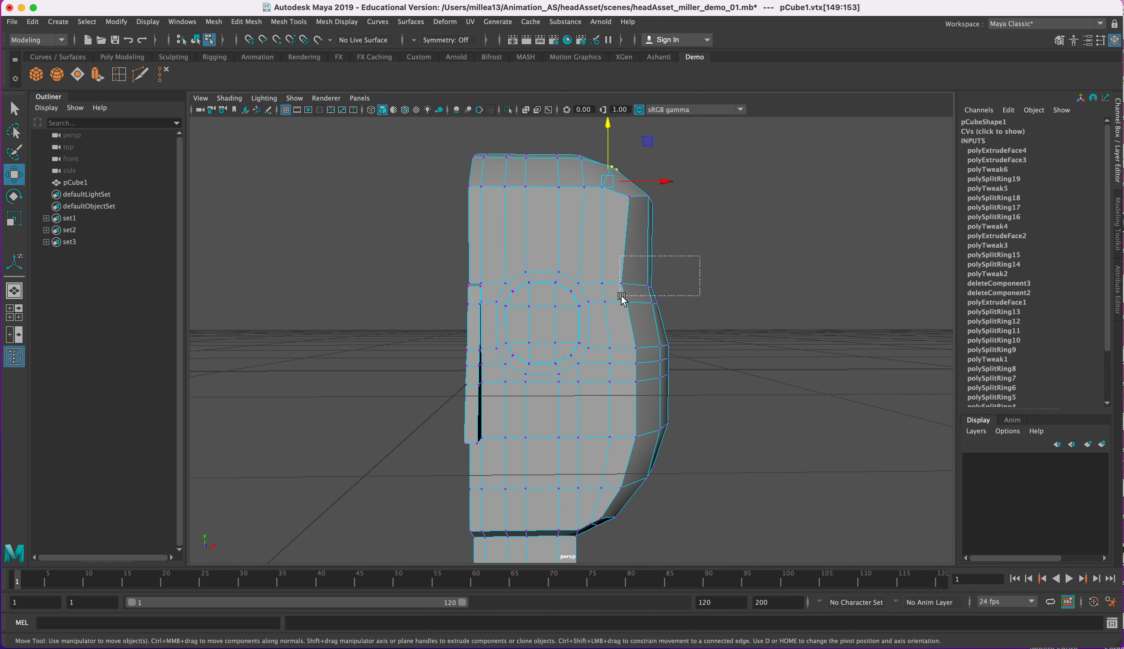
key("4")
left_click(696, 268)
left_click_drag(690, 268, 609, 299, "alt")
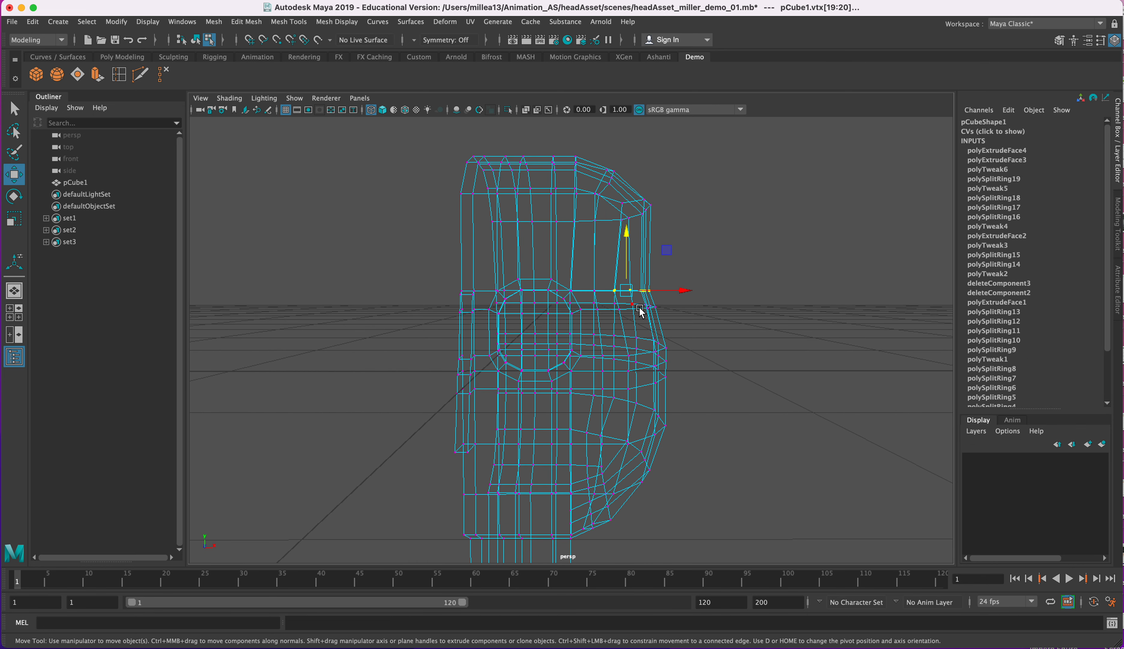
left_click_drag(696, 270, 615, 319)
left_click_drag(683, 299, 690, 302)
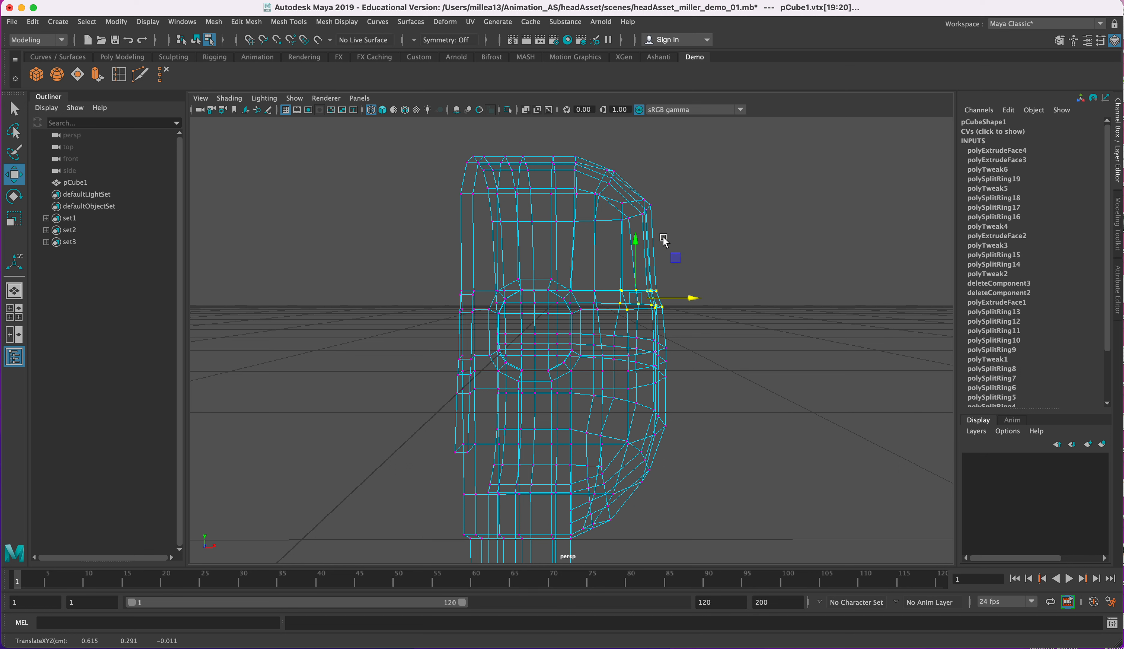
key("5")
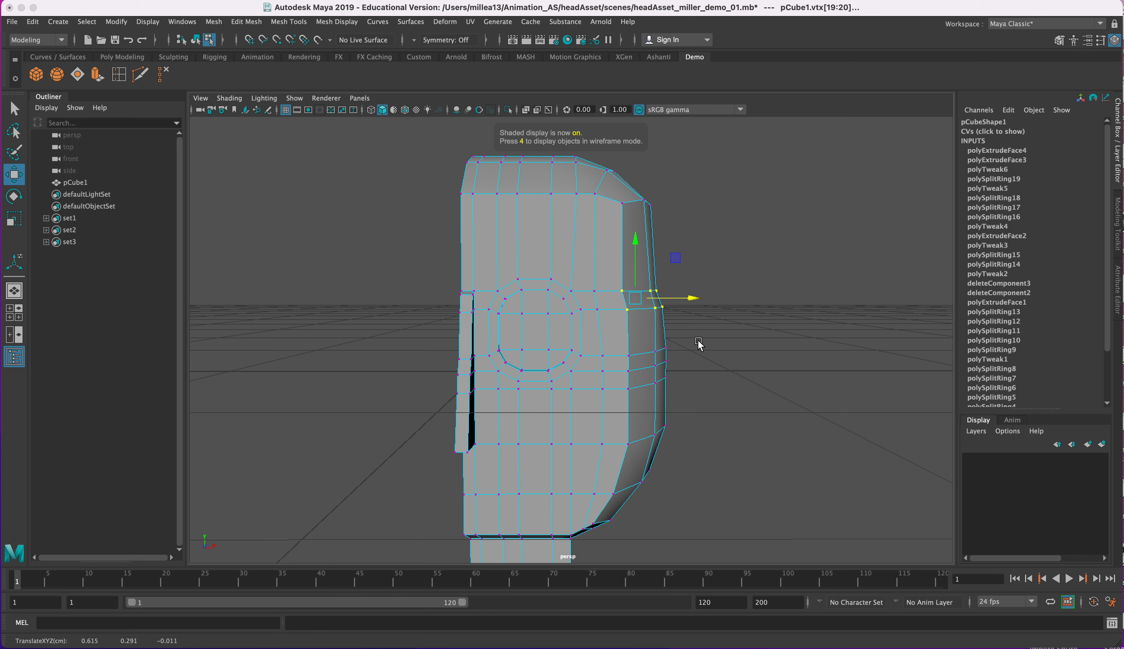
Move only the upper of those two side vertex rows slightly further outward to smooth the head's silhouette
left_click_drag(690, 258, 617, 300)
left_click_drag(686, 290, 691, 291)
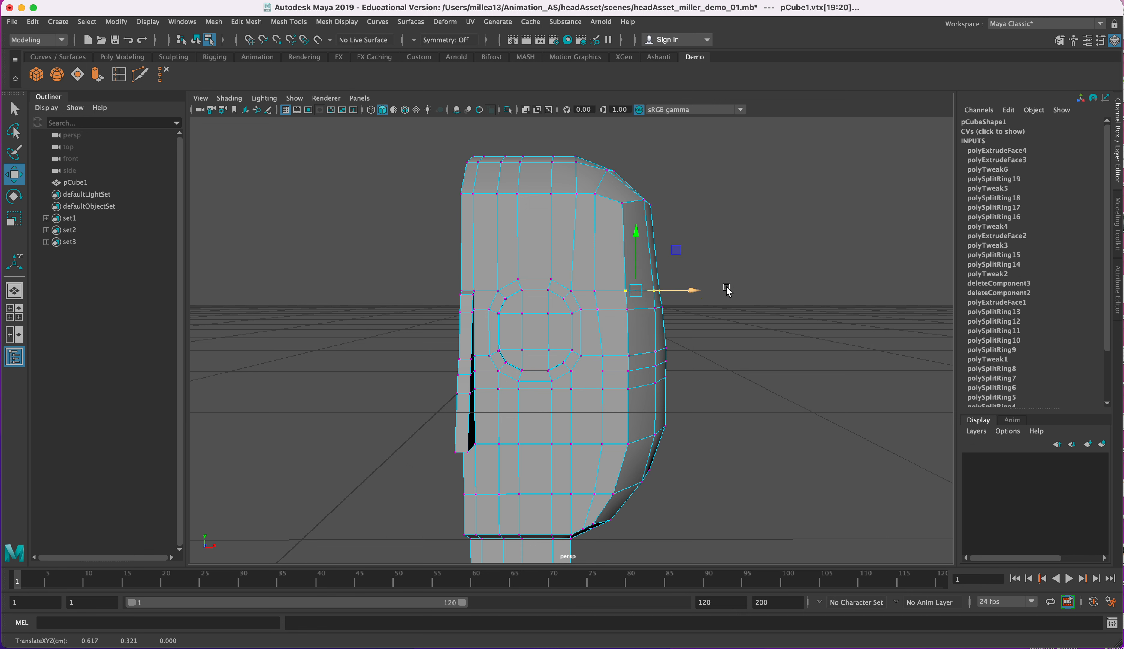
left_click(682, 326)
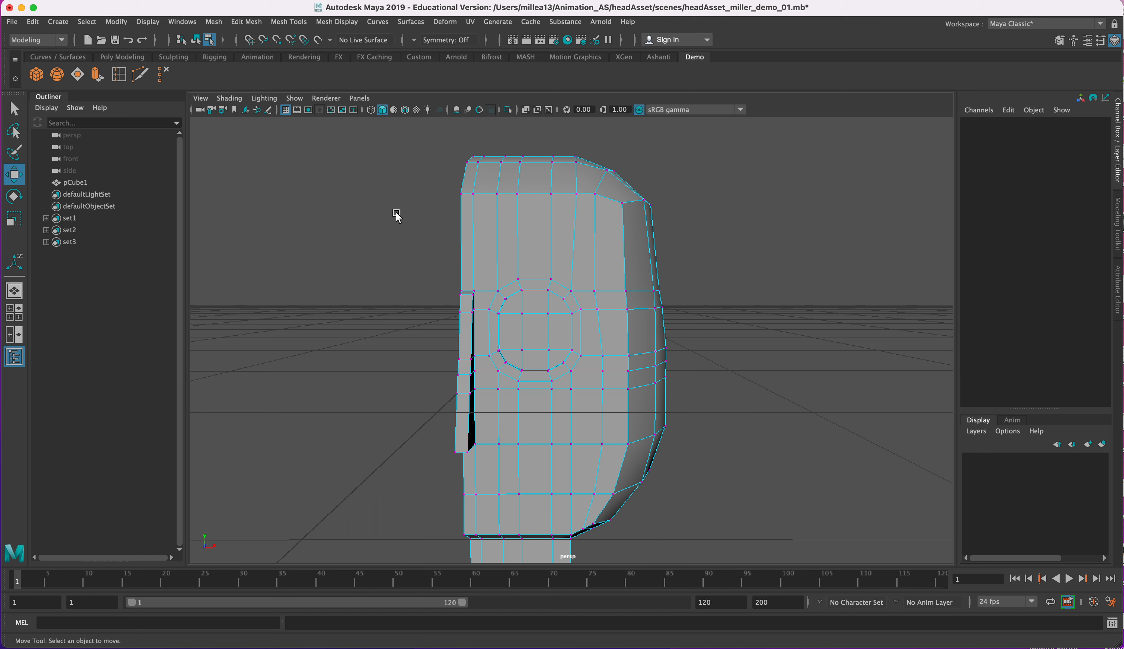
Raise the top rows of head vertices further to lengthen the forehead, and save the scene
left_click_drag(617, 235, 707, 128)
left_click_drag(566, 134, 565, 83)
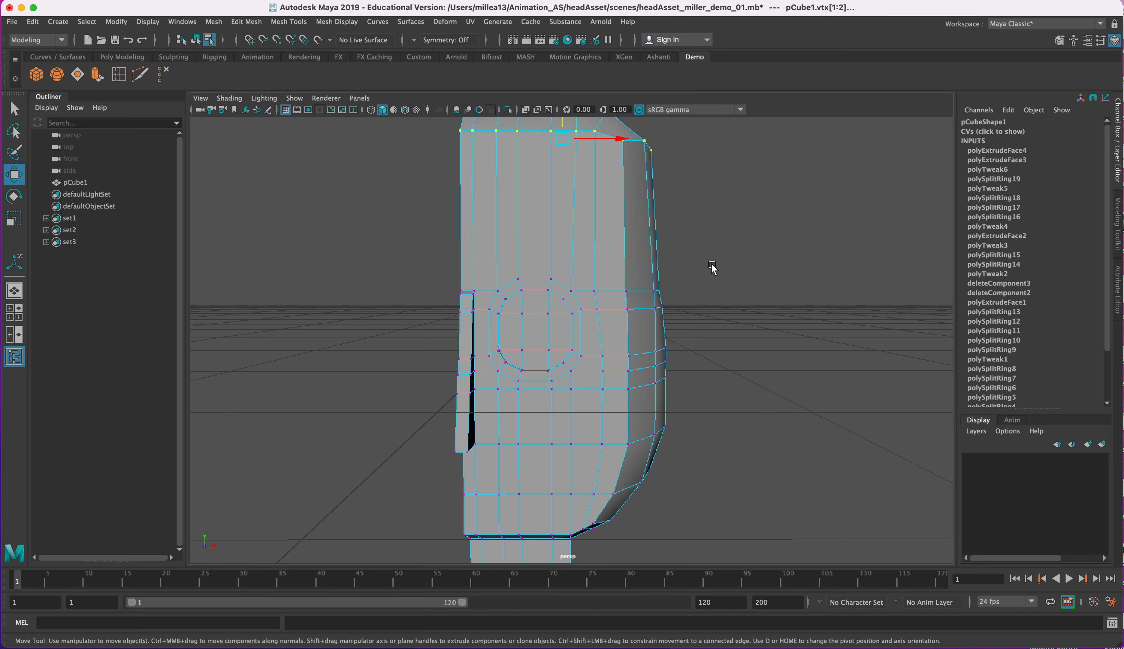
left_click(706, 275)
key("super+s")
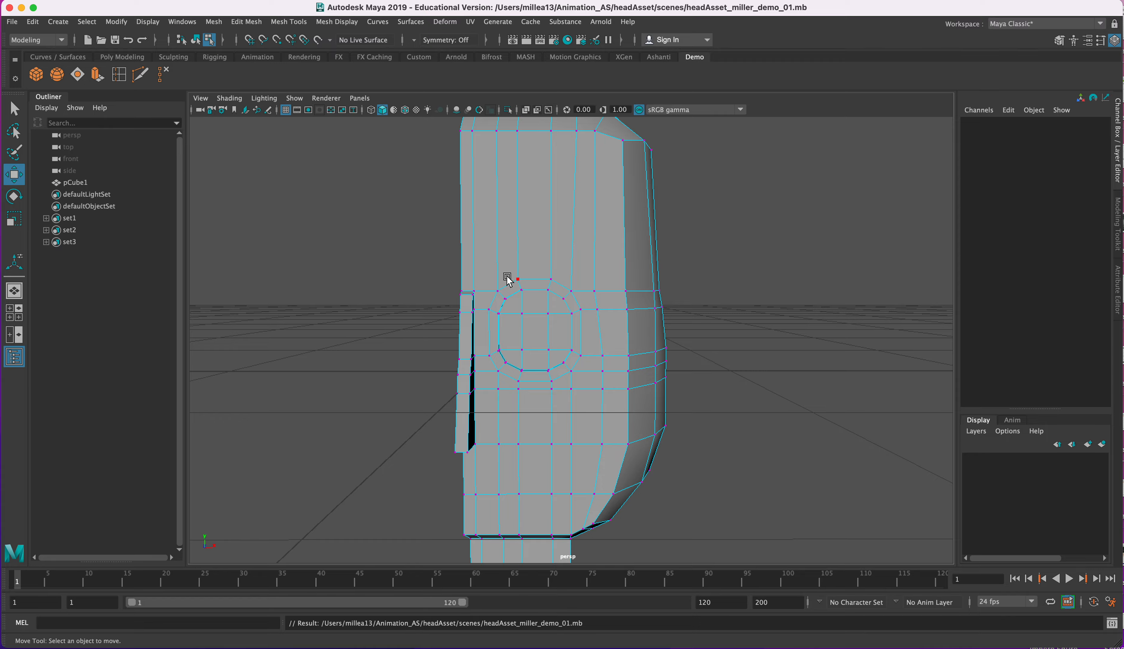
Insert two horizontal edge loops across the forehead just above the eye socket for the eyebrow
left_click_drag(488, 267, 701, 278, "alt")
scroll(467, 263, "up", 6)
left_click(119, 73)
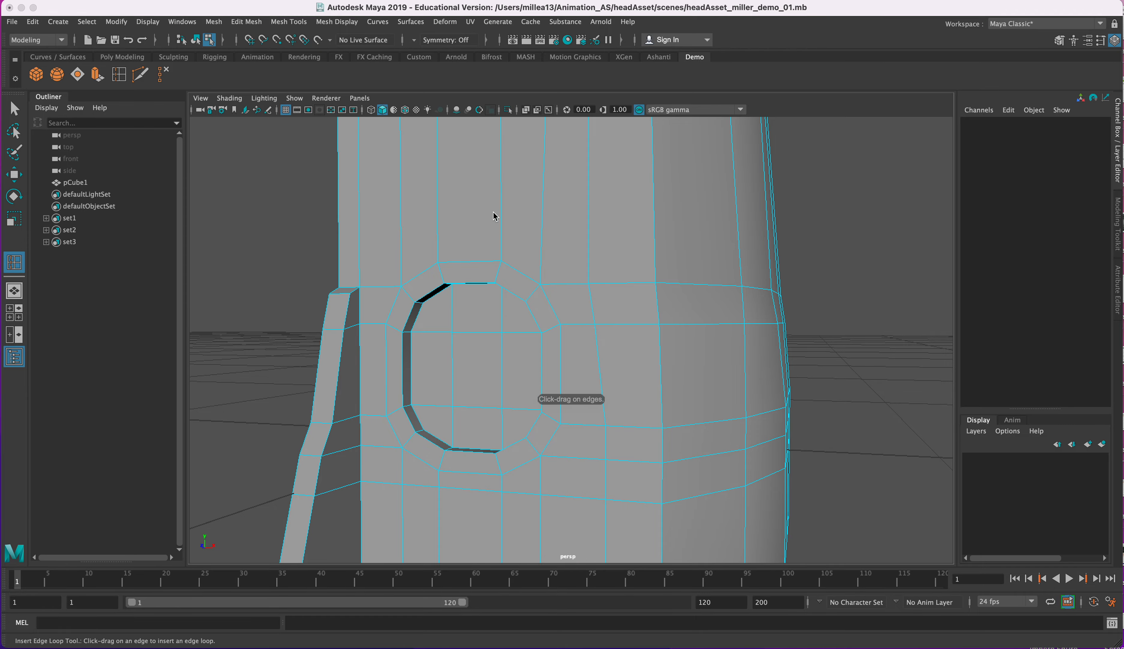
left_click_drag(503, 206, 504, 215)
left_click_drag(504, 215, 529, 221, "alt")
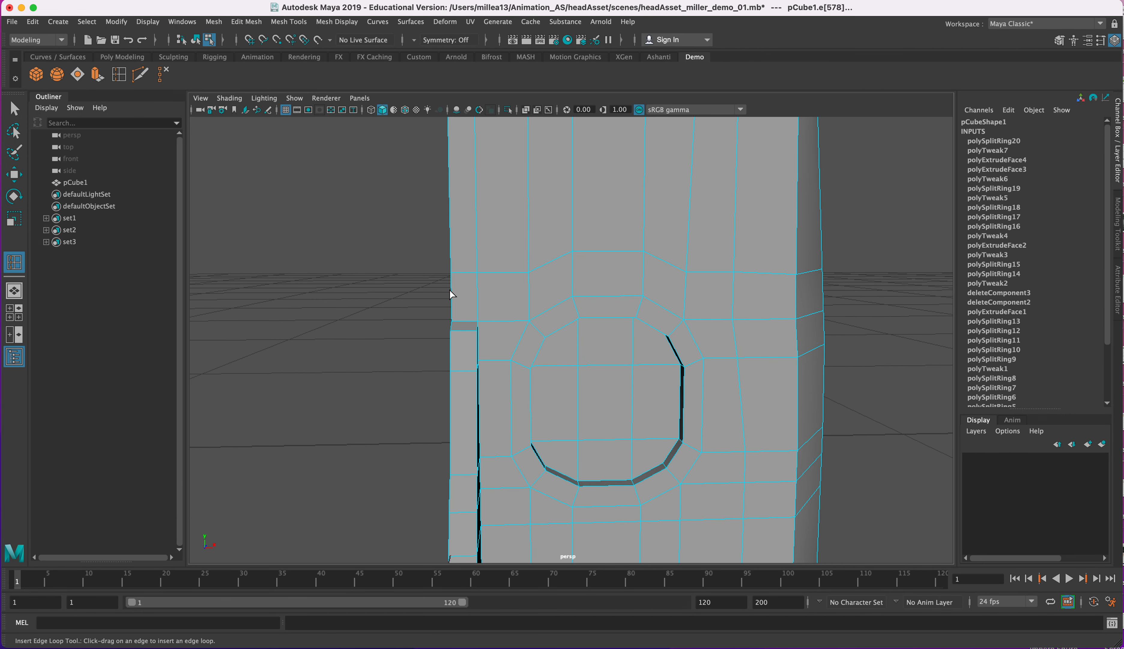
left_click(449, 290)
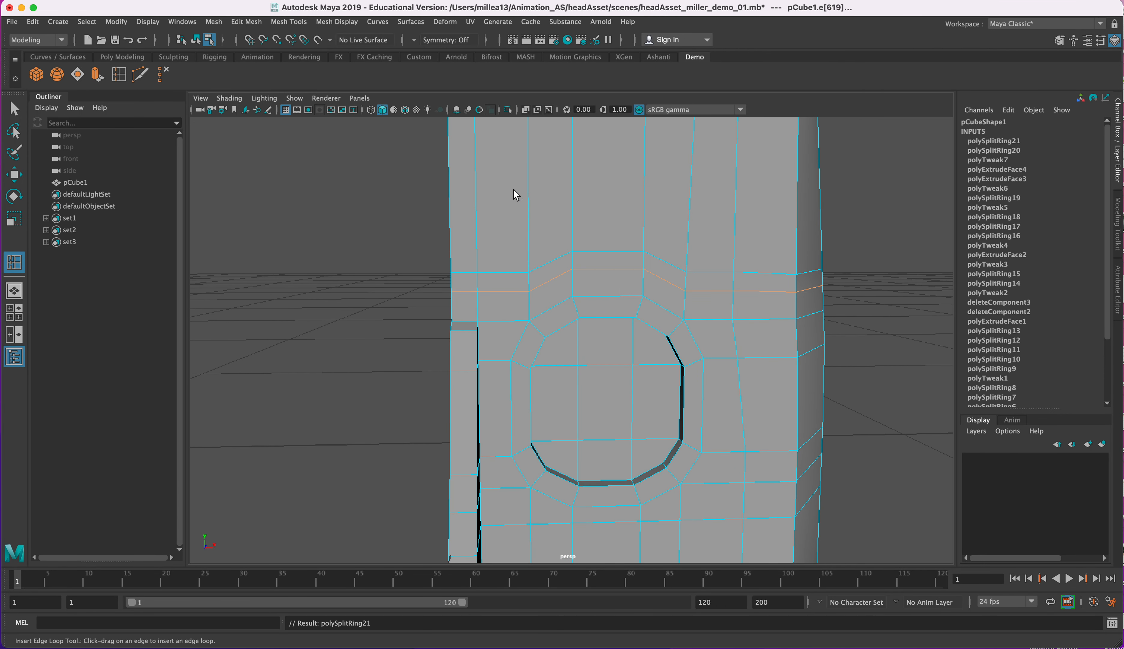
left_click(15, 110)
Raise the eyebrow-band face above the eye's inner side to start the brow's arch
left_click_drag(610, 273, 575, 276, "alt")
right_click_drag(551, 262, 552, 232)
left_click_drag(545, 261, 494, 258, "alt")
right_click_drag(472, 256, 475, 285)
left_click(480, 256)
key("w")
left_click_drag(472, 195, 471, 189)
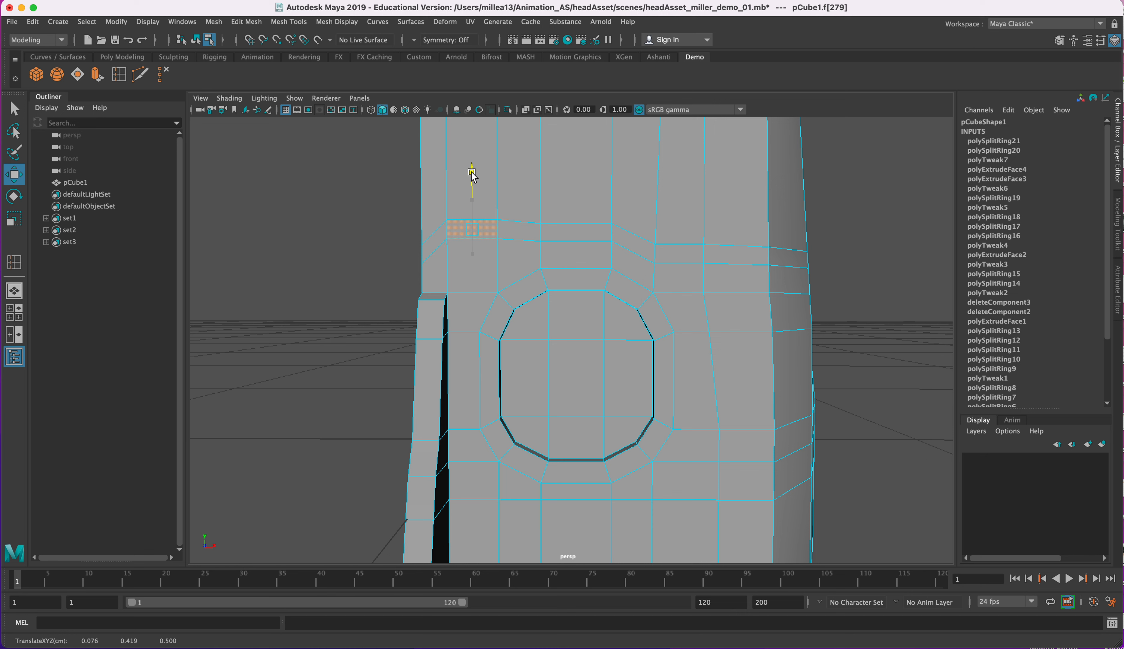
left_click_drag(474, 163, 474, 162)
Raise the eyebrow band's vertical edges above the eye, at the center line and above the eye's outer corner
right_click_drag(546, 231, 546, 193)
left_click(541, 232)
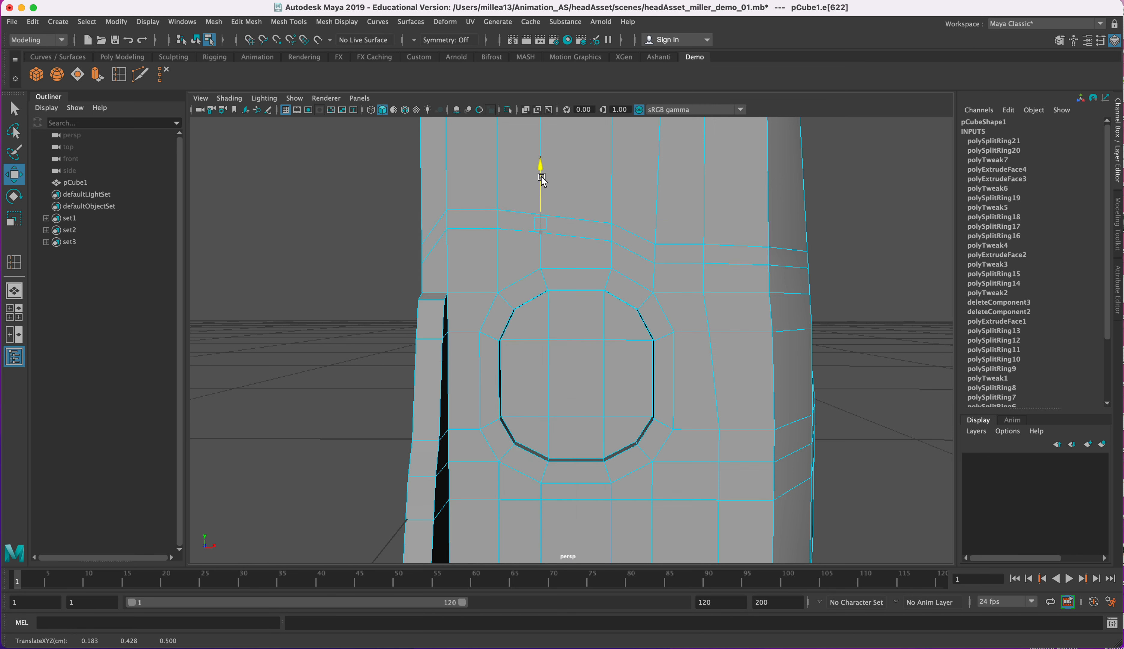
left_click(424, 253)
left_click_drag(424, 173, 424, 172)
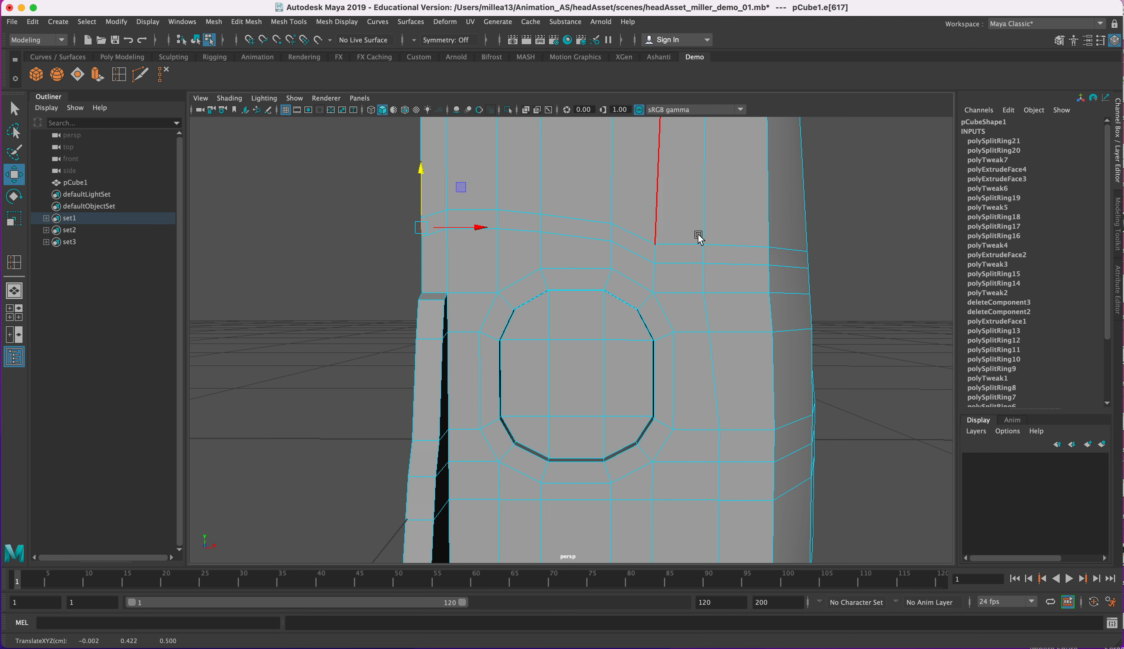
left_click(660, 256)
left_click(612, 230, "shift")
left_click_drag(634, 191, 635, 177)
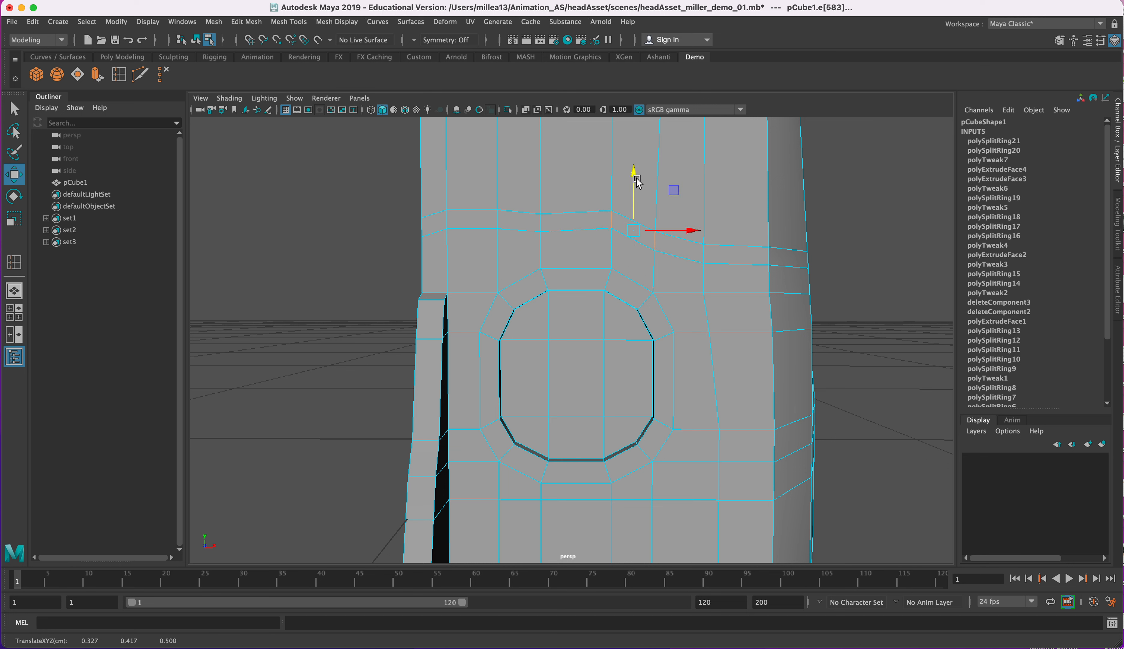
Raise the two vertical eyebrow-band edges above the eye's inner half to refine the arch
left_click(545, 224)
left_click(501, 221, "shift")
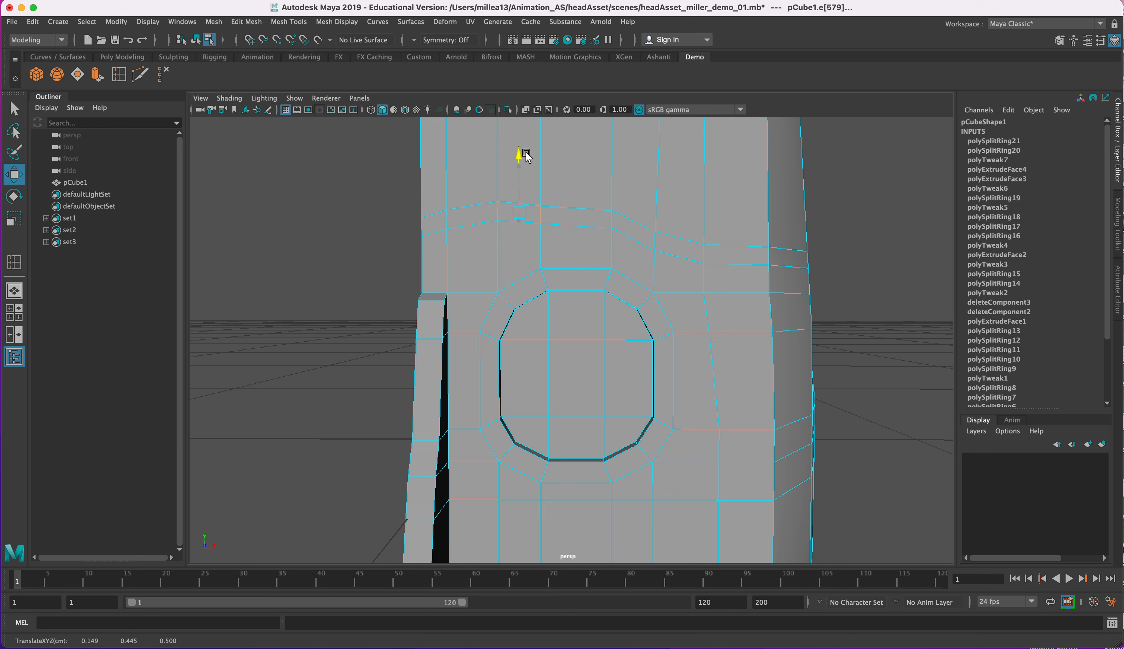
left_click(541, 220)
left_click_drag(537, 168, 540, 161)
left_click(657, 245)
Extrude the eyebrow-band faces from the center line past the eye's outer corner, with a Local Translate Z of about 0.045
left_click_drag(753, 244, 687, 265, "alt")
right_click_drag(687, 266, 706, 297)
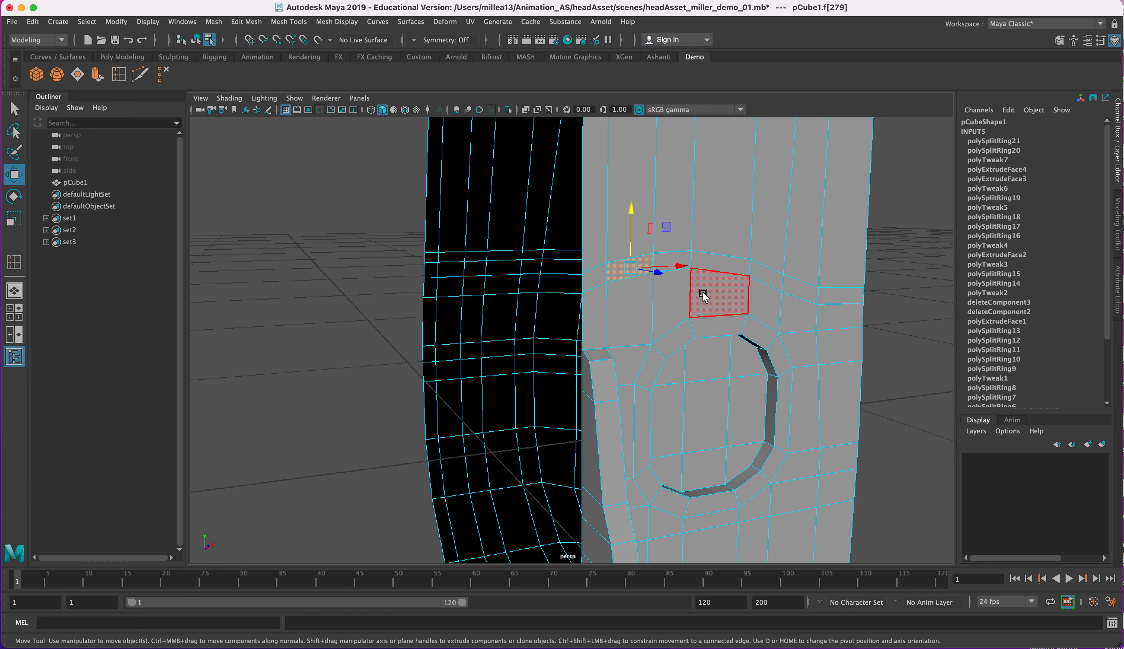
key("q")
left_click(665, 274)
left_click(668, 265, "shift")
left_click(735, 261, "shift")
left_click(767, 274, "shift")
left_click(800, 285, "shift")
left_click(839, 290, "shift")
left_click_drag(696, 333, 530, 320, "alt")
mouse_move(473, 321)
left_mouse_down("alt")
mouse_move(293, 316)
mouse_move(411, 308)
mouse_move(561, 321)
mouse_move(495, 307)
mouse_move(553, 322)
left_mouse_up("alt")
key("5")
scroll(638, 314, "up", 3)
middle_click_drag(635, 314, 554, 354, "alt")
left_click(98, 76)
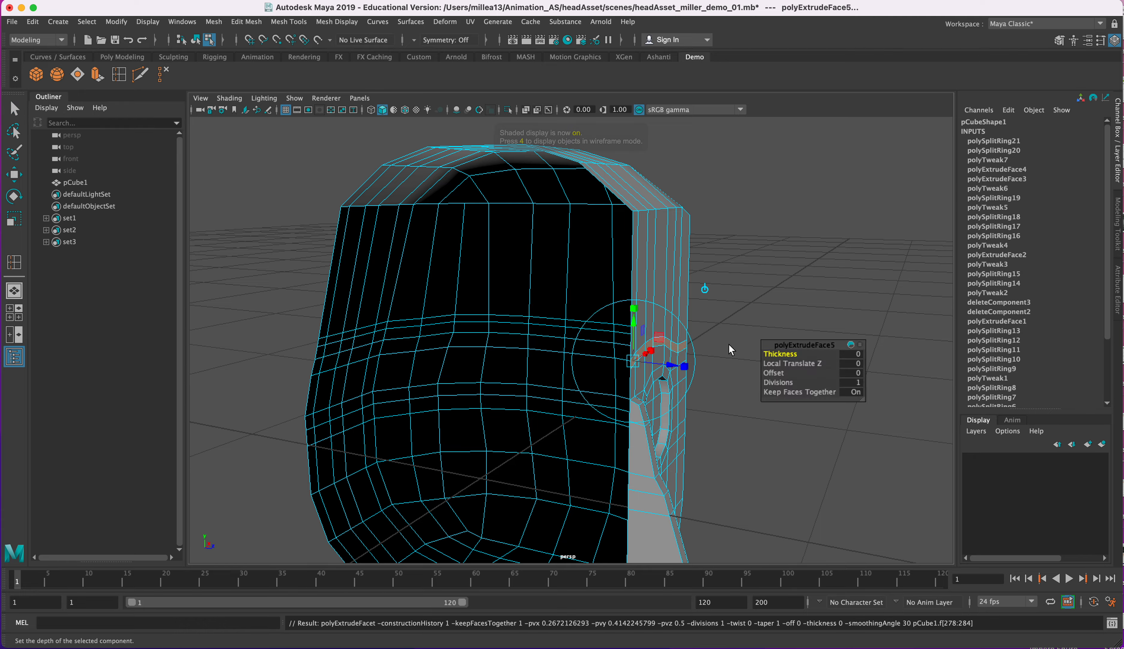
left_click_drag(659, 362, 687, 496, "alt")
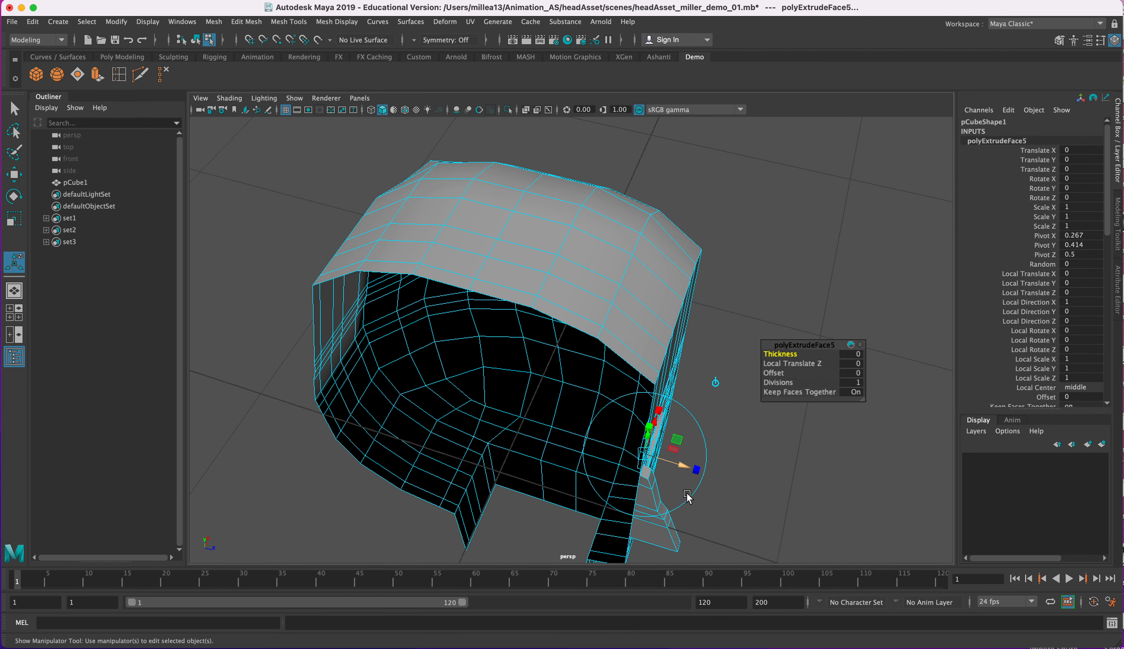
left_click_drag(597, 435, 604, 405, "alt")
scroll(604, 405, "up", 5)
left_click_drag(669, 375, 684, 377, "alt")
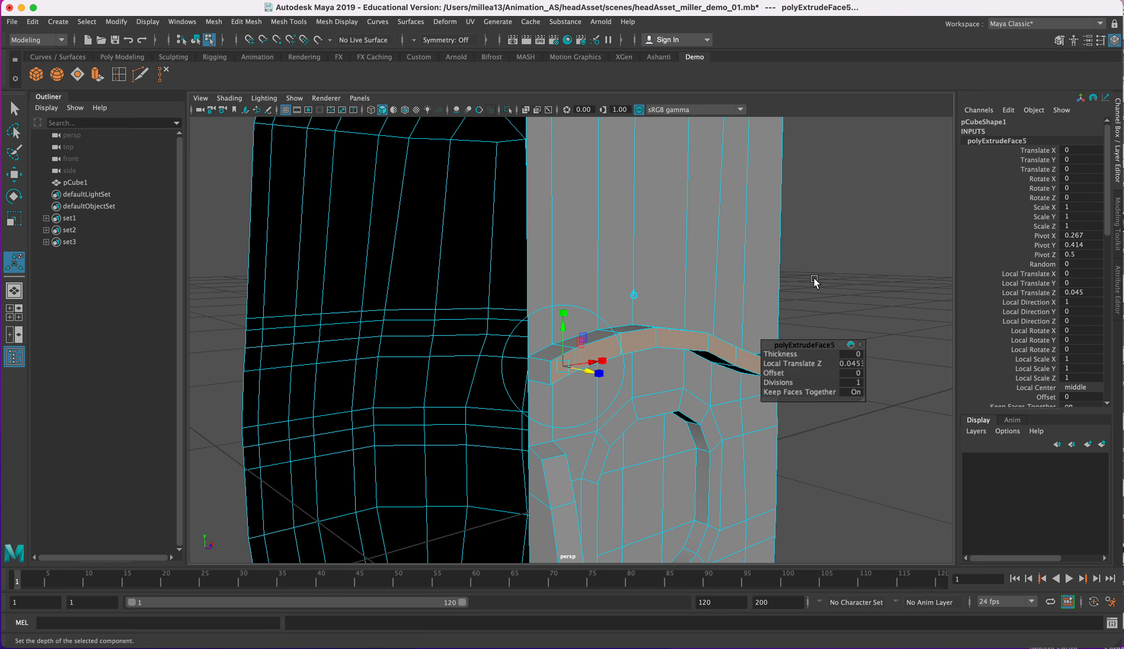
left_click(824, 269)
Move the two innermost top faces of the extruded eyebrow, and lower the top edge at its outer bend
left_click_drag(824, 269, 646, 308, "alt")
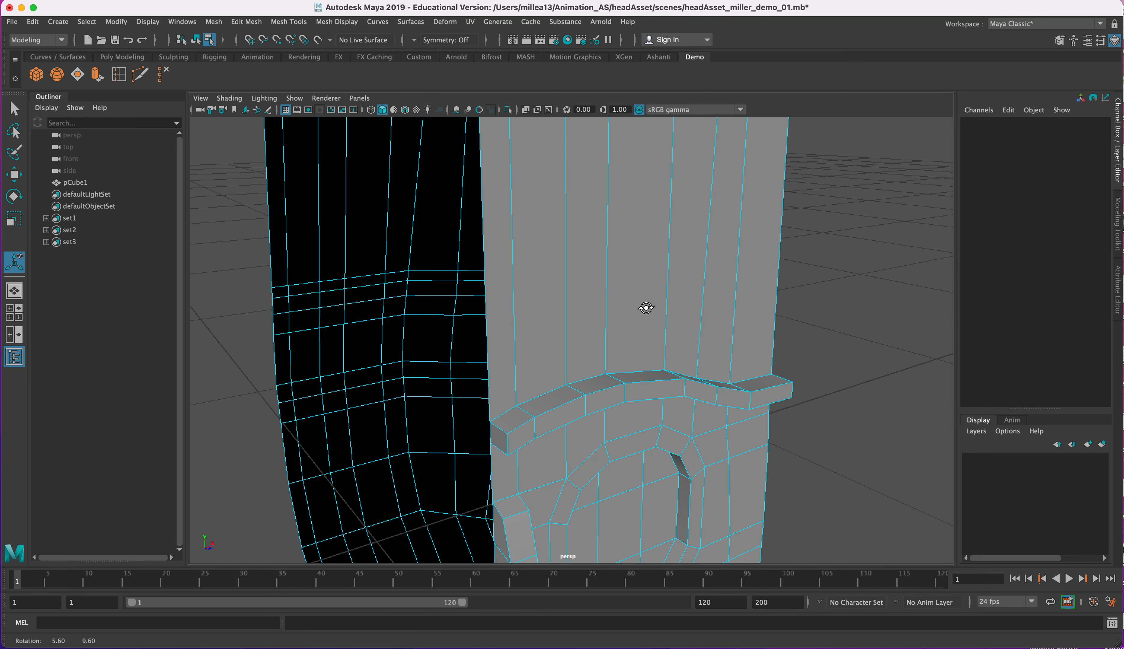
left_click(521, 414)
key("w")
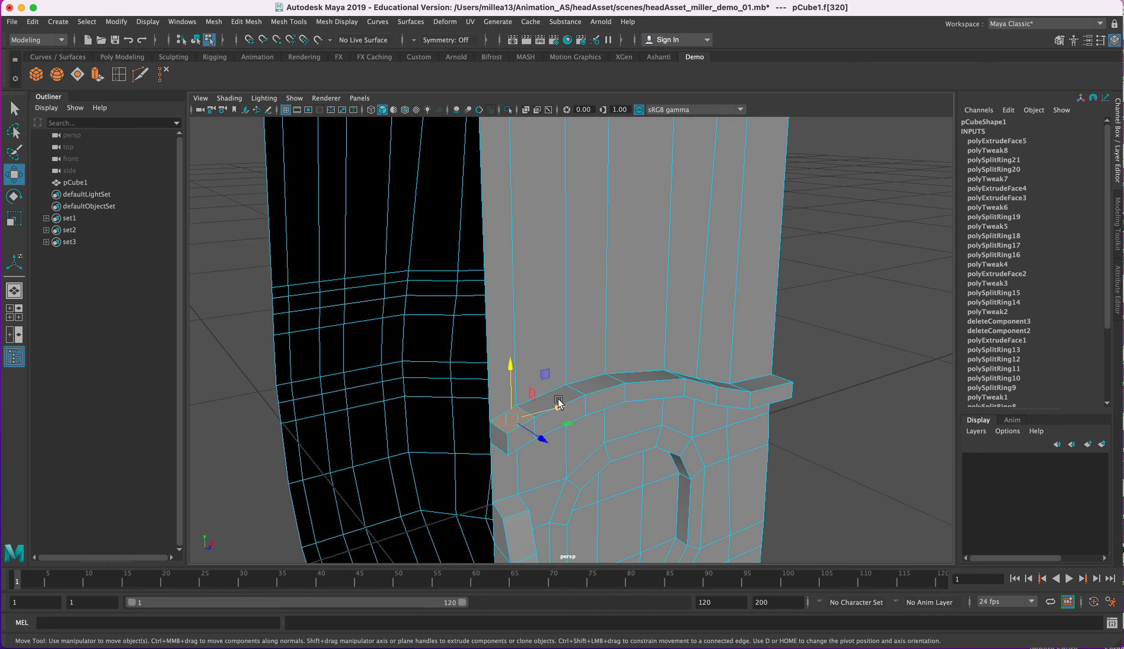
left_click(558, 400, "shift")
left_click_drag(602, 342, 573, 327)
right_click_drag(554, 344, 557, 311)
left_click_drag(537, 383, 555, 393, "alt")
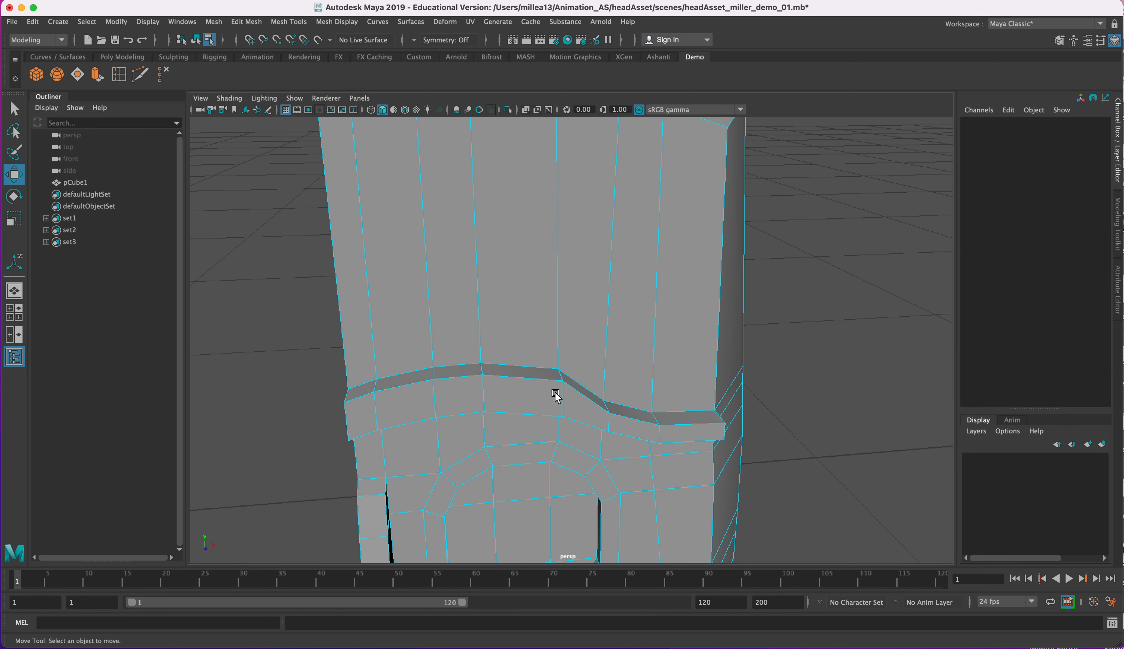
left_click(560, 375)
left_click_drag(562, 332, 563, 341)
Delete the narrow face at the center line between the eyebrow and the top of the nose
left_click_drag(563, 341, 599, 305, "alt")
right_click_drag(606, 322, 602, 335)
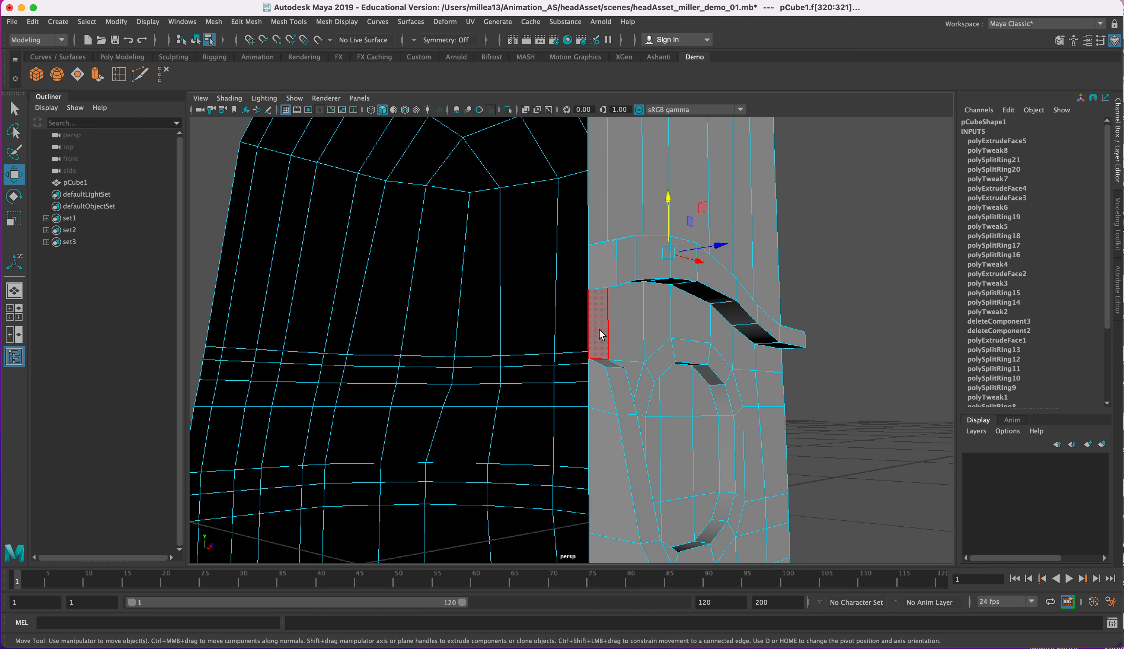
left_click(599, 328)
left_click(164, 73)
left_click_drag(659, 322, 667, 321, "alt")
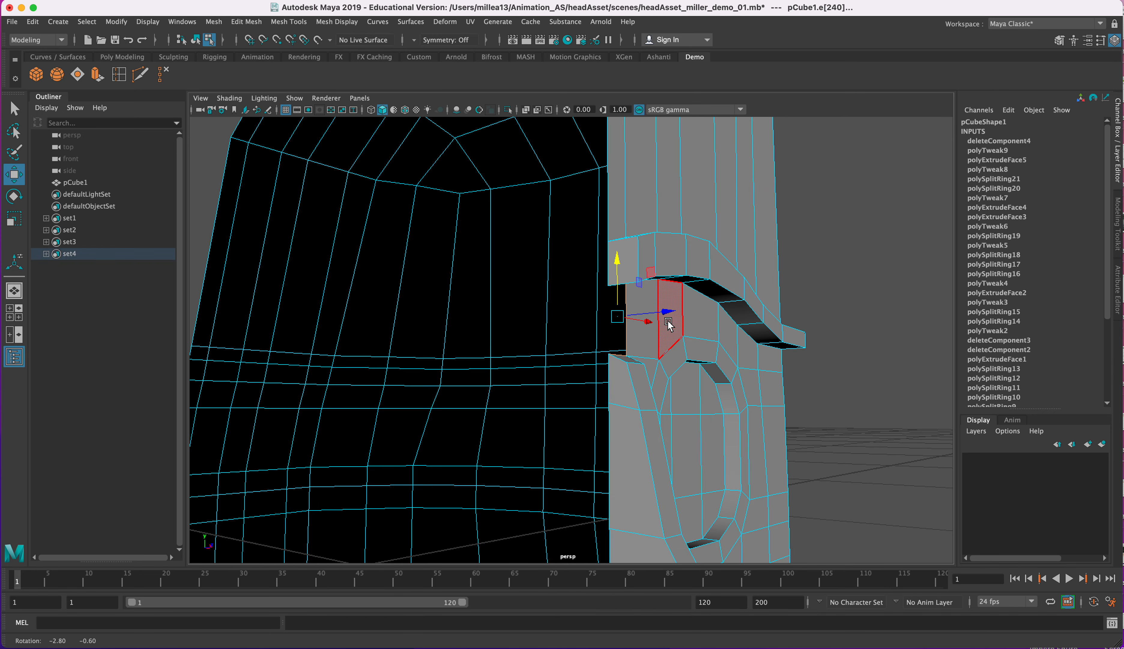
Delete the small face on top of the nose bridge and the innermost underside face of the eyebrow, both beside the center line
left_click_drag(641, 360, 640, 364, "alt")
right_click(623, 374)
left_click(624, 375)
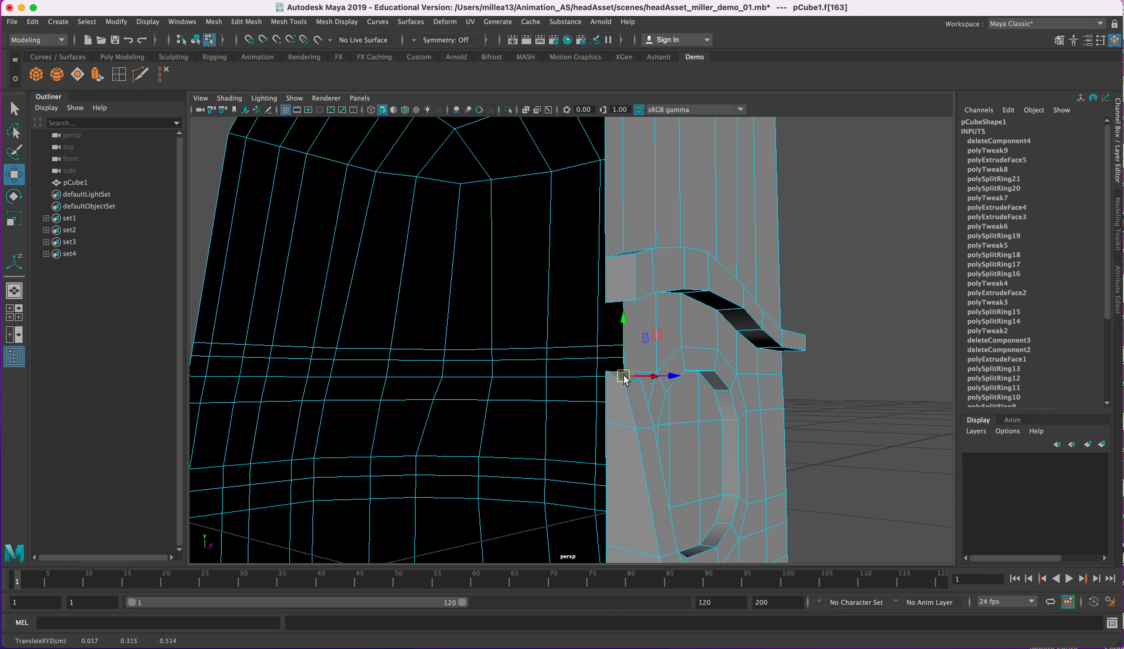
left_click_drag(615, 266, 560, 244, "alt")
middle_click_drag(560, 243, 678, 353, "alt")
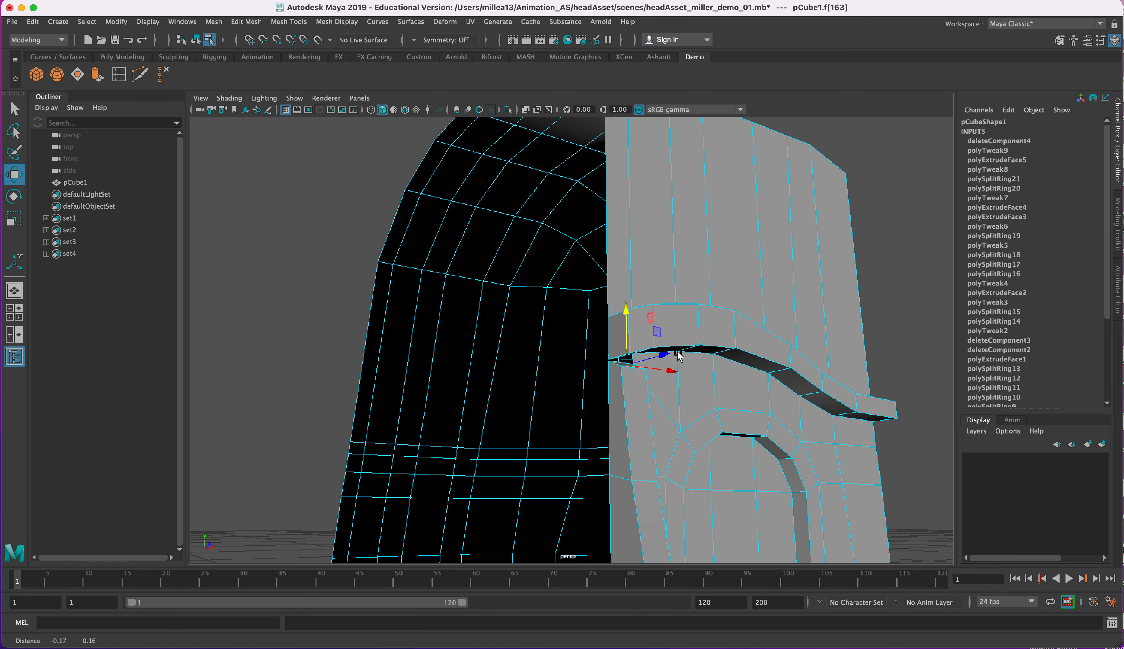
left_click(160, 84)
mouse_move(620, 326)
left_mouse_down("alt")
mouse_move(647, 326)
mouse_move(636, 314)
left_mouse_up("alt")
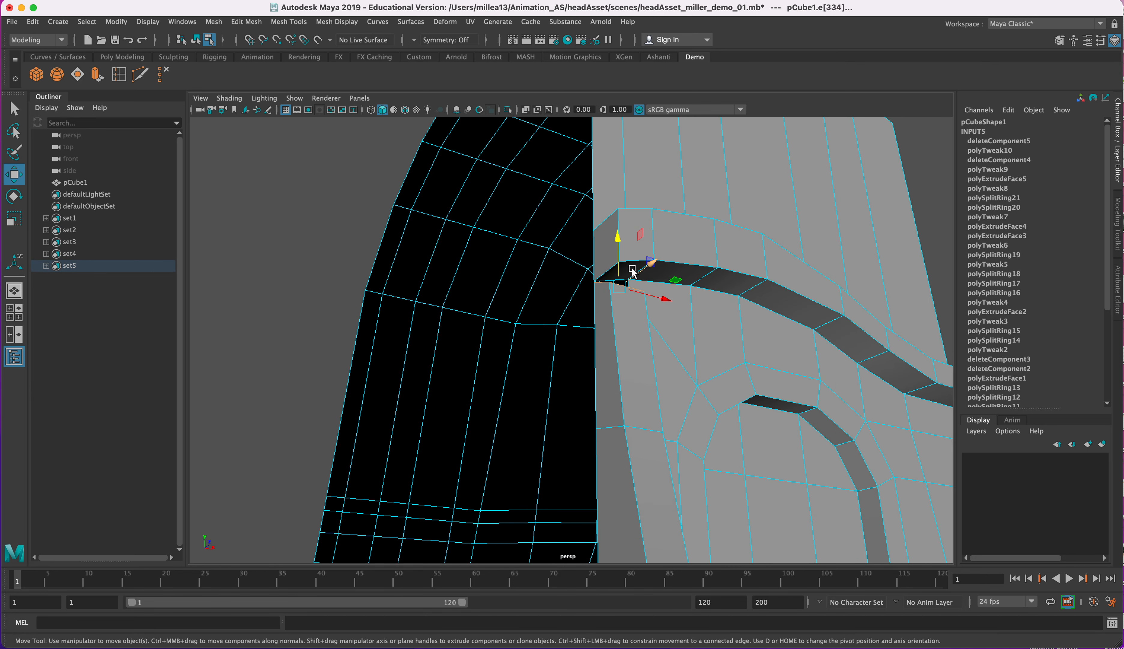
left_click(675, 265)
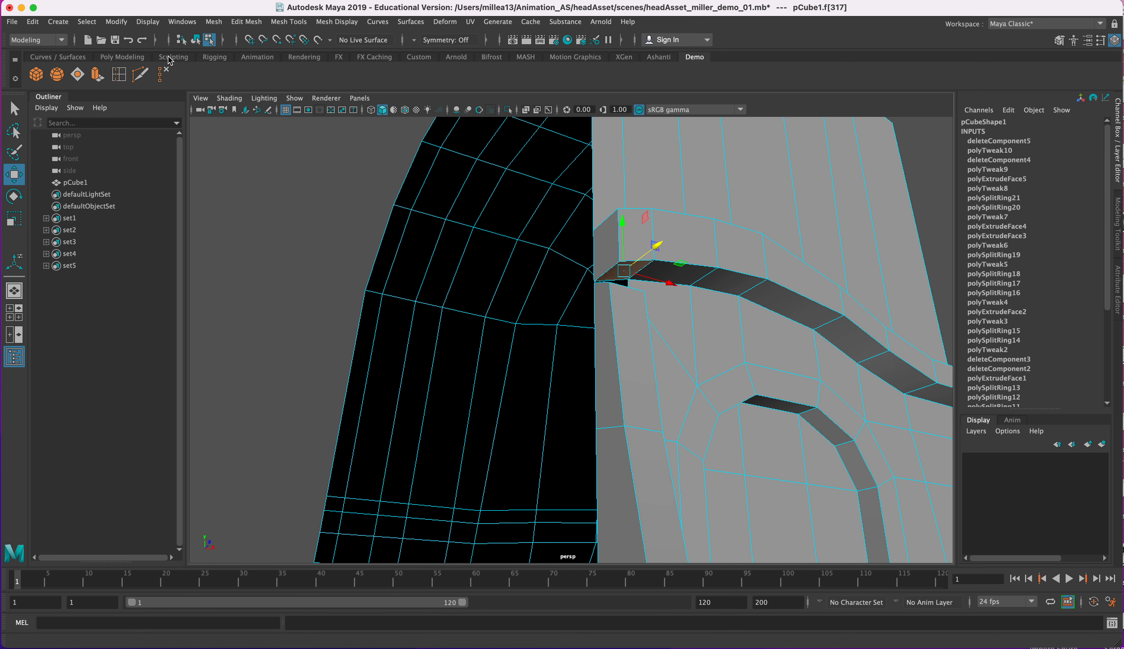
left_click(159, 73)
Raise the upper inner corner vertex of the face beside the nose bridge toward the eyebrow's lower rear corner
left_click_drag(520, 303, 854, 454, "alt")
middle_click_drag(854, 453, 600, 376, "alt")
scroll(676, 399, "up", 3)
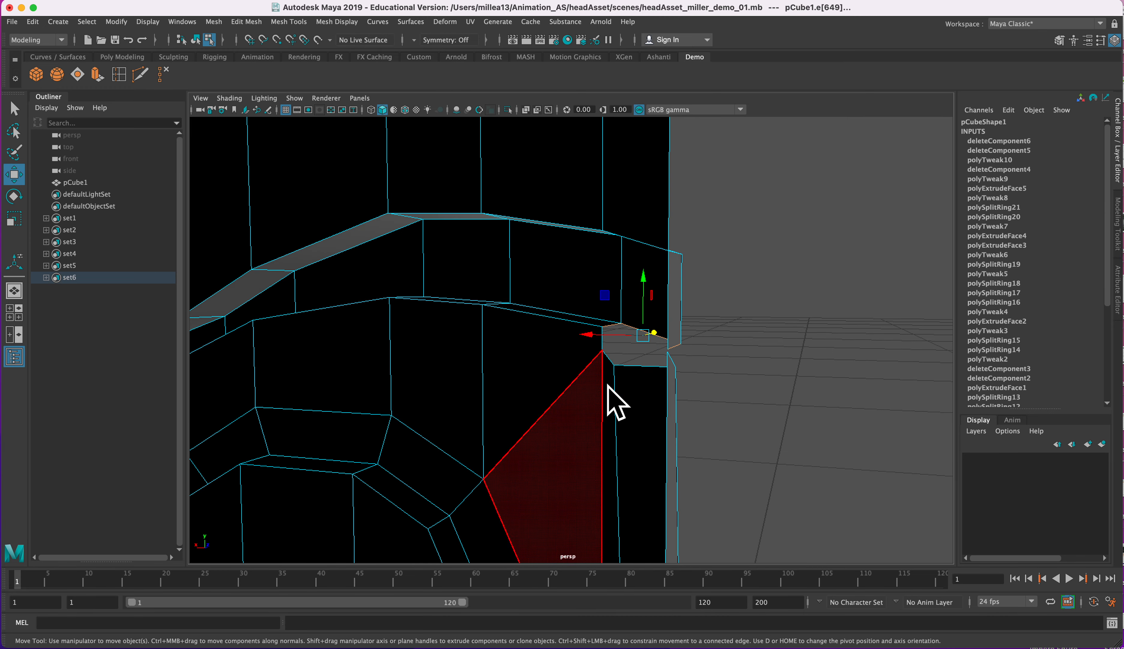
left_click_drag(614, 386, 606, 352, "alt")
right_click_drag(606, 352, 551, 351)
left_click(607, 345)
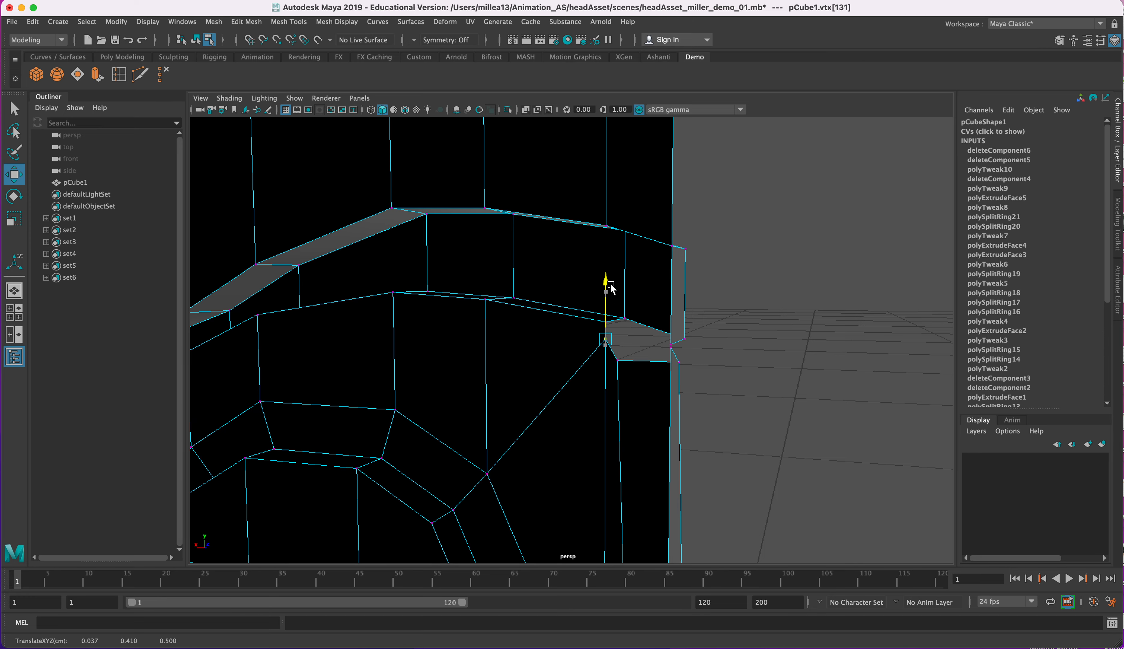
left_click_drag(613, 279, 613, 277)
Add the Merge command to the shelf and merge the two nearby vertices at the eyebrow's lower rear inner corner
mouse_move(604, 332)
left_mouse_down("alt")
mouse_move(617, 329)
mouse_move(600, 326)
left_mouse_up("alt")
middle_click_drag(600, 326, 717, 356, "alt")
mouse_move(716, 356)
left_mouse_down("alt")
mouse_move(715, 379)
mouse_move(719, 360)
left_mouse_up("alt")
key("q")
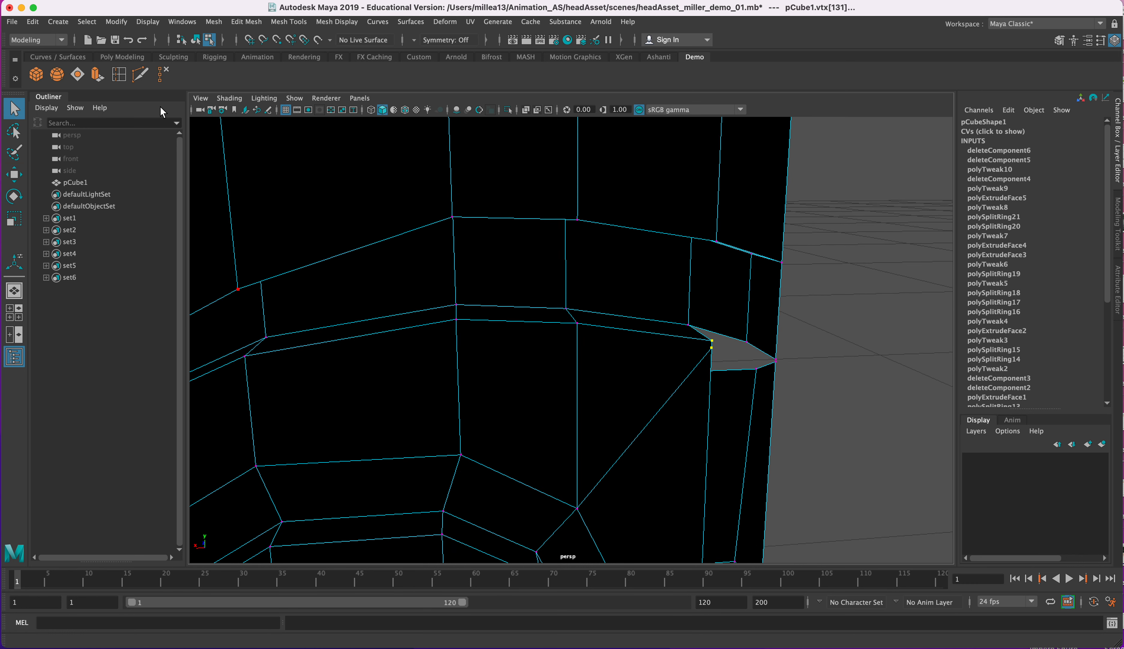
left_click(239, 22)
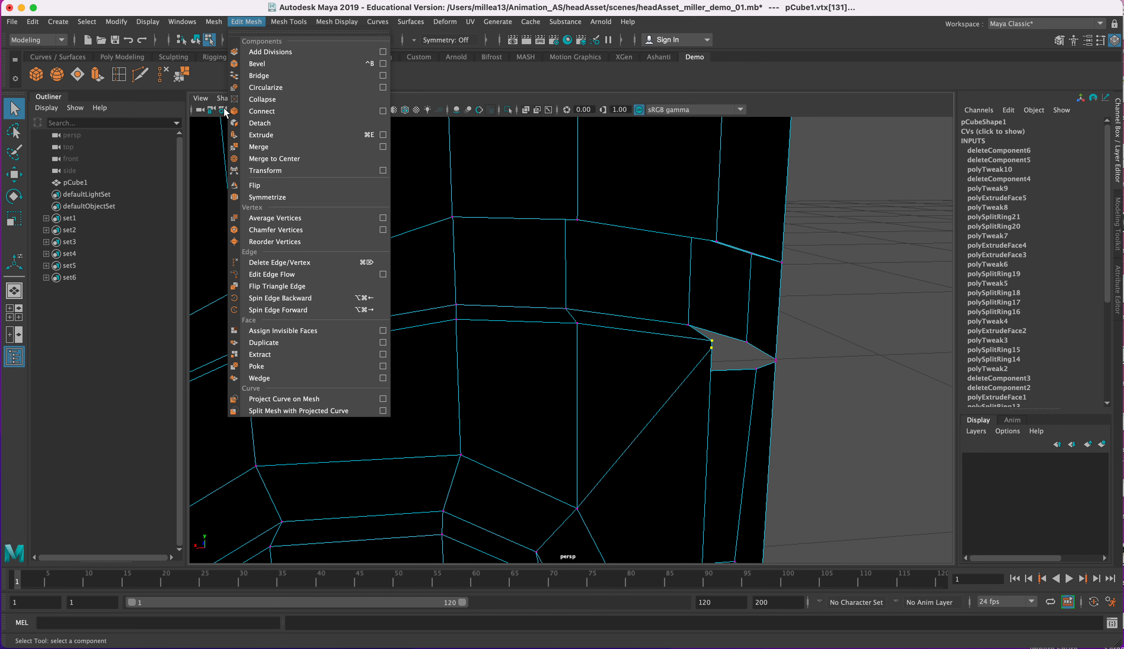
left_click(188, 72)
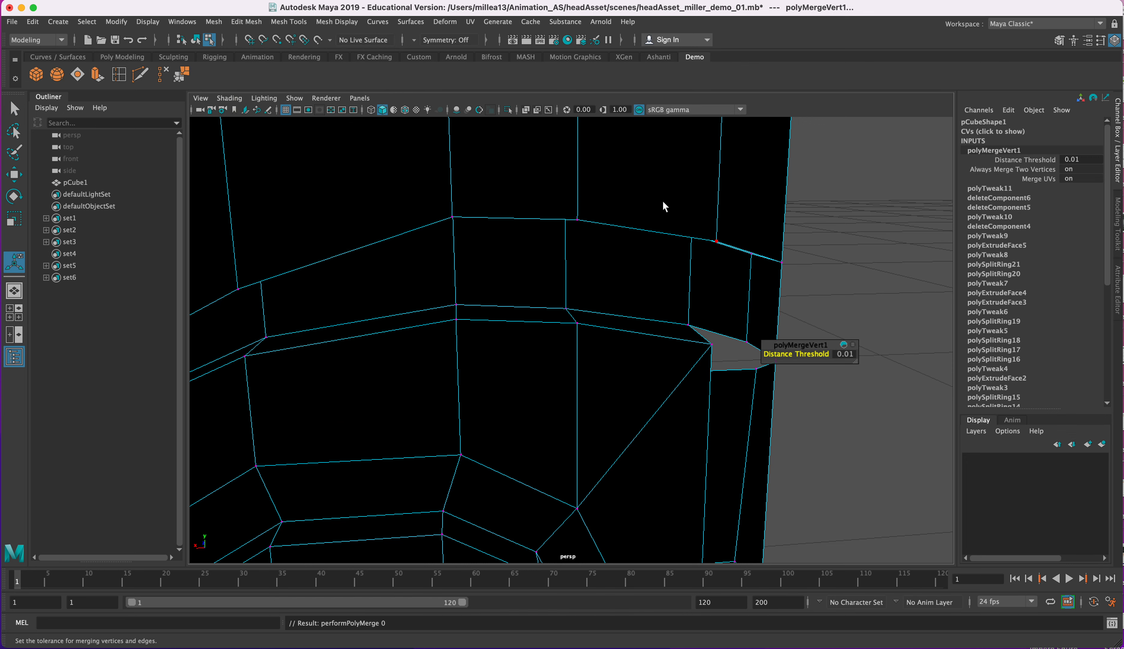
Raise the two front top vertices of the nose bridge to meet the eyebrow's lower front edge, adjusting the outer vertex separately
left_click_drag(669, 260, 645, 263, "alt")
middle_click_drag(644, 264, 784, 320, "alt")
left_click_drag(653, 315, 595, 260, "alt")
left_click(716, 276)
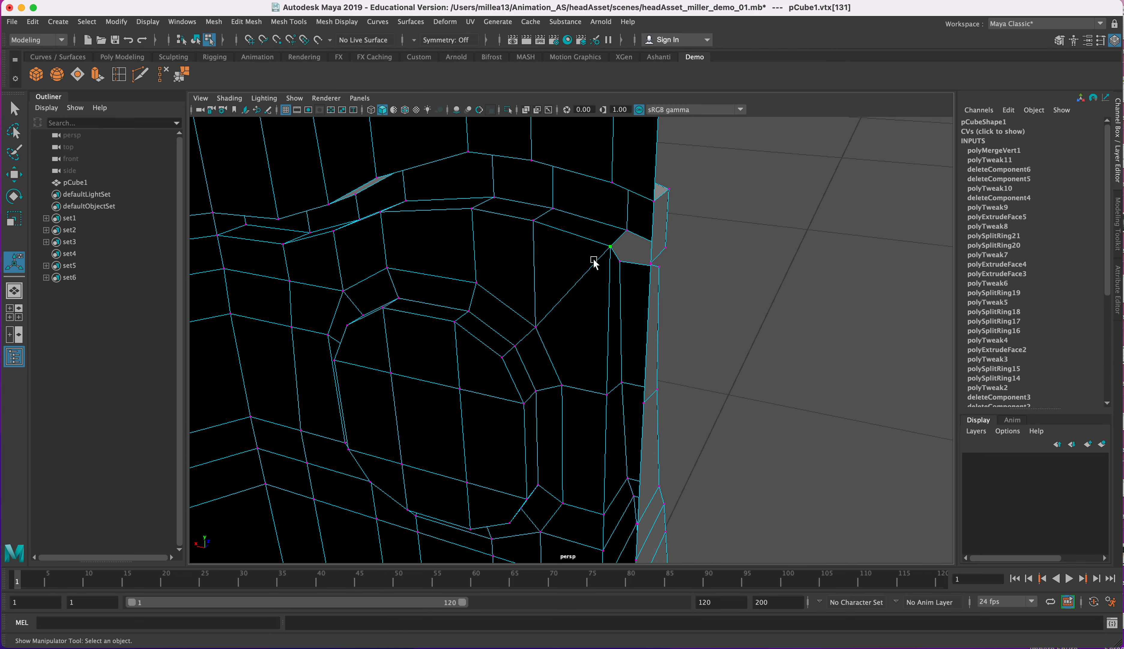
key("f")
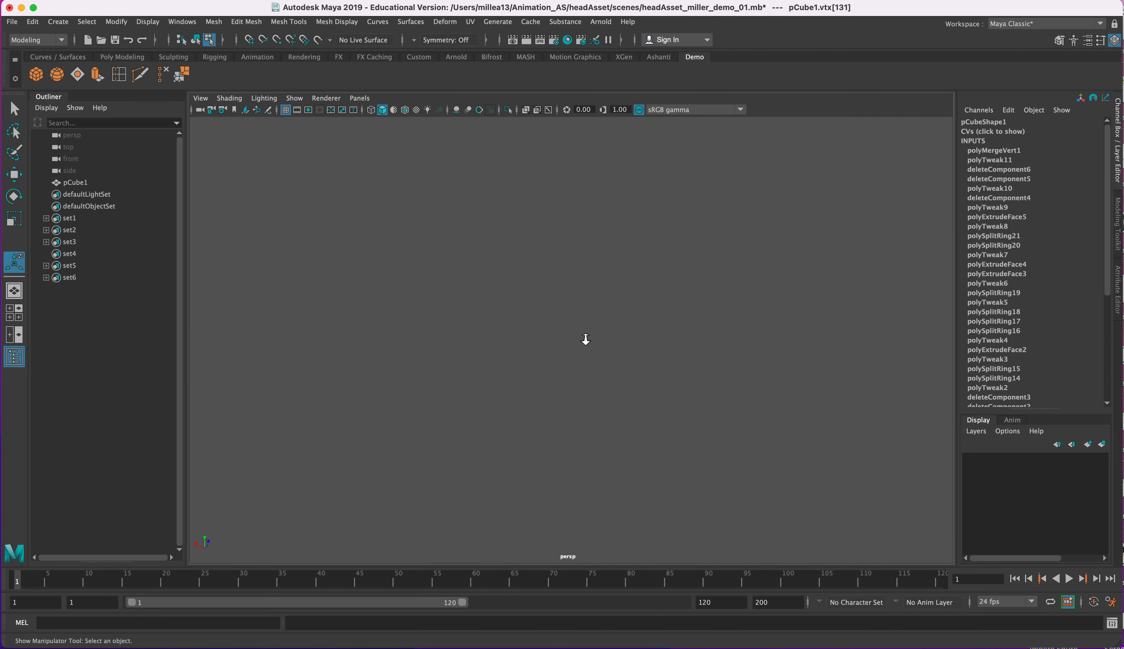
left_click_drag(592, 338, 501, 351, "alt")
key("f")
scroll(577, 348, "up", 5)
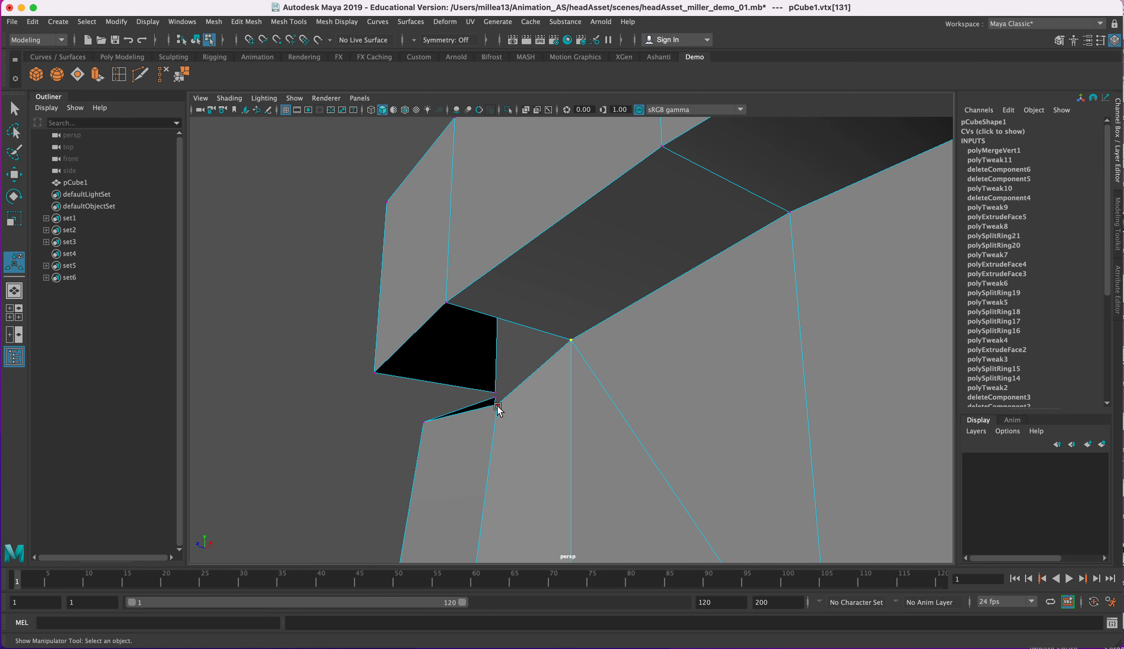
key("w")
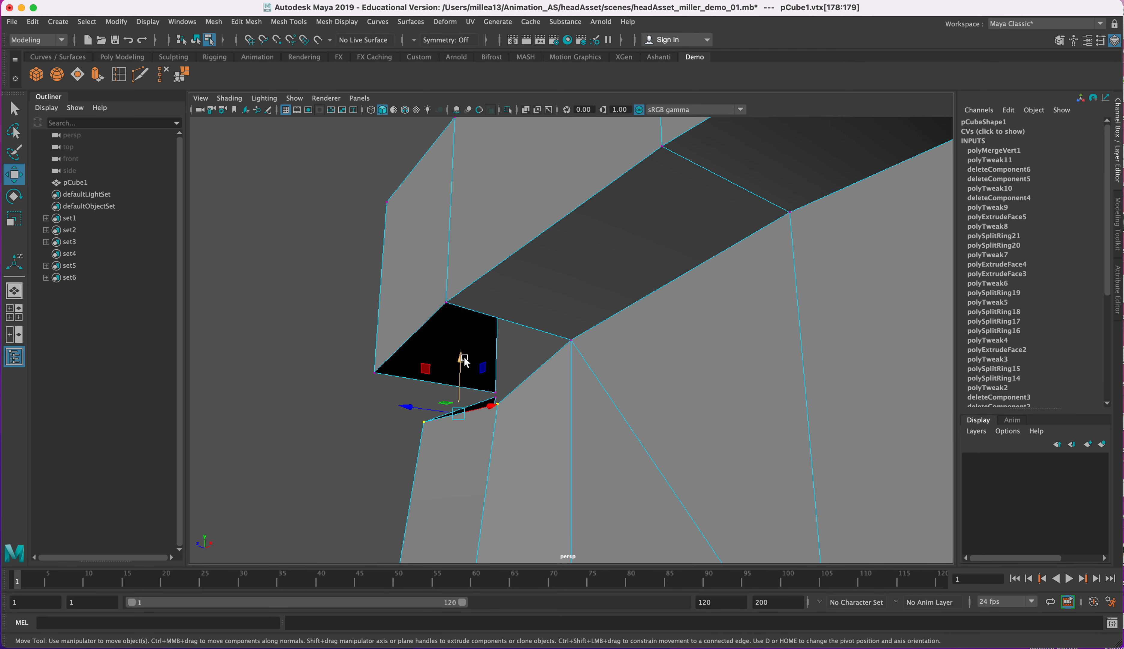
left_click_drag(463, 361, 439, 298)
left_click_drag(444, 341, 542, 417, "alt")
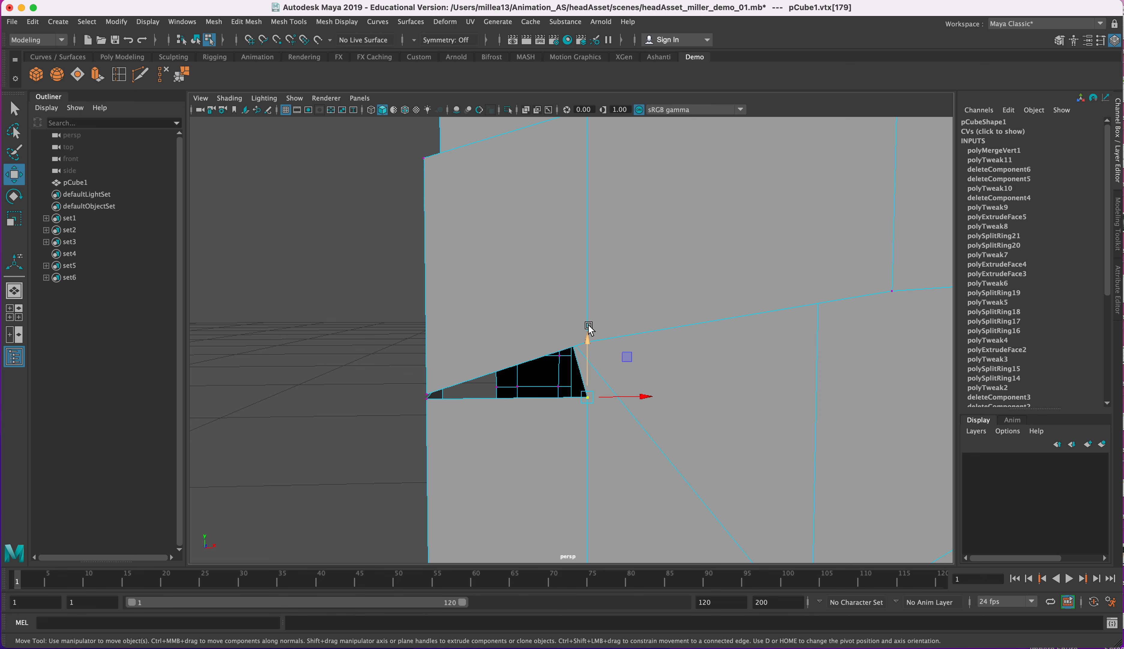
left_click_drag(589, 328, 396, 394, "alt")
Merge the three remaining vertex pairs where the nose bridge meets the eyebrow: front center line, rear center line, and outer front corner
key("4")
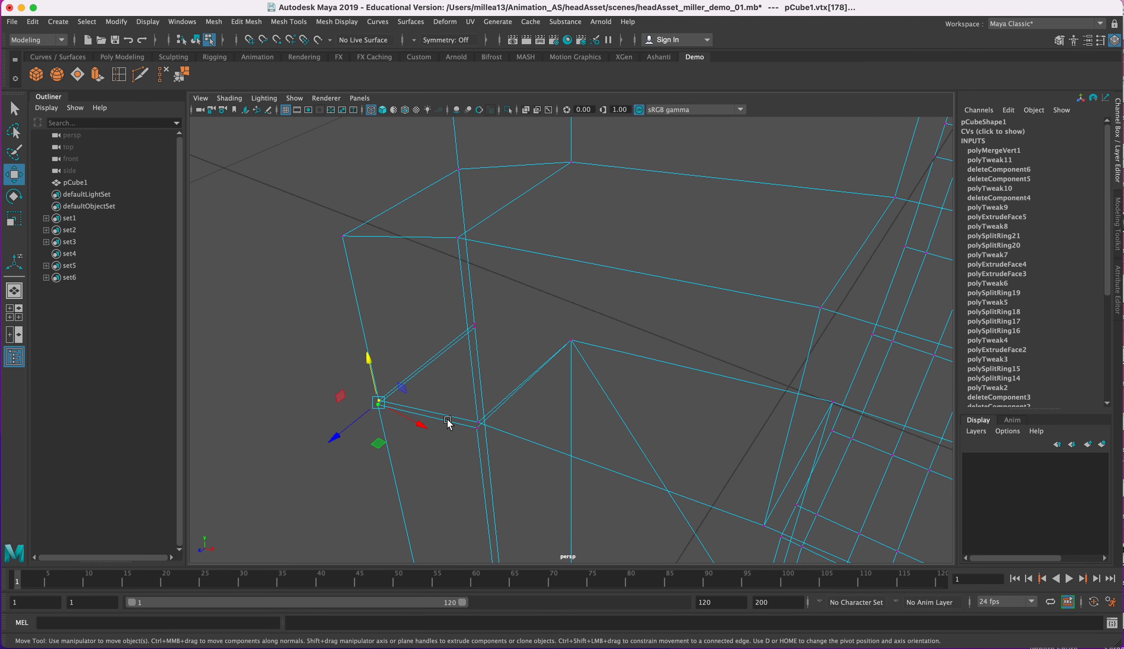
left_click(181, 74)
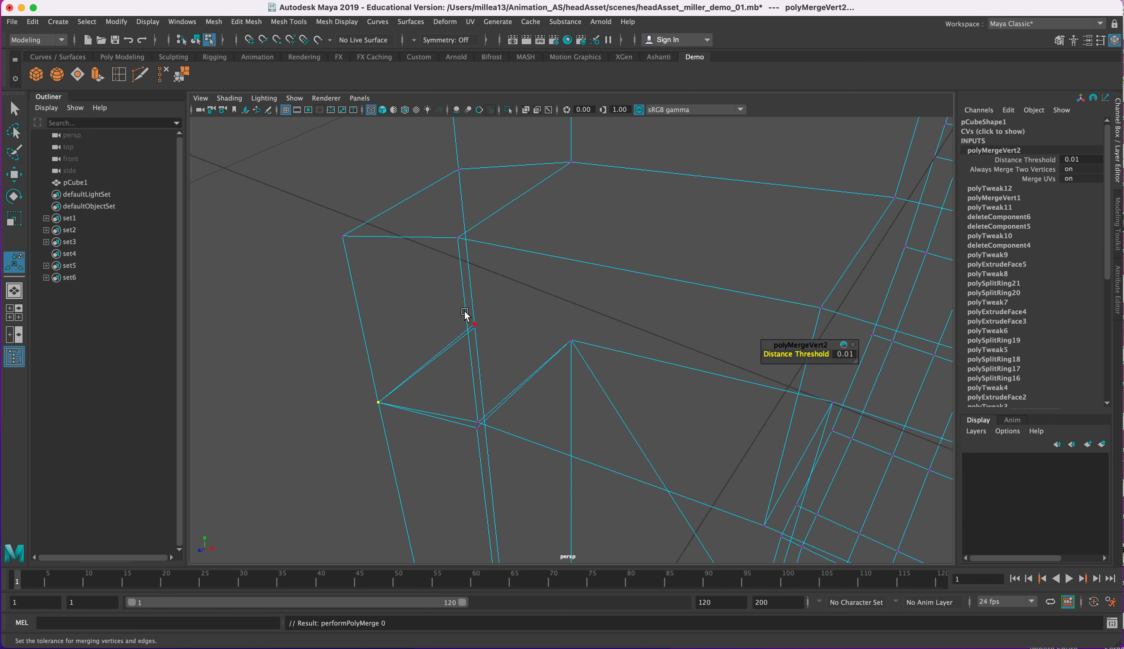
left_click_drag(477, 322, 513, 298, "alt")
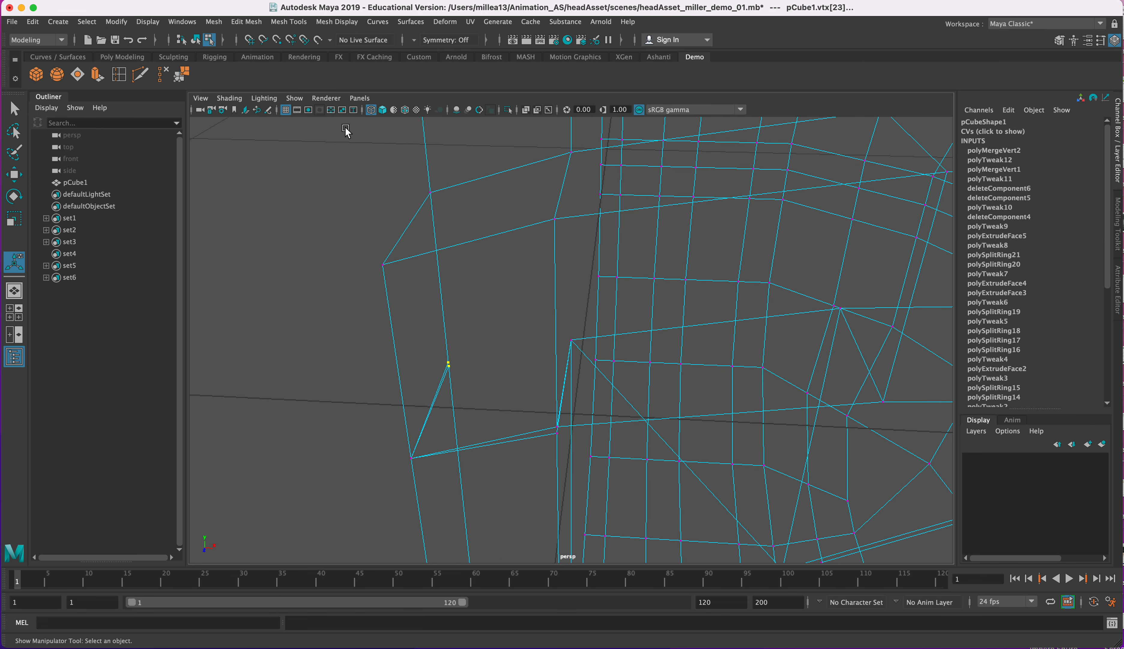
left_click(183, 79)
left_click_drag(276, 158, 659, 286, "alt")
left_click_drag(604, 236, 647, 281)
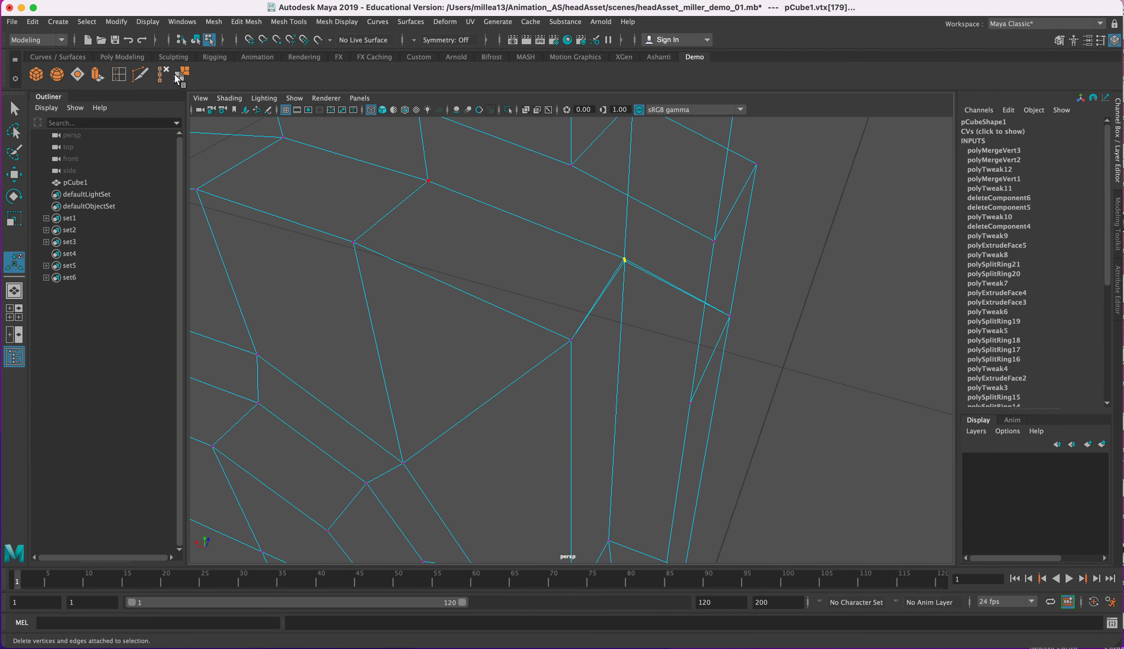
mouse_move(679, 329)
left_mouse_down("alt")
mouse_move(615, 314)
mouse_move(670, 304)
mouse_move(500, 320)
left_mouse_up("alt")
key("5")
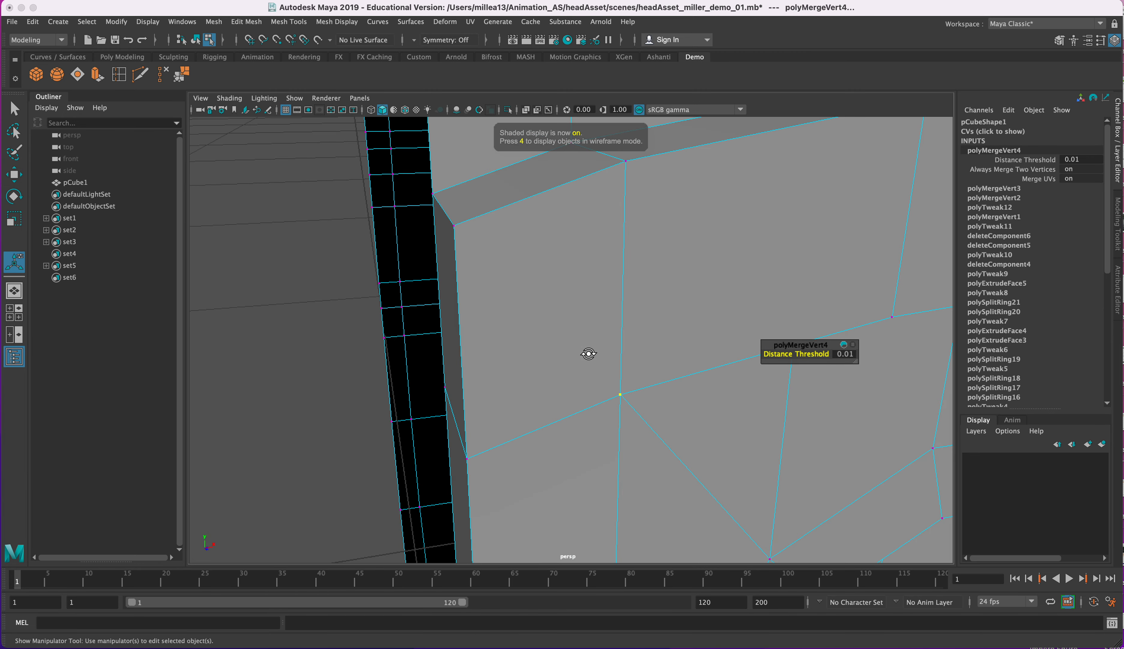
Delete the vertical edge between the eyebrow's lower edge and the inner upper corner of the eye ring
left_click_drag(589, 354, 567, 329, "alt")
scroll(588, 340, "down", 5)
scroll(588, 340, "down", 2)
middle_click_drag(614, 352, 520, 240, "alt")
middle_click_drag(527, 193, 568, 258, "alt")
left_click_drag(540, 255, 569, 259, "alt")
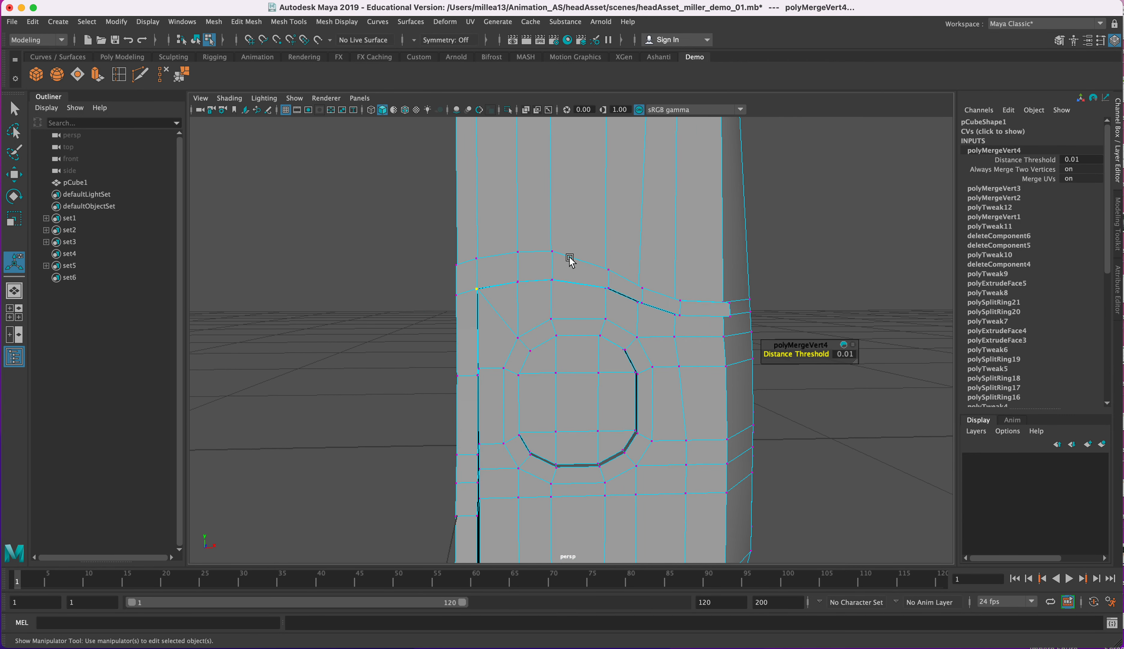
scroll(569, 261, "up", 2)
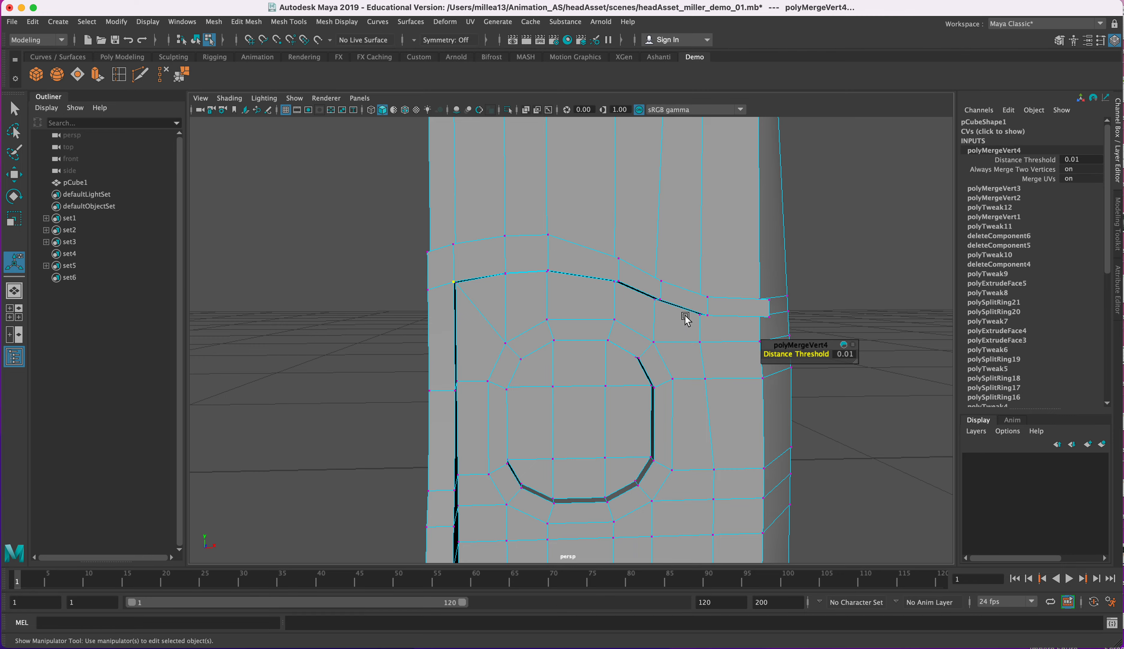
mouse_move(504, 313)
left_mouse_down("alt")
mouse_move(379, 311)
mouse_move(504, 310)
left_mouse_up("alt")
right_click_drag(503, 311, 495, 278)
left_click(495, 298)
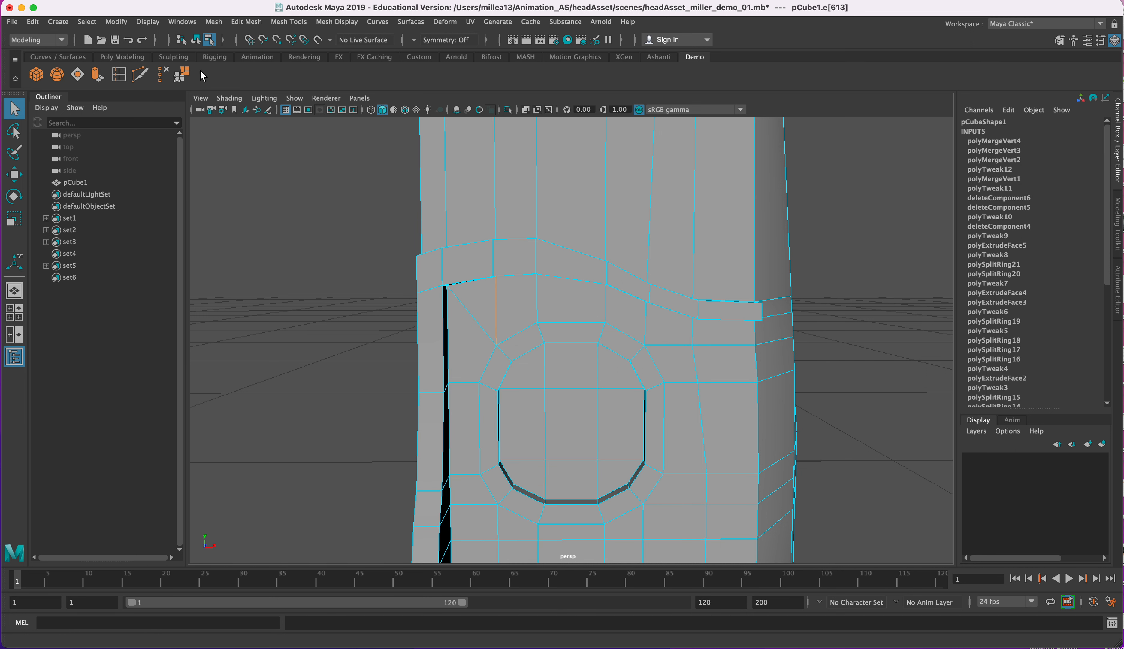
left_click(177, 74)
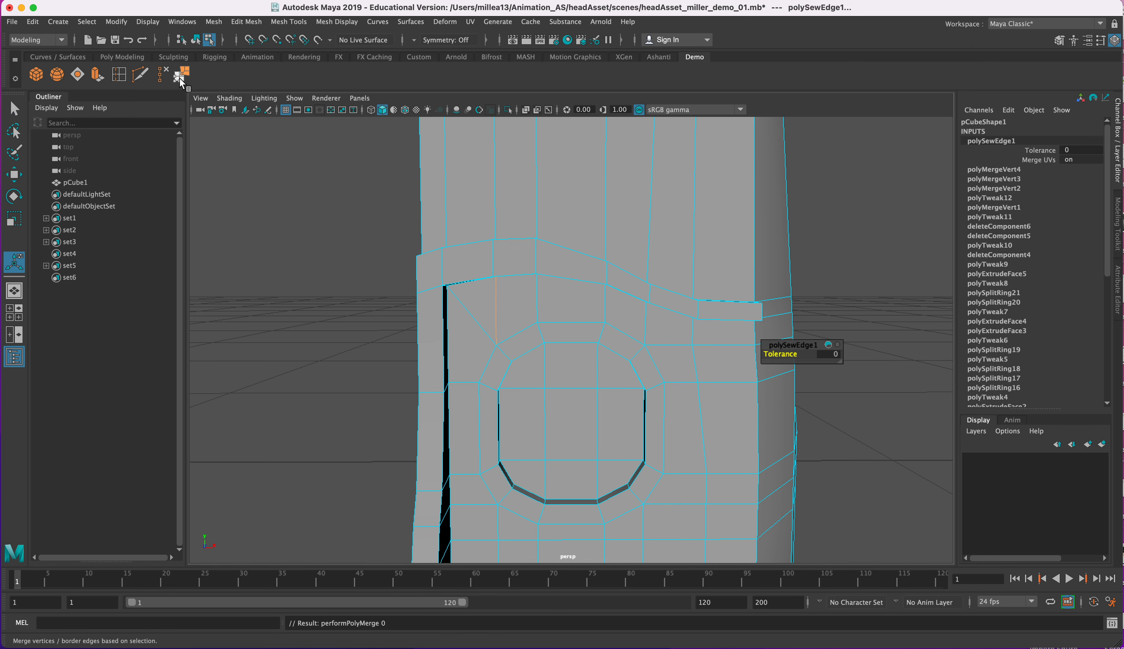
left_click(166, 75)
Delete the matching vertical edges that cross the eyebrow above the eye's inner corner and continue up the forehead
left_click_drag(484, 244, 517, 246, "alt")
left_click(517, 245)
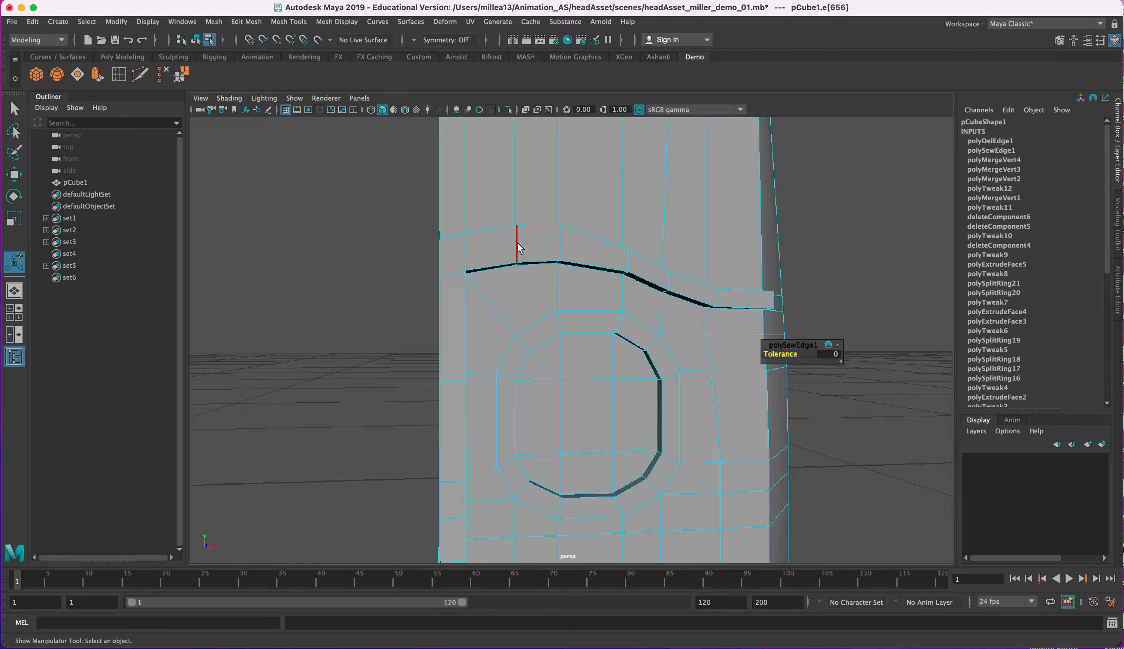
left_click_drag(553, 286, 198, 116, "alt")
left_click(166, 68)
left_click_drag(632, 322, 503, 295, "alt")
right_click_drag(475, 294, 475, 256)
key("q")
left_click(479, 287)
left_click(456, 282, "shift")
left_click_drag(456, 282, 602, 314, "alt")
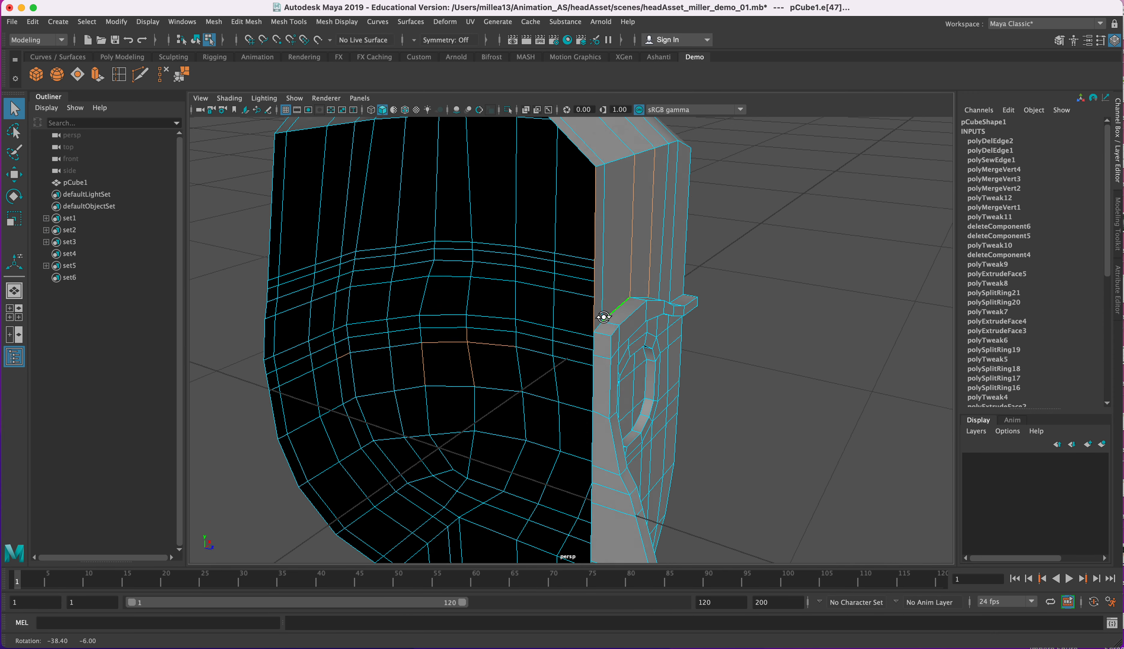
left_click(735, 286)
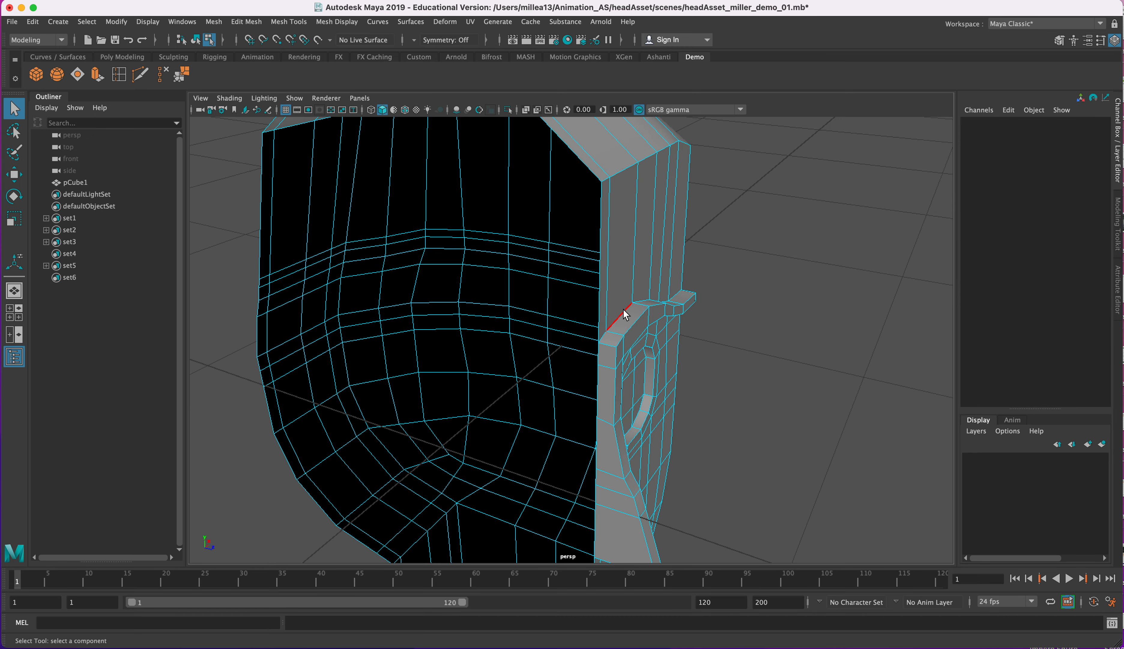
Pull the crease edges between the forehead and the eyebrow's top forward, from the center line outward over the eye
left_click(625, 314)
left_click_drag(633, 290, 366, 340, "alt")
scroll(366, 341, "up", 3)
middle_click_drag(558, 286, 470, 345, "alt")
left_click_drag(473, 345, 515, 325, "alt")
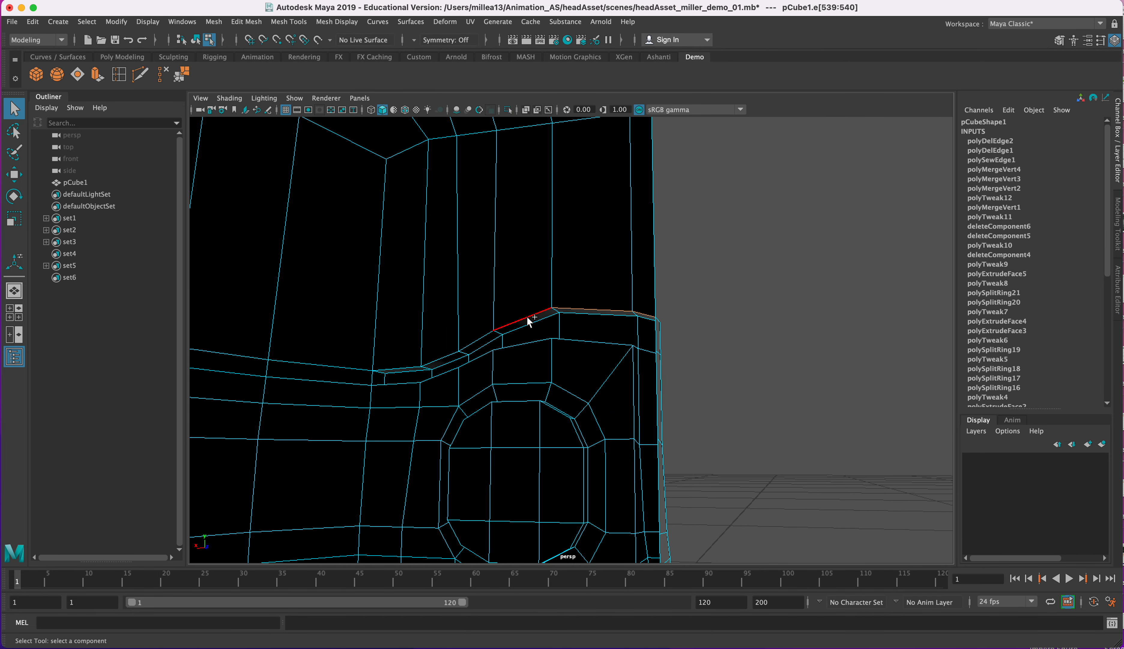
scroll(477, 394, "down", 5)
mouse_move(477, 395)
left_mouse_down("alt")
mouse_move(550, 467)
mouse_move(489, 389)
mouse_move(285, 369)
mouse_move(475, 383)
mouse_move(572, 412)
mouse_move(584, 477)
mouse_move(610, 394)
mouse_move(561, 432)
mouse_move(584, 412)
left_mouse_up("alt")
key("4")
key("5")
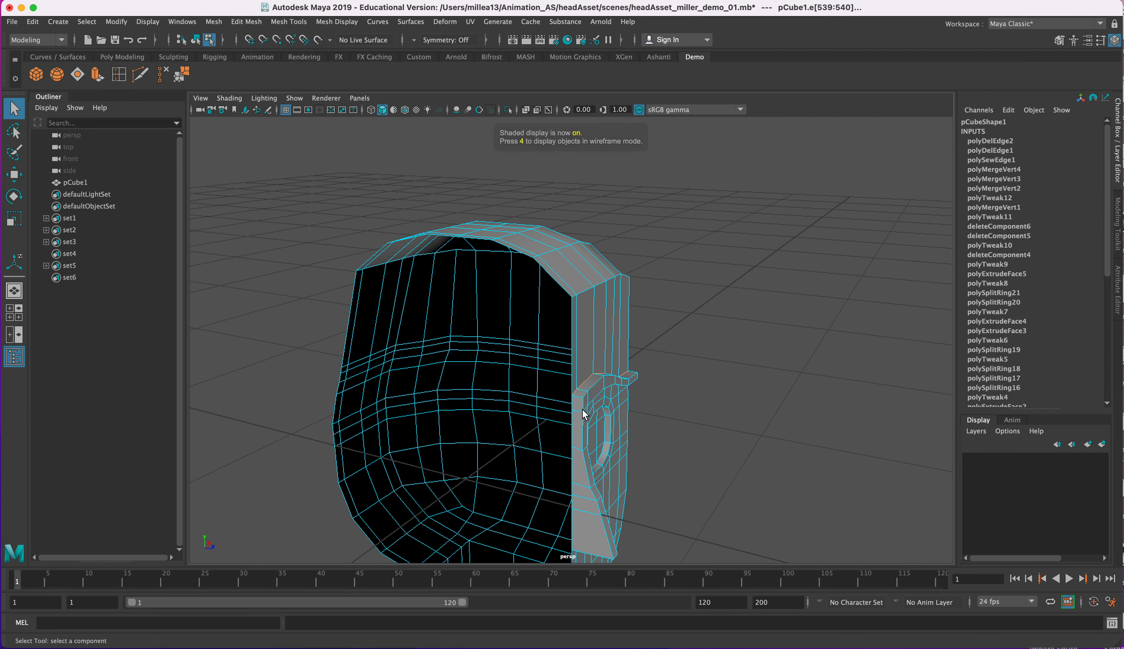
middle_click_drag(584, 412, 599, 362, "alt")
scroll(598, 360, "up", 5)
left_click(20, 173)
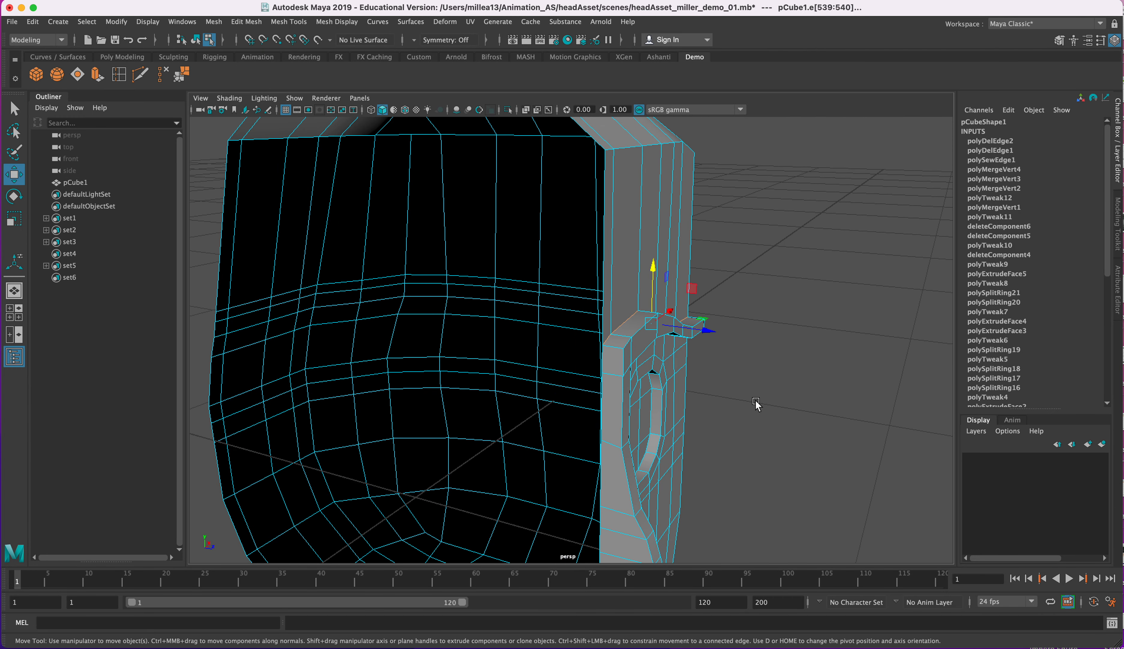
left_click_drag(716, 334, 721, 335)
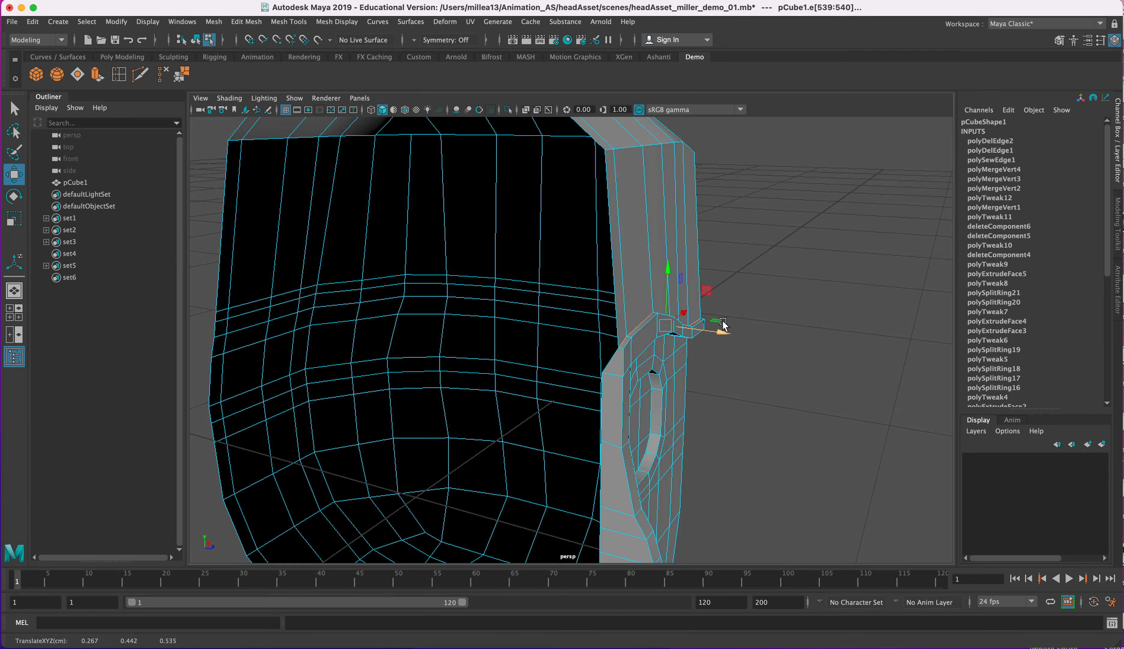
Delete the strip of center-line side faces running from the eyebrow down along the nose to its base
left_click_drag(654, 231, 709, 401, "alt")
right_click_drag(710, 392, 710, 424)
left_click(694, 420)
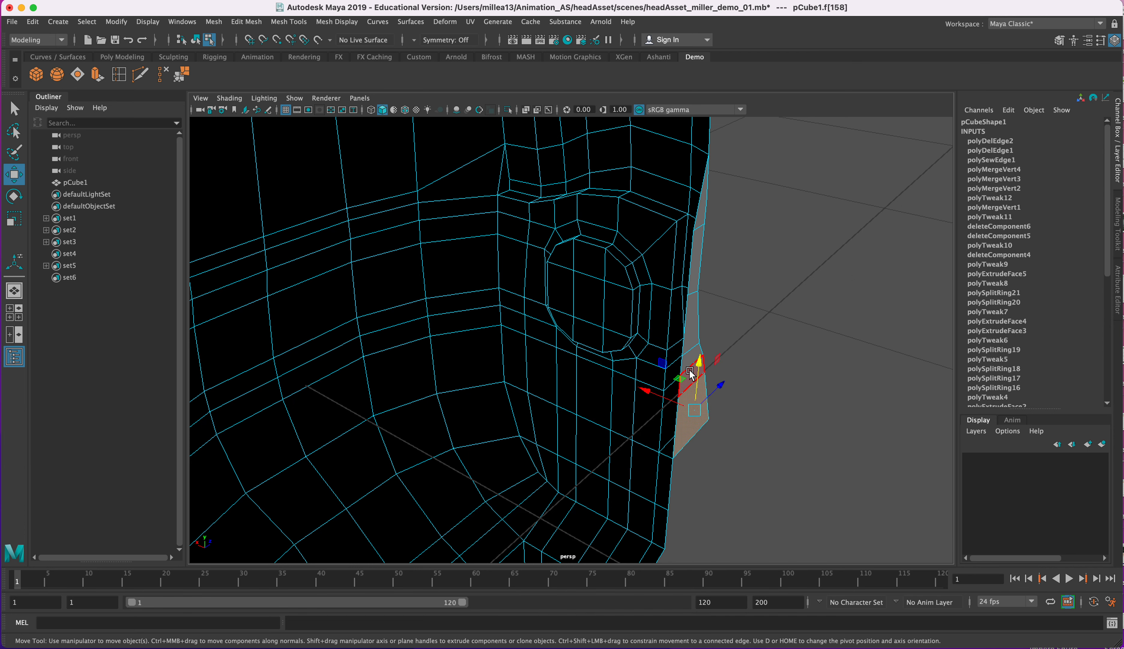
key("q")
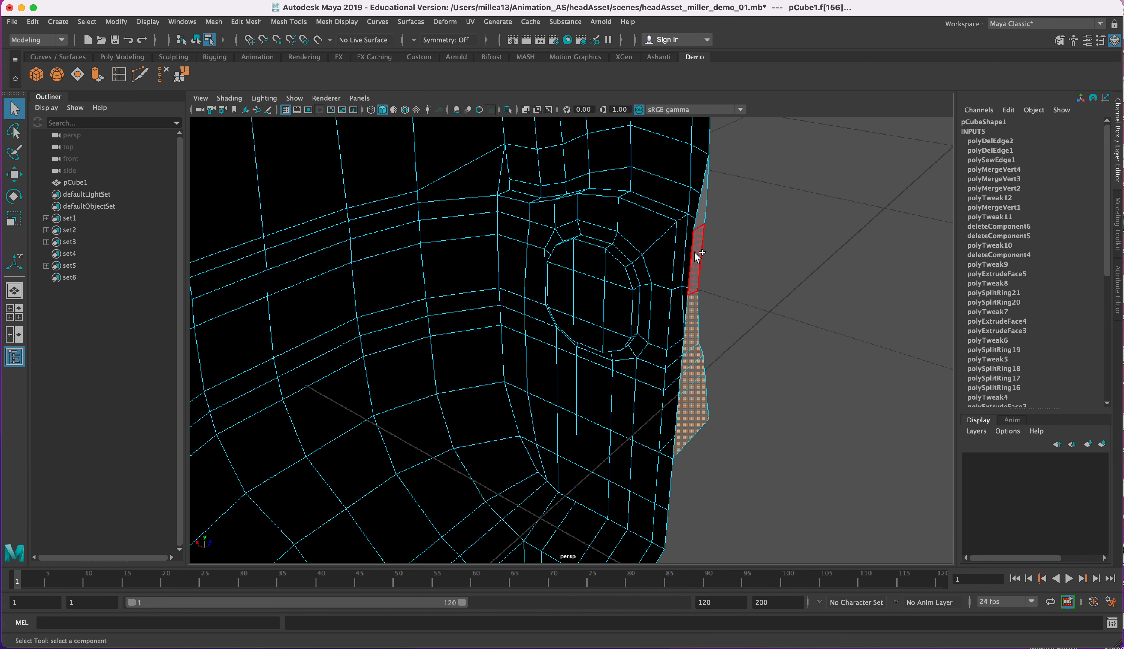
key("f")
mouse_move(700, 369)
left_mouse_down("alt")
mouse_move(450, 383)
mouse_move(524, 389)
mouse_move(442, 371)
mouse_move(512, 402)
mouse_move(573, 362)
left_mouse_up("alt")
key("4")
key("5")
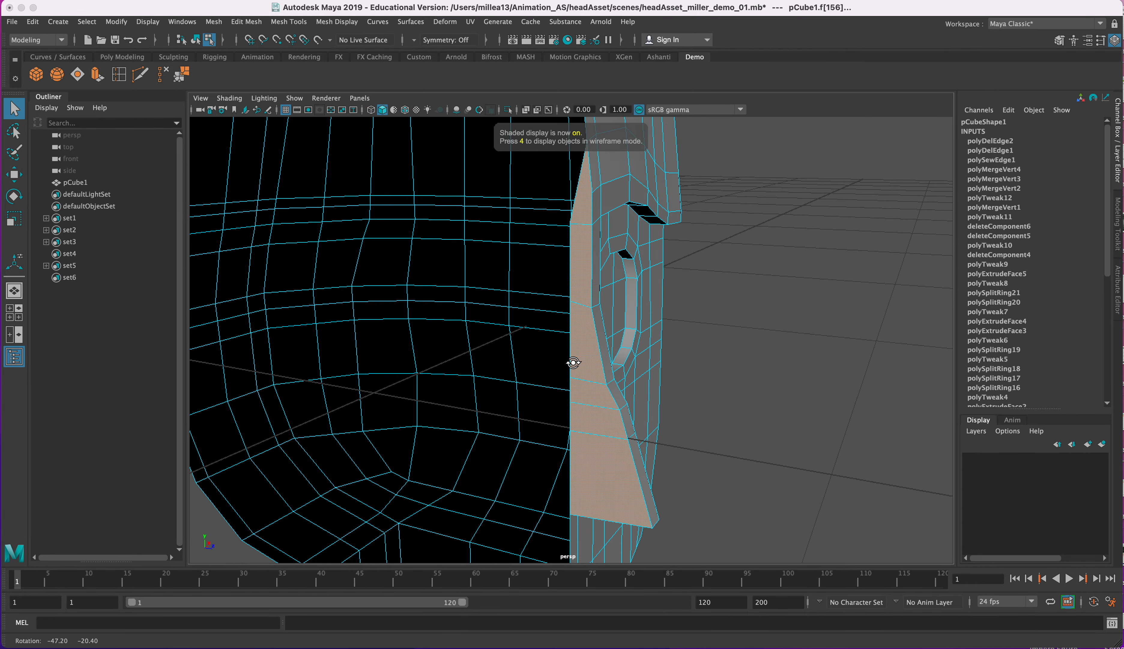
left_click(162, 79)
Select the two rows of faces just above the eyebrow, from the center line toward the temple, and pull them forward
left_click_drag(707, 333, 621, 298, "alt")
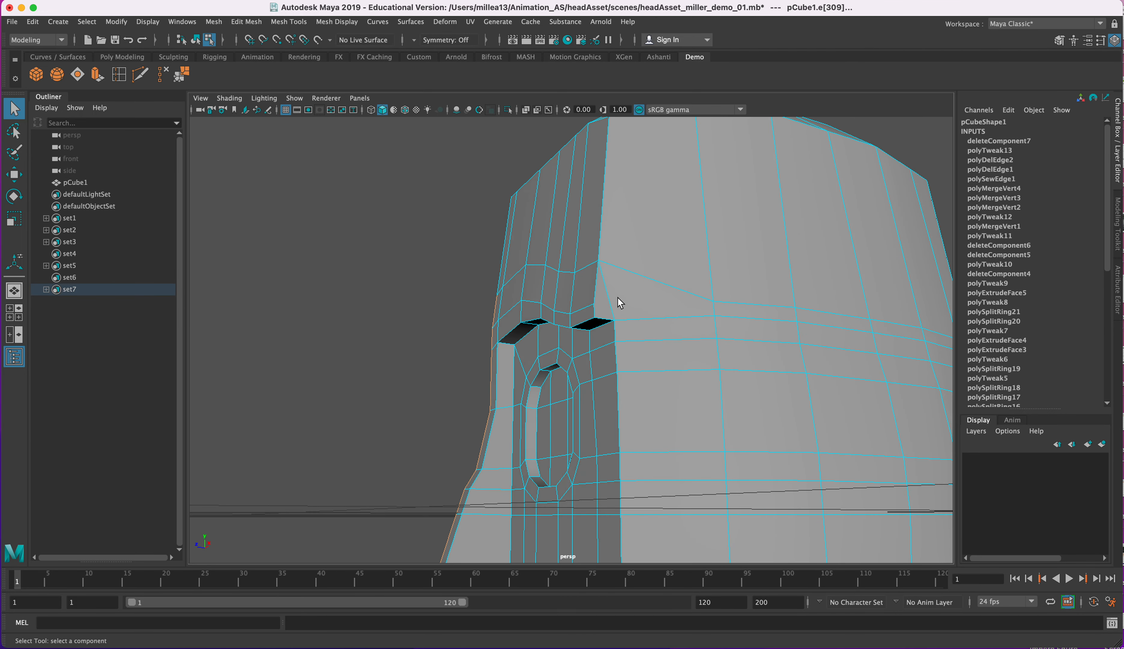
left_click_drag(763, 338, 562, 267, "alt")
right_click_drag(504, 297, 501, 280)
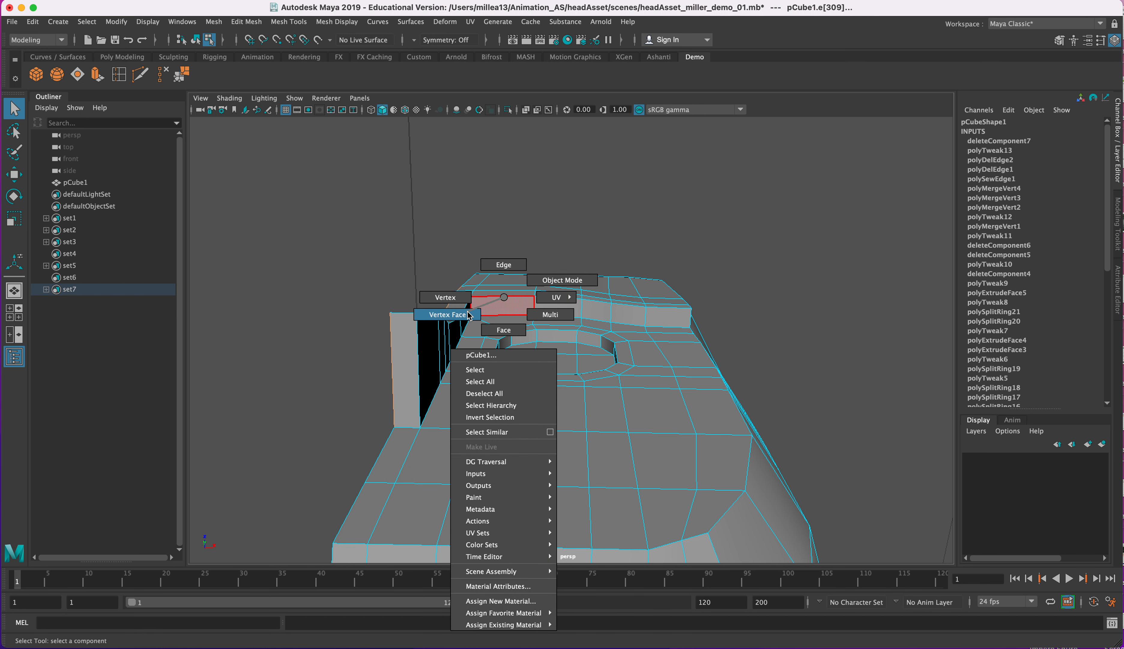
right_click_drag(503, 325, 504, 326)
scroll(502, 291, "up", 2)
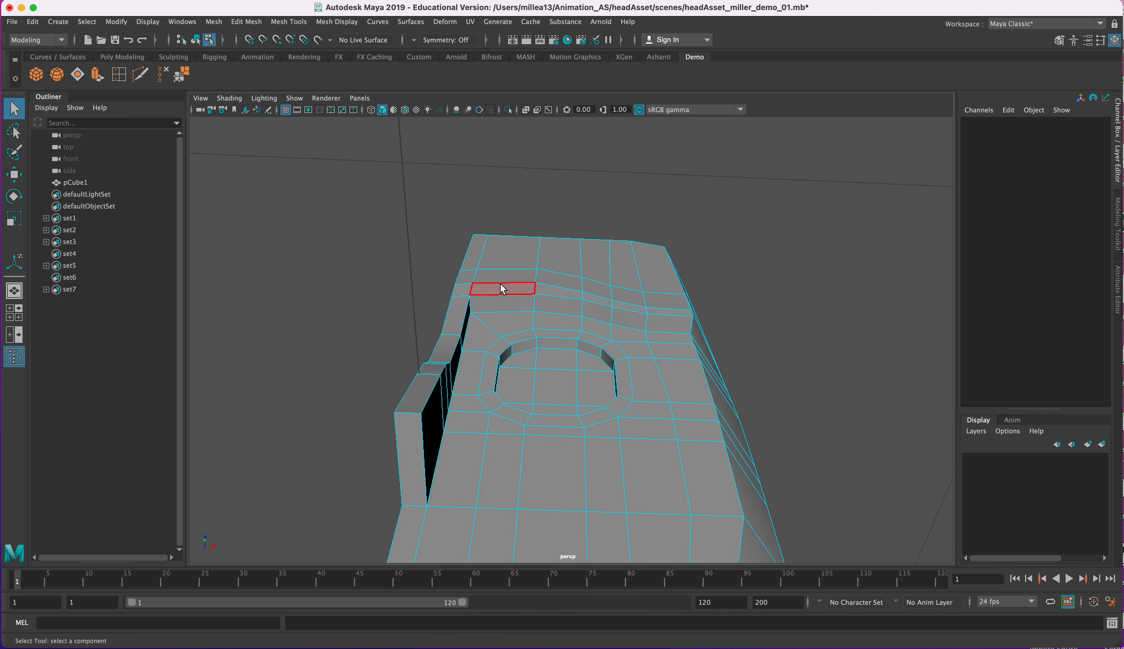
left_click(502, 289)
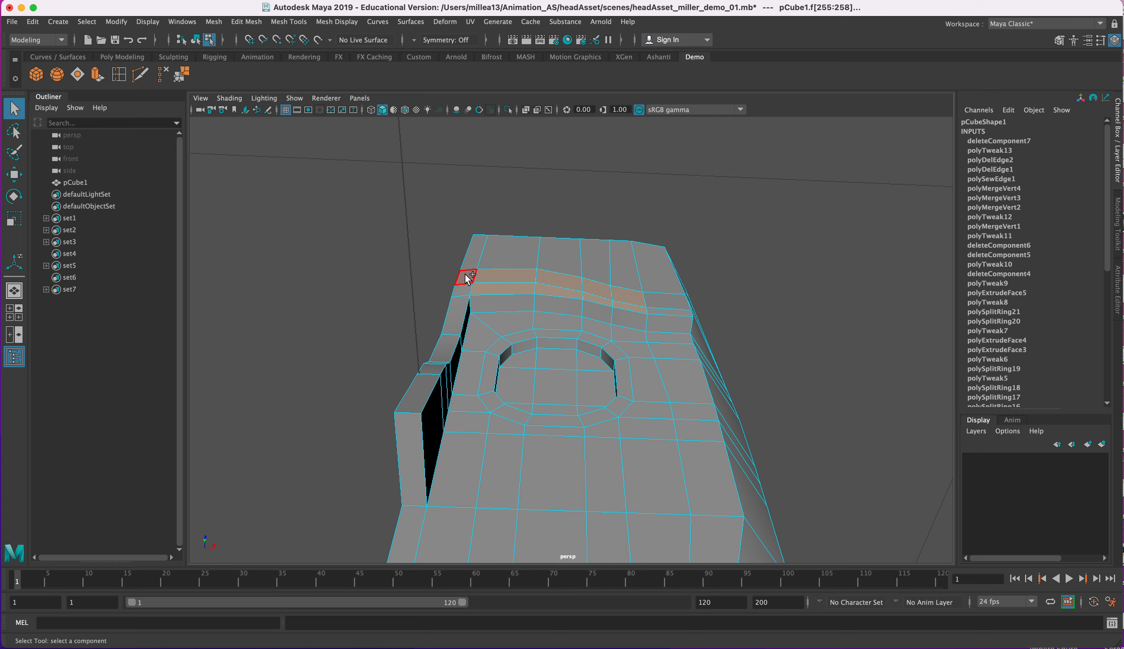
left_click(465, 289, "shift")
left_click_drag(466, 289, 440, 296, "alt")
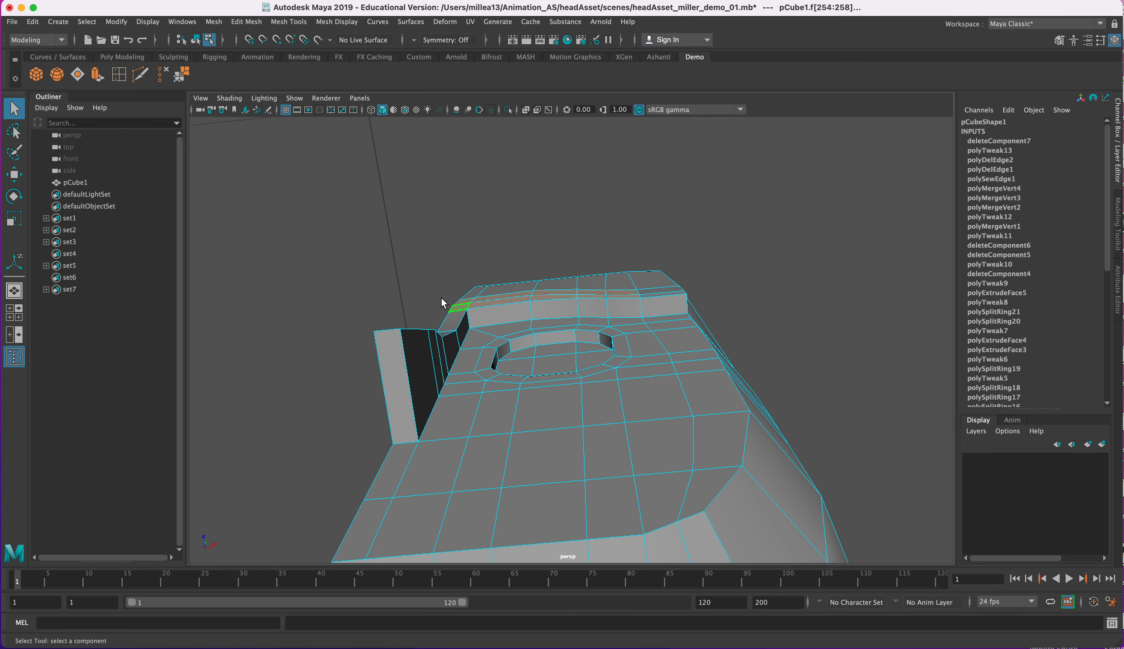
key("w")
left_click_drag(552, 259, 589, 245)
Reposition individual vertices along the eyebrow's protruding edge so the brow curves smoothly back toward the temple
right_click_drag(589, 244, 587, 290)
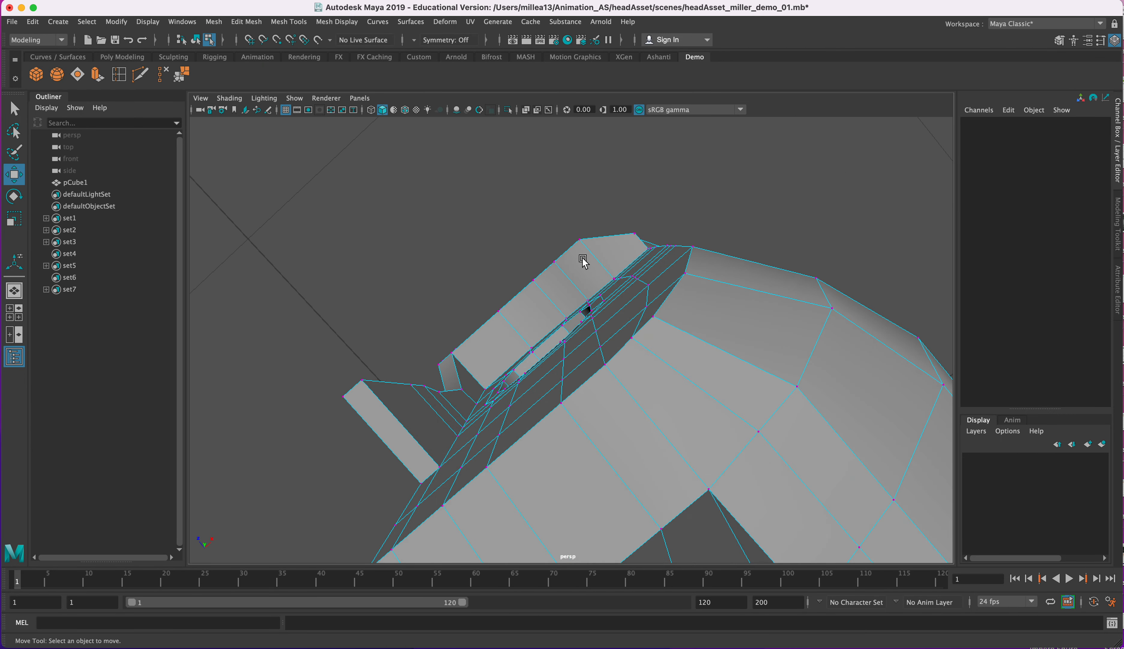
key("4")
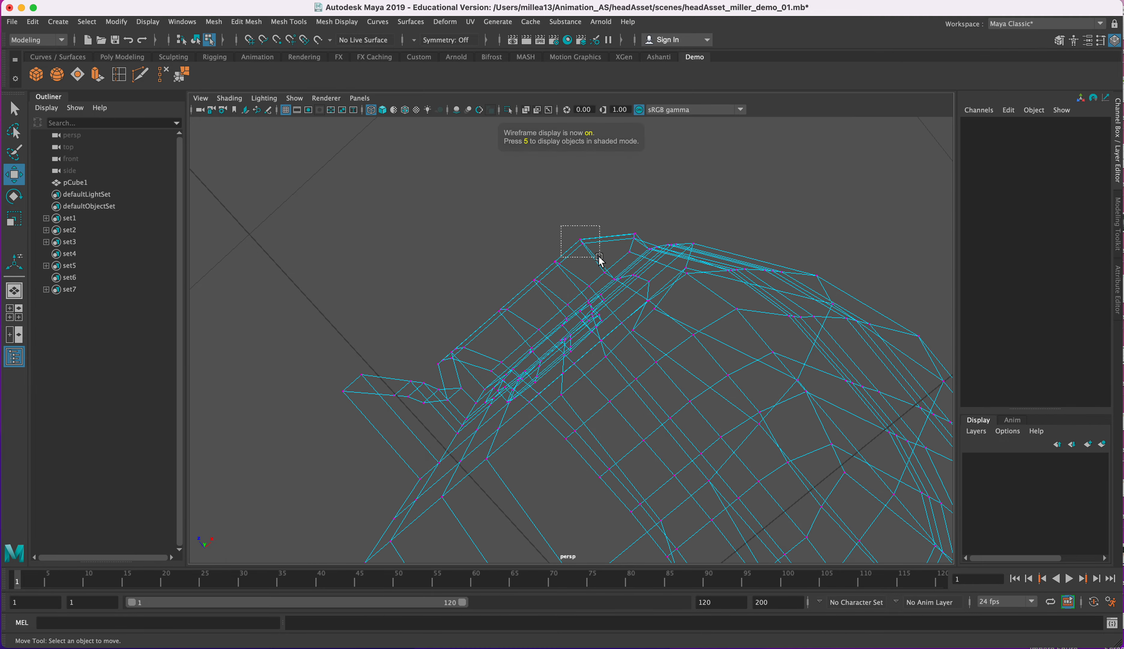
left_click_drag(600, 258, 599, 257)
left_click_drag(664, 214, 454, 390, "alt")
left_click_drag(476, 347, 476, 347)
left_click_drag(476, 347, 537, 322, "alt")
left_click_drag(569, 228, 596, 237, "alt")
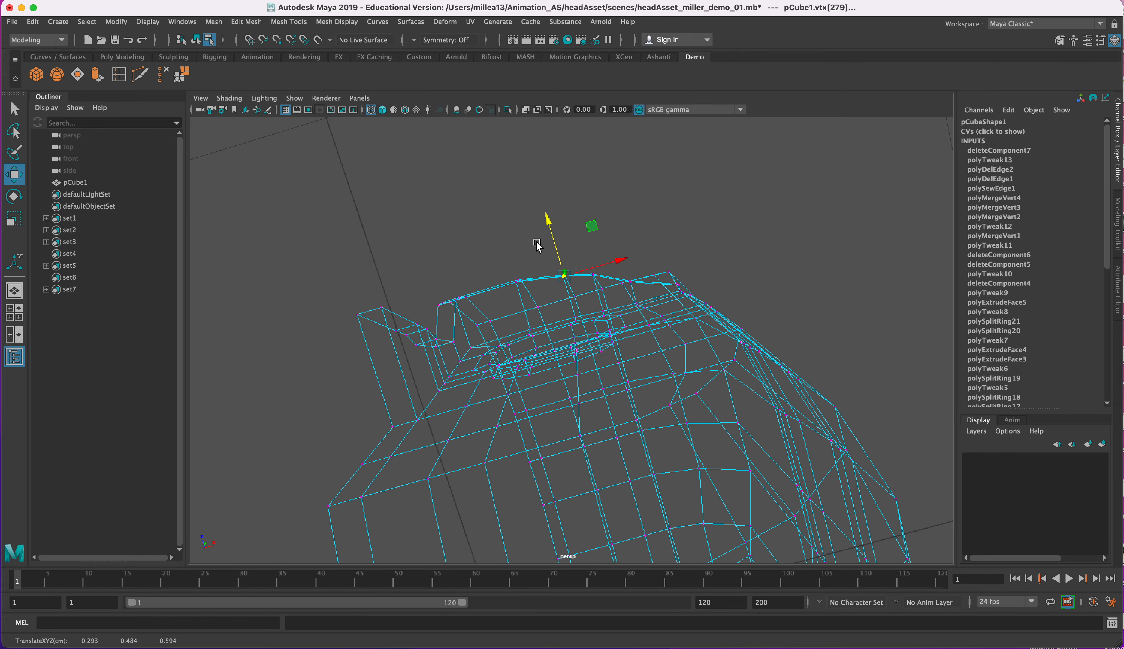
mouse_move(498, 260)
left_mouse_down("alt")
mouse_move(592, 263)
mouse_move(565, 276)
mouse_move(564, 343)
mouse_move(582, 369)
mouse_move(617, 293)
mouse_move(547, 210)
mouse_move(544, 306)
mouse_move(563, 321)
left_mouse_up("alt")
key("5")
left_click(588, 360)
Select the front faces of the nose and scale them along the depth axis into a flat vertical plane
left_click_drag(533, 380, 715, 414, "alt")
right_click_drag(628, 356, 627, 324)
left_click_drag(628, 324, 551, 325, "alt")
scroll(546, 312, "up", 5)
right_click_drag(440, 214, 439, 246)
left_click(431, 269)
left_click_drag(427, 353, 322, 278, "alt")
scroll(617, 319, "down", 6)
scroll(210, 245, "up", 4)
left_click(13, 219)
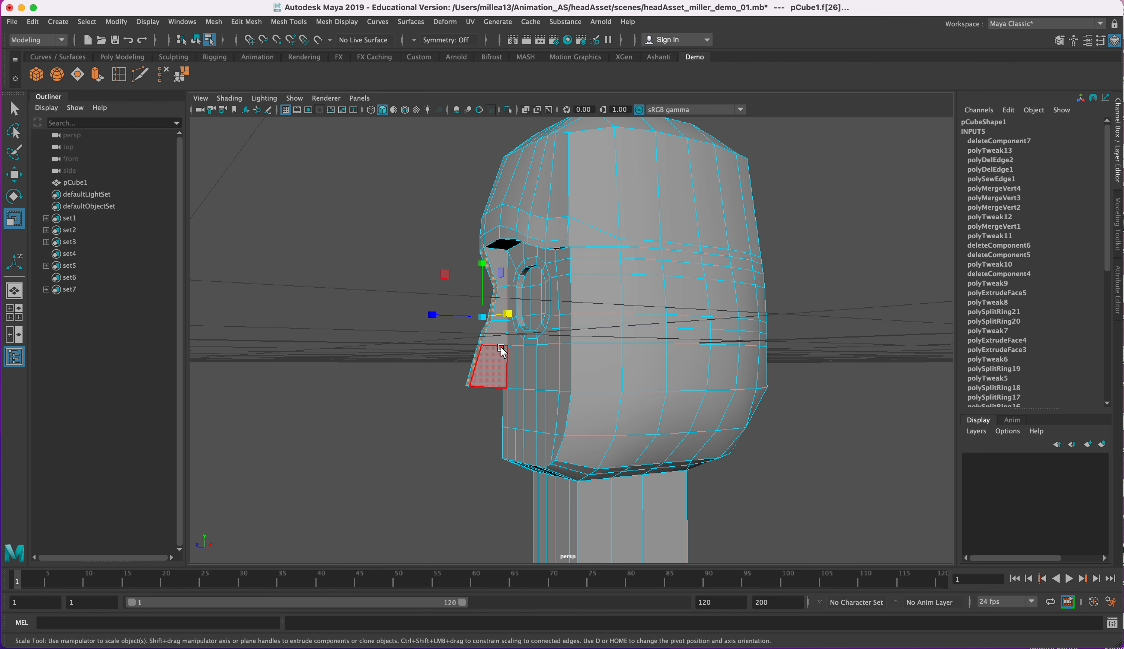
left_click_drag(431, 314, 513, 320)
left_click_drag(513, 321, 468, 331, "alt")
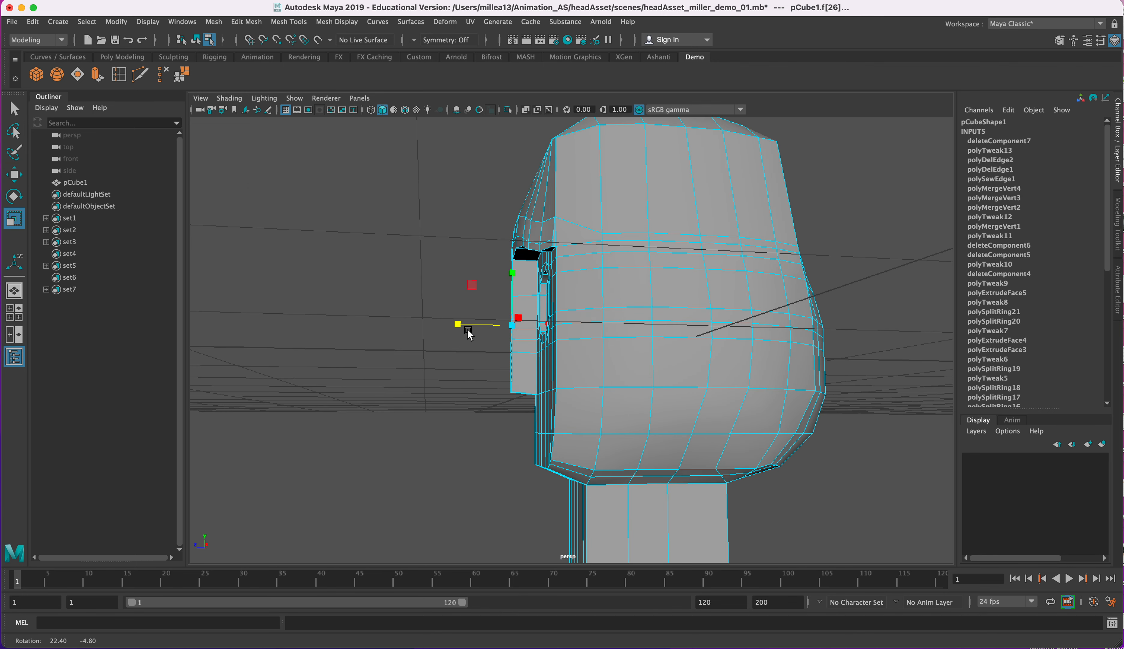
Rotate and move the nose's front faces so the nose slopes forward from the brow to its base
left_click(13, 197)
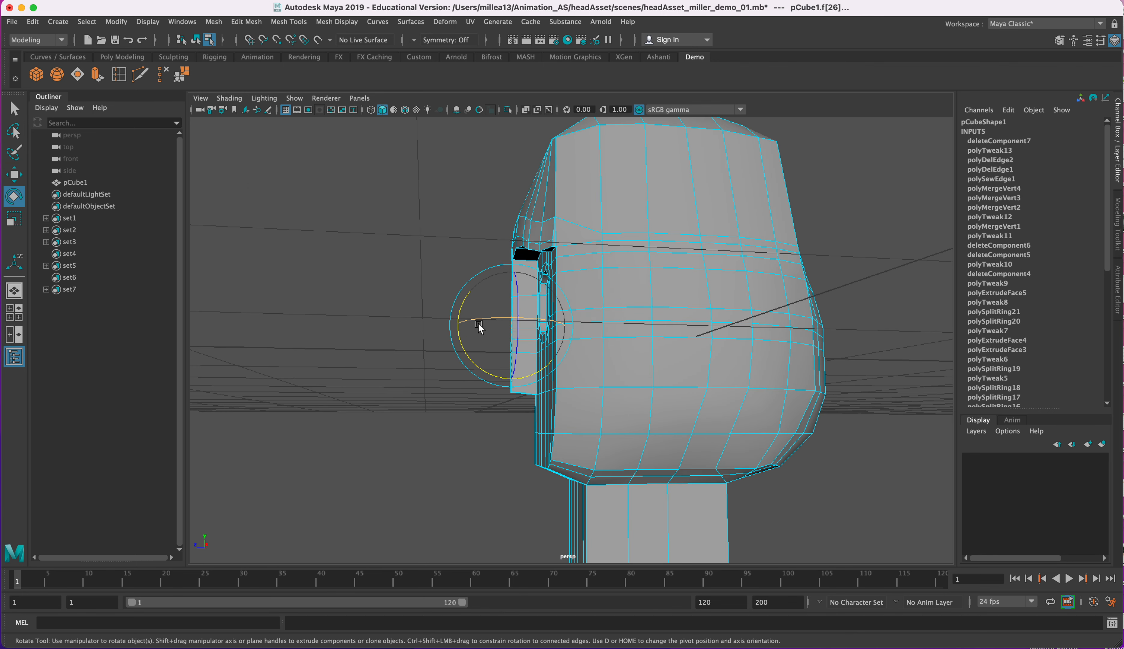
key("w")
mouse_move(460, 338)
left_mouse_down()
mouse_move(475, 331)
mouse_move(457, 330)
left_mouse_up()
left_click_drag(414, 262, 659, 282, "alt")
left_click(738, 329)
left_click_drag(640, 328, 567, 263, "alt")
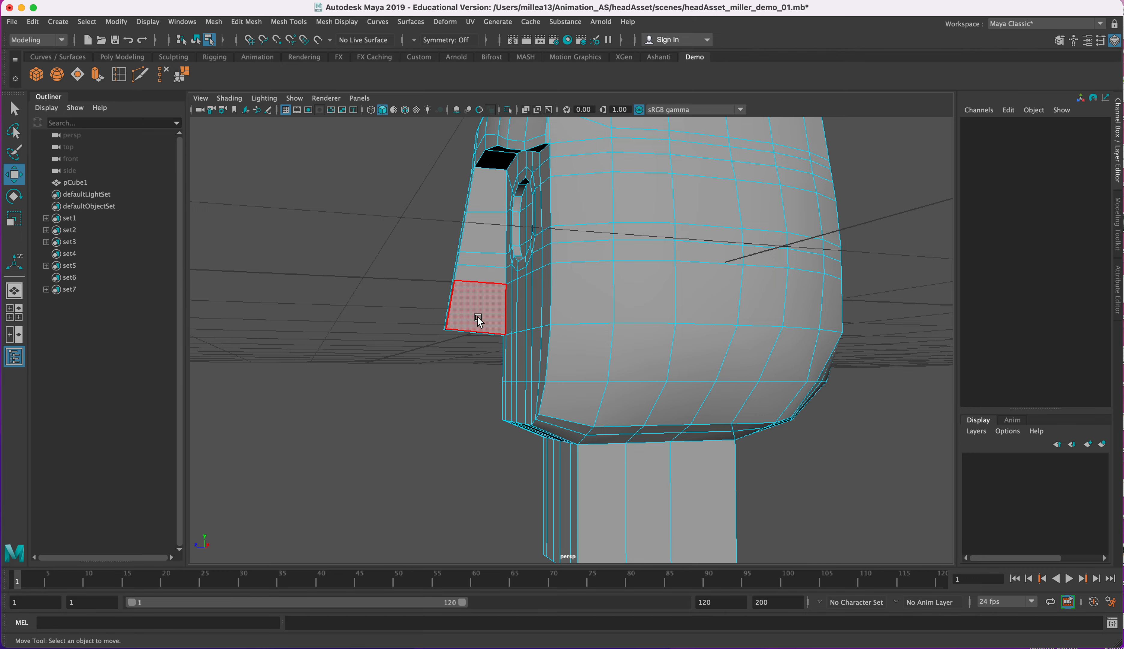
left_click_drag(647, 232, 648, 261, "alt")
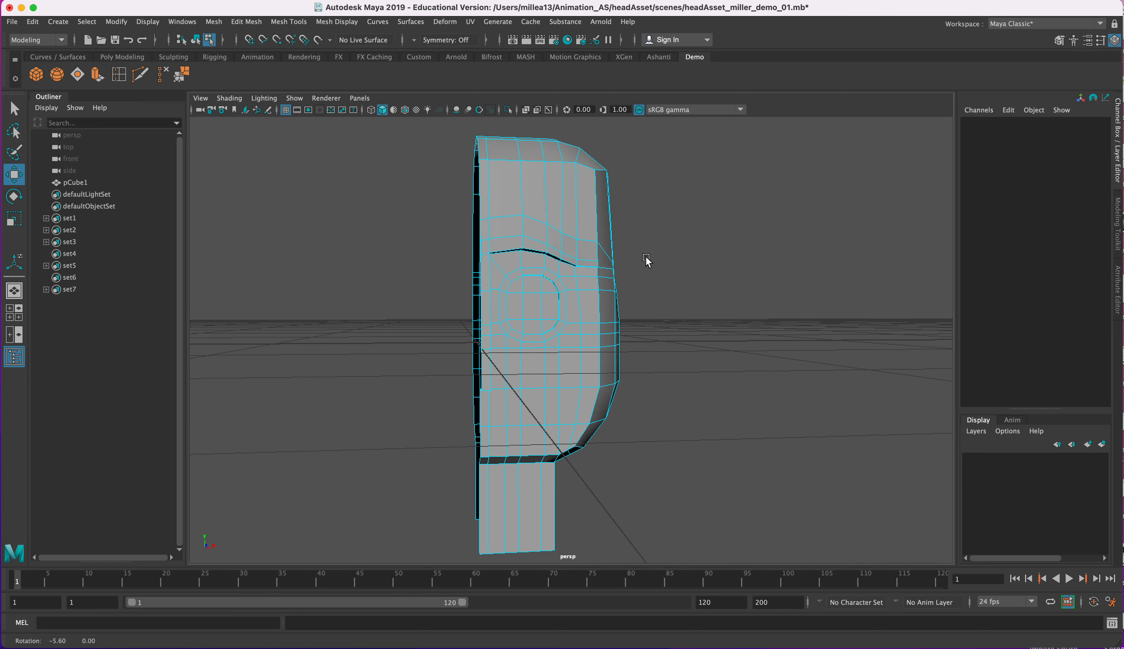
Move the head's outer side vertices at eye level and the group just below them outward to widen the head
right_click_drag(650, 253, 653, 266)
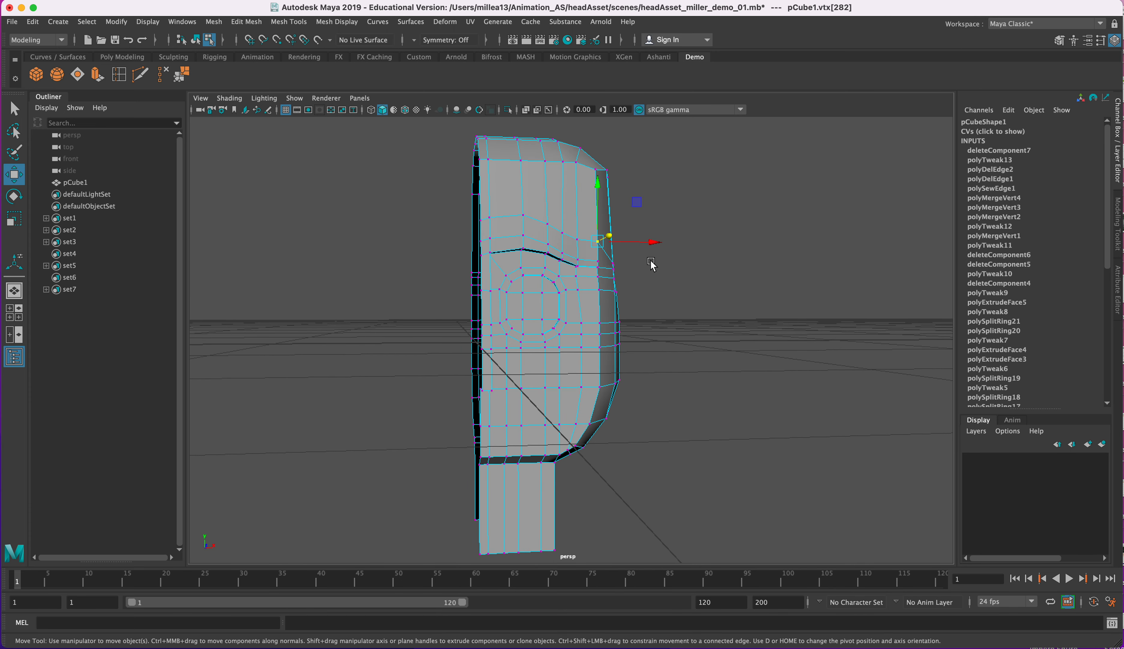
key("4")
left_click_drag(652, 265, 643, 269, "alt")
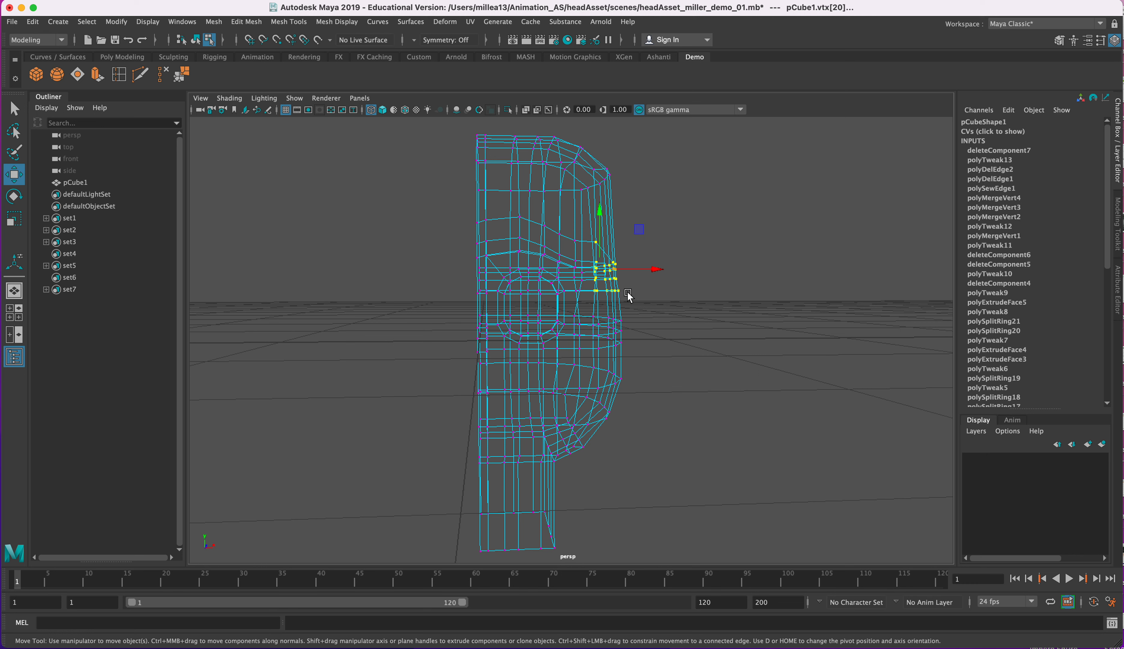
key("5")
left_click_drag(657, 269, 660, 270)
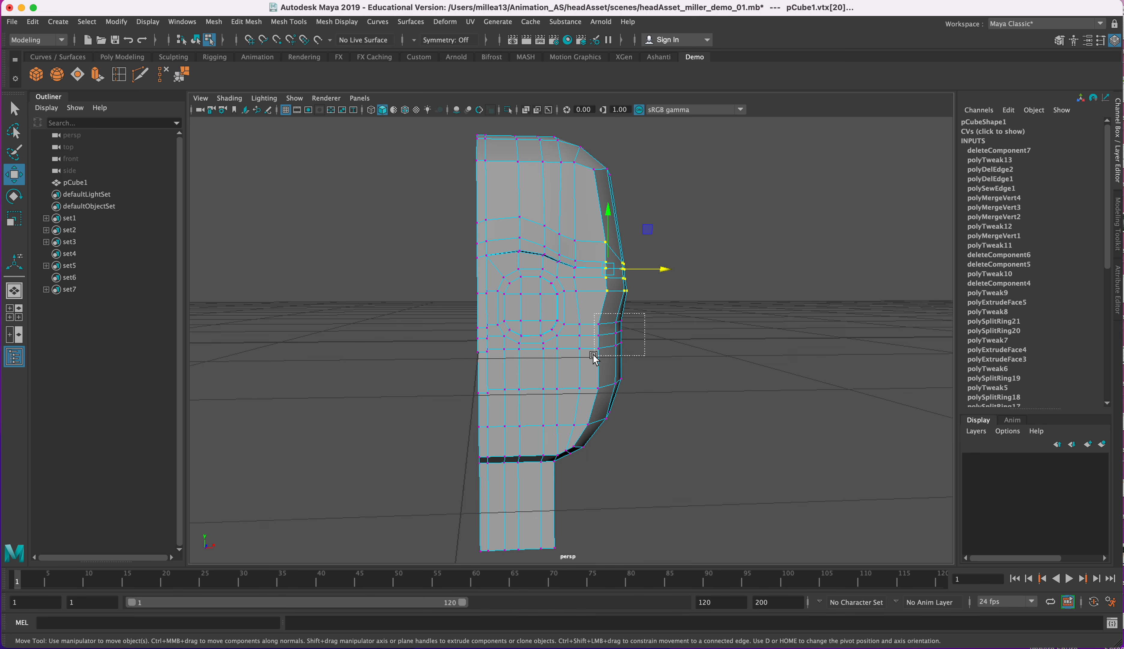
left_click_drag(651, 331, 611, 336)
Move the vertices at the skull's upper outer corner outward and down to round the top of the head
key("4")
left_click_drag(628, 284, 573, 314, "alt")
left_click_drag(597, 308, 599, 315, "alt")
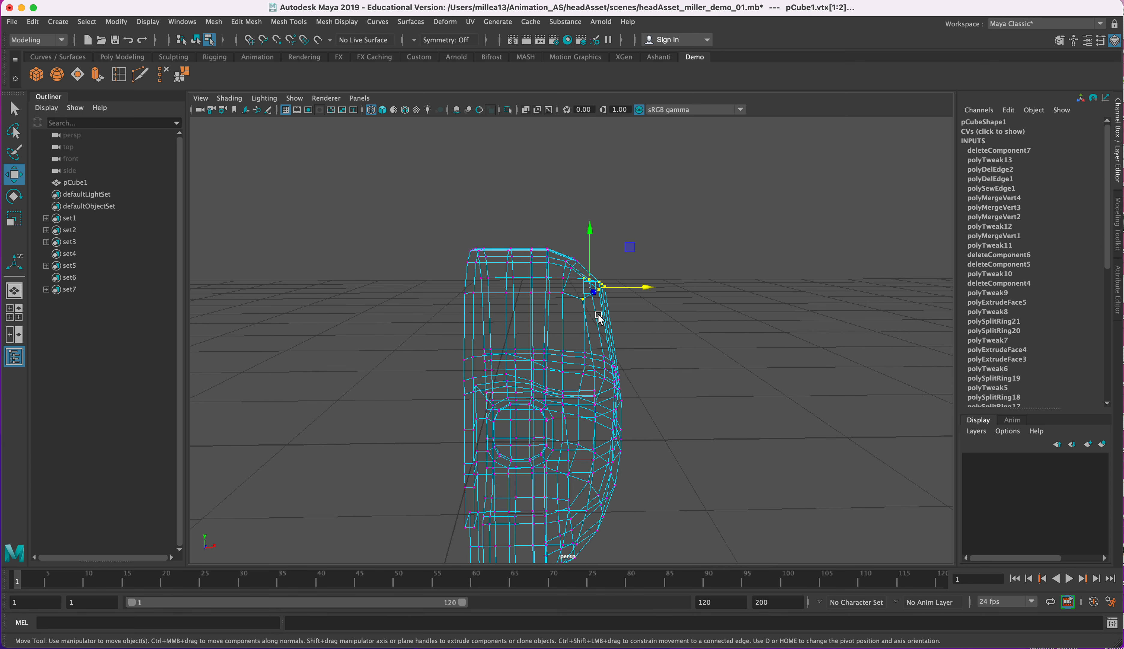
key("5")
left_click_drag(604, 251, 592, 252, "alt")
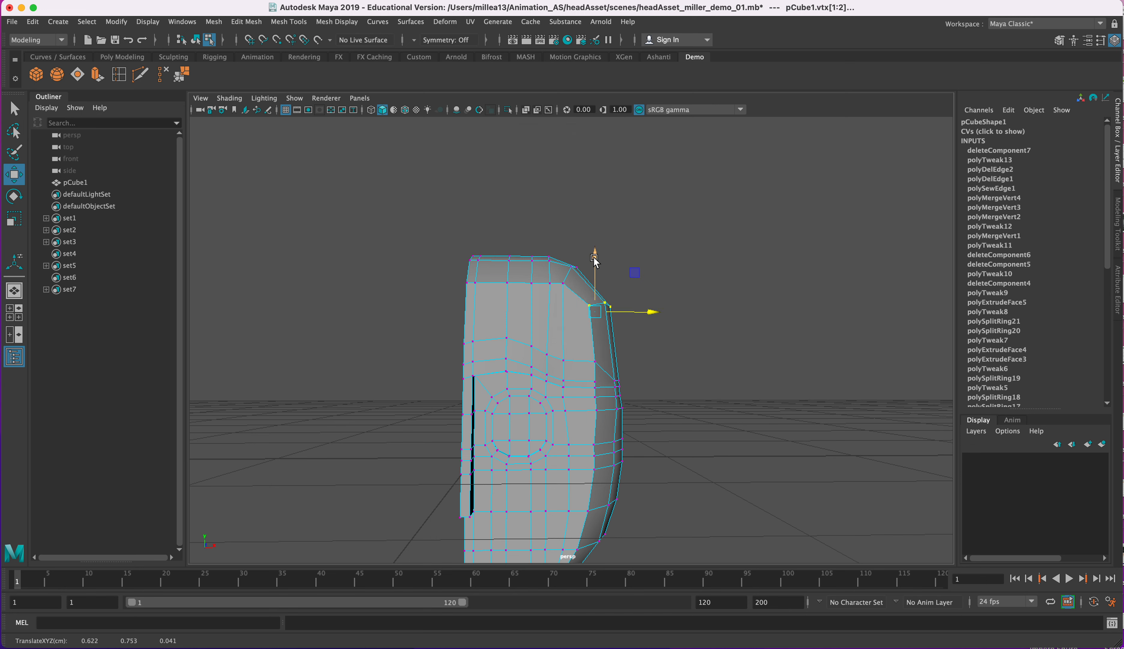
left_click_drag(591, 263, 593, 266)
left_click_drag(629, 311, 651, 314, "alt")
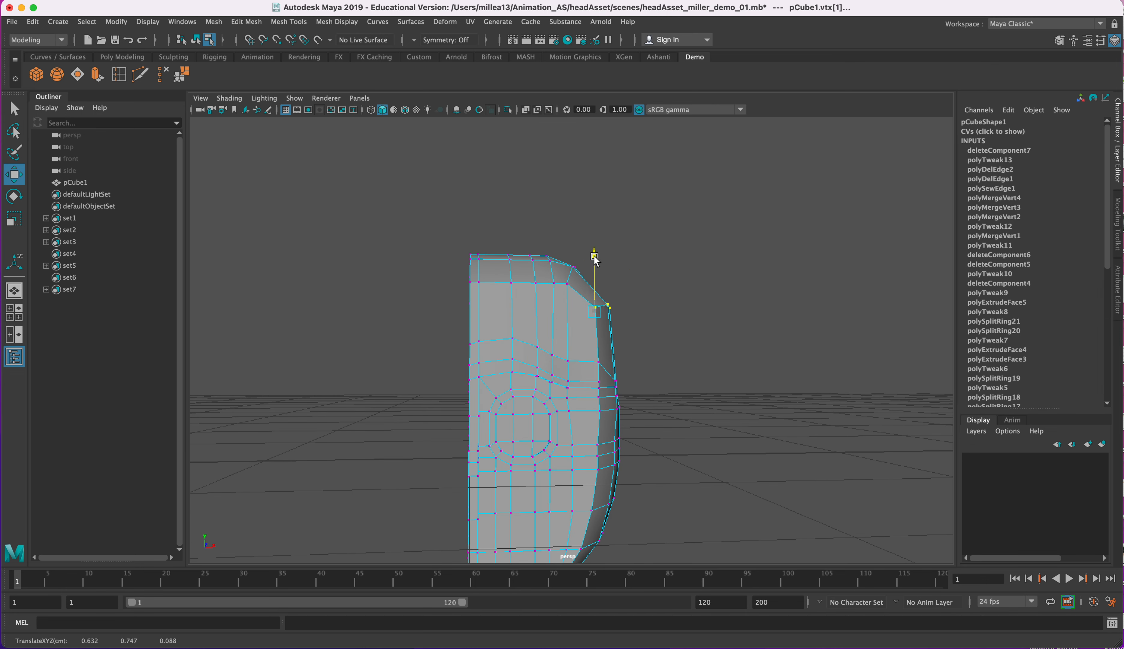
left_click_drag(637, 351, 537, 308, "alt")
left_click_drag(530, 308, 653, 305, "alt")
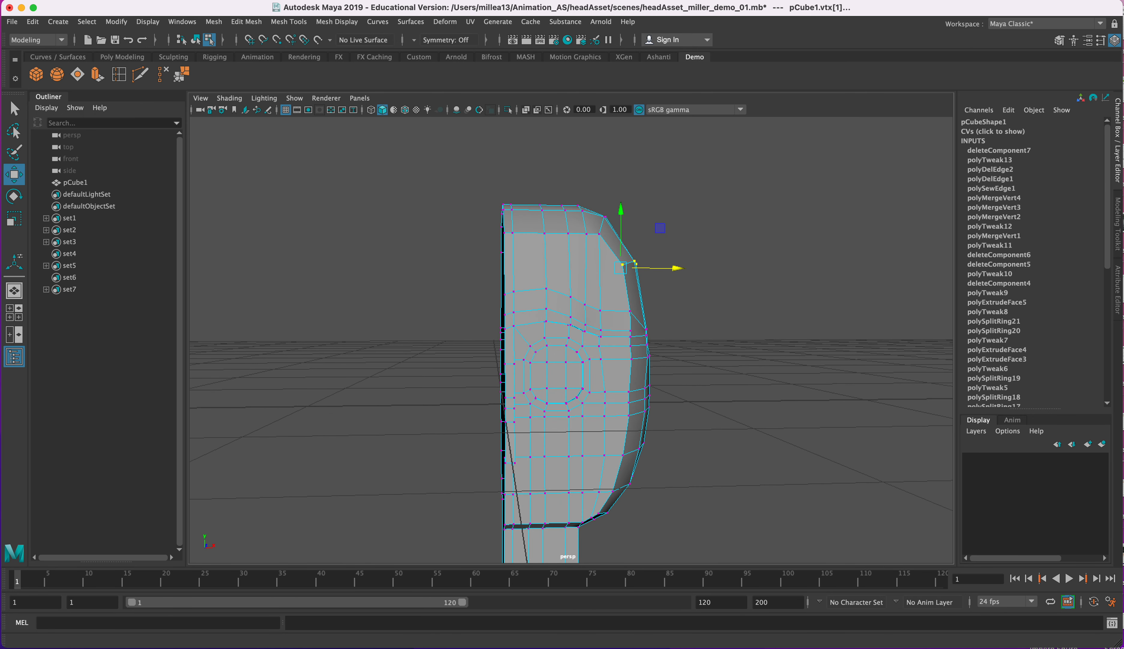
Save the scene
left_click(110, 73)
key("ctrl+z")
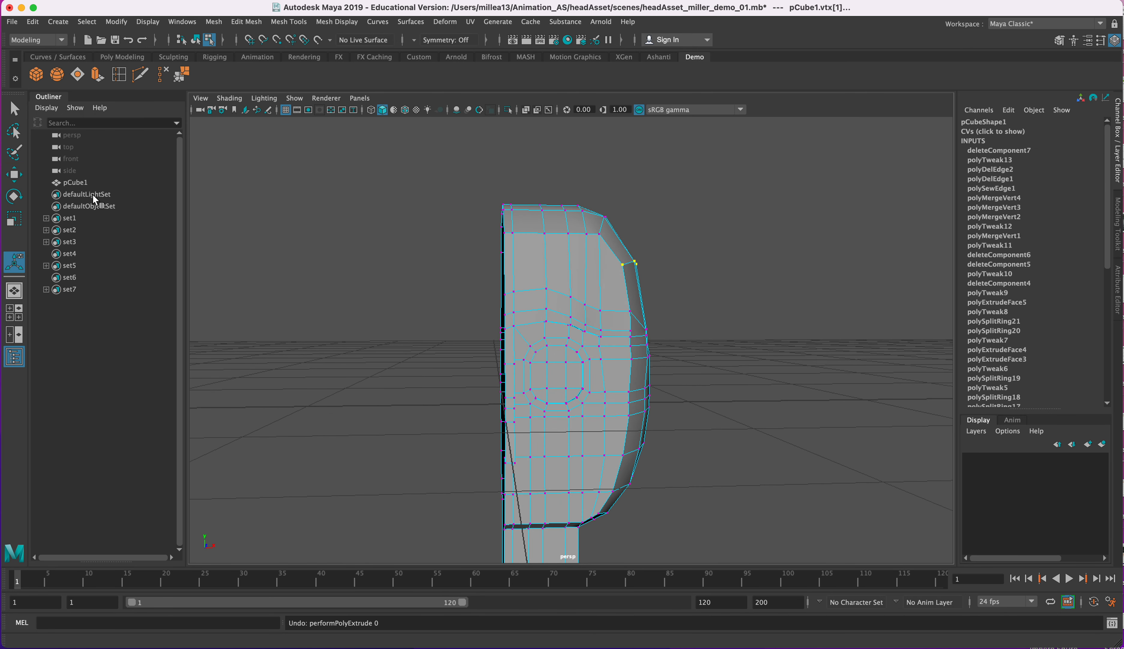
key("ctrl+s")
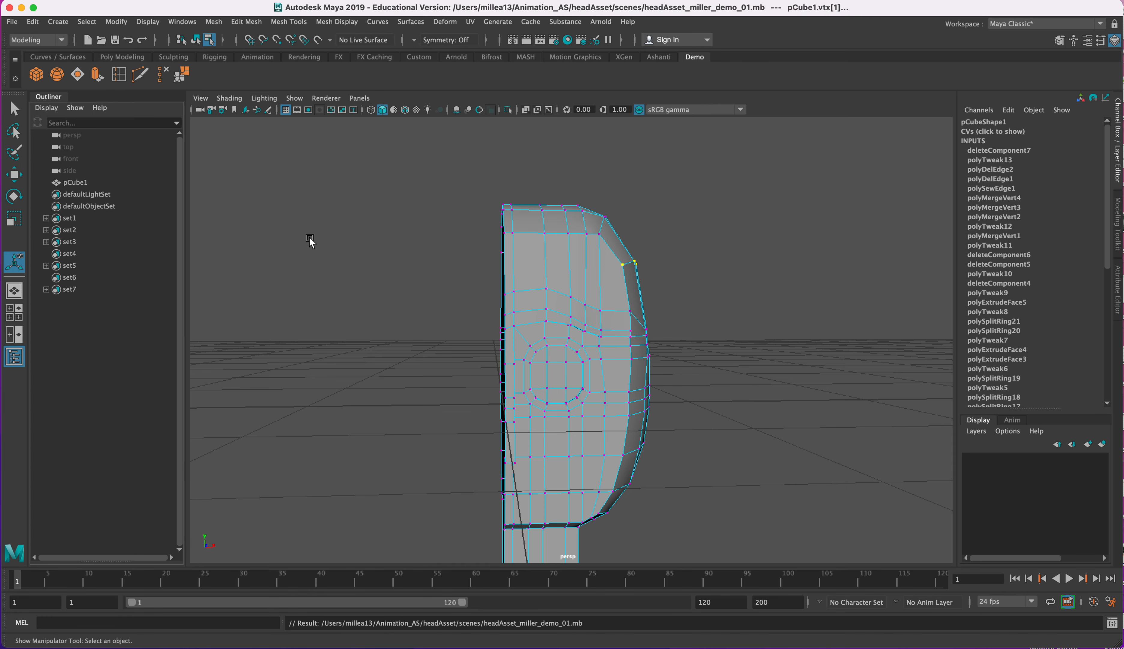
Lower the vertex at the upper outer corner on the back of the skull to round that side
left_click(15, 108)
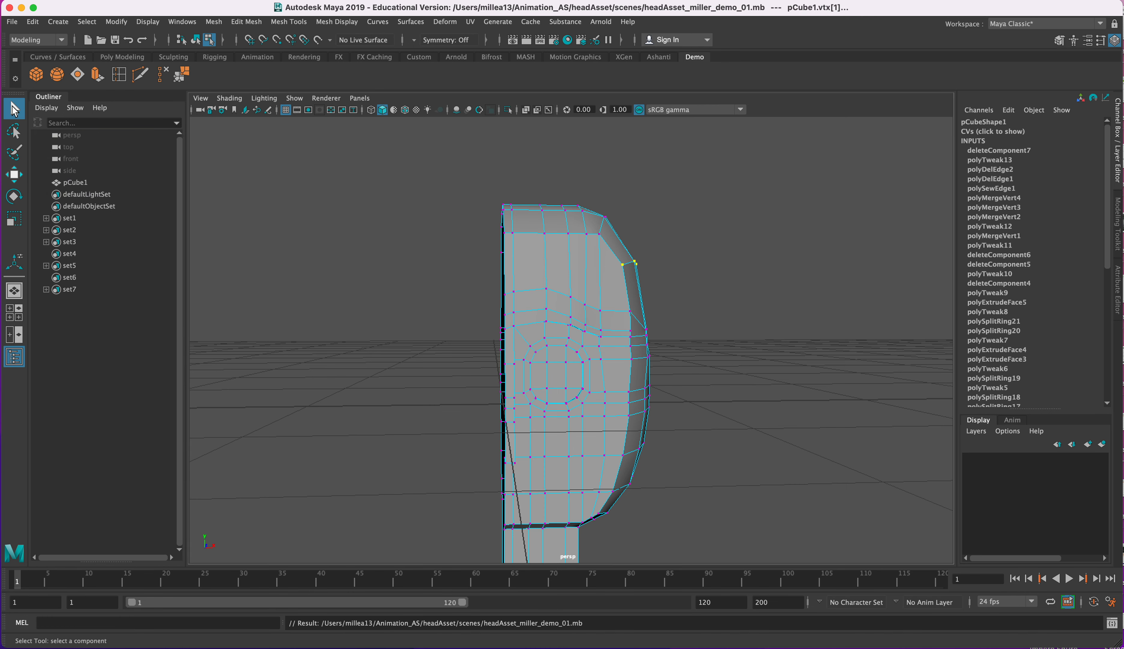
left_click(289, 190)
left_click_drag(379, 264, 275, 286, "alt")
middle_click_drag(444, 255, 365, 312, "alt")
left_click_drag(365, 312, 223, 286, "alt")
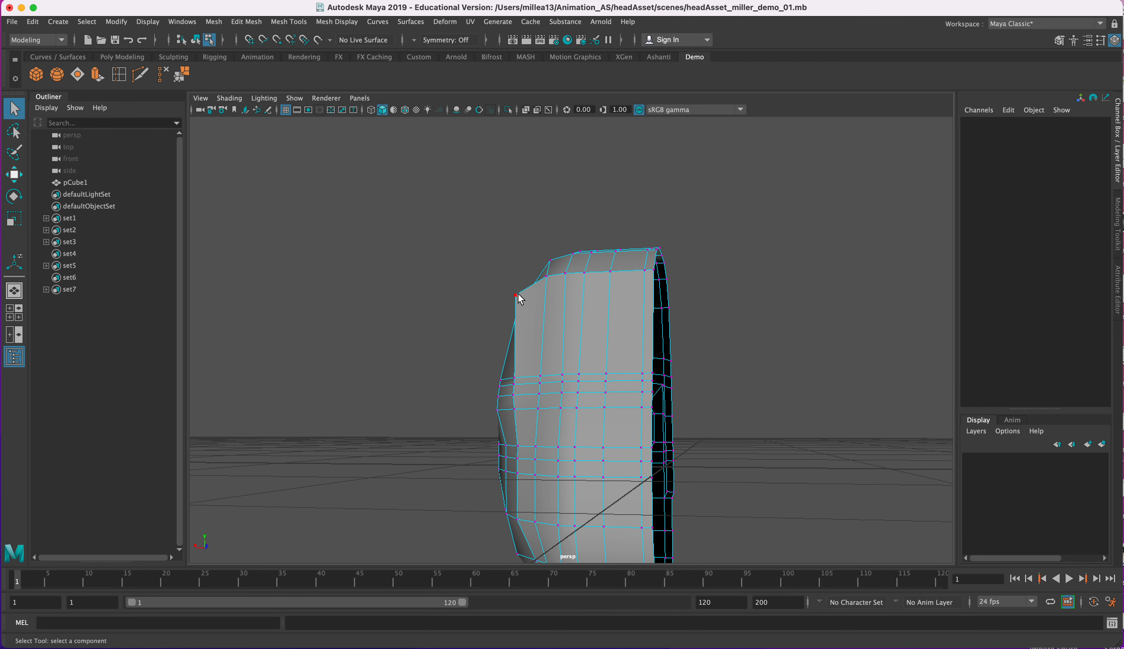
left_click(519, 295)
key("w")
left_click_drag(518, 253, 521, 266)
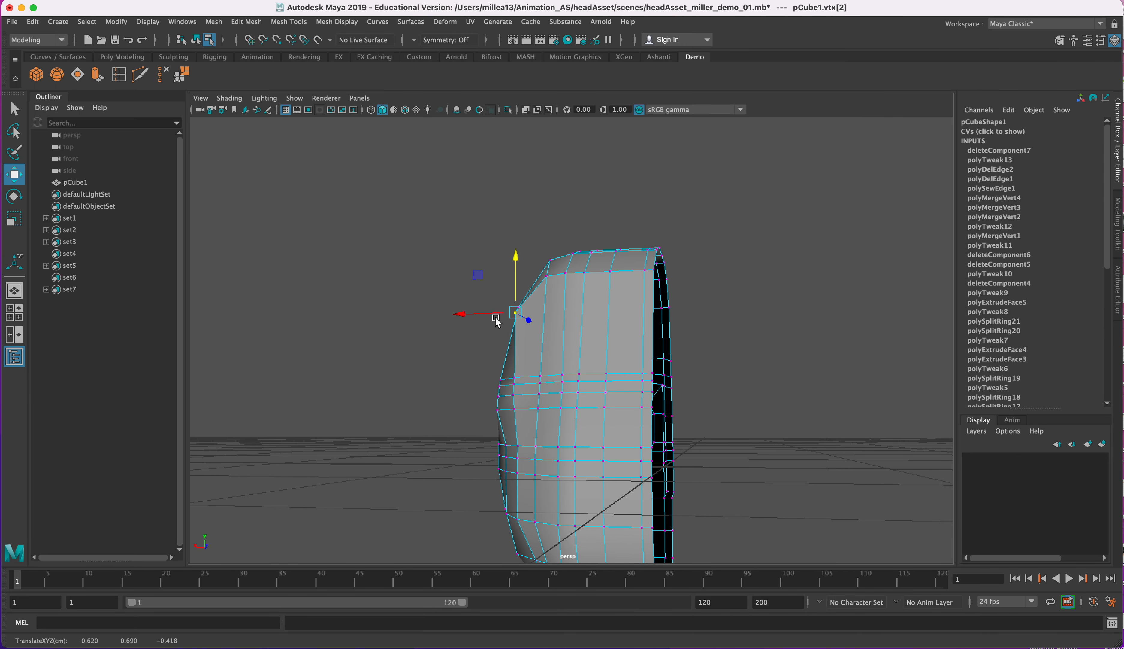
Insert a horizontal edge loop around the upper head, crossing the forehead midway between the eyebrow and the crown
left_click_drag(487, 316, 540, 359, "alt")
left_click(118, 74)
left_click(492, 294)
mouse_move(442, 337)
right_mouse_down()
mouse_move(406, 339)
mouse_move(436, 306)
mouse_move(438, 328)
right_mouse_up()
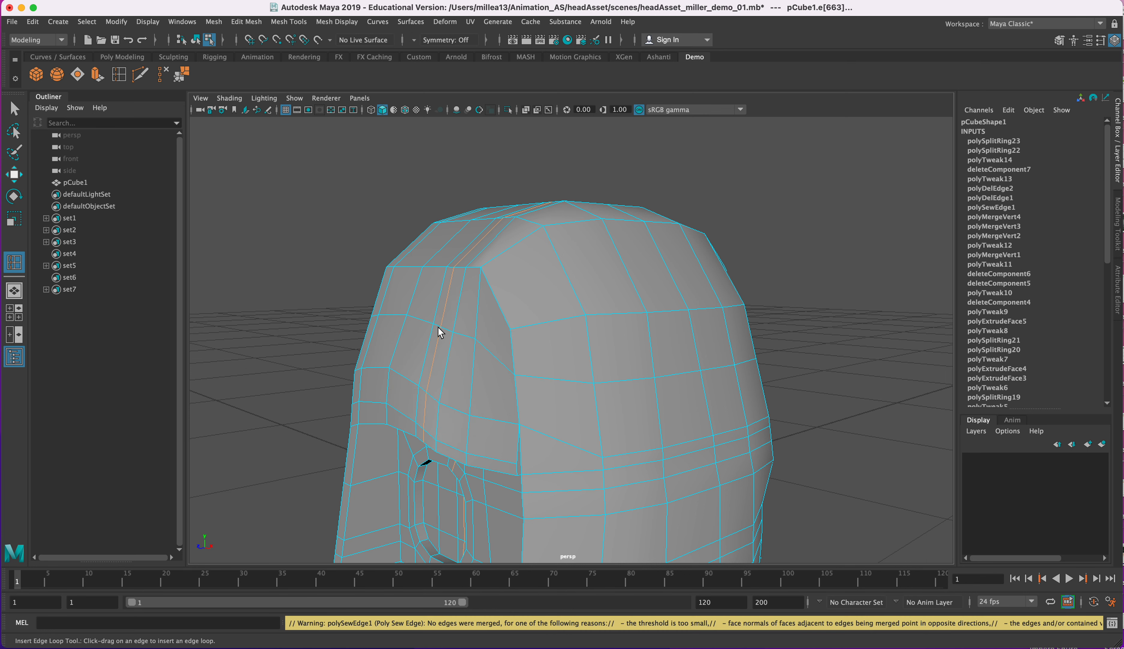
left_click(14, 109)
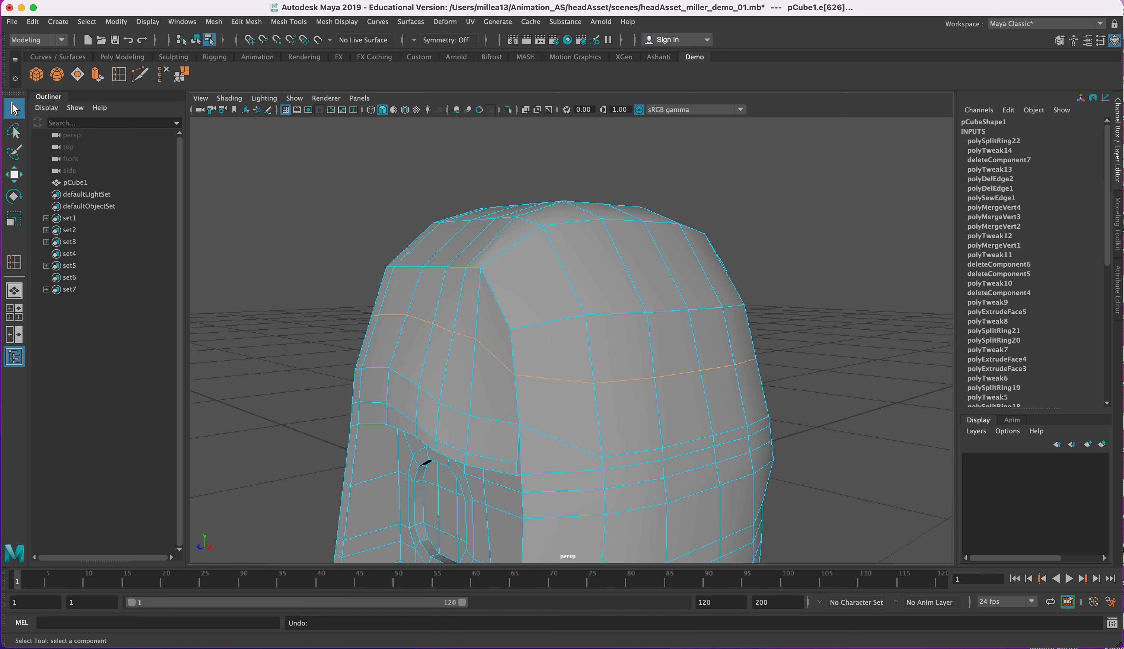
left_click(352, 337)
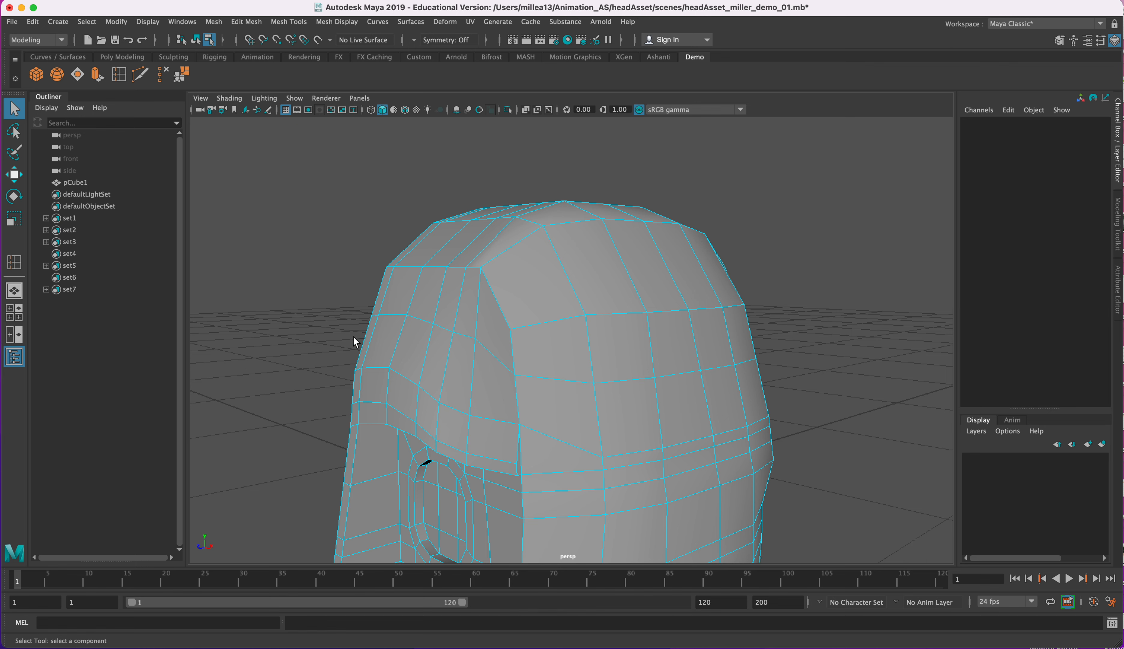
Select the inserted loop's edges at the center of the forehead and pull them forward
left_click(390, 315)
left_click_drag(386, 335, 533, 538, "alt")
left_click(539, 497, "shift")
key("w")
left_click_drag(509, 551, 514, 549)
left_click_drag(518, 540, 535, 493, "alt")
Pull individual vertices of the forehead's outer half forward to round it from the center toward the temple
right_click_drag(583, 473, 640, 375)
right_click_drag(600, 477, 539, 392)
left_click(574, 472)
left_click_drag(575, 474, 594, 511, "alt")
left_click(601, 467)
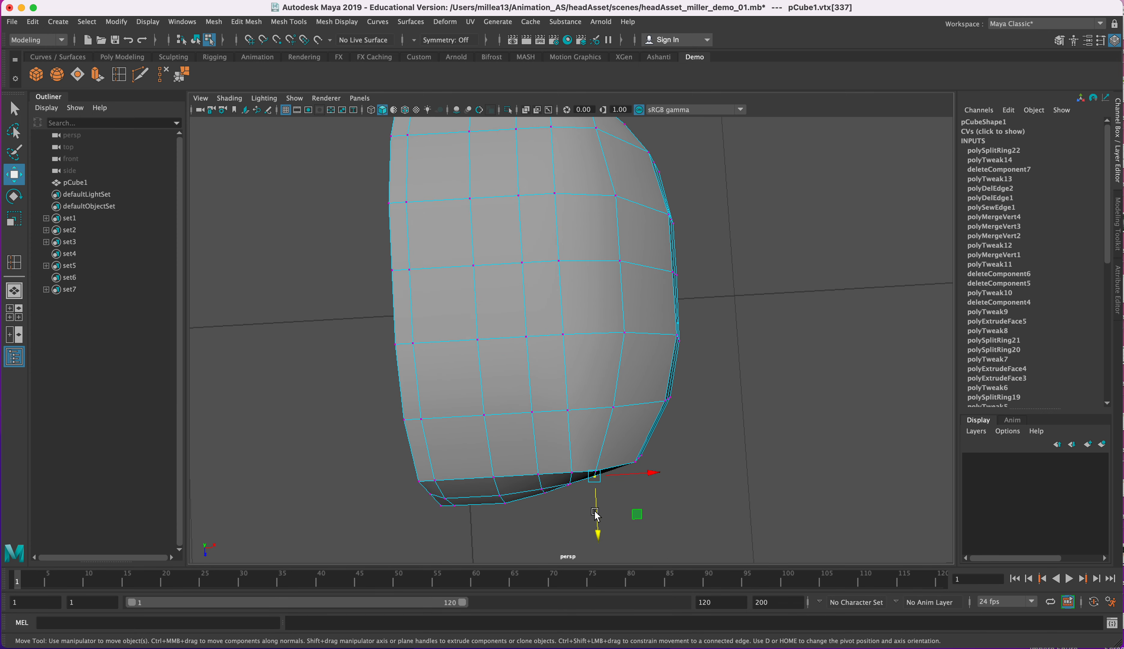
Shift the skull's upper outer corner vertex and its neighbors along the crown's front edge so the forehead curves into the temple
left_click_drag(630, 465, 634, 452, "alt")
left_click(637, 455)
mouse_move(645, 521)
left_mouse_down("alt")
mouse_move(653, 529)
mouse_move(657, 504)
left_mouse_up("alt")
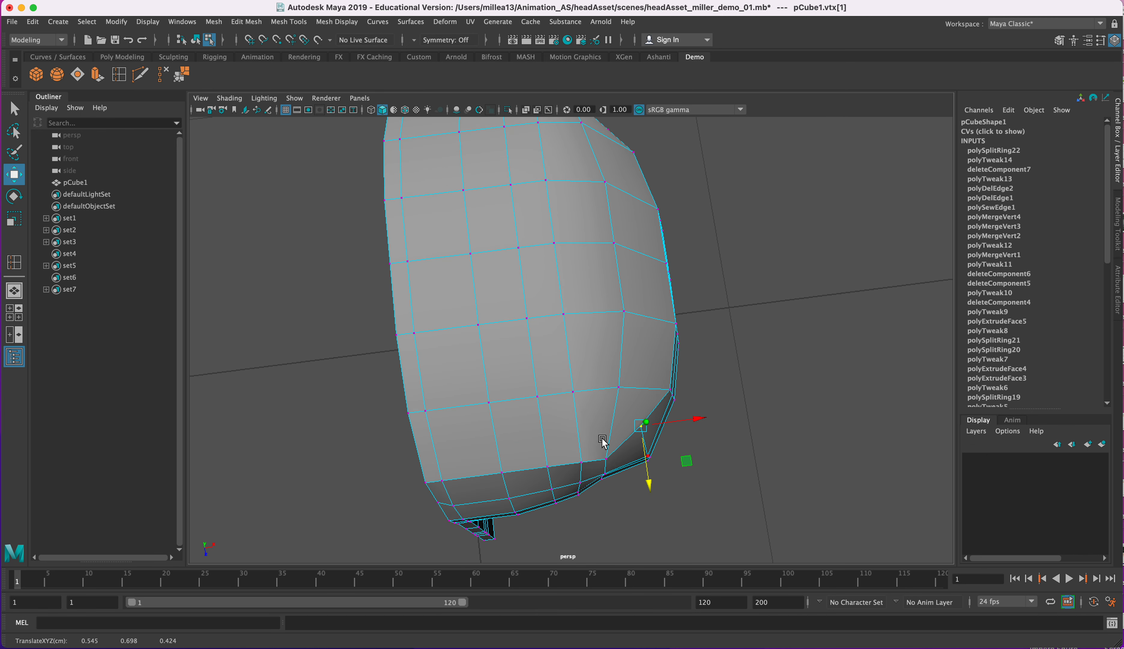
left_click(608, 460)
mouse_move(592, 474)
left_mouse_down("alt")
mouse_move(502, 414)
mouse_move(565, 557)
mouse_move(610, 470)
left_mouse_up("alt")
left_click(596, 469)
left_click_drag(603, 519, 604, 521)
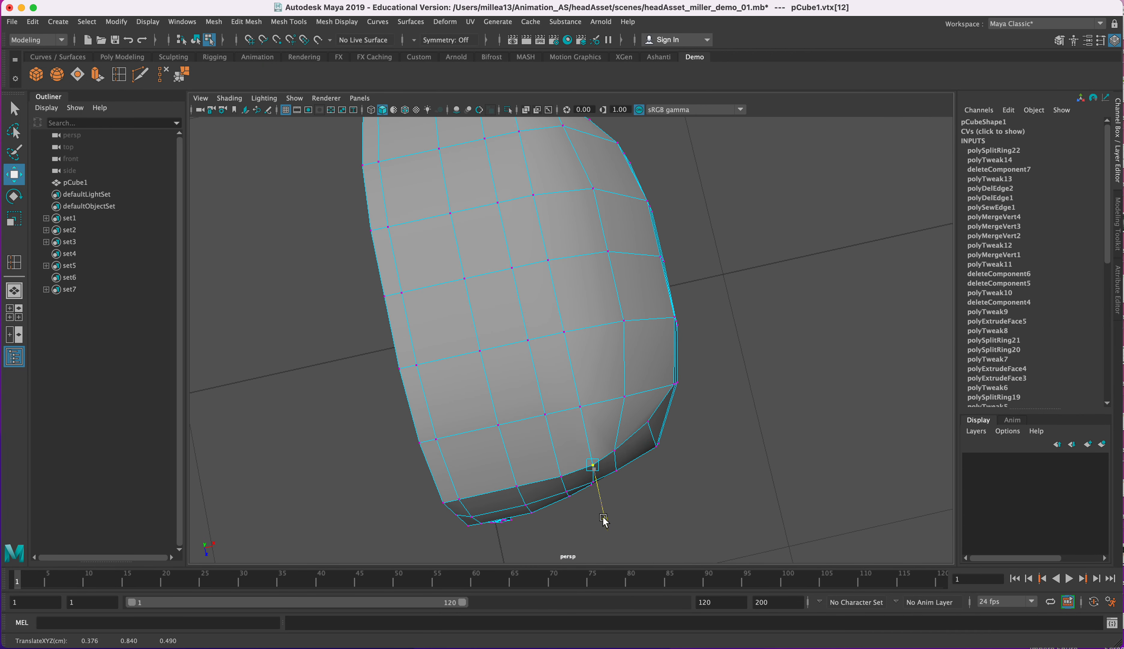
left_click(707, 515)
Pull the edge beside the center line on the crown's front border forward
left_click_drag(708, 516, 495, 464, "alt")
right_click(438, 471)
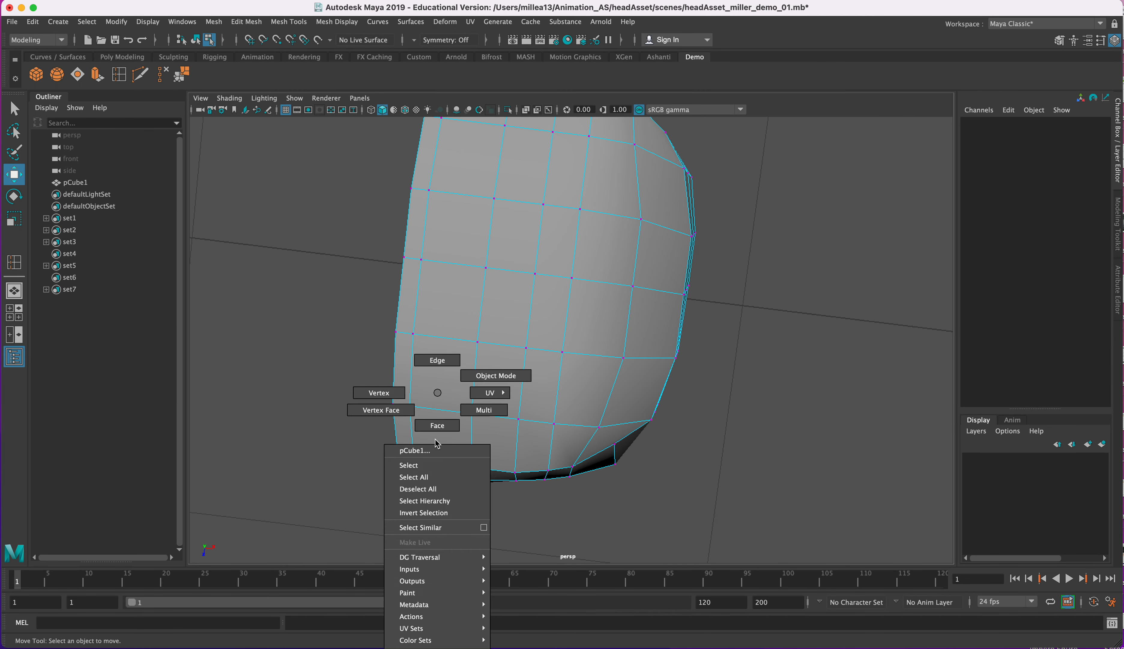
left_click(442, 466)
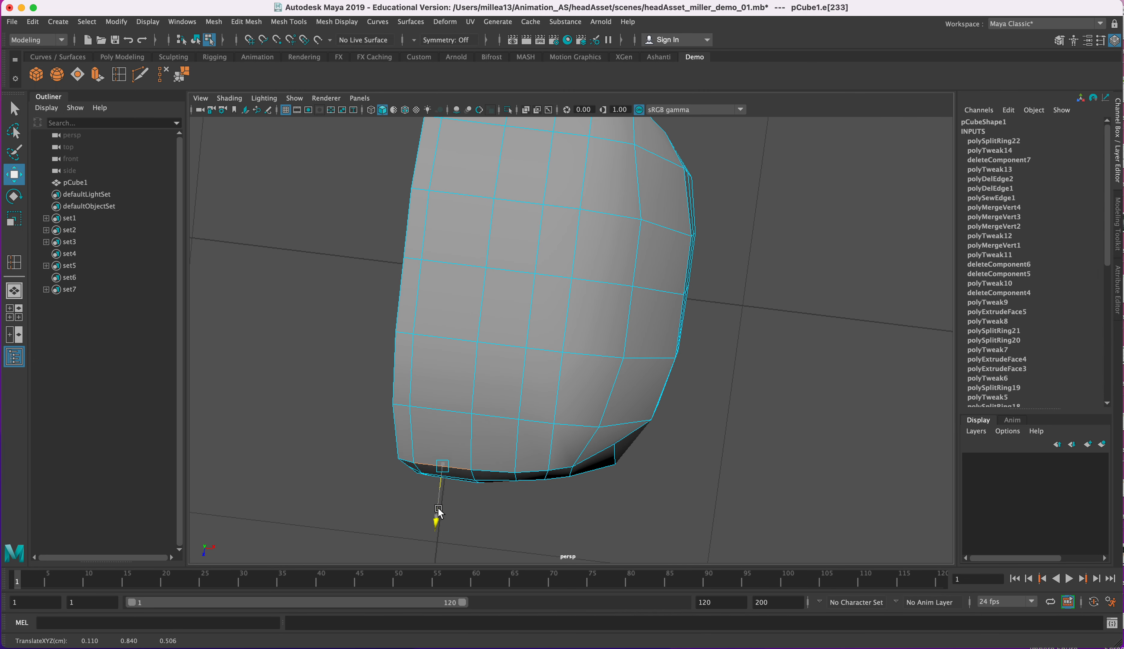
left_click(686, 439)
Select the closely spaced horizontal eye-level edges across the middle of the head's side and delete them
left_click_drag(685, 439, 548, 393, "alt")
left_click_drag(584, 439, 571, 420, "alt")
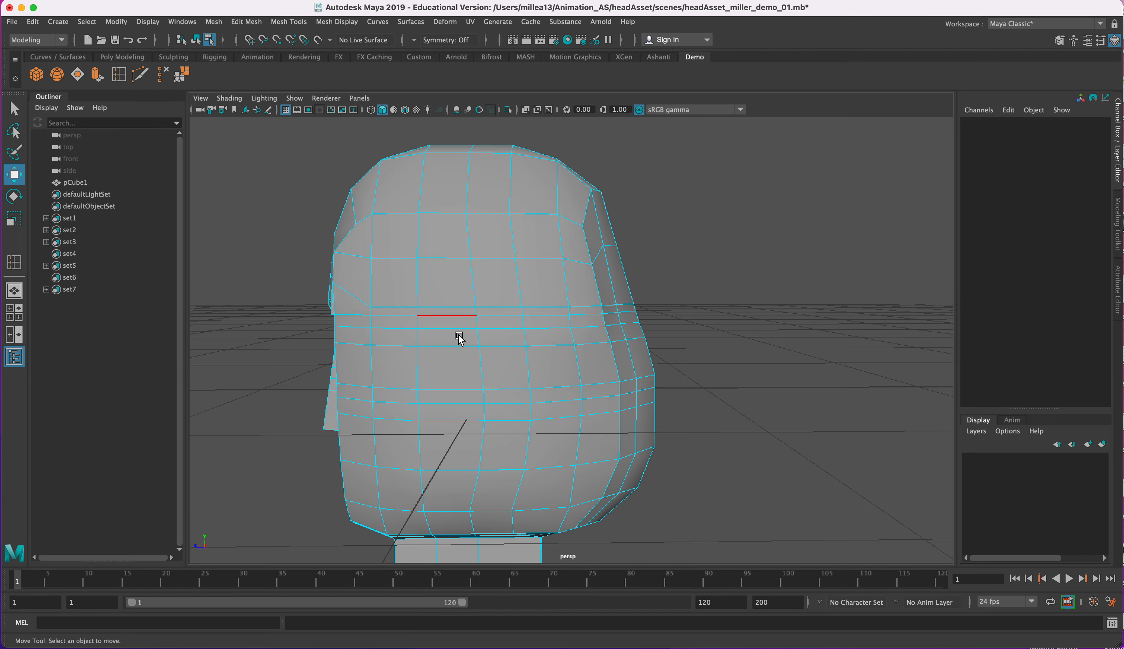
left_click_drag(529, 331, 515, 312, "alt")
right_click_drag(476, 316, 477, 283)
left_click(481, 311)
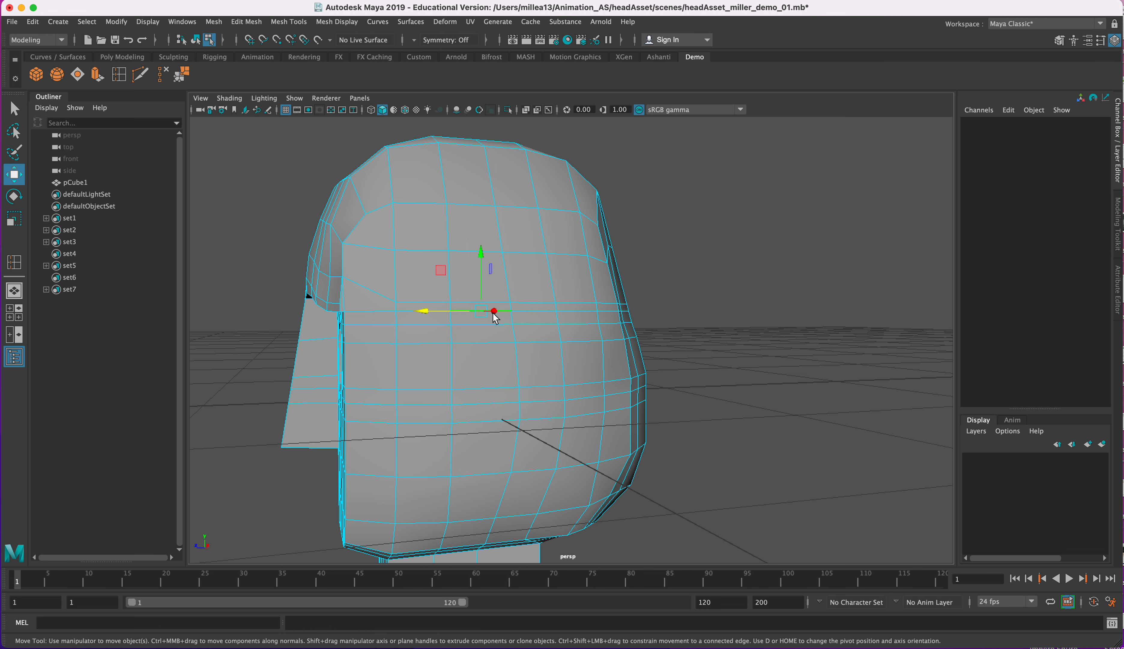
key("q")
left_click(501, 324, "shift")
left_click(502, 343, "shift")
left_click(541, 311, "shift")
left_click(545, 325, "shift")
left_click(546, 343, "shift")
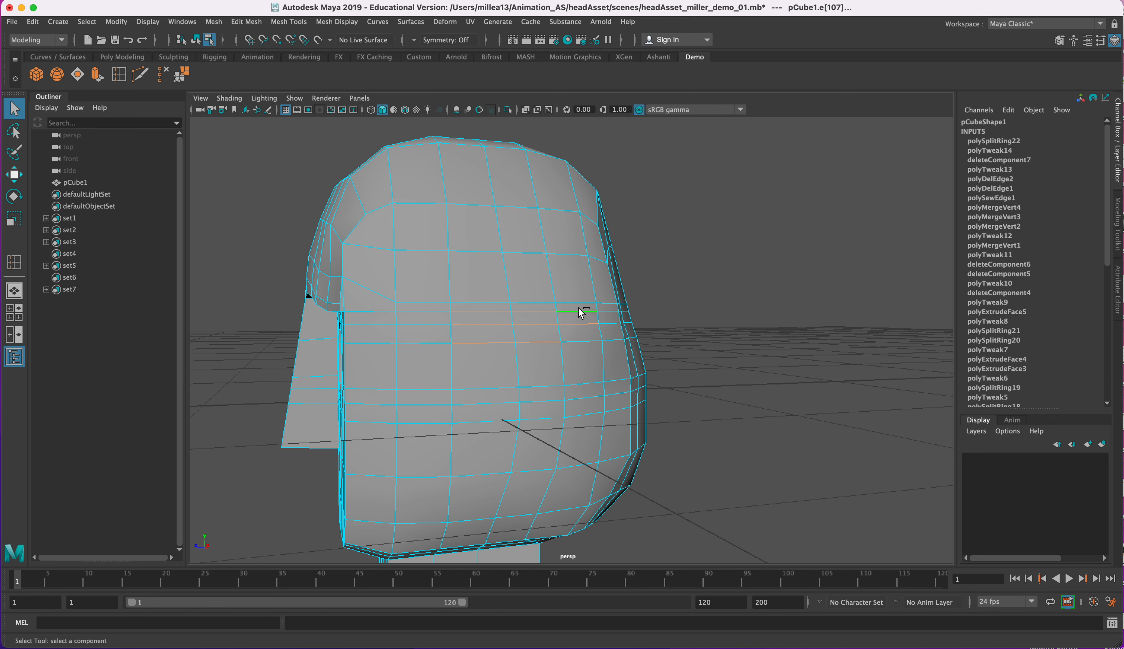
left_click_drag(573, 365, 524, 360, "alt")
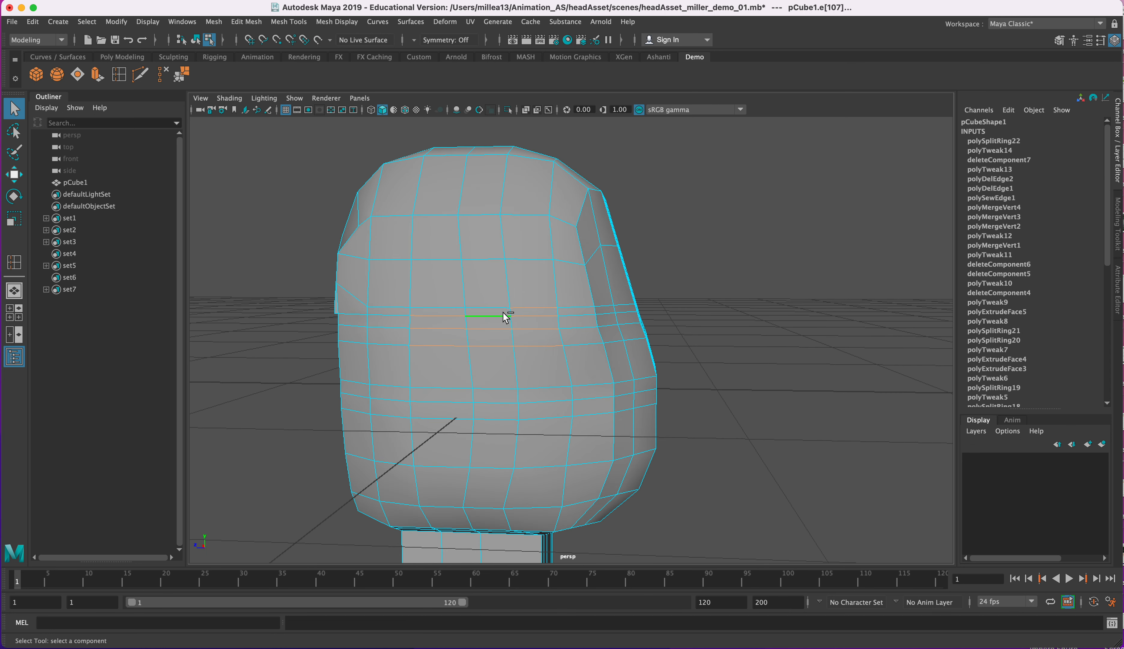
left_click_drag(454, 401, 504, 386, "alt")
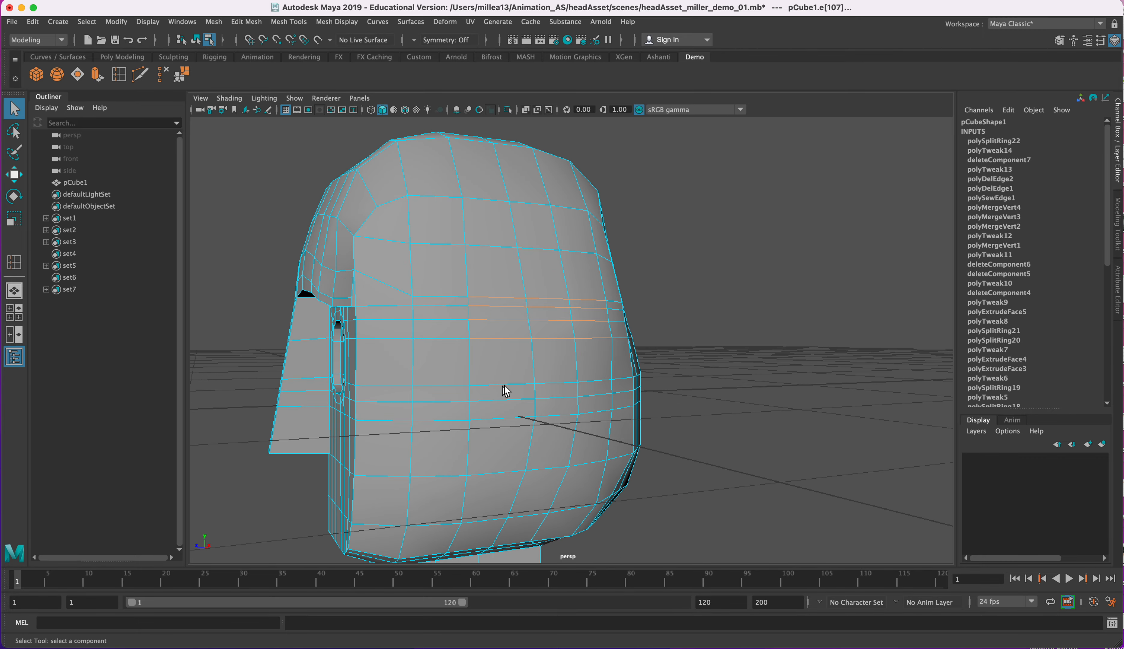
left_click(169, 76)
Delete the remaining eye-level horizontal edges that run along the side toward the back of the head
left_click_drag(603, 306, 466, 329, "alt")
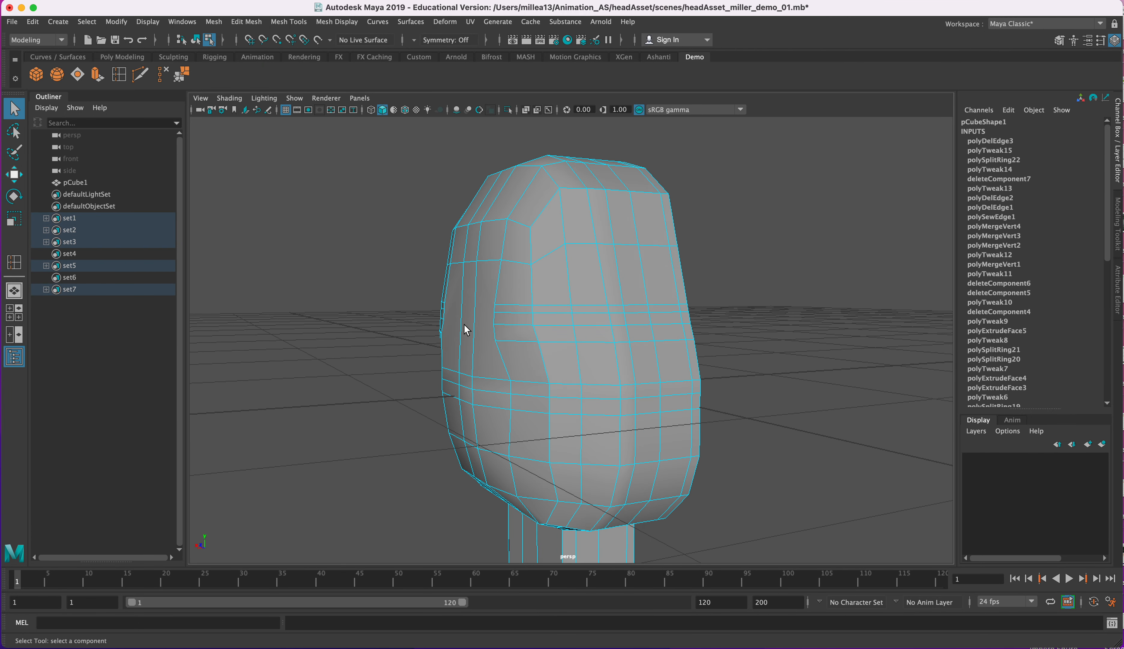
left_click(581, 305)
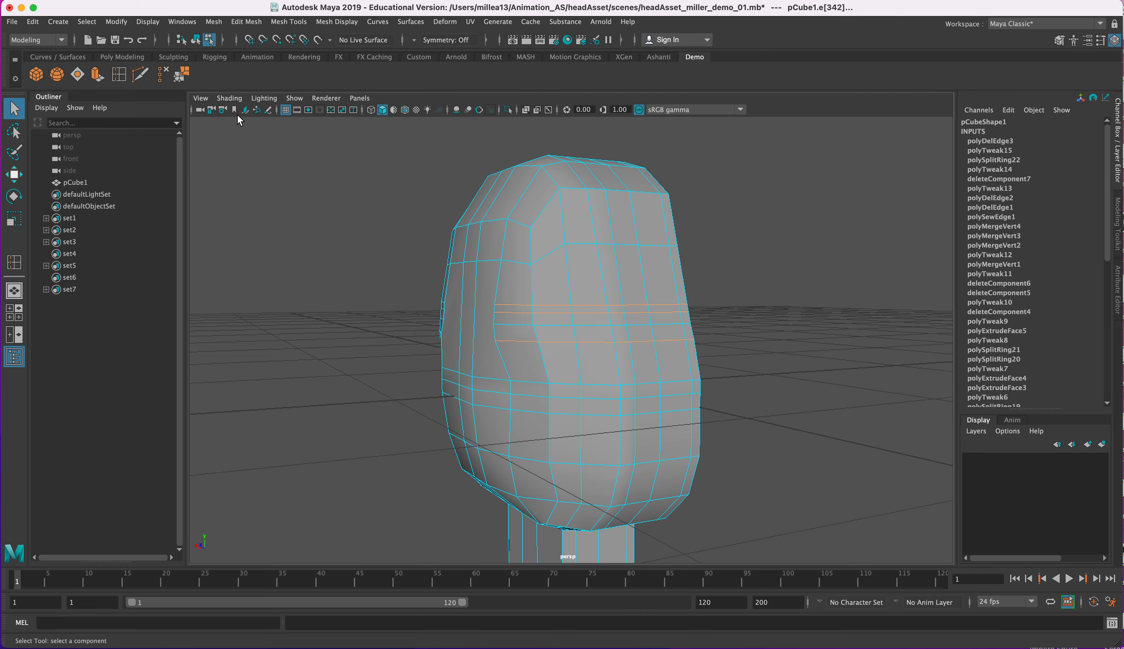
left_click(163, 75)
Select all vertices of the lower jaw and neck, including the hidden ones, and move them down to lengthen the jaw
left_click_drag(517, 276, 634, 264, "alt")
left_click_drag(481, 339, 532, 262, "alt")
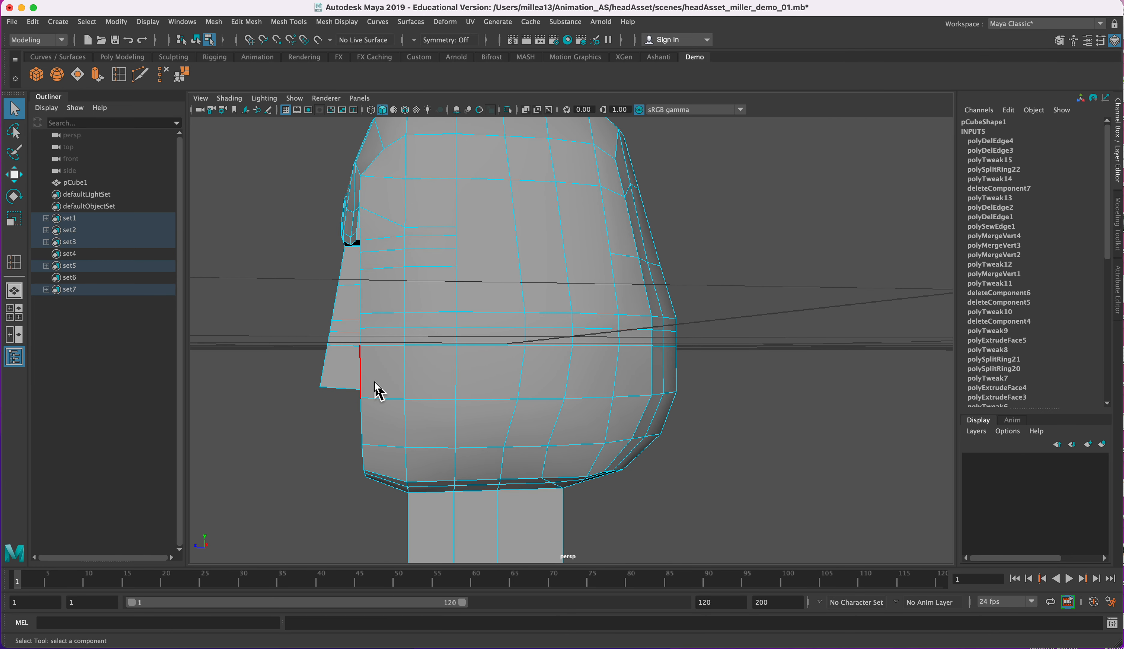
left_click_drag(452, 390, 589, 390, "alt")
middle_click_drag(633, 348, 607, 304, "alt")
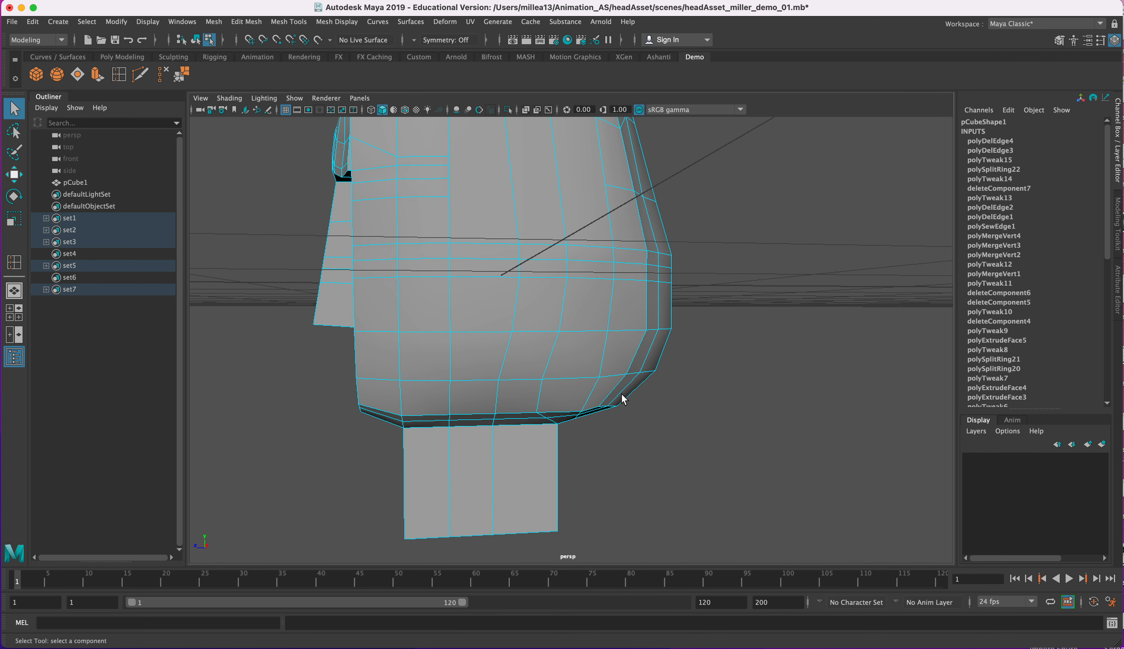
right_click(600, 348)
left_click(542, 347)
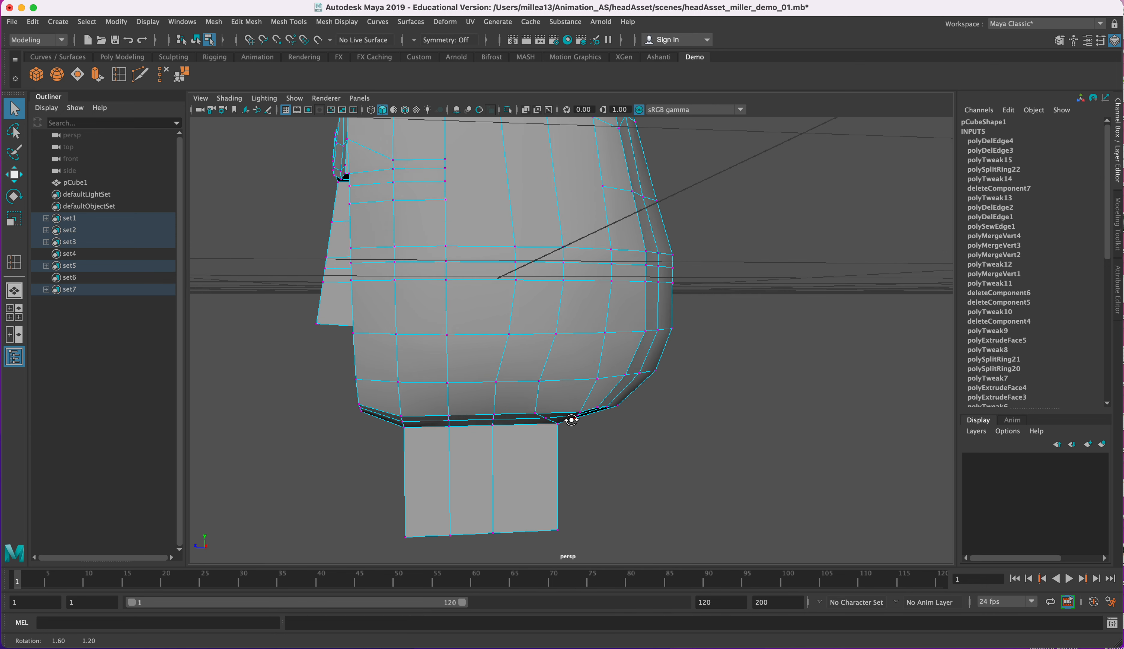
key("4")
left_click_drag(318, 352, 674, 542)
key("w")
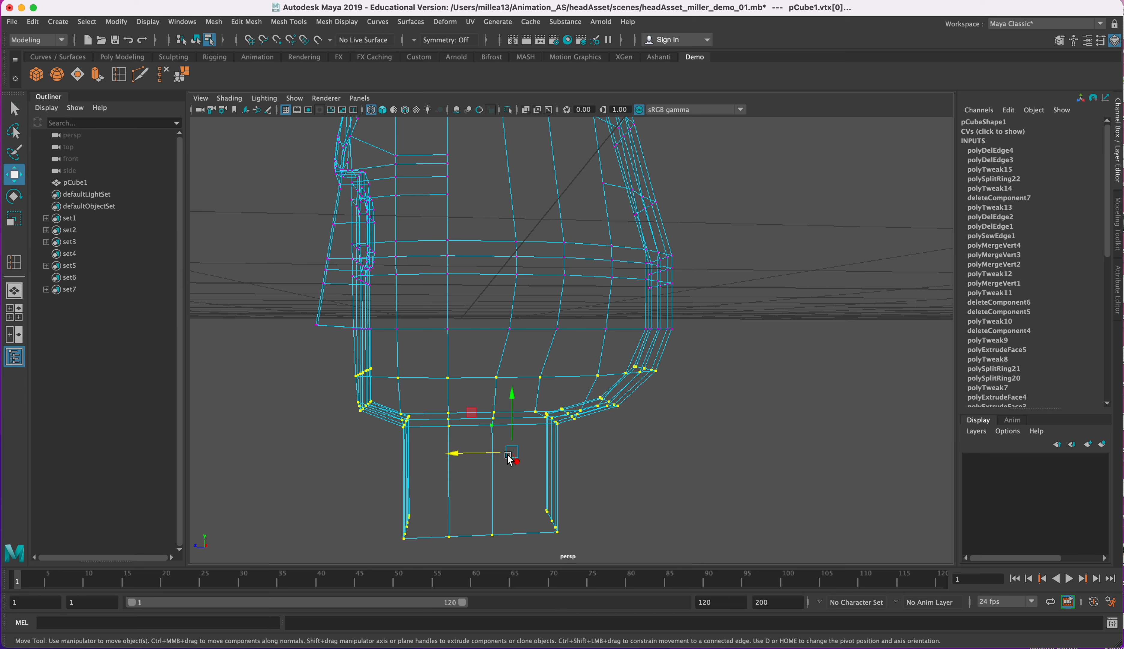
left_click_drag(513, 403, 531, 434)
key("5")
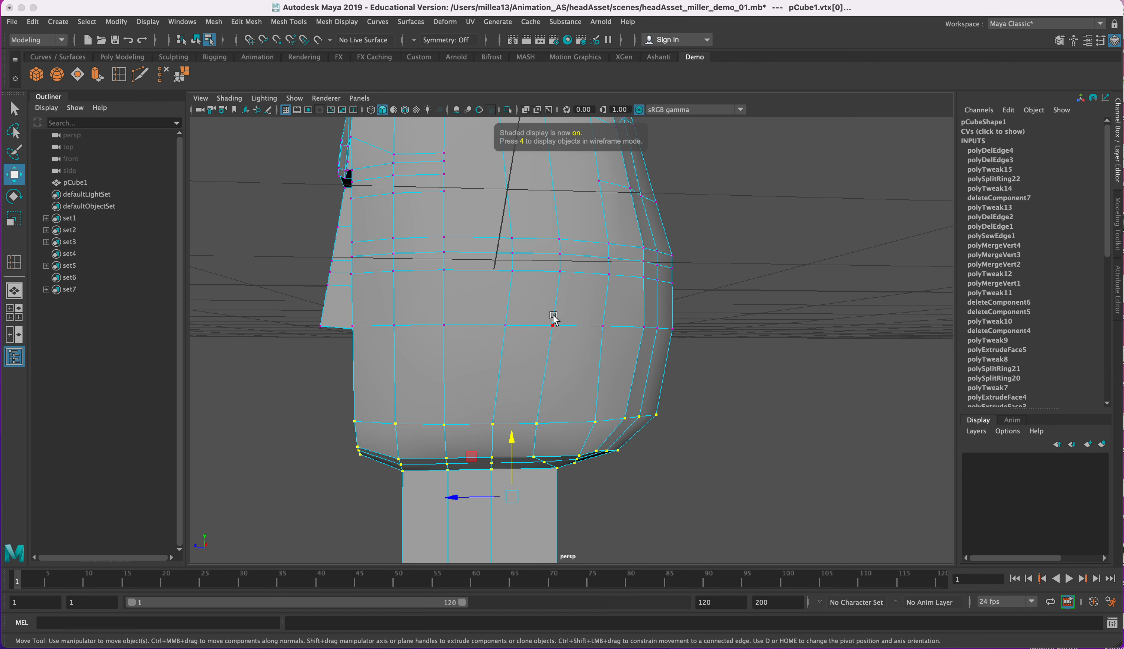
Select a two-column patch of faces in the middle of the head's side, from temple height down to the jaw
mouse_move(517, 314)
left_mouse_down("alt")
mouse_move(546, 352)
mouse_move(541, 383)
mouse_move(520, 322)
left_mouse_up("alt")
right_click(491, 291)
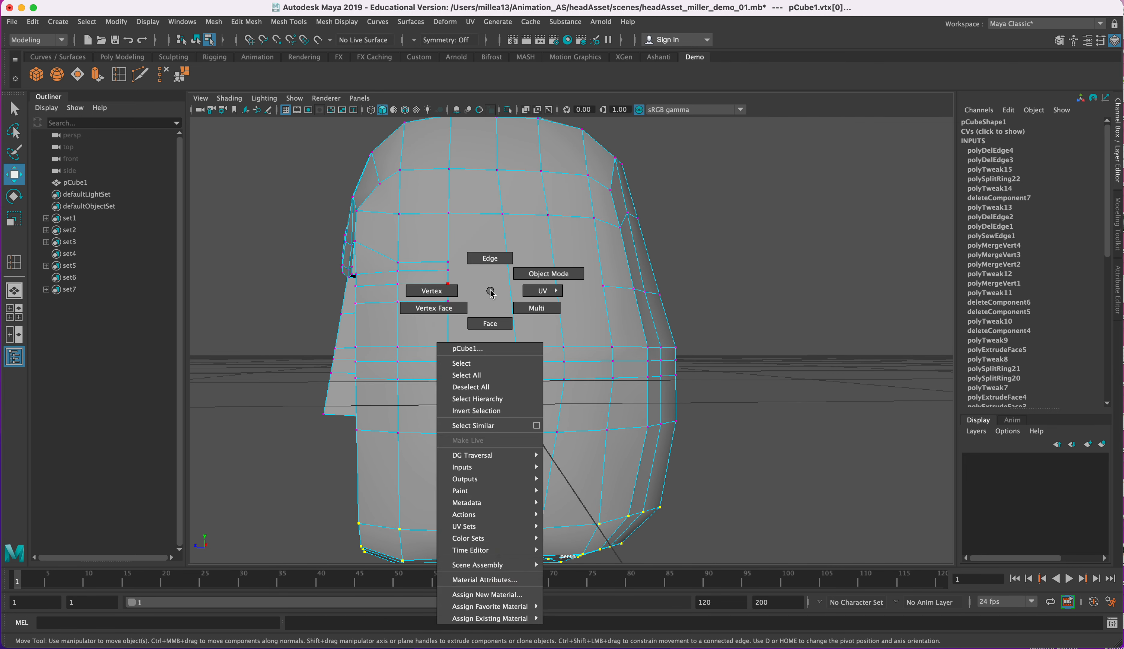
right_click_drag(492, 298, 492, 324)
left_click(525, 292)
left_click(484, 295, "shift")
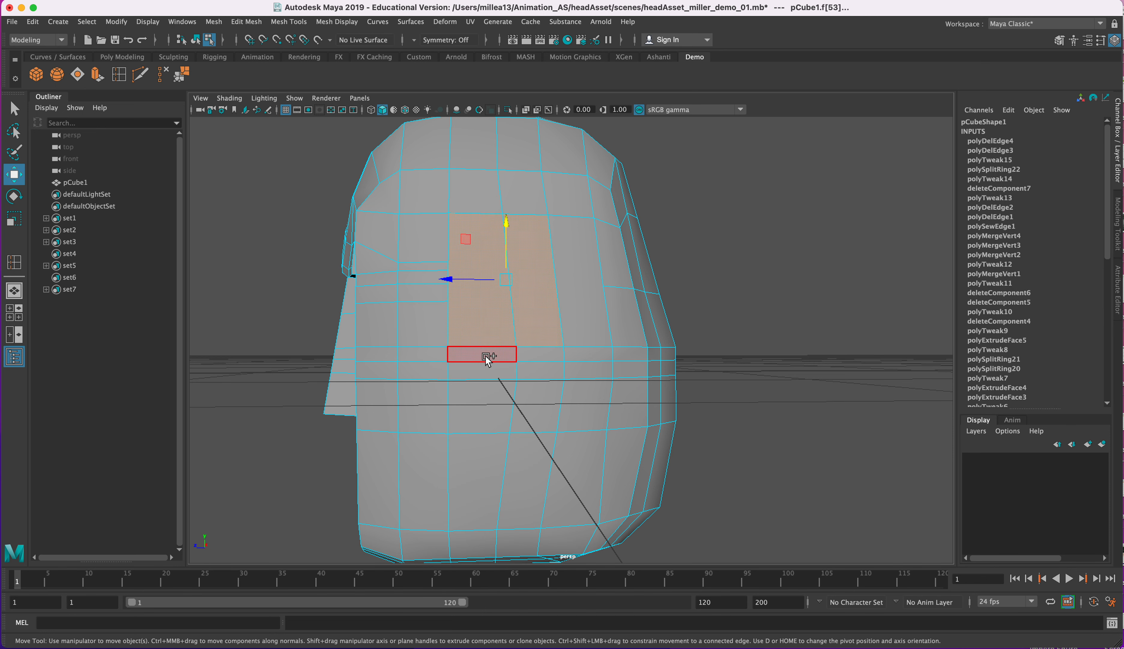
left_click(485, 356, "shift")
left_click(539, 357, "shift")
left_click(503, 367, "shift")
left_click(542, 369, "shift")
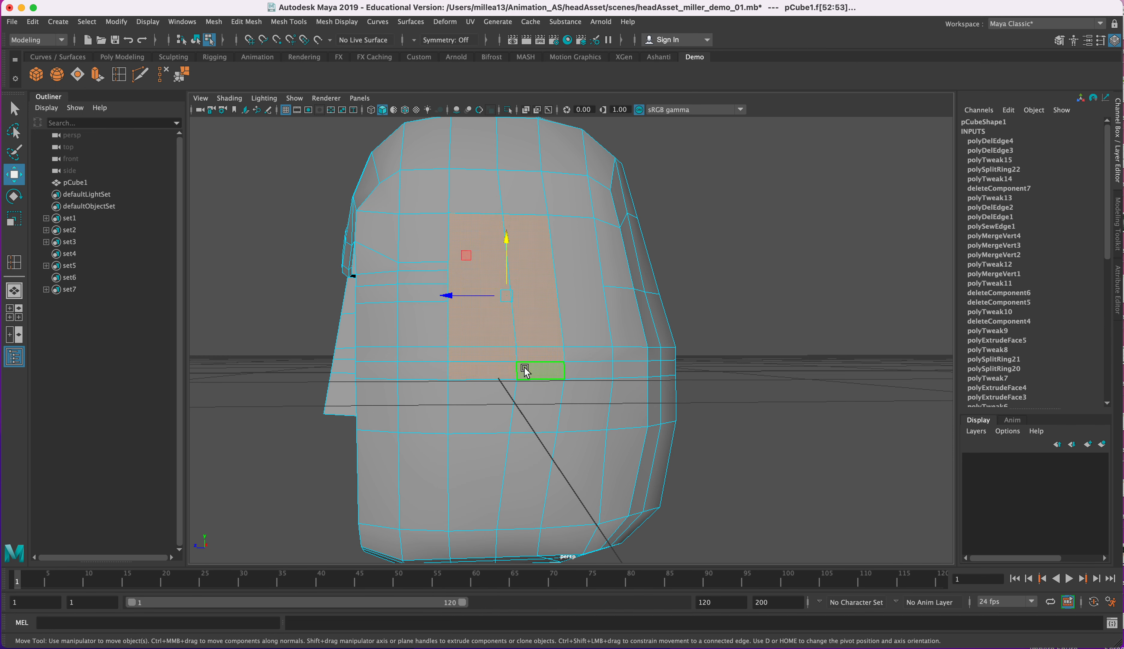
left_click(480, 403, "shift")
mouse_move(446, 390)
left_mouse_down("alt")
mouse_move(533, 401)
mouse_move(444, 384)
left_mouse_up("alt")
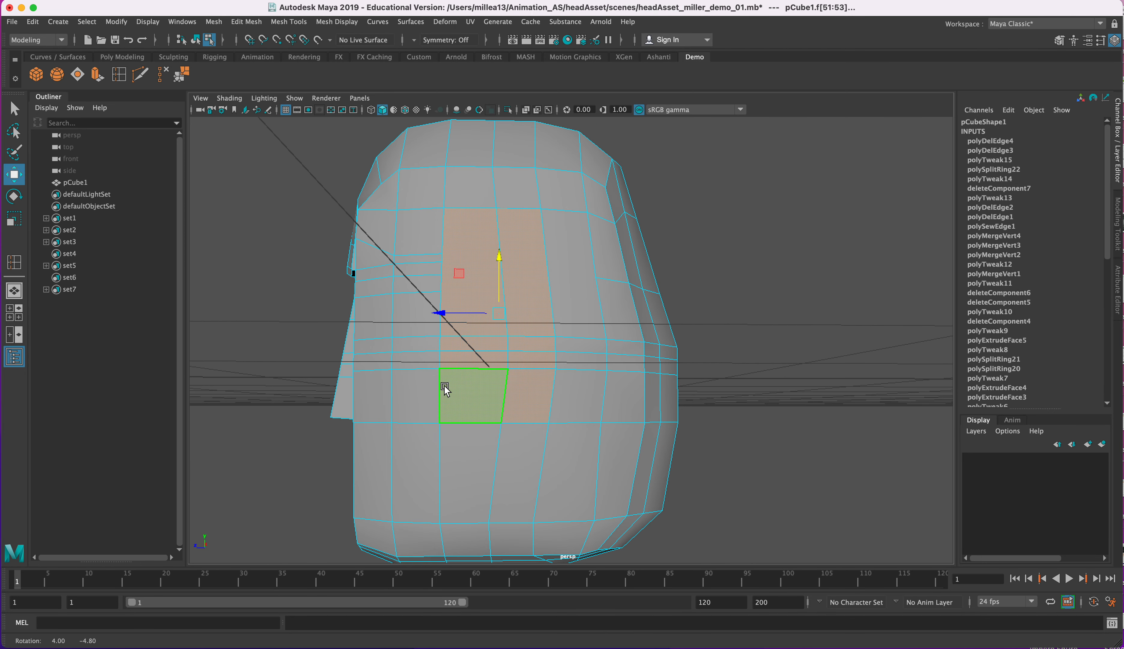
Try an extrusion of the side patch scaled inward to about 0.83, and recess it with a Local Translate Z of -0.036
left_click(94, 77)
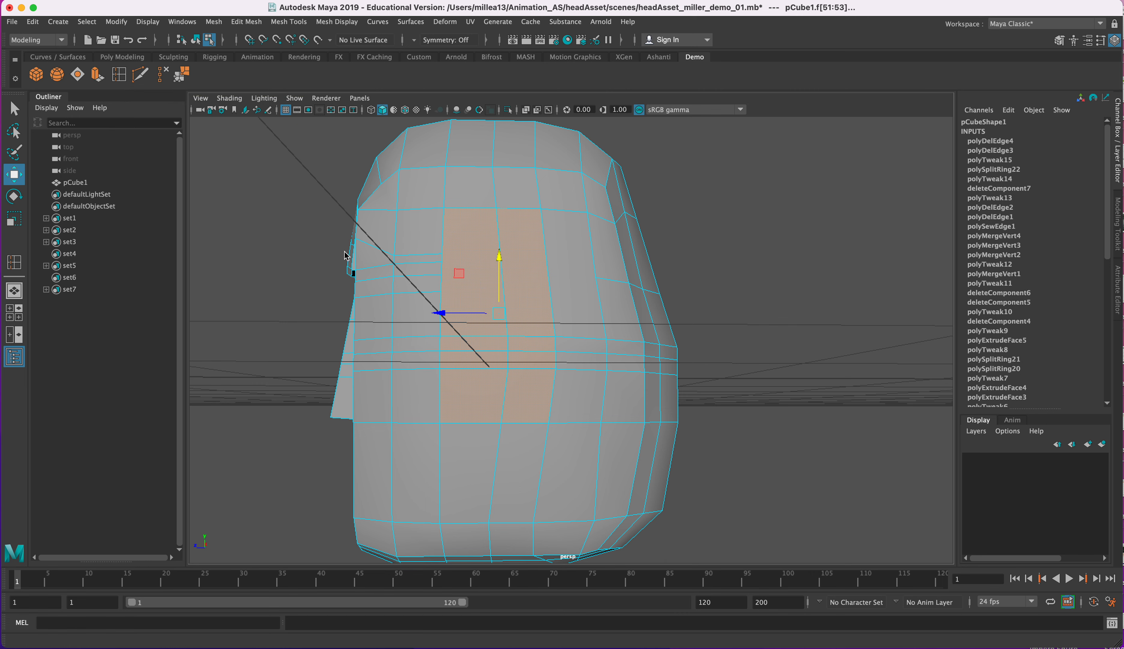
left_click(598, 325)
left_click_drag(555, 380, 546, 403, "alt")
key("ctrl+e")
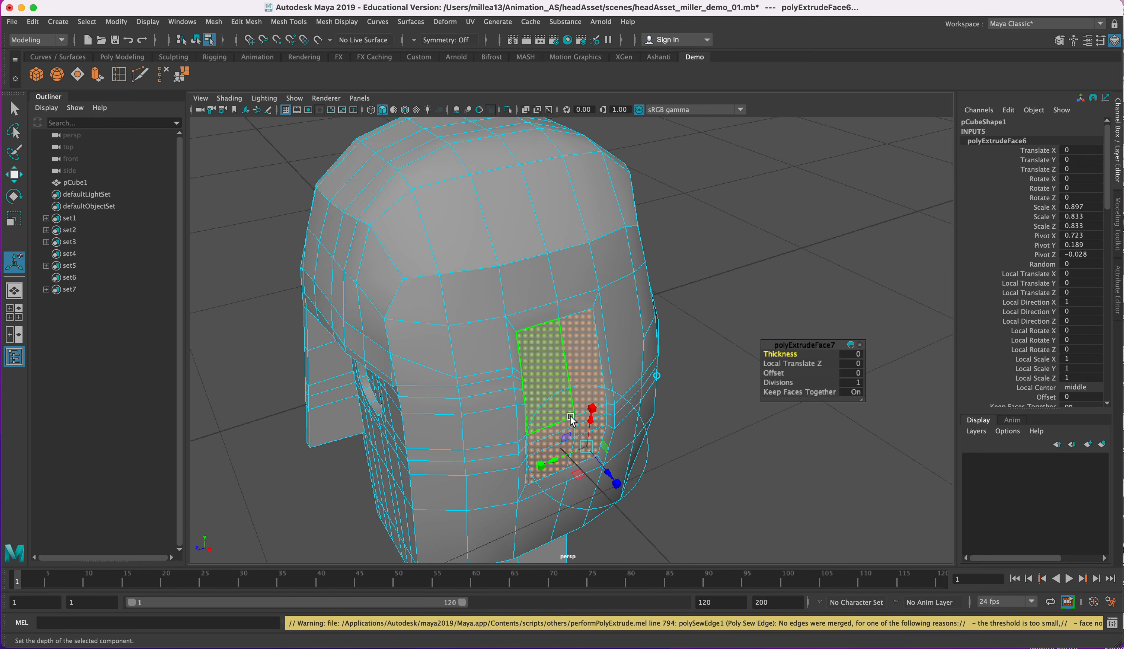
left_click_drag(611, 470, 597, 459)
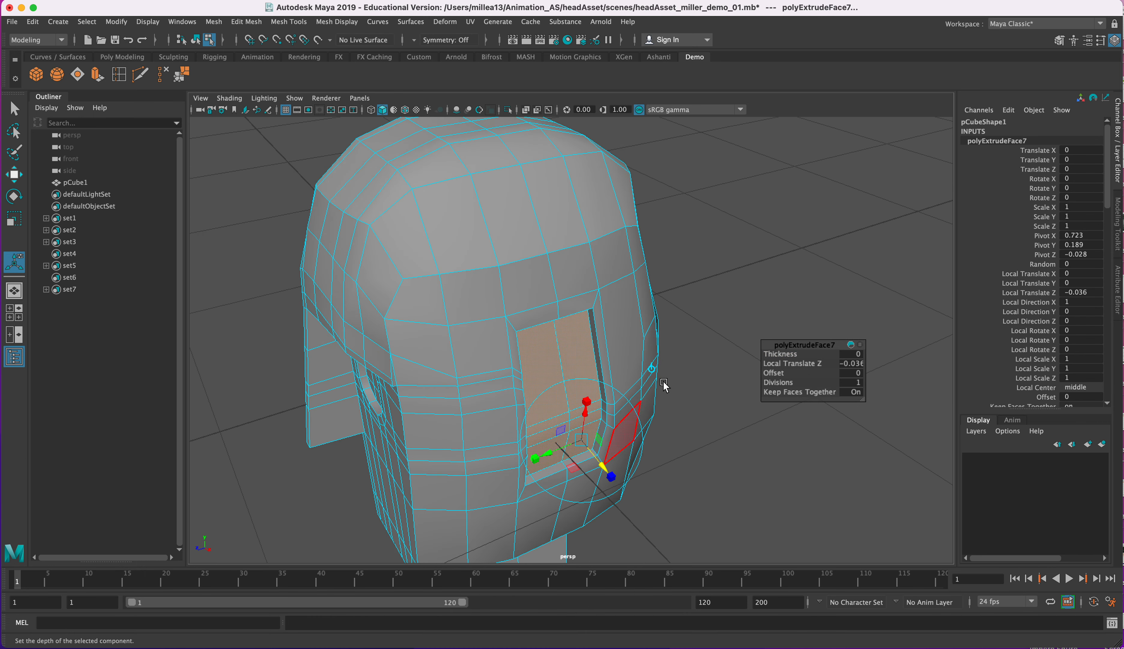
left_click(683, 370)
left_click_drag(536, 392, 519, 356, "alt")
middle_click_drag(485, 452, 494, 371, "alt")
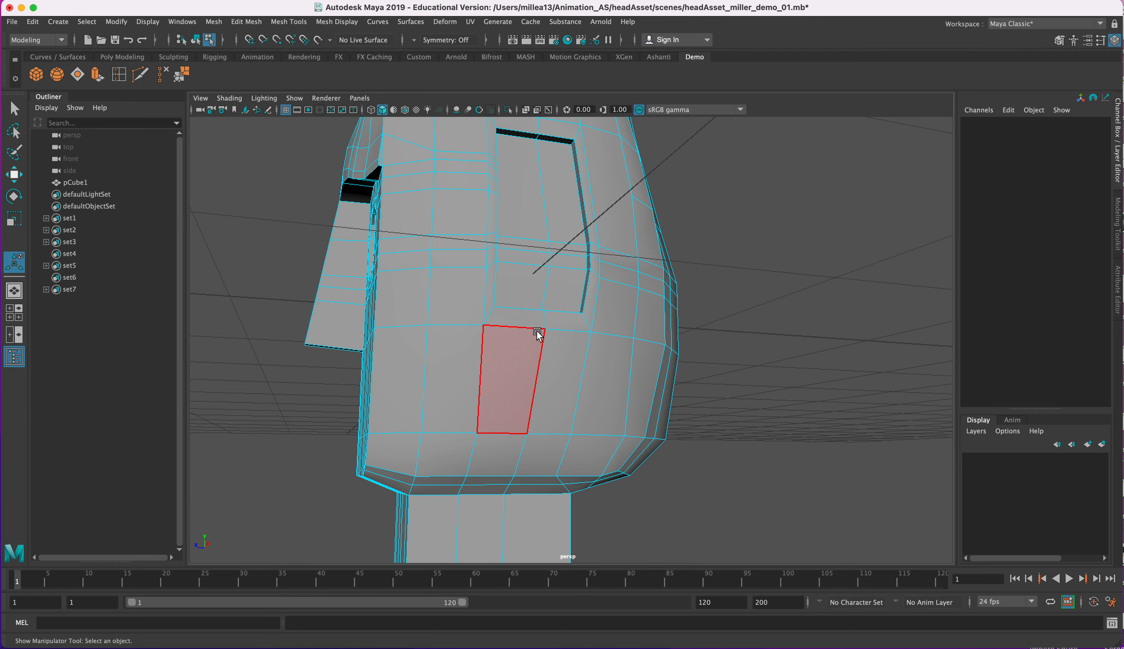
left_click_drag(514, 344, 531, 373, "alt")
middle_click_drag(586, 320, 610, 278, "alt")
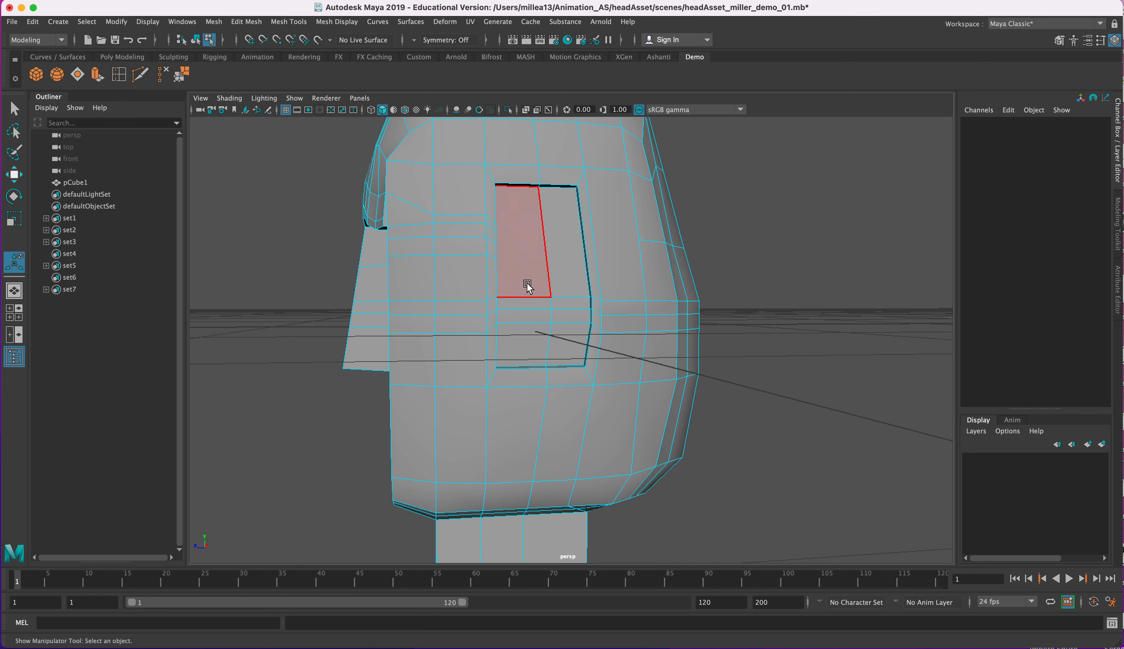
Undo the recess and the inward scaling of the side patch
key("super+z")
key("super+z")
key("super+z")
key("super+z")
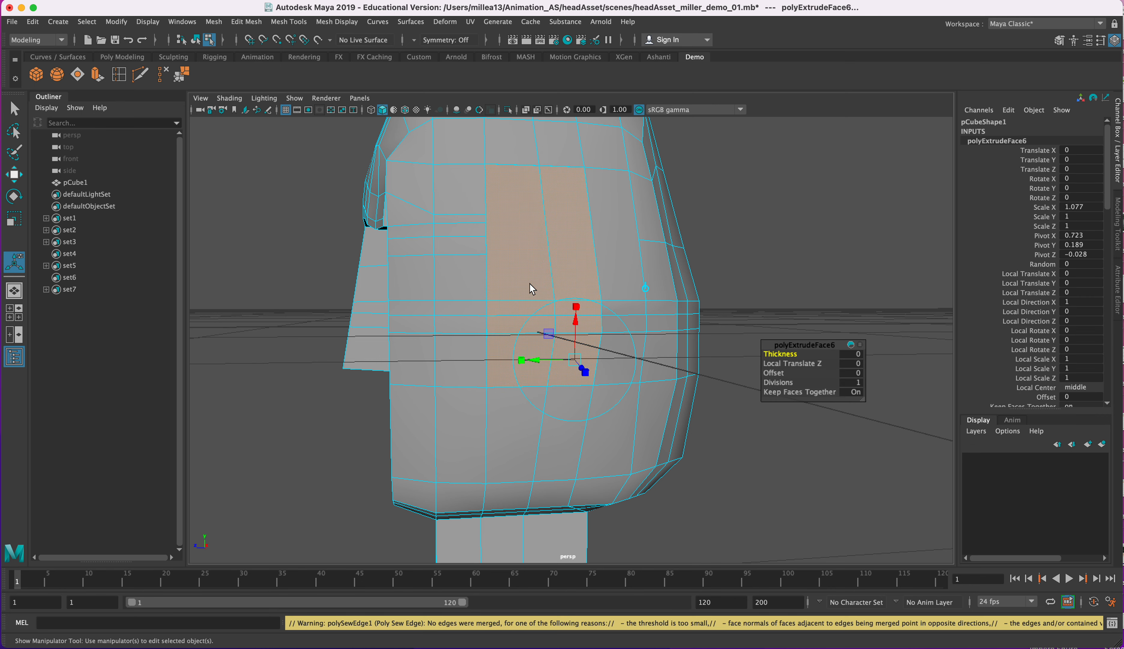
Select a two-column face patch one column farther back on the head's side, from temple height down to the jaw
left_click(602, 206)
left_click(579, 214, "shift")
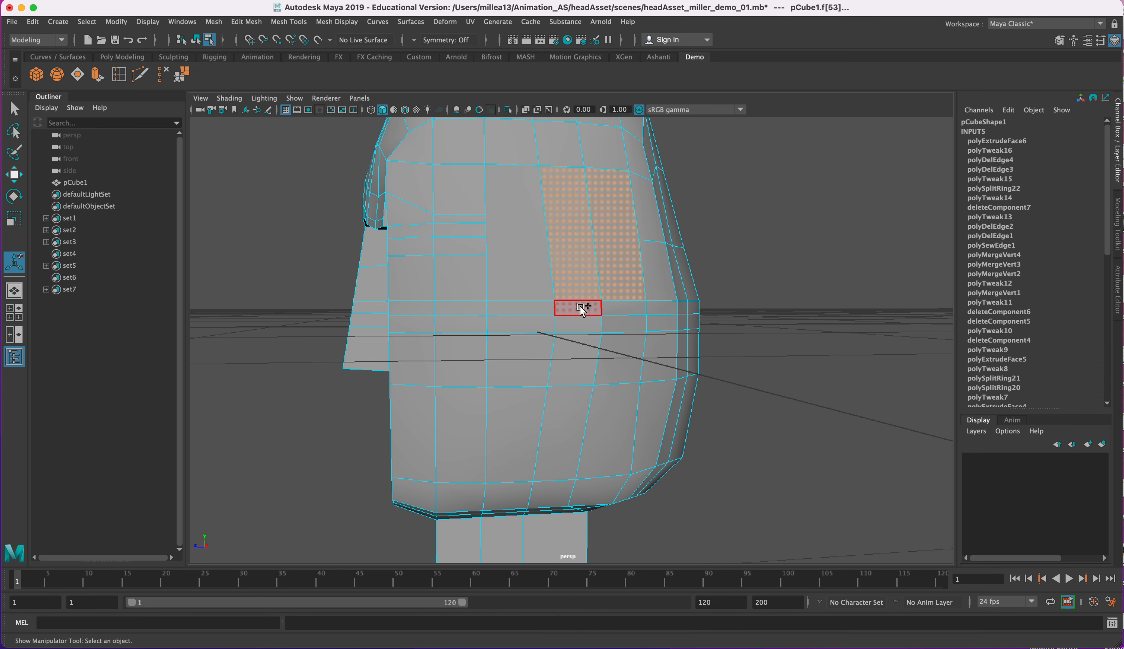
left_click(580, 307, "shift")
left_click(583, 323, "shift")
left_click(619, 310, "shift")
left_click(617, 348, "shift")
left_click(576, 356, "shift")
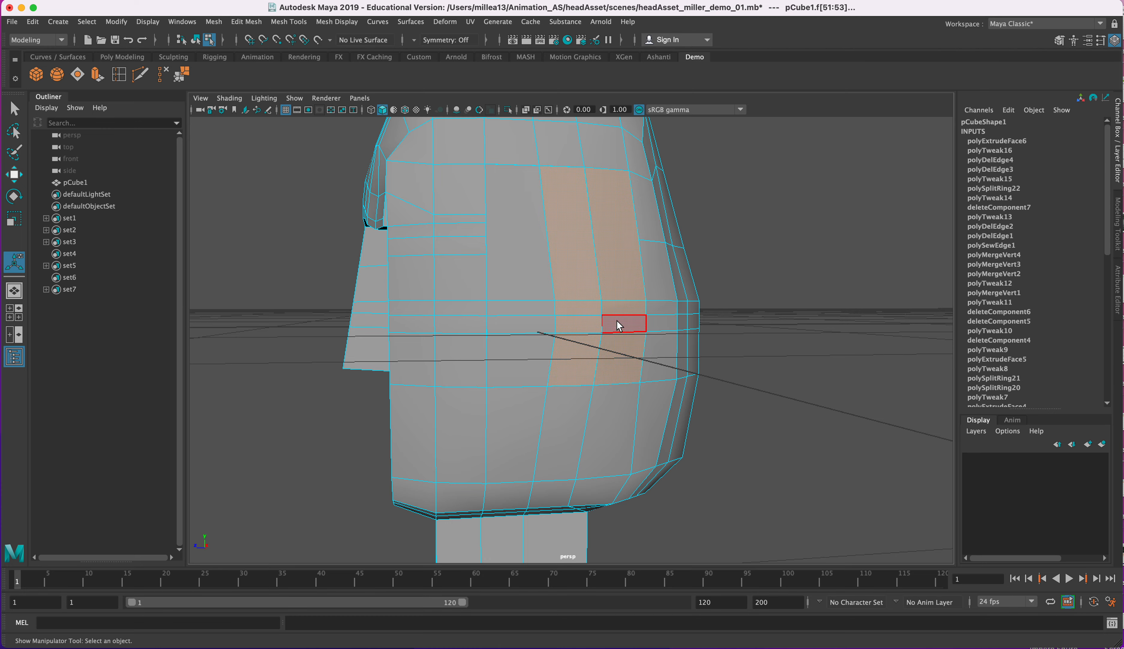
left_click_drag(627, 365, 539, 379, "alt")
left_click_drag(613, 301, 576, 279, "alt")
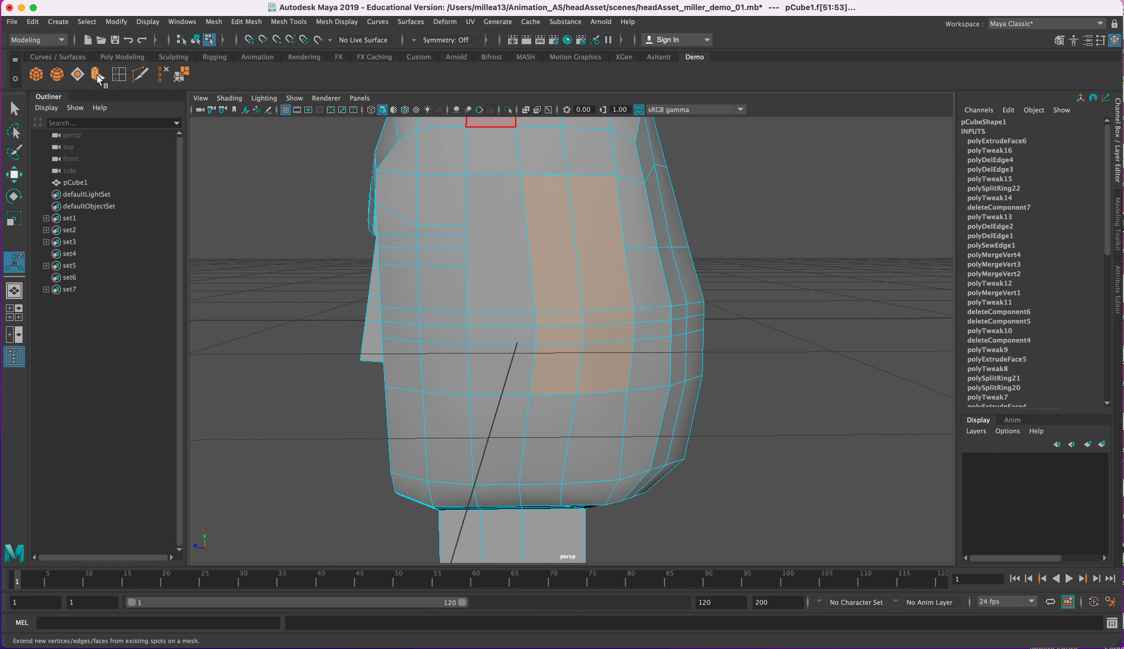
Try extruding the rear side patch with an inward scale of about 0.87, and undo the attempt
left_click(109, 78)
left_click_drag(639, 264, 636, 319, "alt")
left_click(678, 322)
left_click(640, 321)
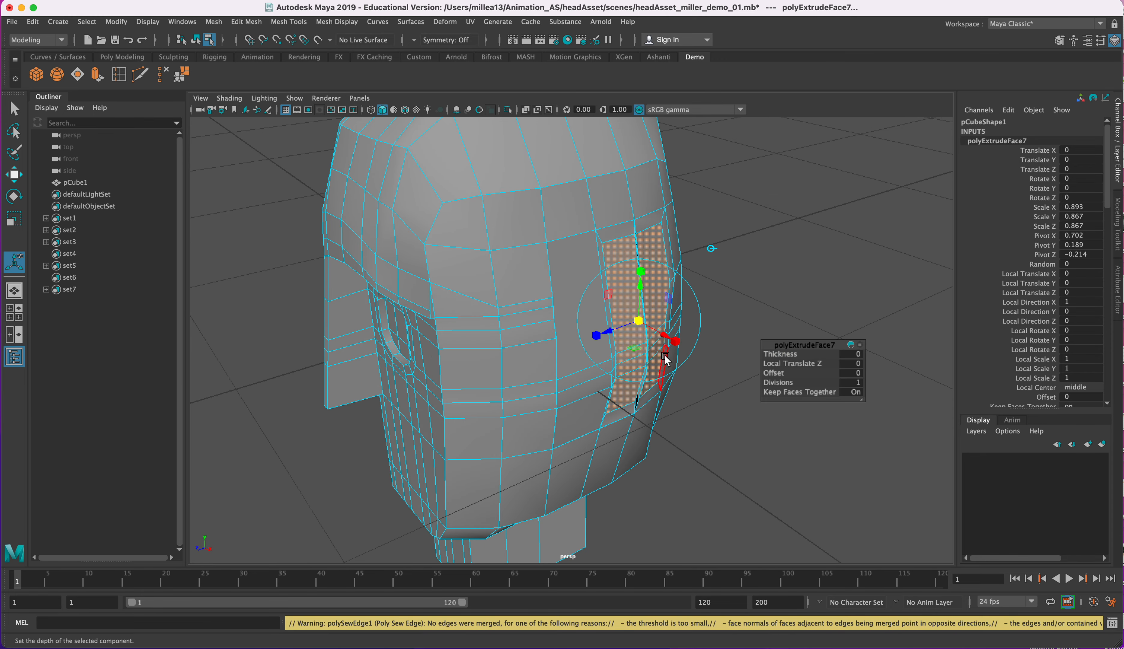
key("z")
key("z")
key("z")
key("z")
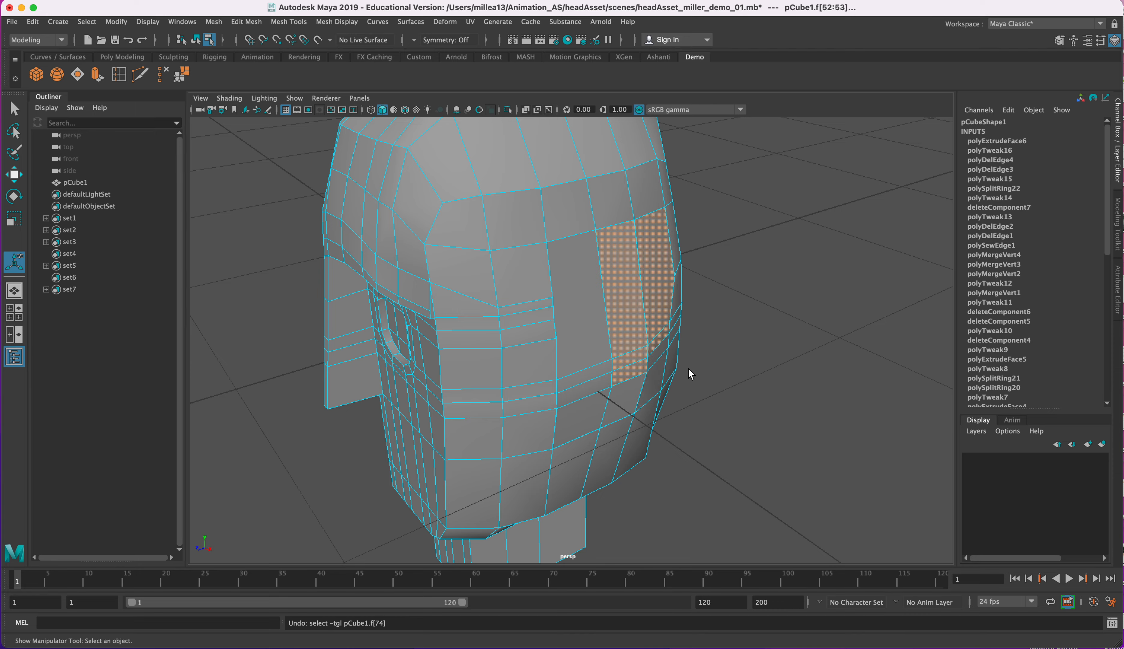
left_click_drag(723, 346, 735, 304, "alt")
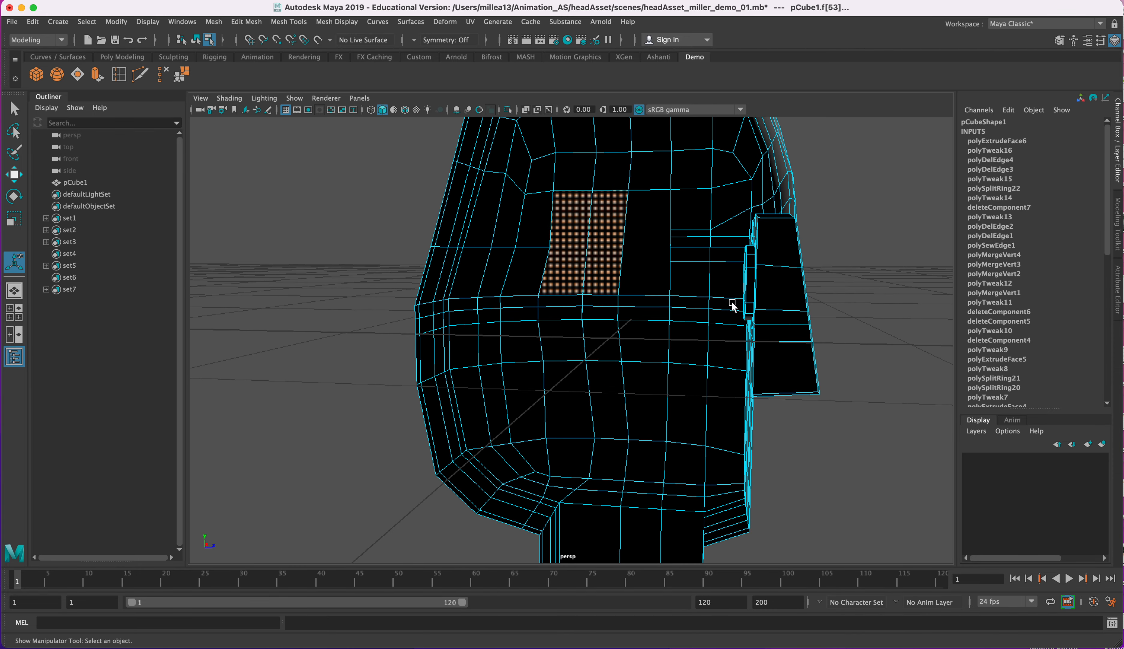
mouse_move(600, 343)
left_mouse_down("alt")
mouse_move(532, 327)
mouse_move(622, 372)
mouse_move(594, 390)
mouse_move(700, 389)
mouse_move(661, 379)
mouse_move(726, 364)
mouse_move(717, 358)
left_mouse_up("alt")
left_click(633, 385)
key("w")
left_click(669, 360)
left_click_drag(651, 349, 606, 344, "alt")
scroll(578, 337, "up", 2)
key("super+z")
key("super+z")
key("super+z")
Shift the overlapping vertical edges left in the middle of the head's side forward and delete them
left_click_drag(552, 369, 543, 374)
right_click_drag(642, 301, 645, 267)
left_click(635, 303)
left_click_drag(590, 306, 571, 290, "alt")
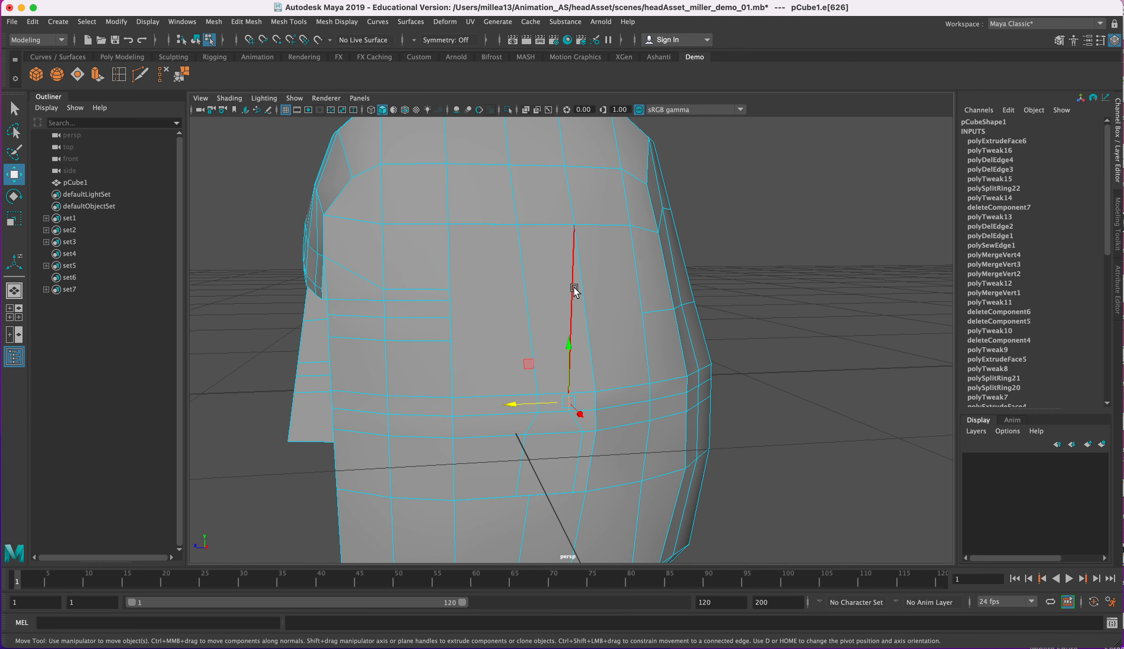
left_click(574, 290, "shift")
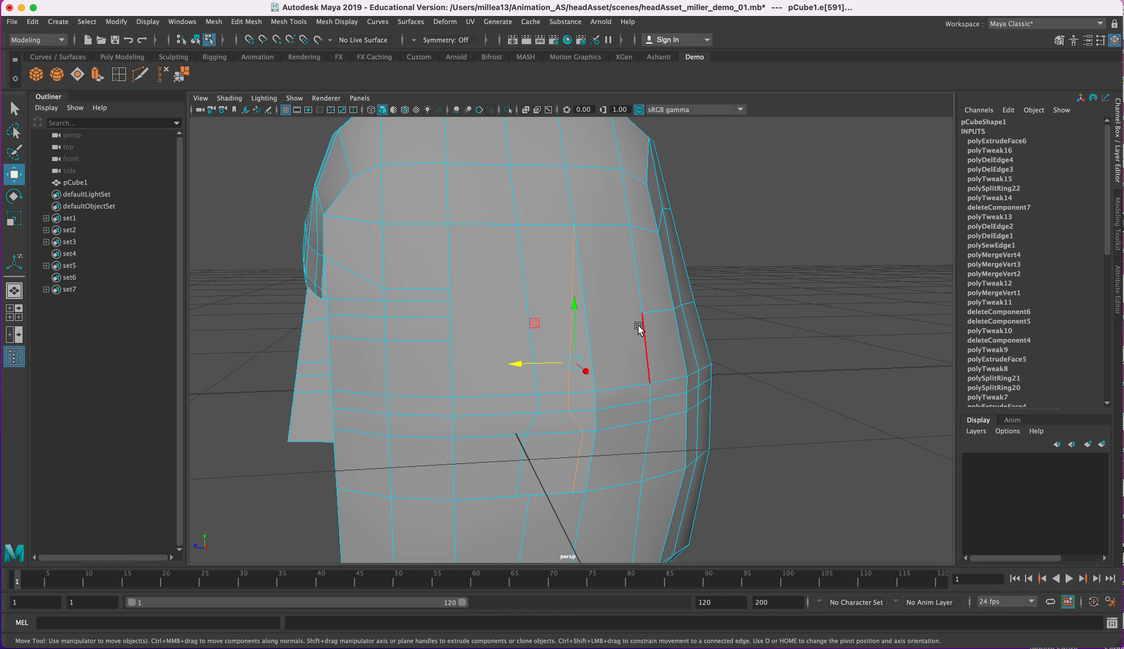
left_click_drag(526, 368, 511, 371)
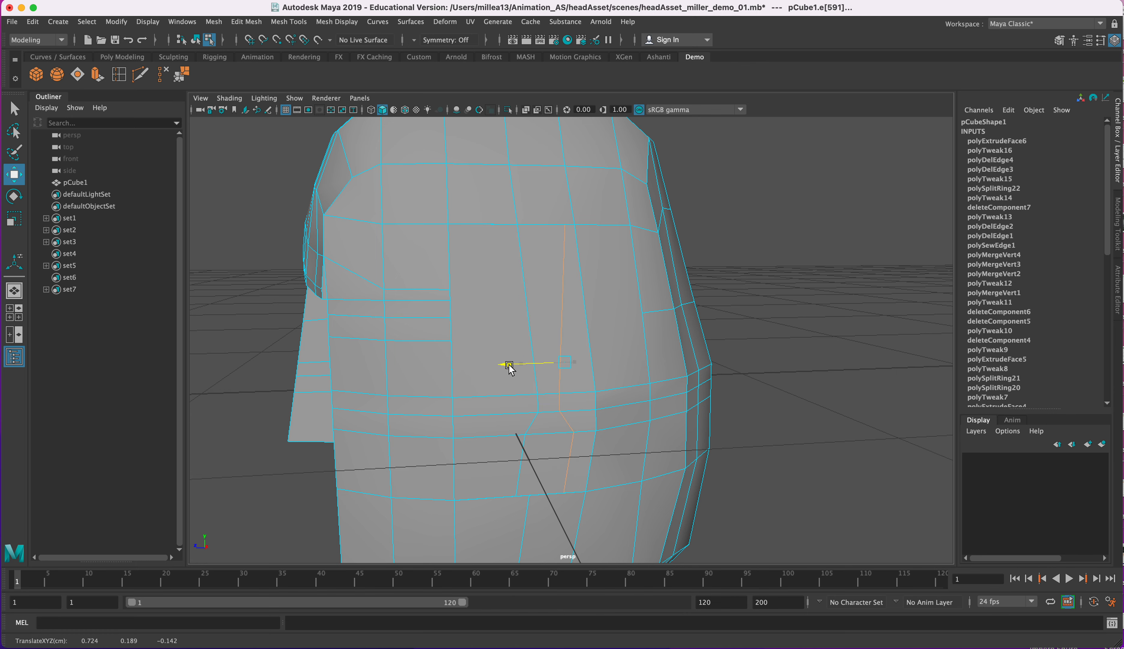
left_click_drag(609, 343, 572, 326, "alt")
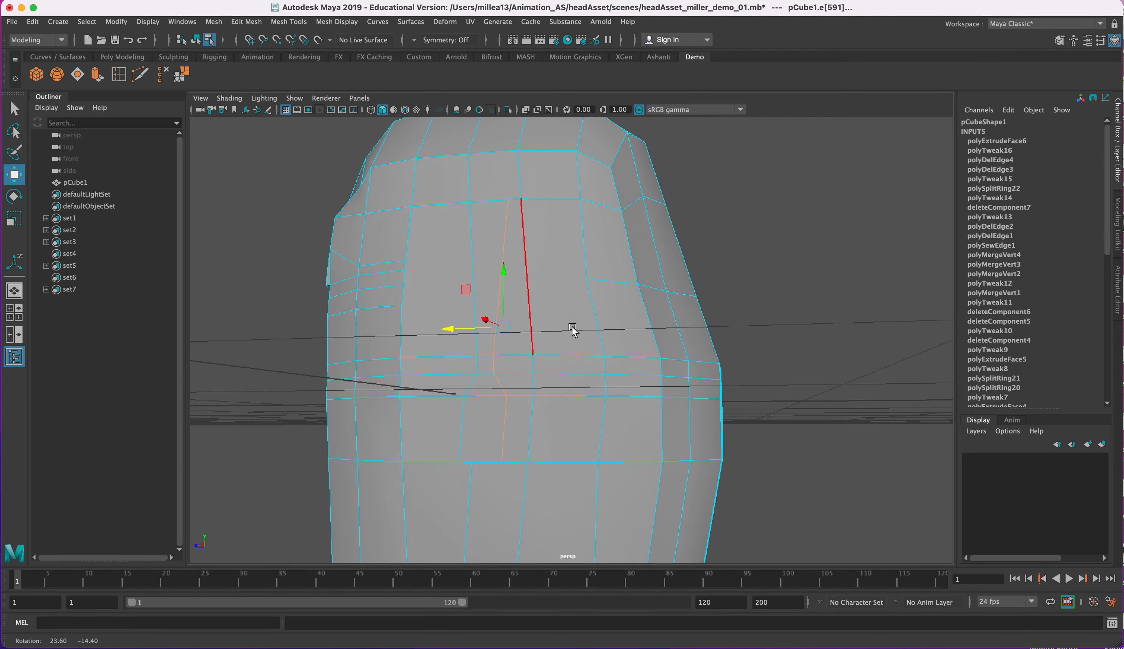
left_click(168, 75)
mouse_move(526, 330)
left_mouse_down("alt")
mouse_move(559, 304)
mouse_move(517, 314)
mouse_move(541, 314)
left_mouse_up("alt")
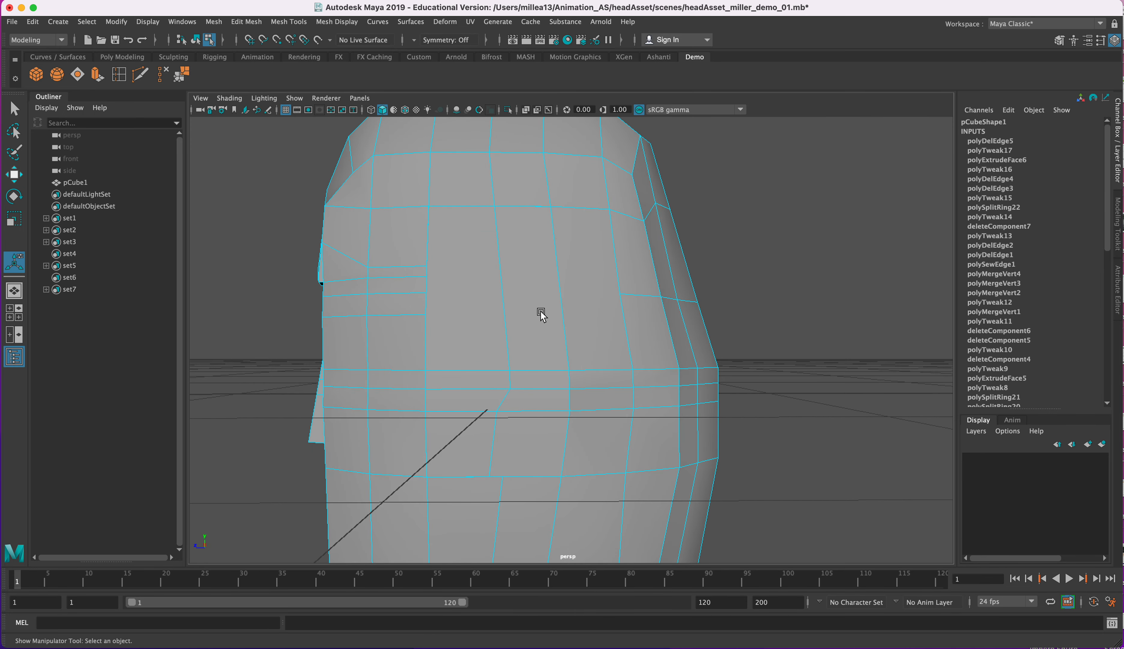
Pull the middle vertex just below the horizontal edge bands on the head's side outward to expose the overlapping faces
left_click(513, 382)
left_click_drag(484, 384, 515, 296, "alt")
right_click_drag(514, 296, 495, 305)
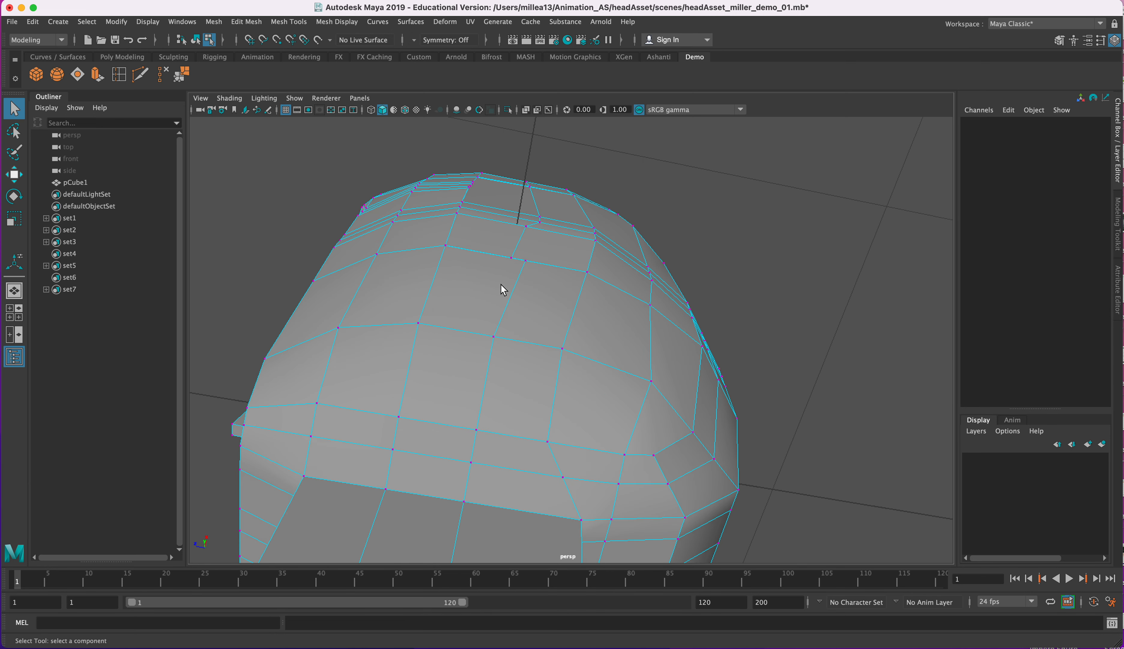
left_click(513, 259)
key("w")
left_click_drag(512, 236, 529, 196)
left_click_drag(525, 277, 535, 250, "alt")
left_click(544, 234)
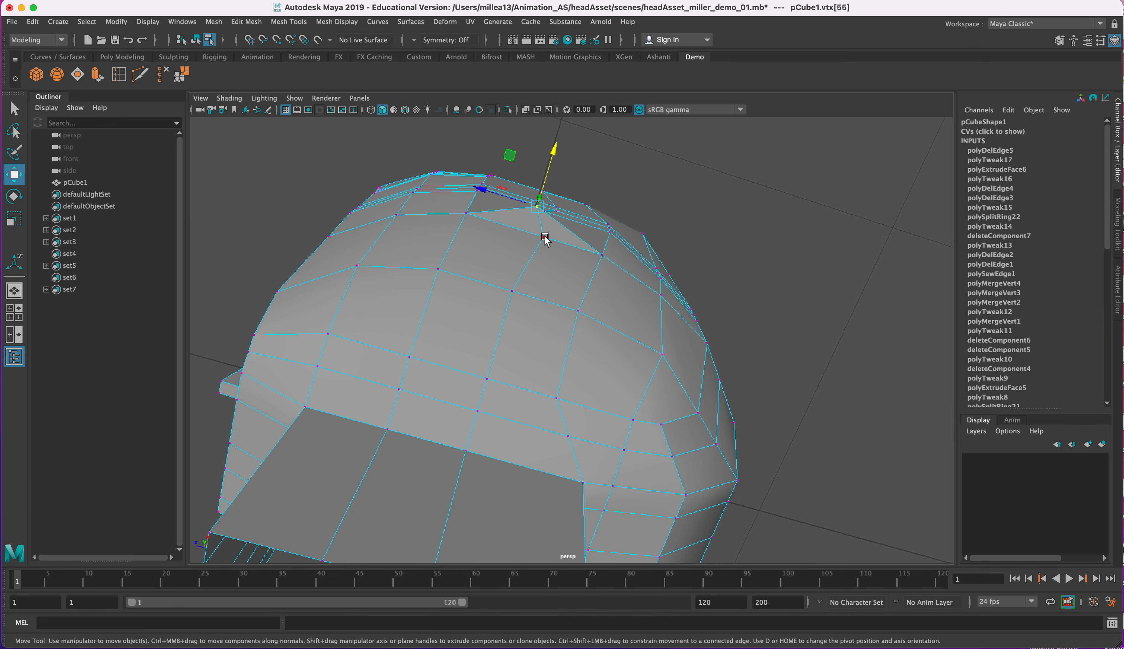
left_click_drag(558, 192, 554, 217)
Extrude the two small overlapping faces beside the pulled vertex without any offset and delete the extruded faces
right_click(568, 242)
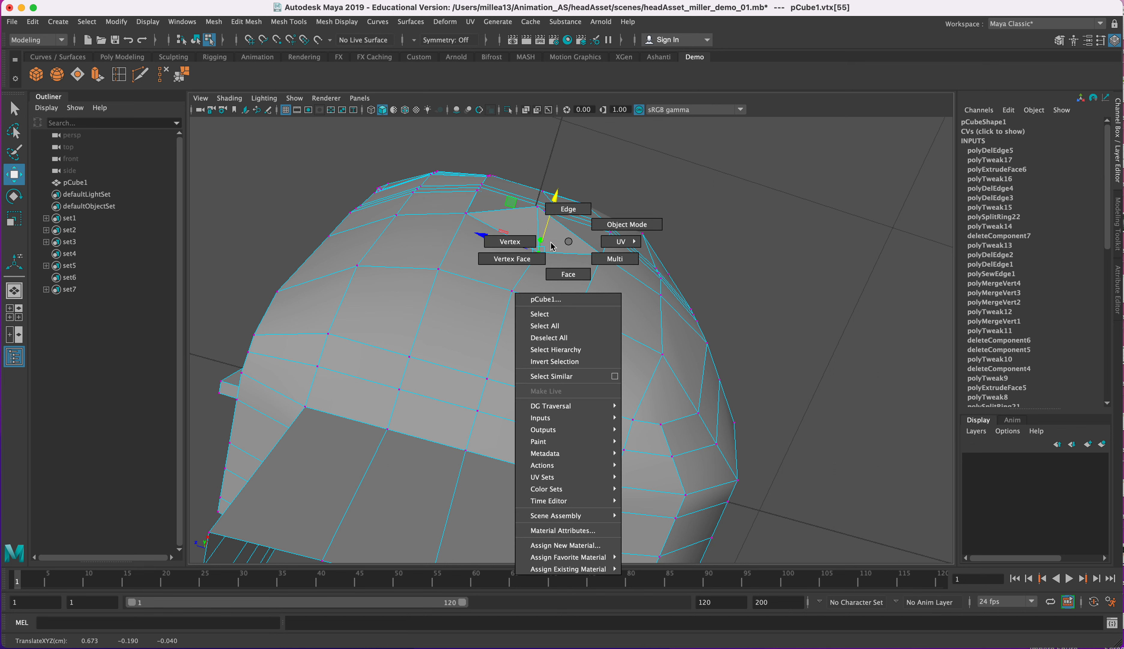
left_click(568, 274)
left_click(540, 232)
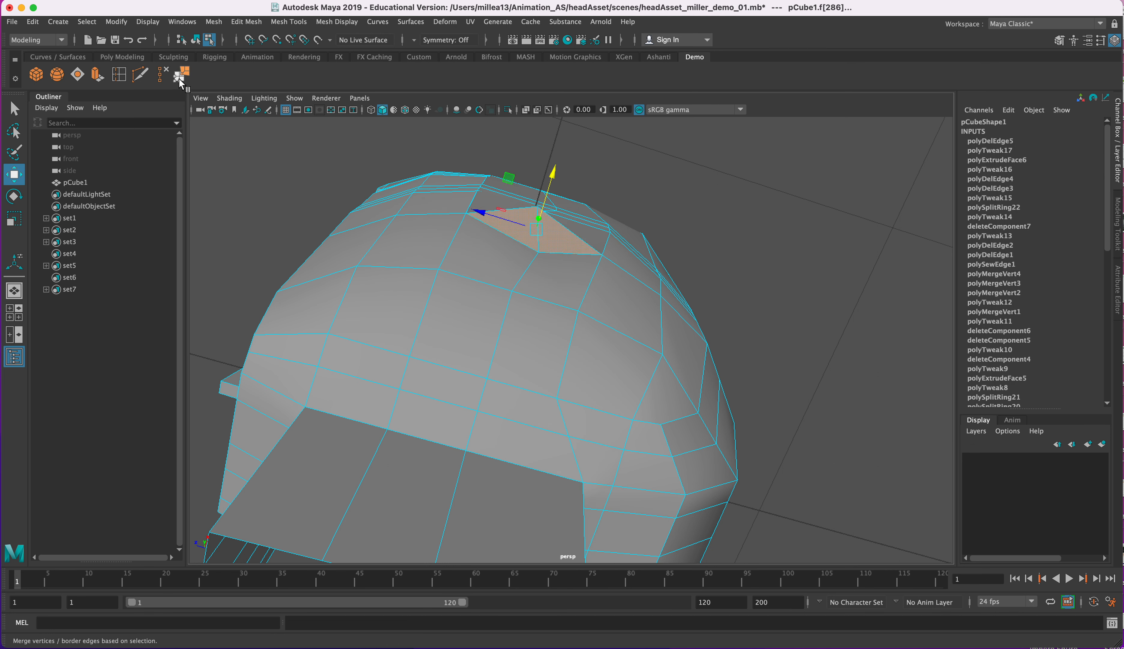
left_click(98, 76)
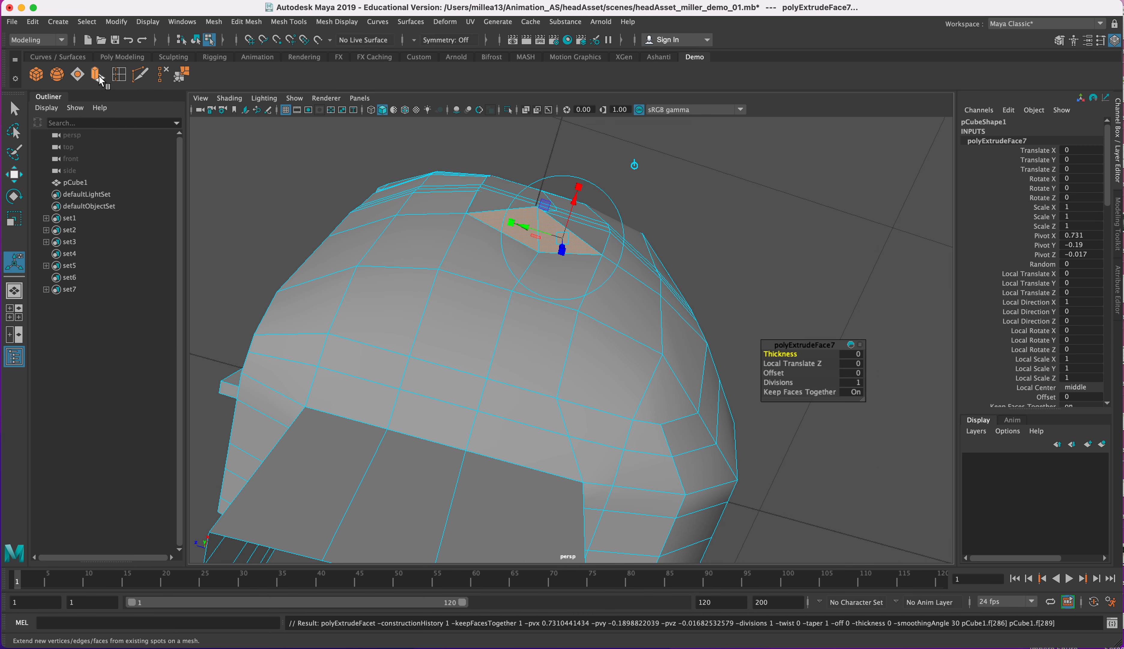
left_click(164, 76)
left_click_drag(479, 261, 519, 304, "alt")
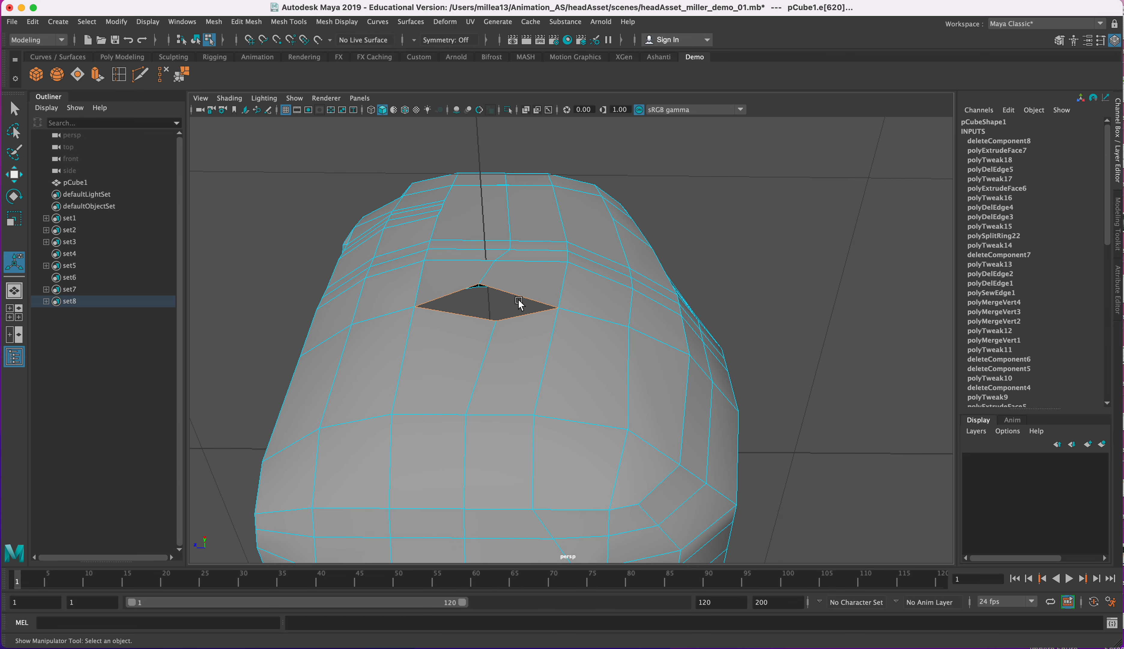
Move the hole's lower middle vertex outward toward the opposite middle vertex and merge the two vertices
right_click(504, 319)
left_click(503, 318)
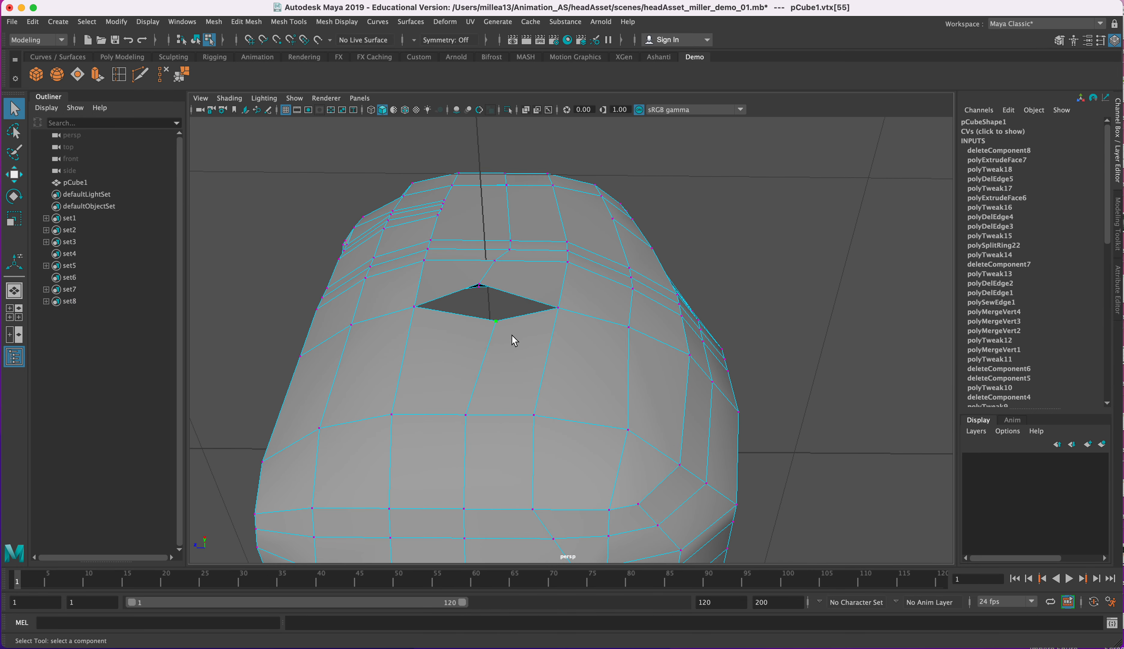
key("w")
left_click_drag(494, 352, 489, 290, "alt")
middle_click_drag(490, 289, 465, 190)
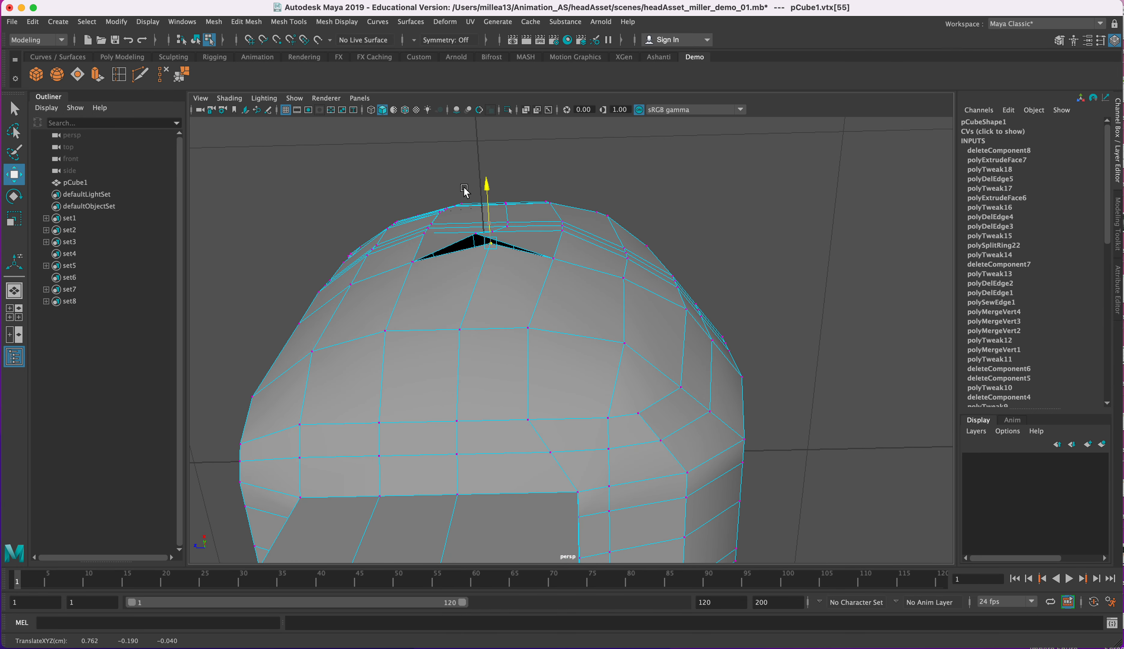
left_click_drag(426, 250, 484, 304, "alt")
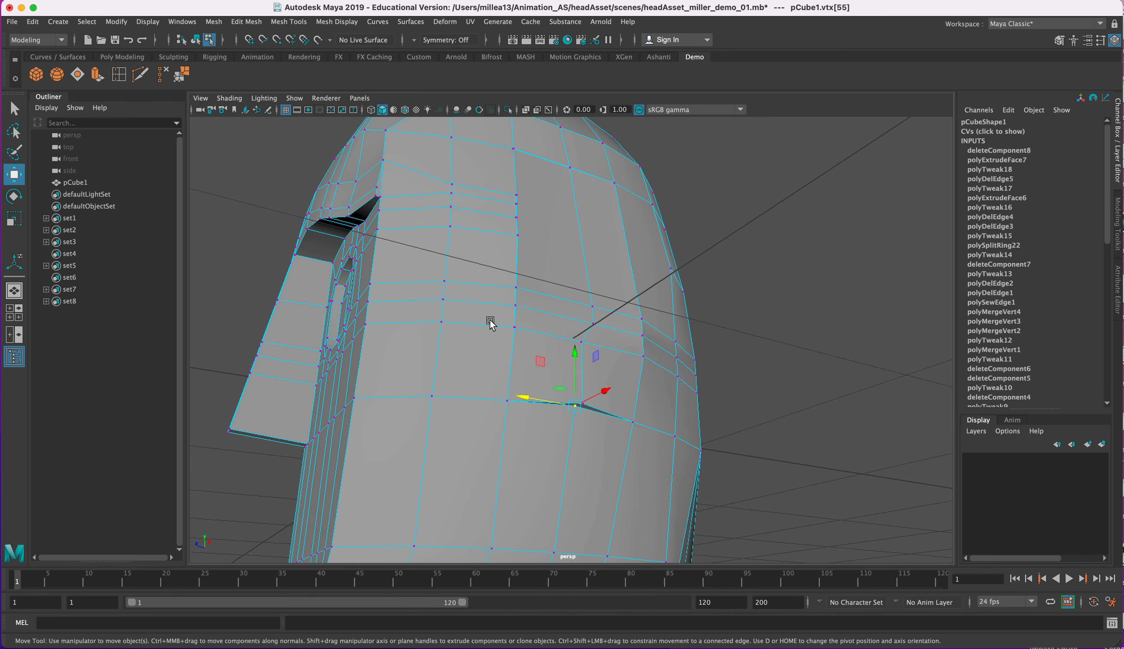
key("q")
left_click(583, 402, "shift")
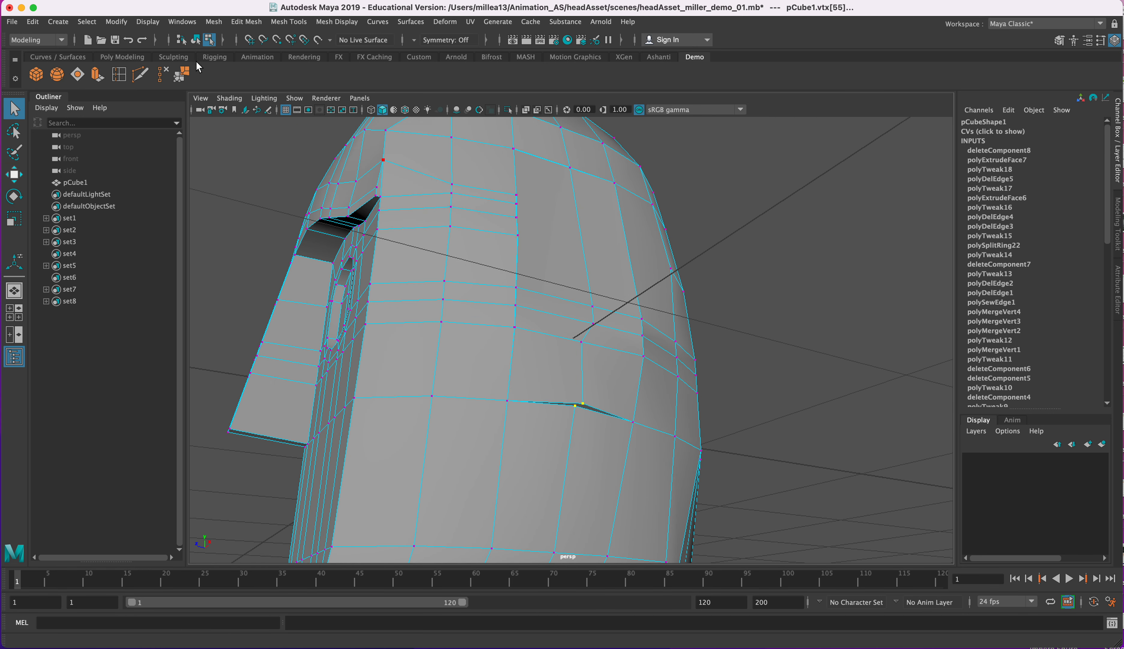
left_click(181, 75)
Delete the leftover faces on the inside of the head at the merged vertex and save the scene
left_click_drag(548, 342, 661, 373, "alt")
right_click(656, 350)
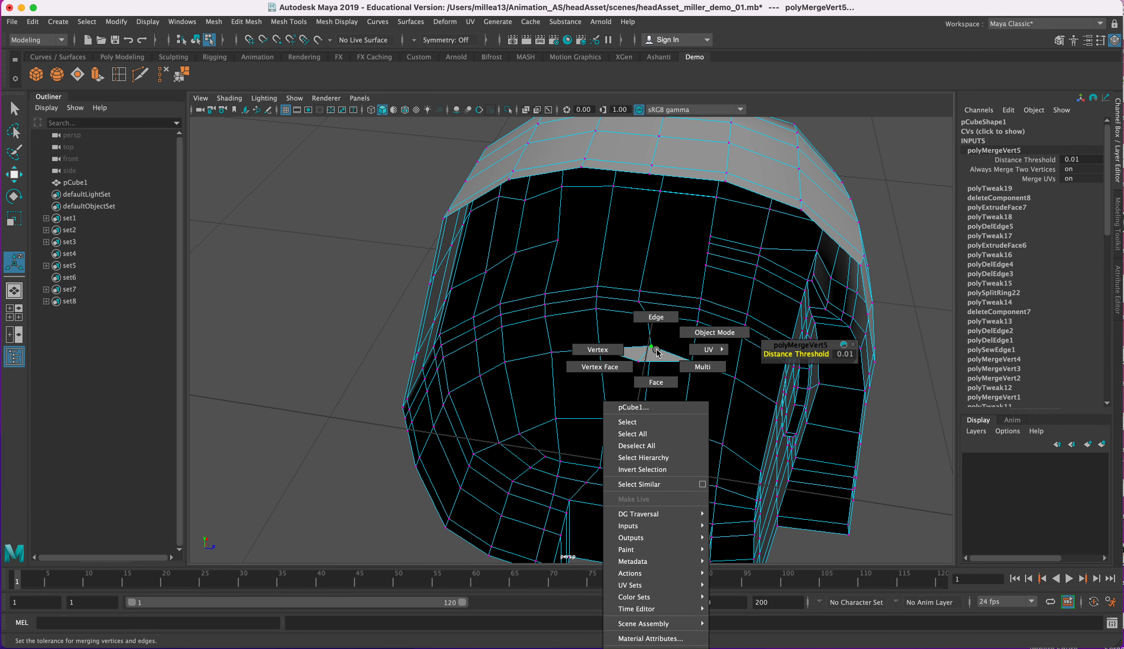
left_click(667, 355)
left_click(626, 352)
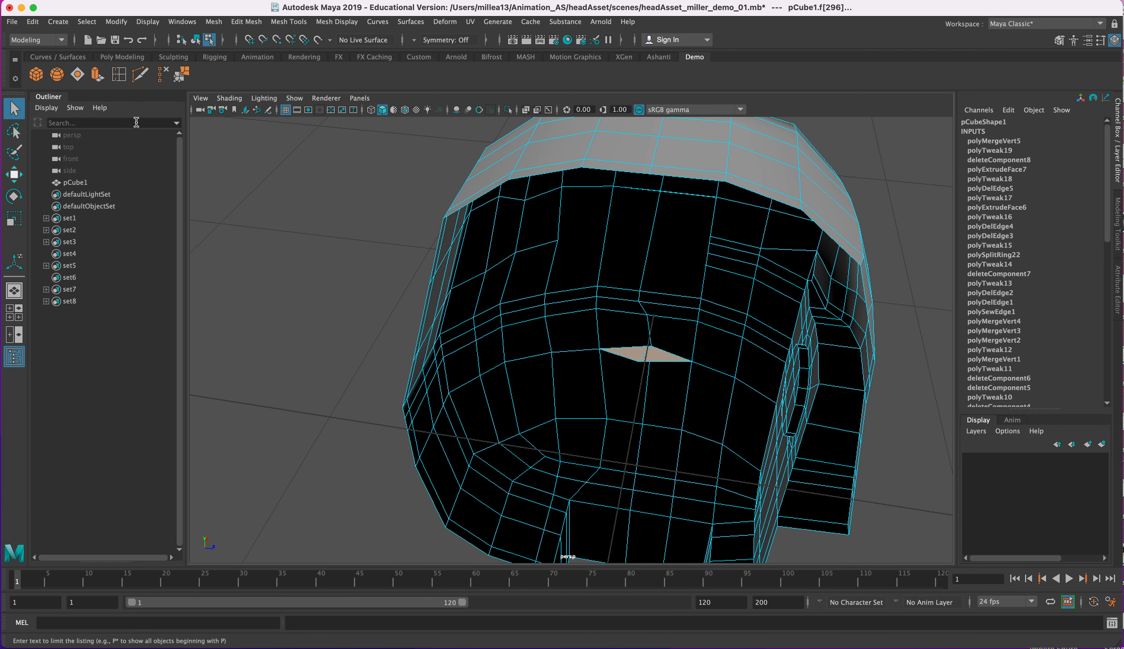
left_click(173, 75)
left_click_drag(714, 393, 655, 372, "alt")
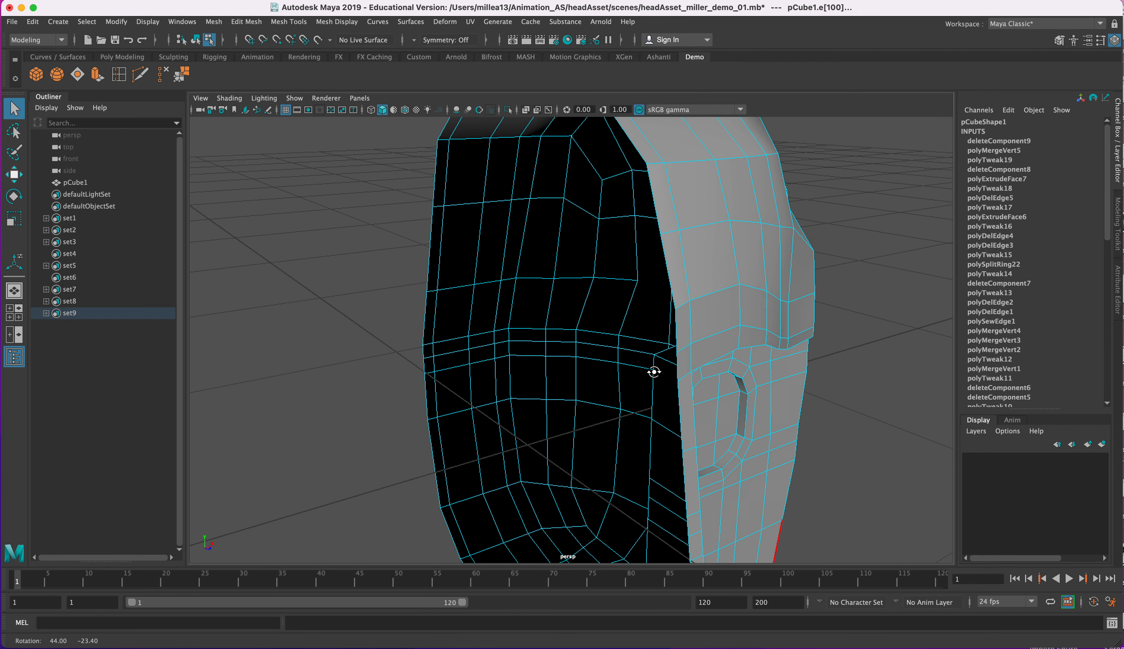
key("super+s")
Select the whole head mesh, add the Delete by Type History command to the Demo shelf, and delete the mesh's construction history with it
right_click(765, 260)
right_click_drag(801, 260, 878, 254)
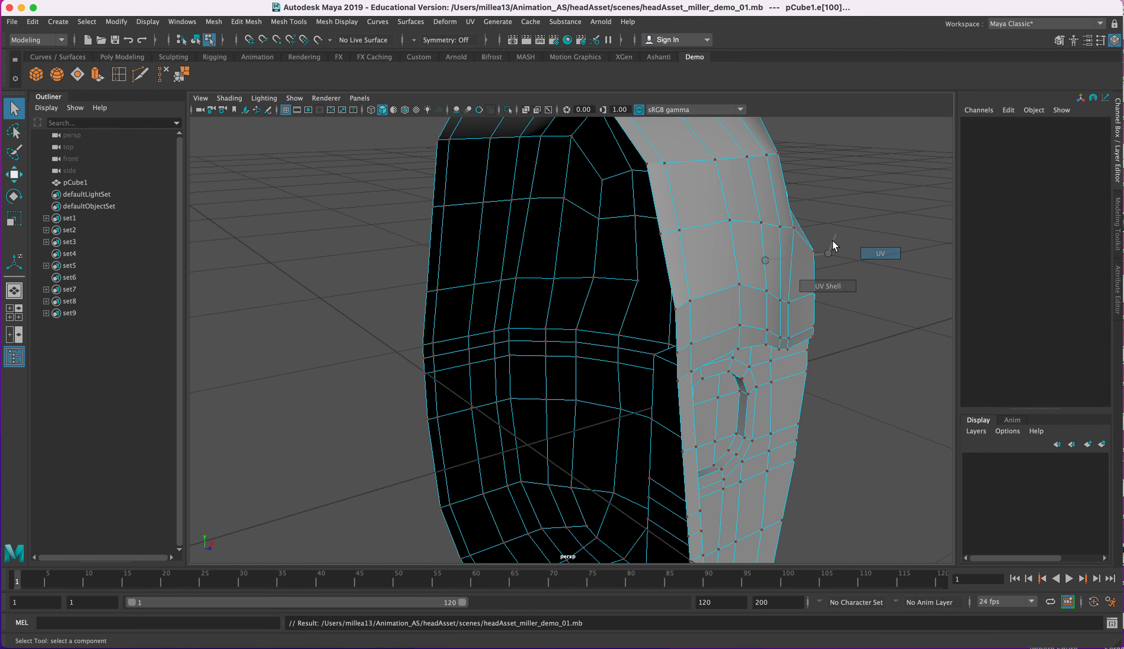
right_click(765, 228)
right_click_drag(811, 214, 811, 214)
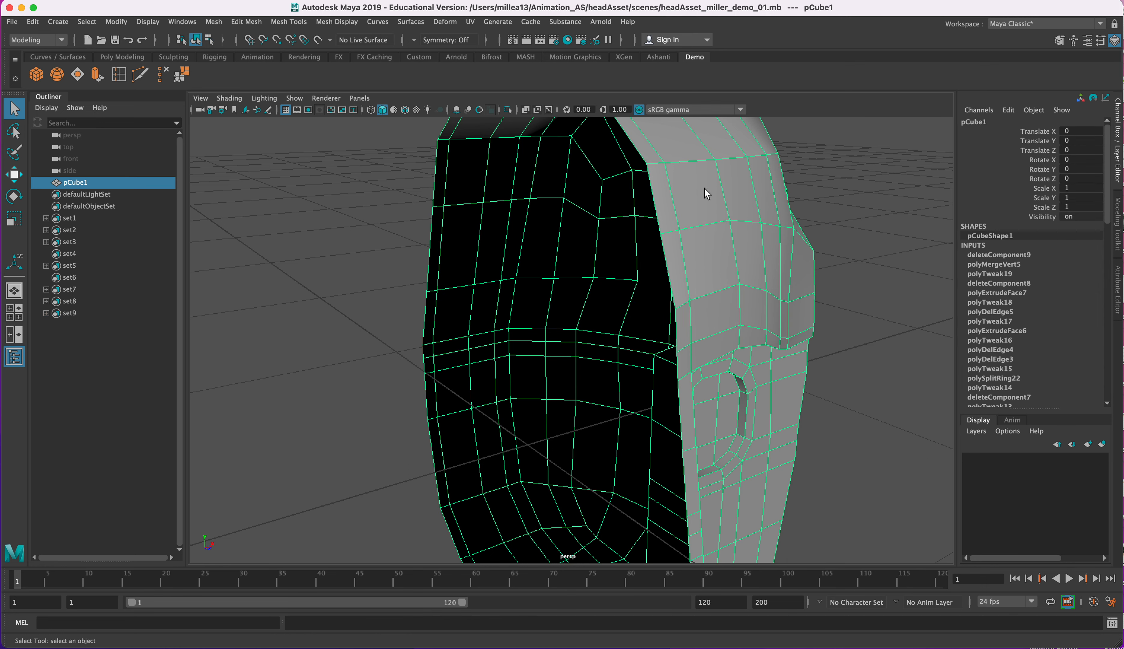
left_click(143, 22)
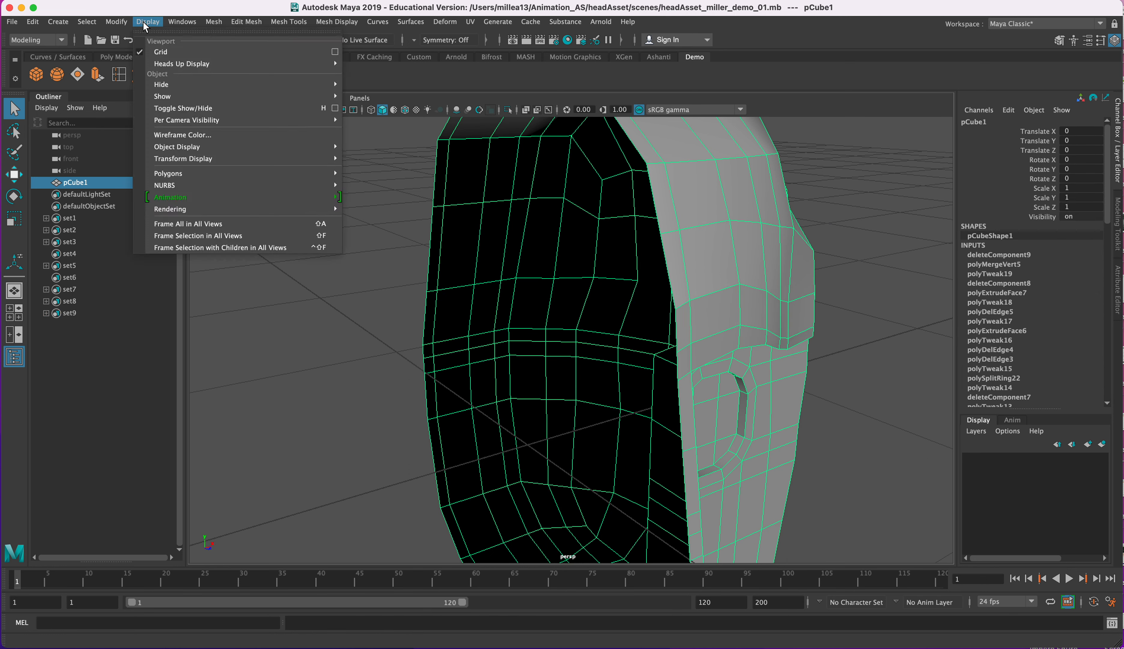
mouse_move(121, 27)
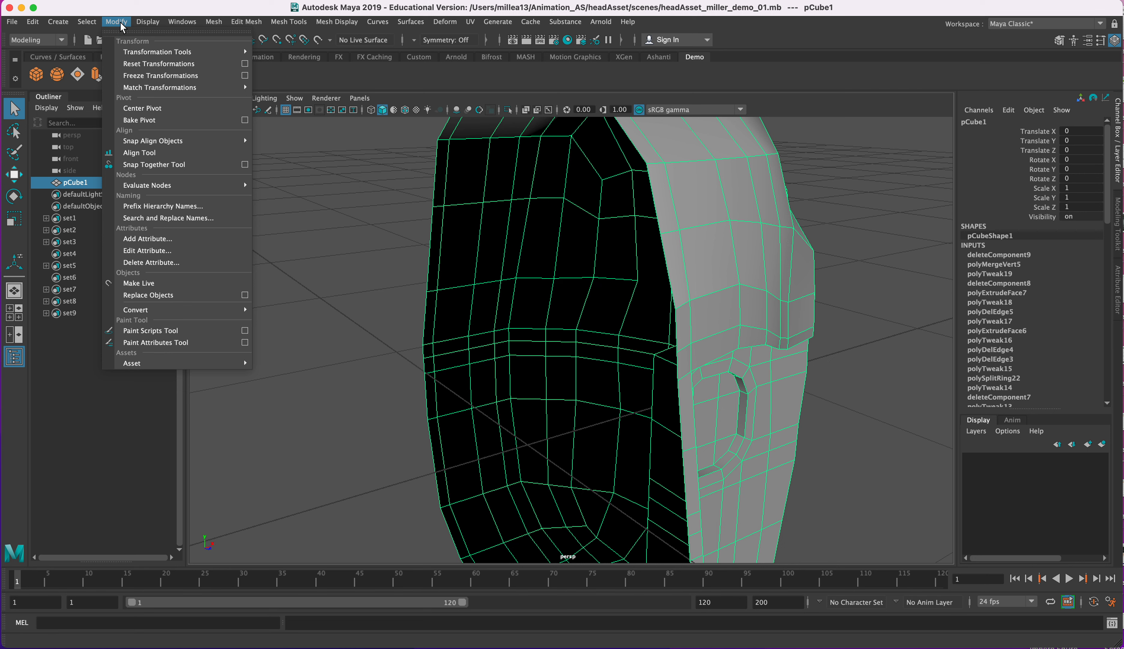
mouse_move(32, 21)
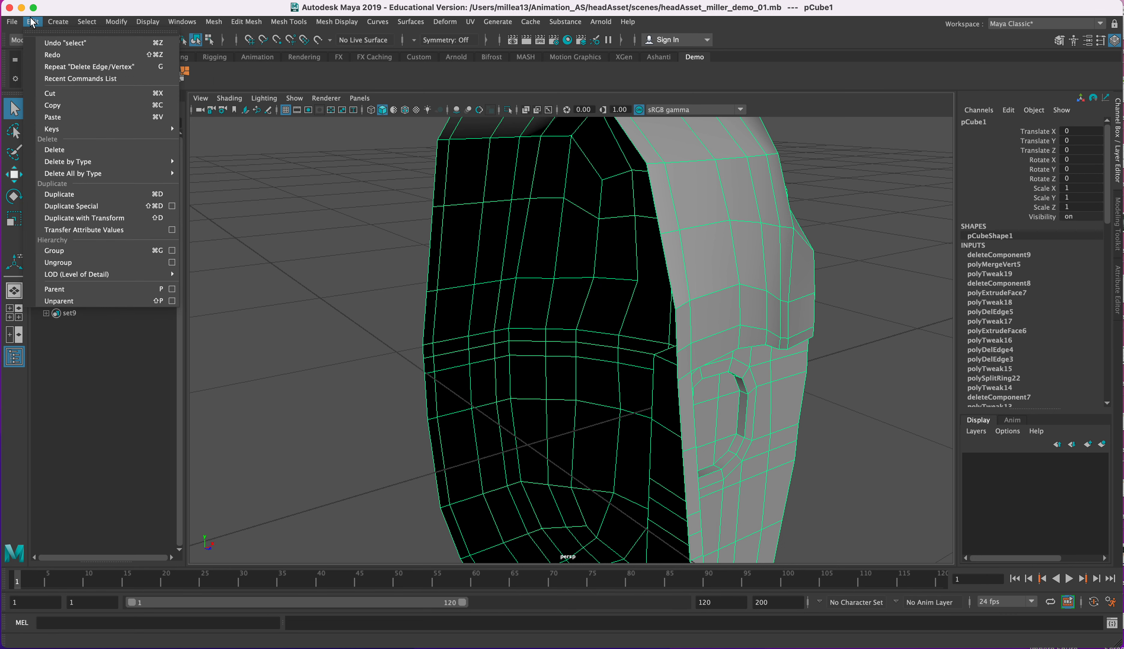
mouse_move(193, 172)
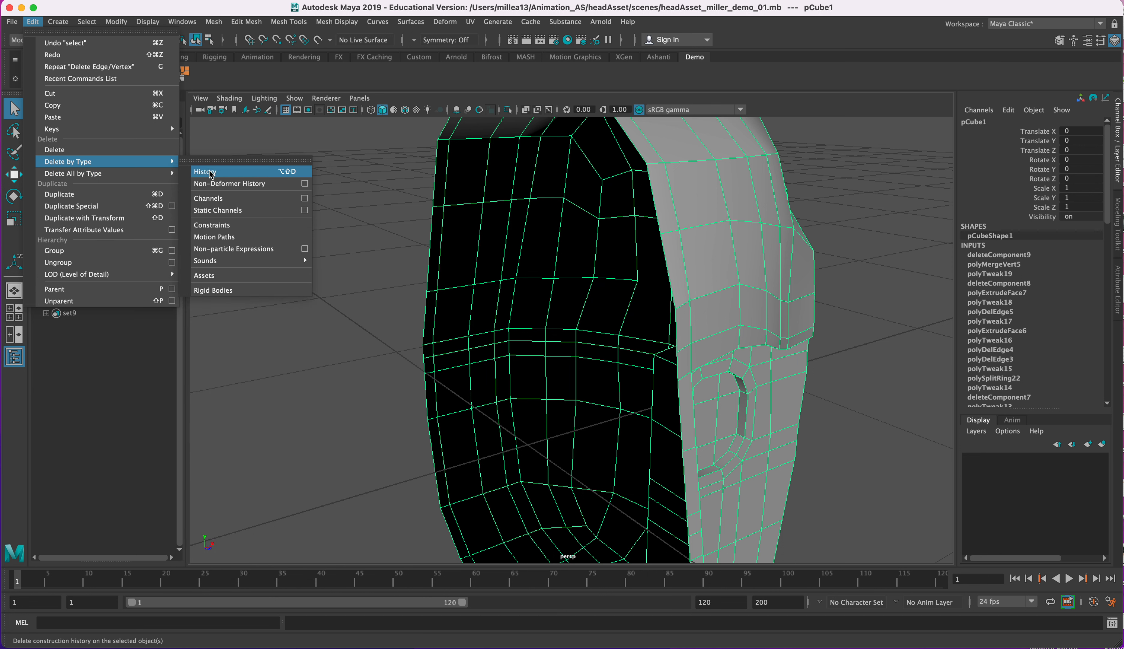
left_click(238, 73)
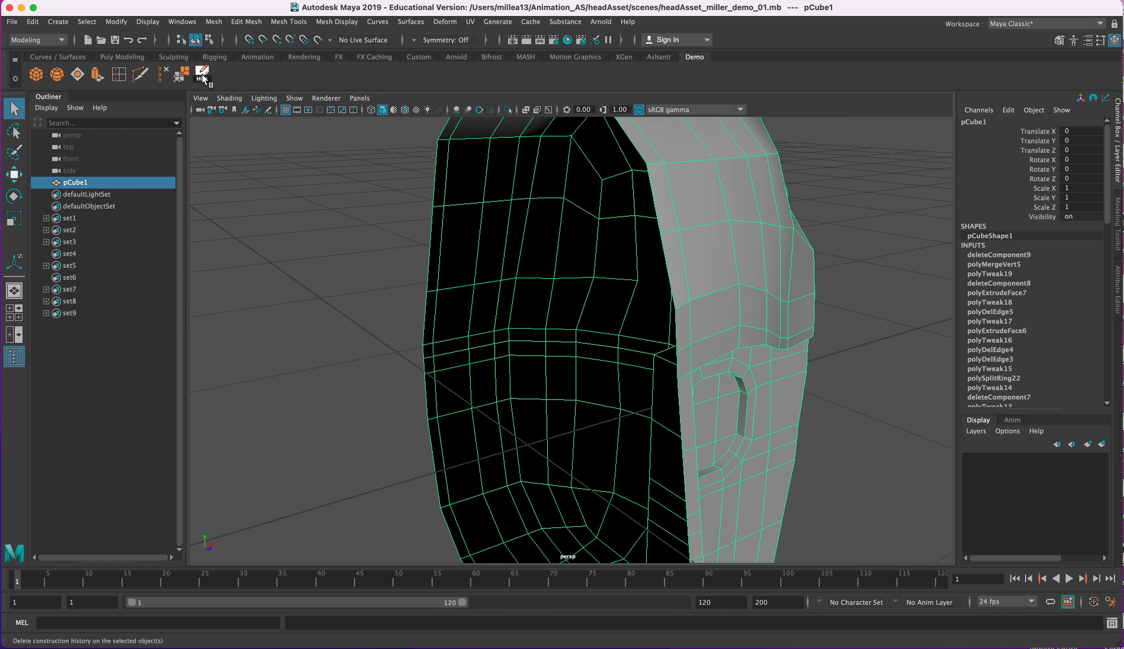
left_click(201, 74)
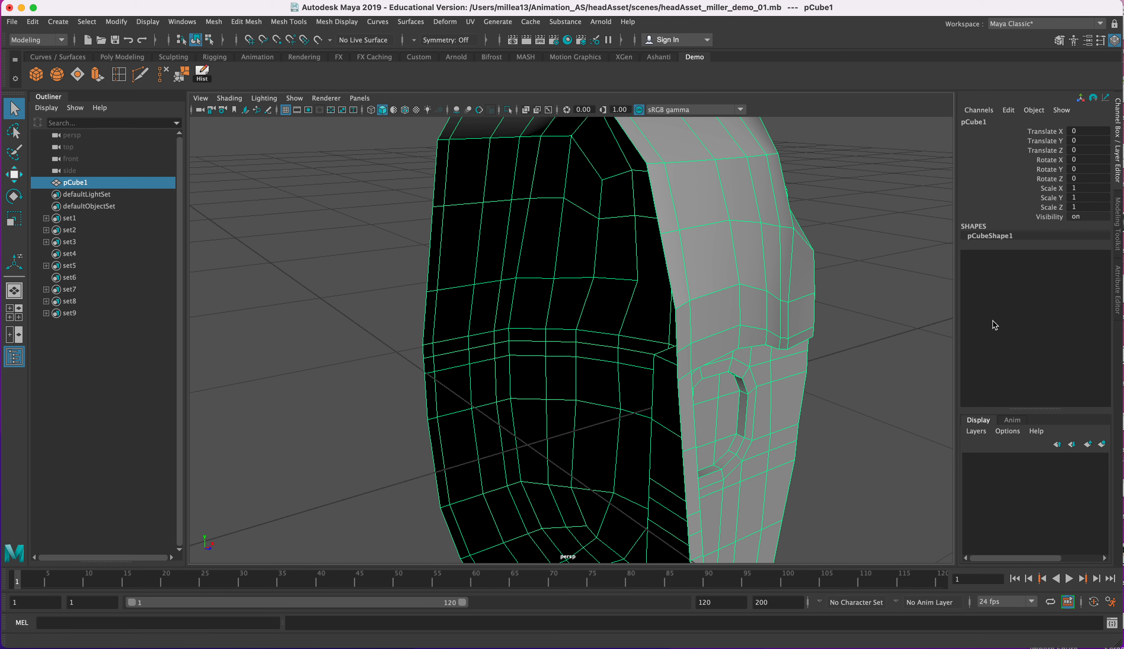
Move the merged vertex on the head's side inward and slightly down to about 0.700, -0.203, 0.001
left_click_drag(861, 369, 597, 449, "alt")
right_click_drag(600, 409, 545, 409)
left_click(618, 464)
left_click(618, 465)
key("w")
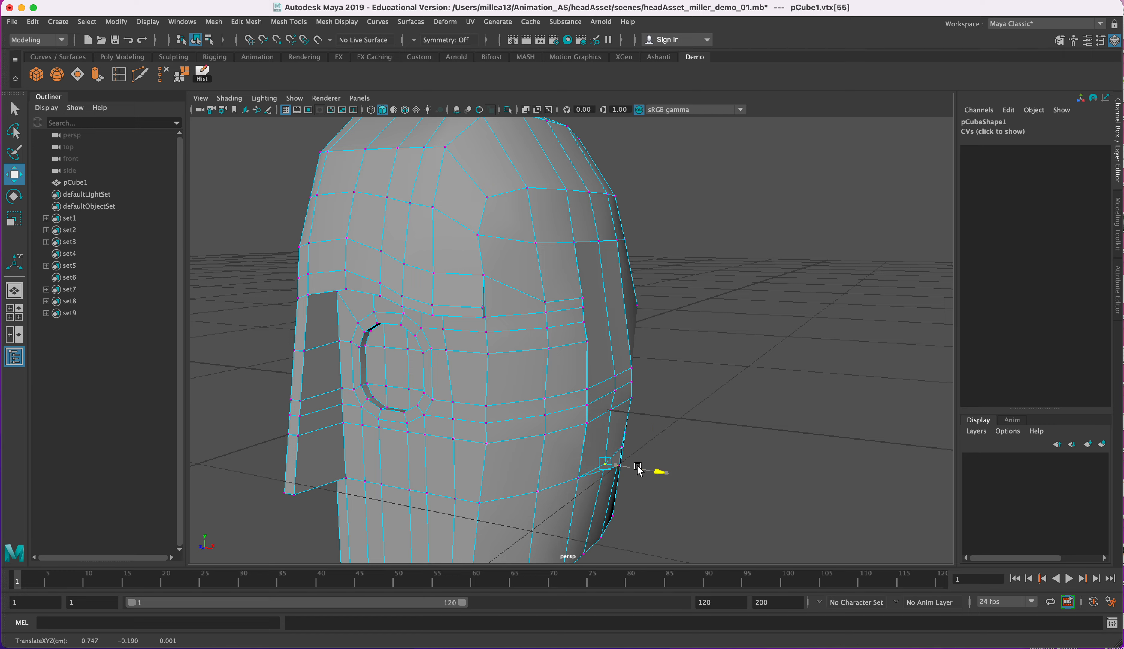
mouse_move(639, 468)
left_mouse_down("alt")
mouse_move(594, 512)
mouse_move(526, 437)
mouse_move(619, 479)
left_mouse_up("alt")
left_click_drag(595, 437, 865, 517)
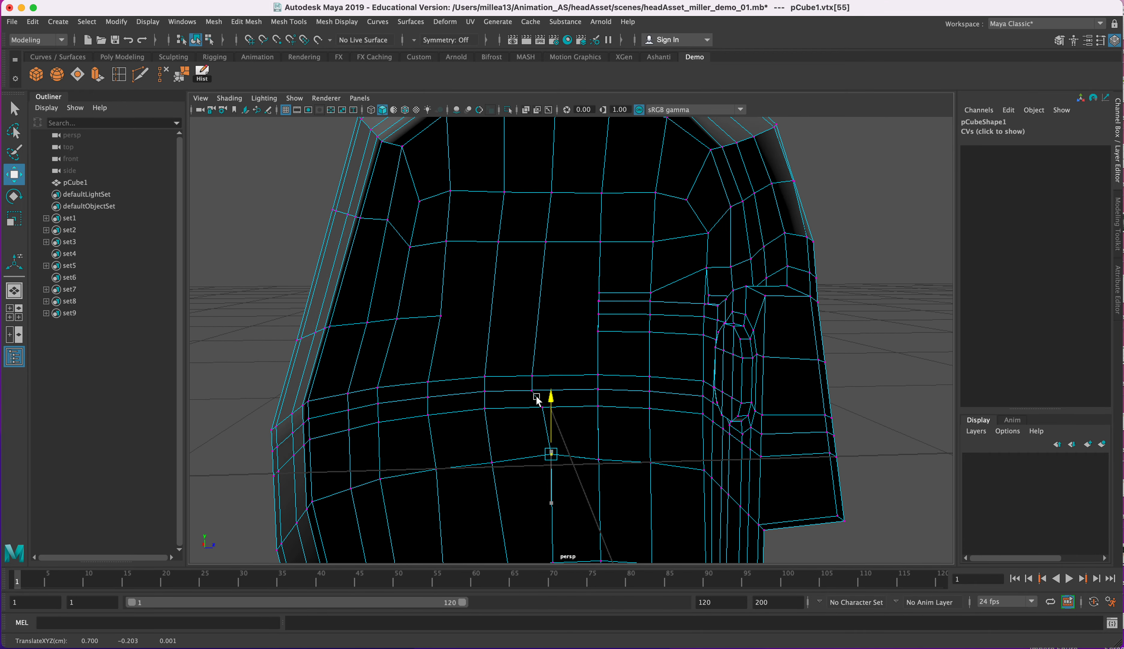
Select the two narrow leftover faces below the side vertex from inside the head and delete them
left_click_drag(535, 432, 615, 477, "alt")
right_click_drag(614, 473, 615, 425)
left_click(597, 483)
left_click(573, 483)
left_click(564, 486, "shift")
left_click_drag(604, 489, 565, 347, "alt")
right_click_drag(523, 393, 522, 426)
left_click(513, 438)
left_click(584, 433, "shift")
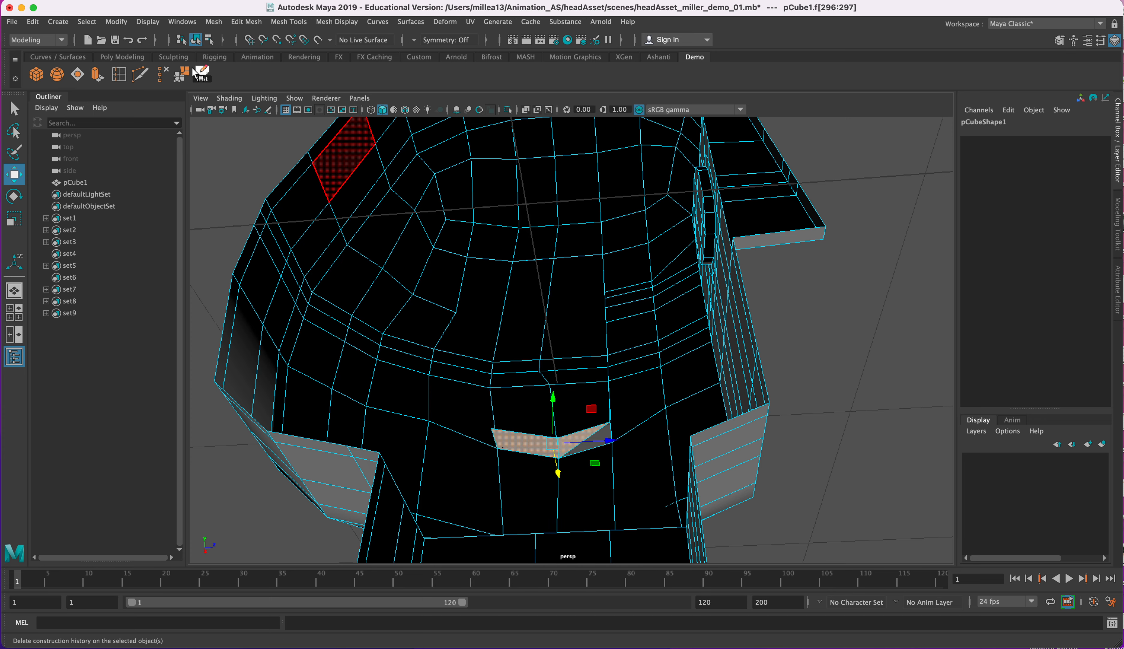
left_click(164, 72)
Delete the thin vertical face left inside the head beside the neighbouring edge column
left_click_drag(718, 397, 675, 397, "alt")
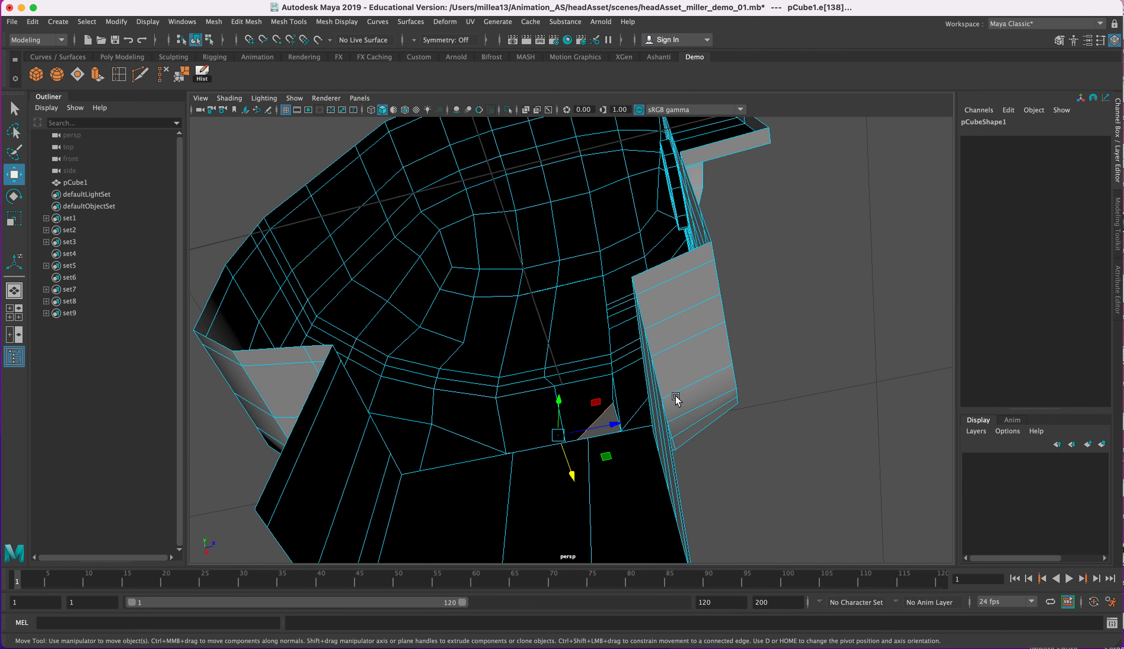
left_click(601, 419)
left_click_drag(607, 451, 582, 451, "alt")
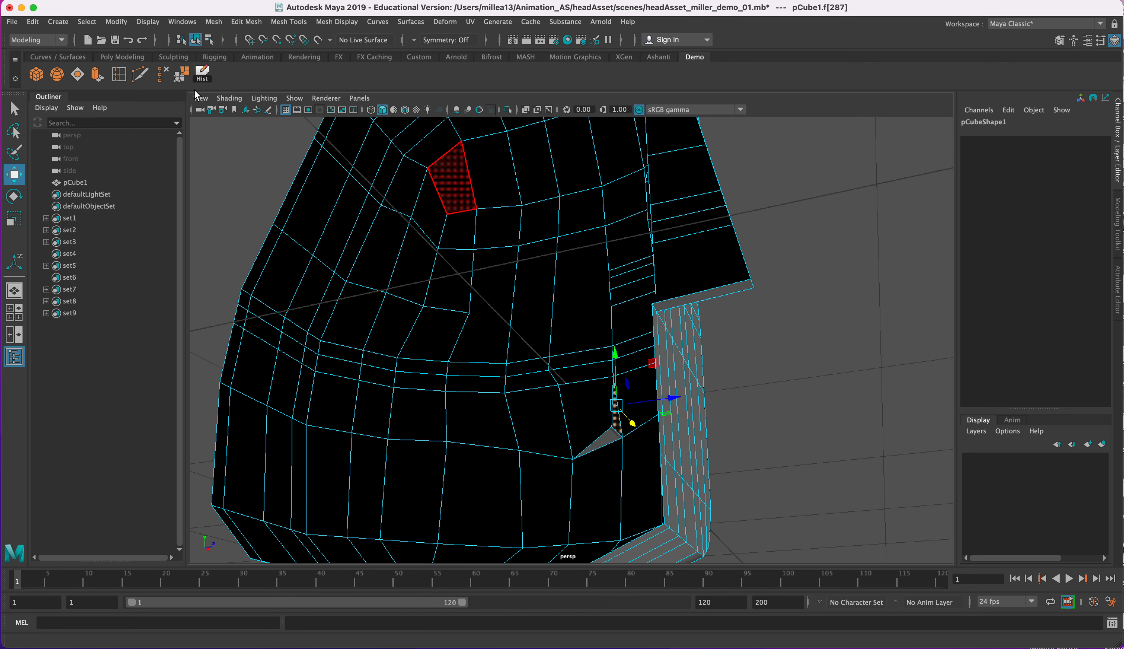
left_click(167, 76)
Try to delete the short edge of the remaining sliver face at the open corner inside the head
left_click_drag(607, 388, 633, 475, "alt")
left_click(593, 423)
left_click(788, 437)
right_click_drag(620, 439, 617, 362)
left_click(617, 418)
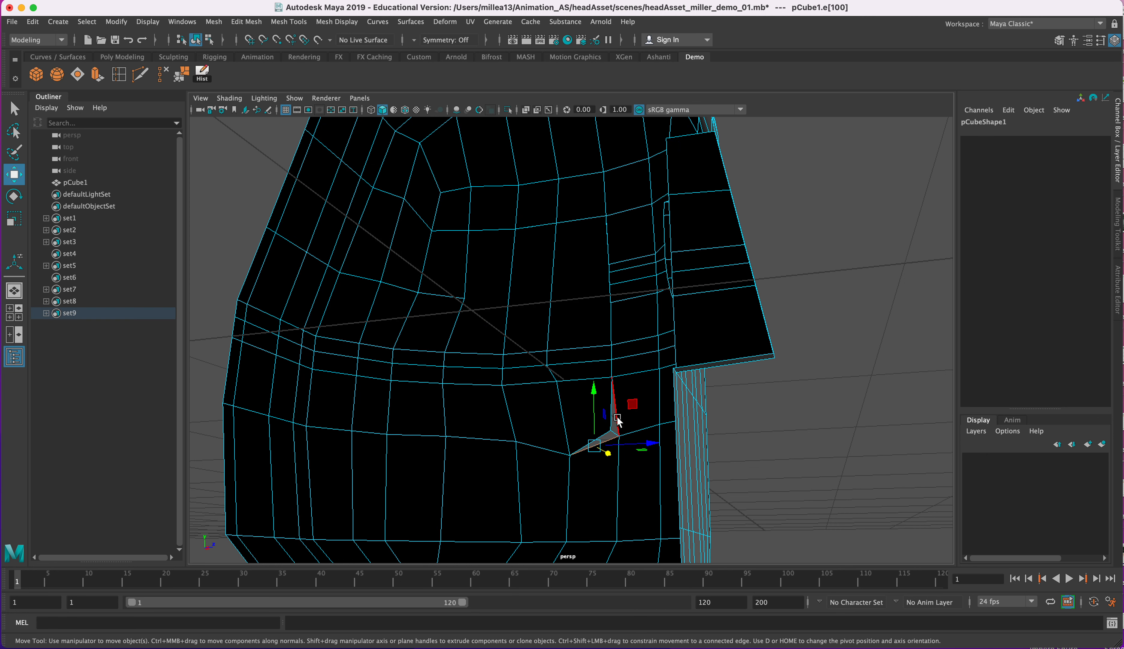
left_click(618, 437)
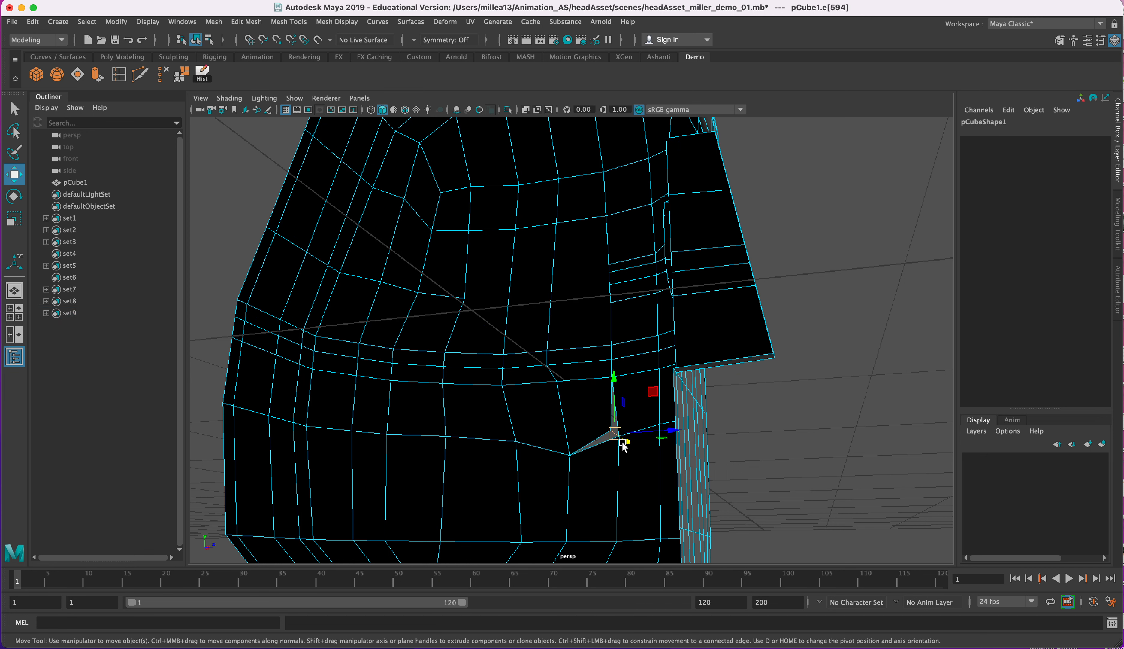
left_click(164, 77)
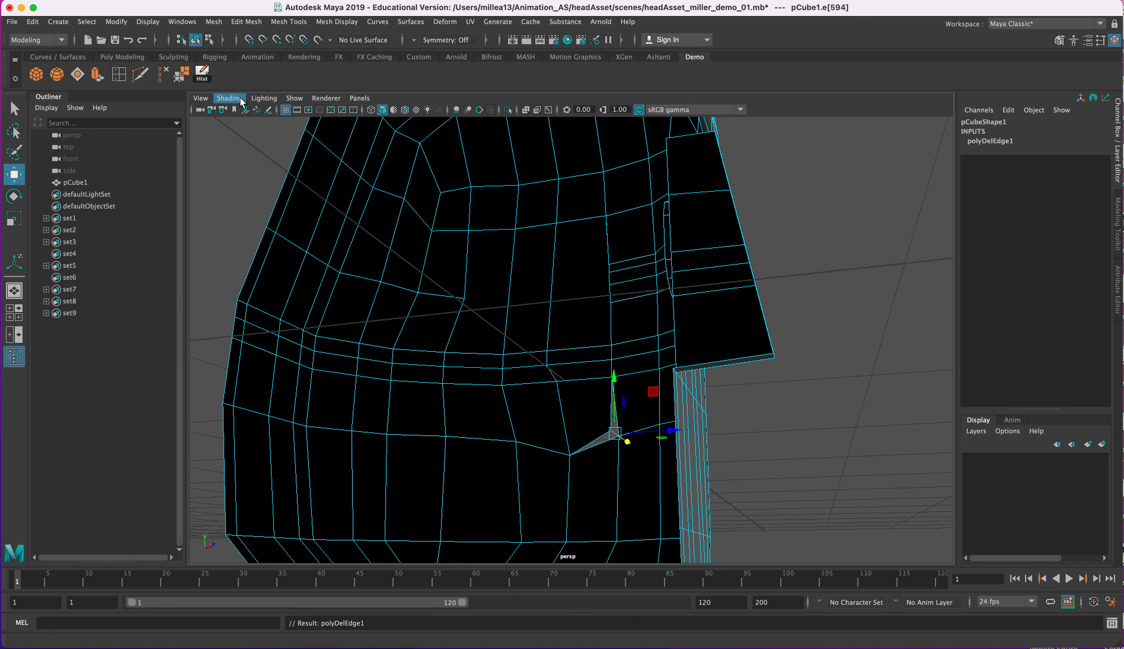
Shift the sliver's short edge upward from the outside view and delete the small face in the hole
mouse_move(491, 170)
left_mouse_down("alt")
mouse_move(208, 210)
mouse_move(147, 232)
left_mouse_up("alt")
scroll(393, 311, "up", 3)
middle_click_drag(458, 328, 419, 270, "alt")
left_click_drag(458, 361, 460, 334)
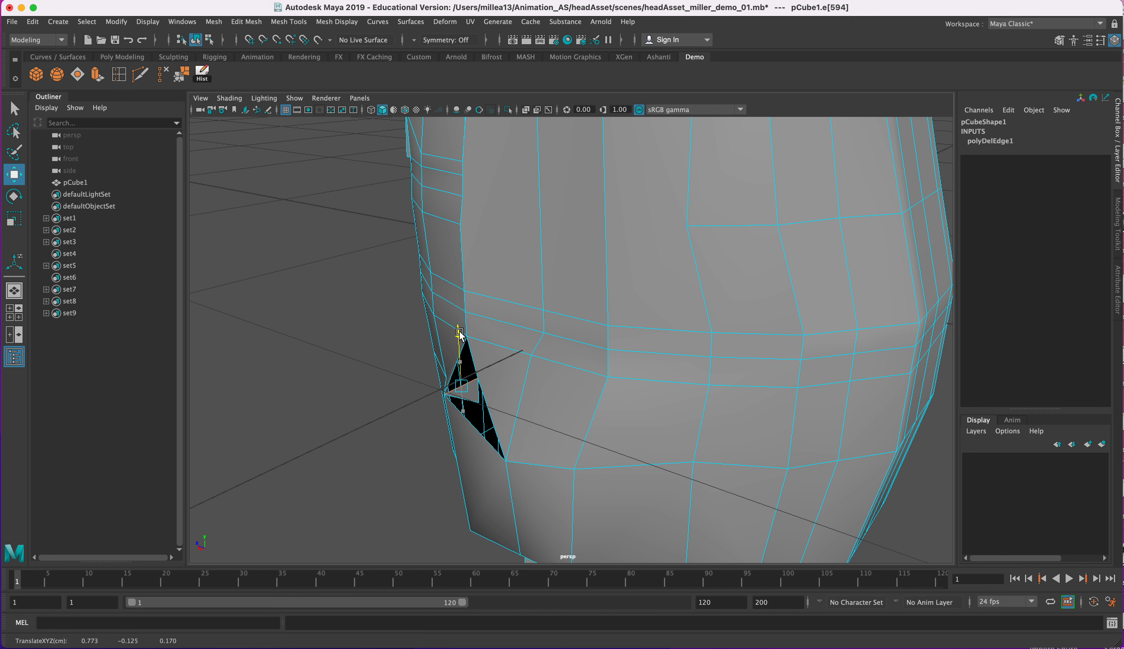
right_click_drag(484, 384, 484, 416)
left_click(465, 394)
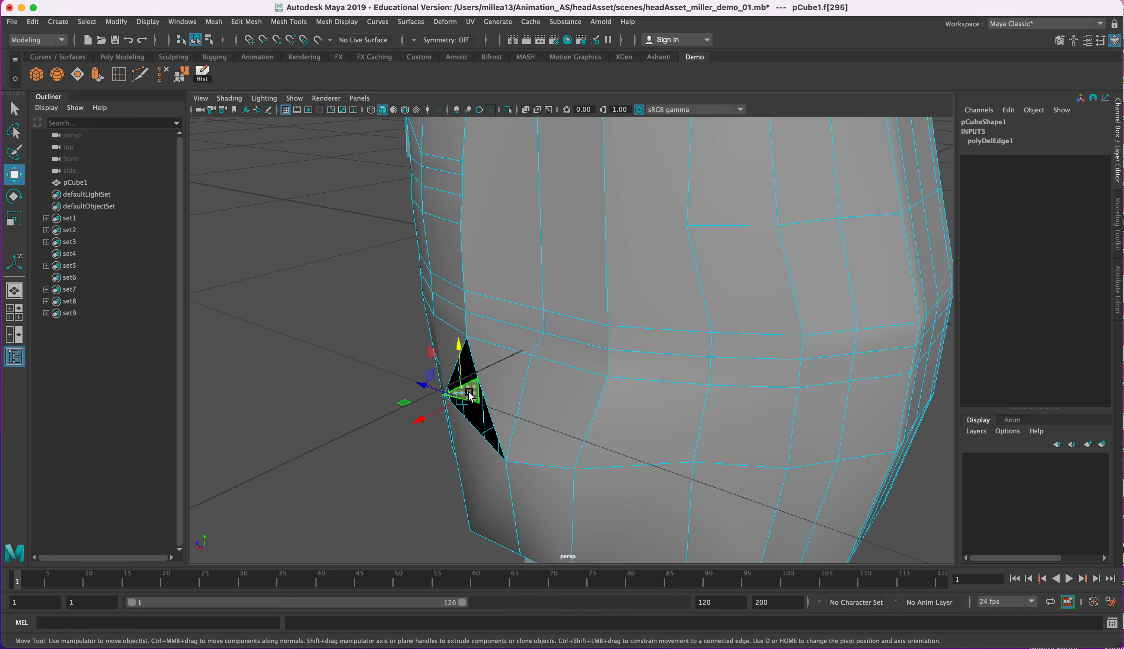
left_click(168, 80)
Merge the two facing vertices across the open gap on the head's side to close it
left_click_drag(664, 502, 547, 441, "alt")
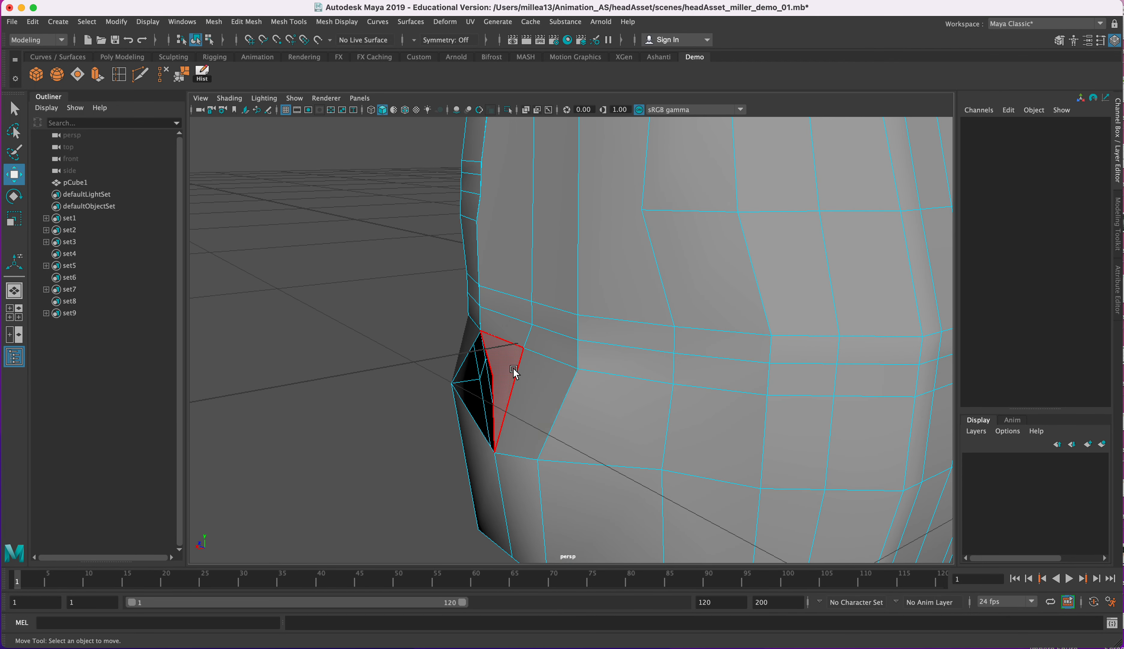
left_click_drag(580, 379, 549, 389, "alt")
right_click_drag(496, 379, 468, 385)
left_click(471, 383)
key("q")
left_click(446, 404, "shift")
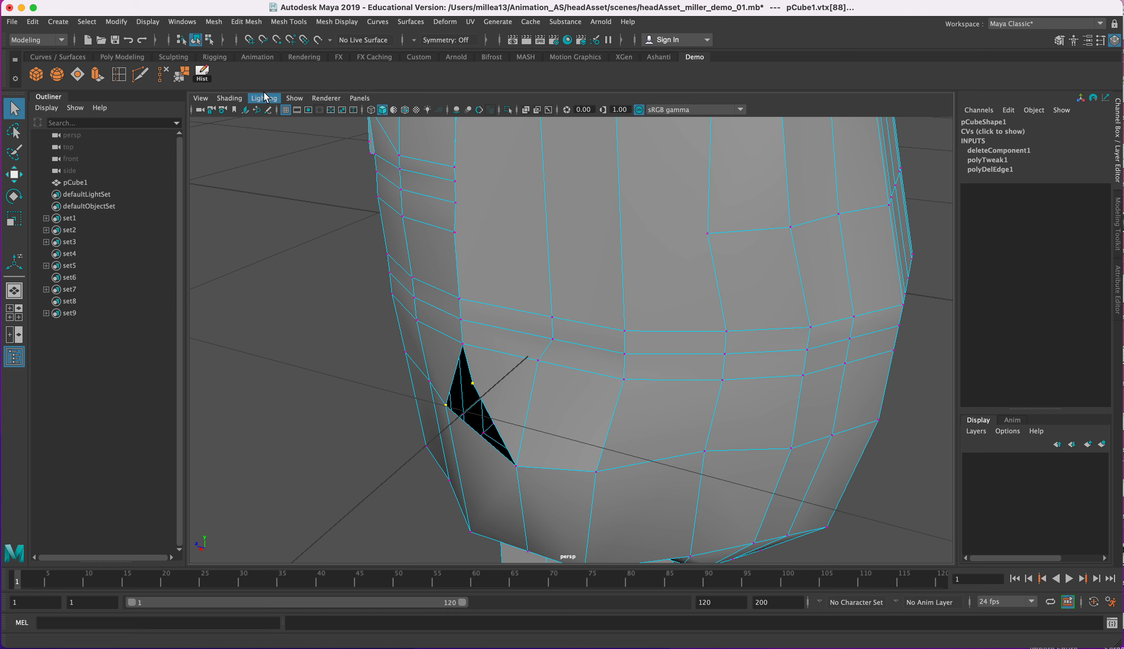
left_click(179, 75)
Check the merge by selecting the horizontal edge loop that runs through the merged vertex on the cheek
left_click_drag(652, 378, 565, 349, "alt")
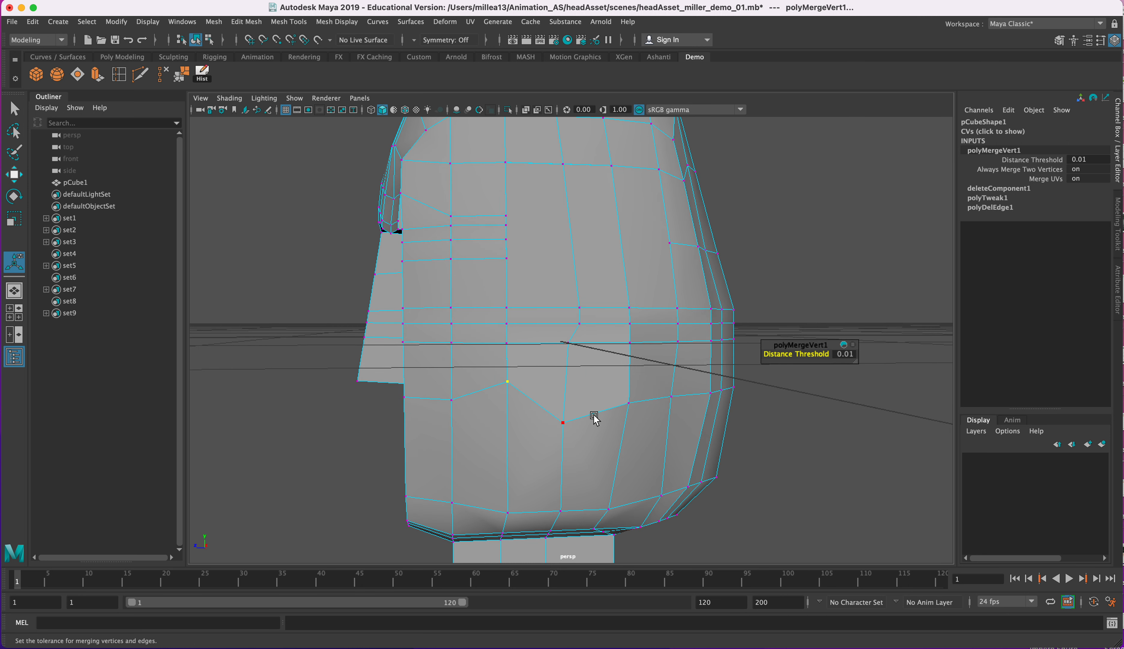
right_click_drag(594, 393, 596, 417)
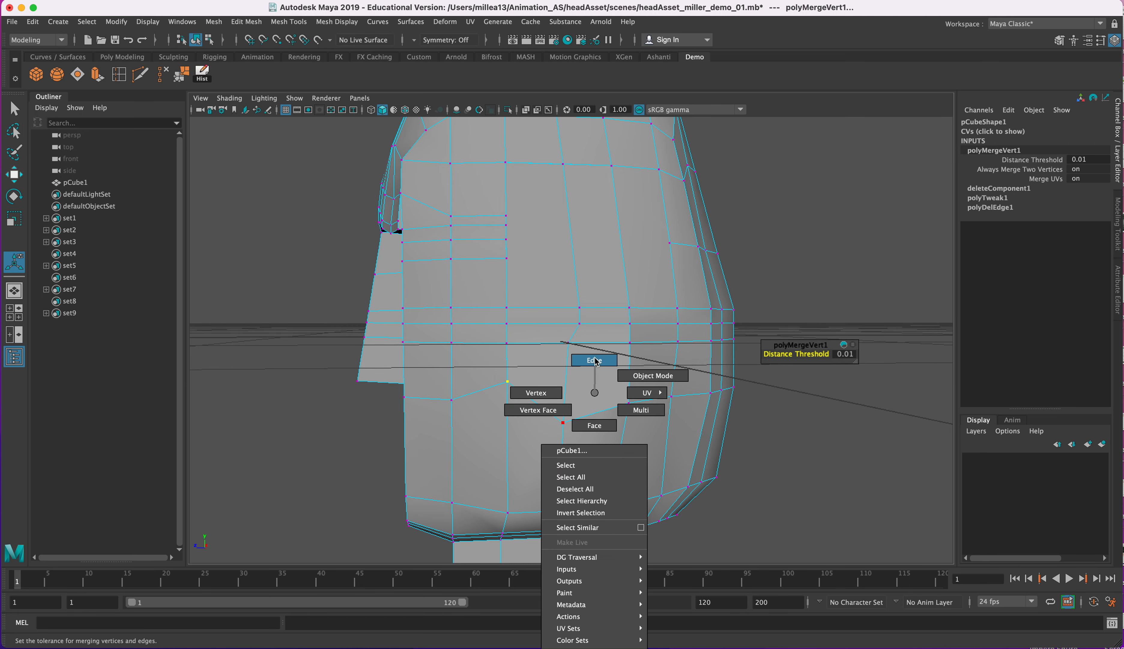
right_click_drag(597, 361, 596, 361)
double_click(610, 408)
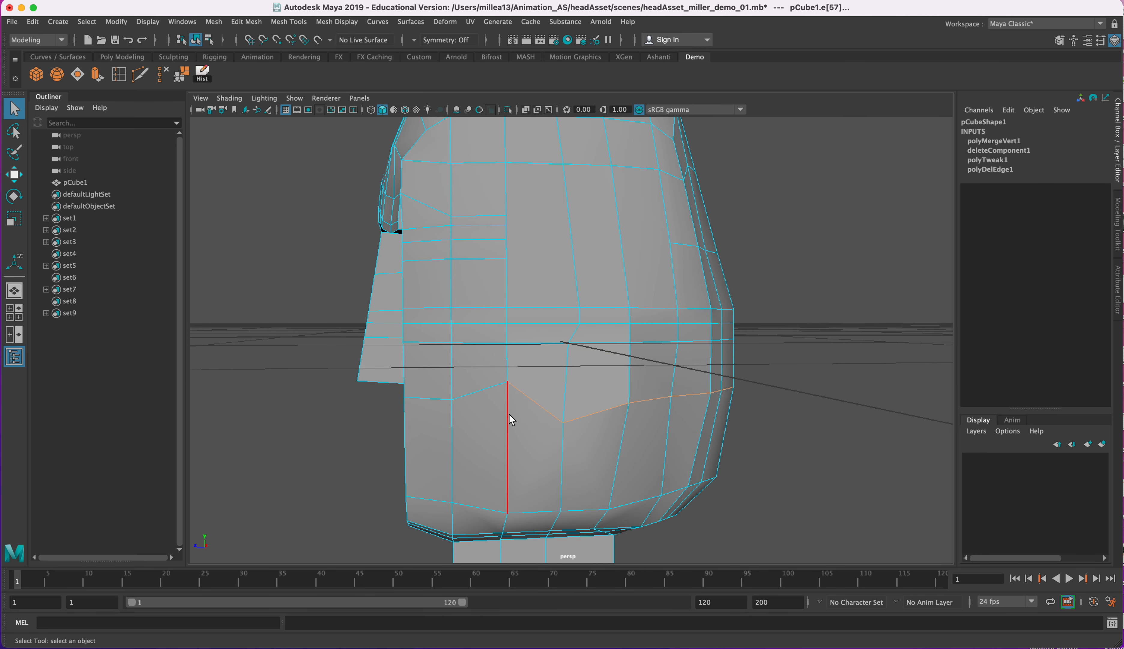
Try moving the merged cheek vertex toward the face to check that its surrounding edges stay attached
left_click_drag(498, 420, 539, 397, "alt")
right_click_drag(539, 395, 485, 394)
left_click(531, 397)
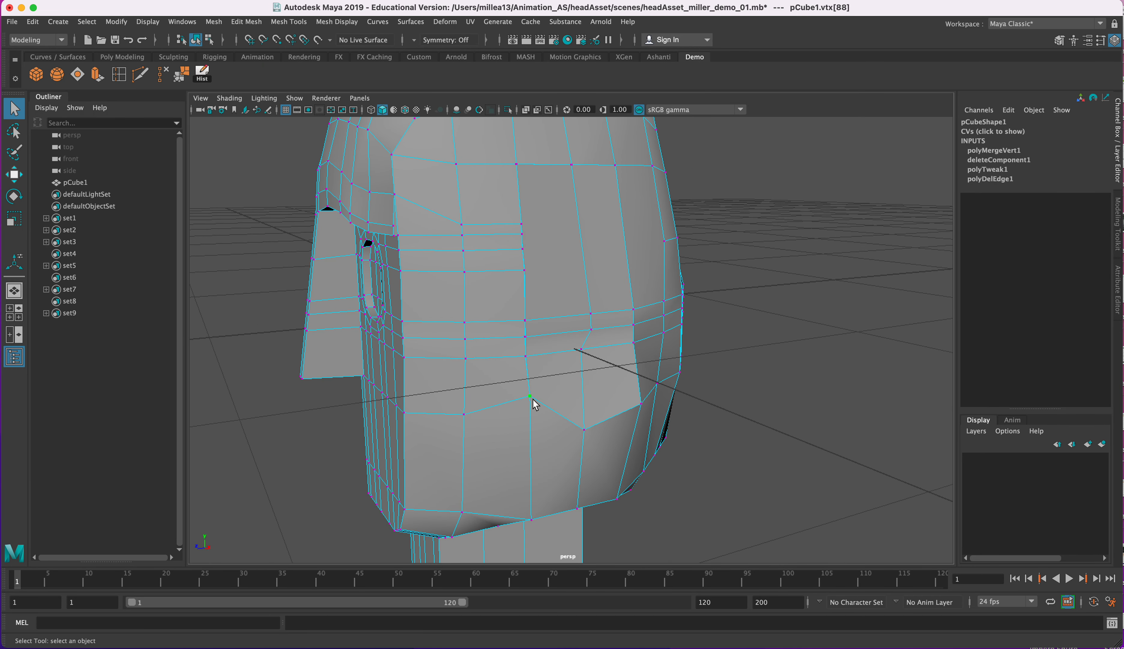
key("w")
left_click_drag(508, 399, 451, 410)
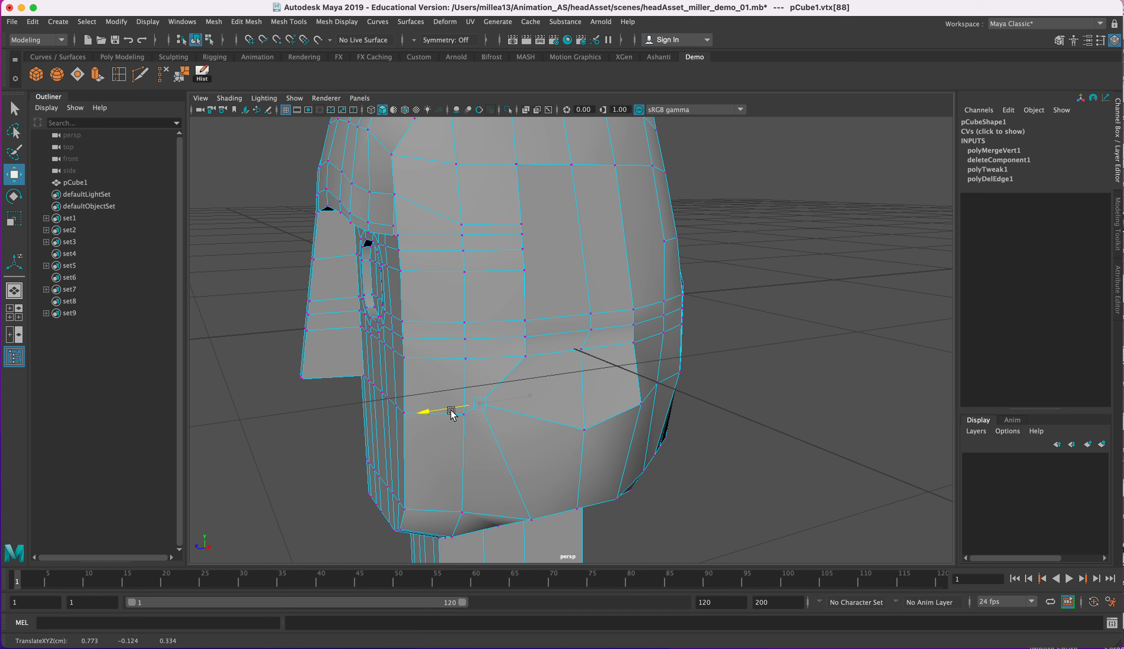
left_click_drag(525, 428, 495, 435, "alt")
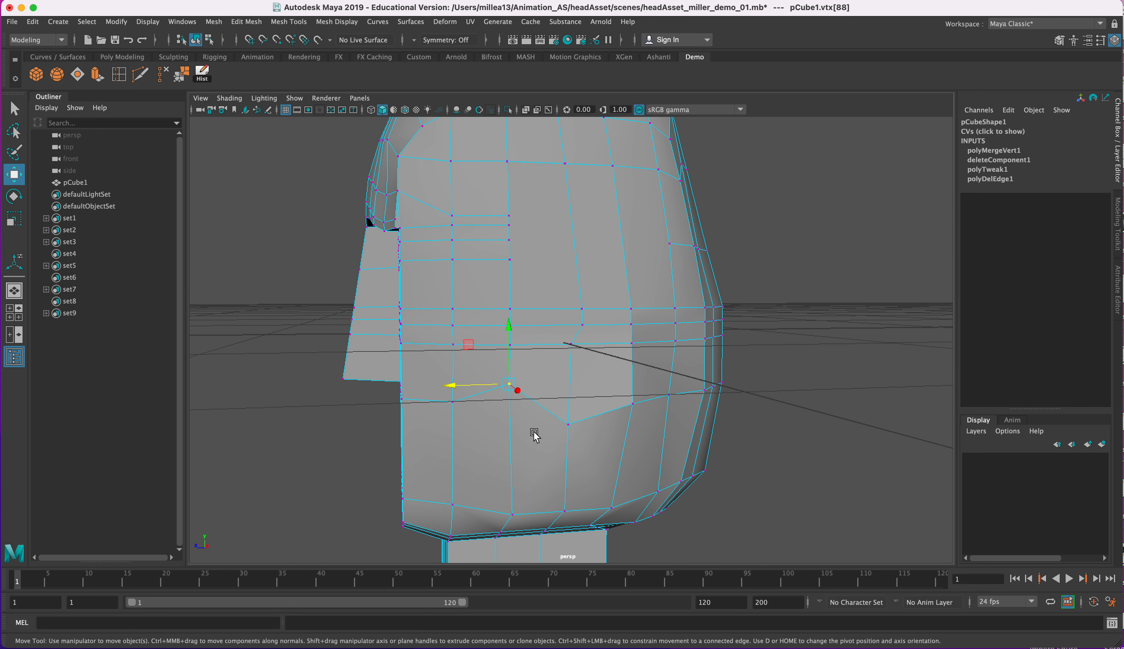
Select the horizontal edge loop across the cheek and flatten it by scaling it vertically
right_click_drag(595, 427, 597, 359)
double_click(617, 409)
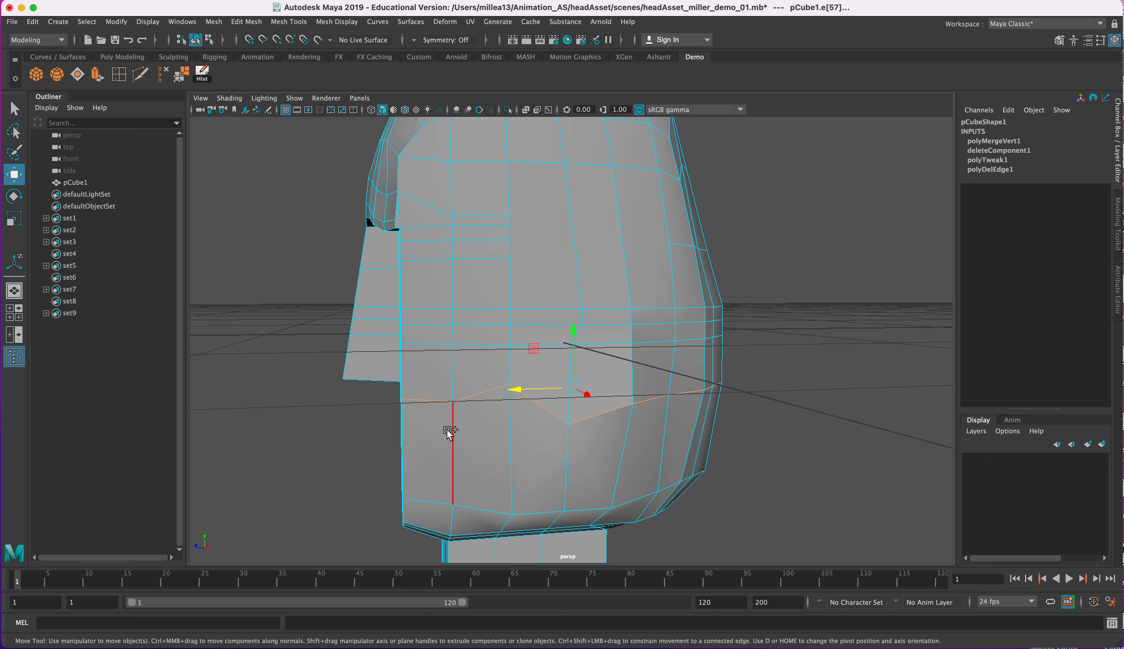
key("r")
left_click_drag(574, 335, 570, 363)
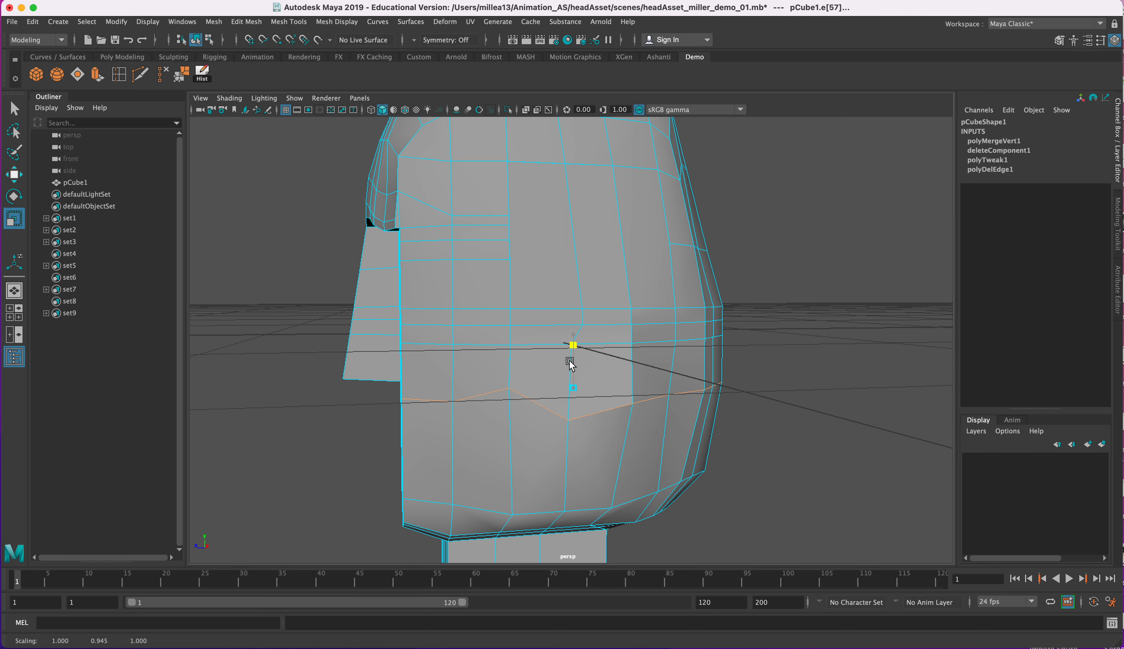
left_click_drag(582, 464, 611, 412, "alt")
Select the faces along the back side of the jaw below the cheek edge loop
key("q")
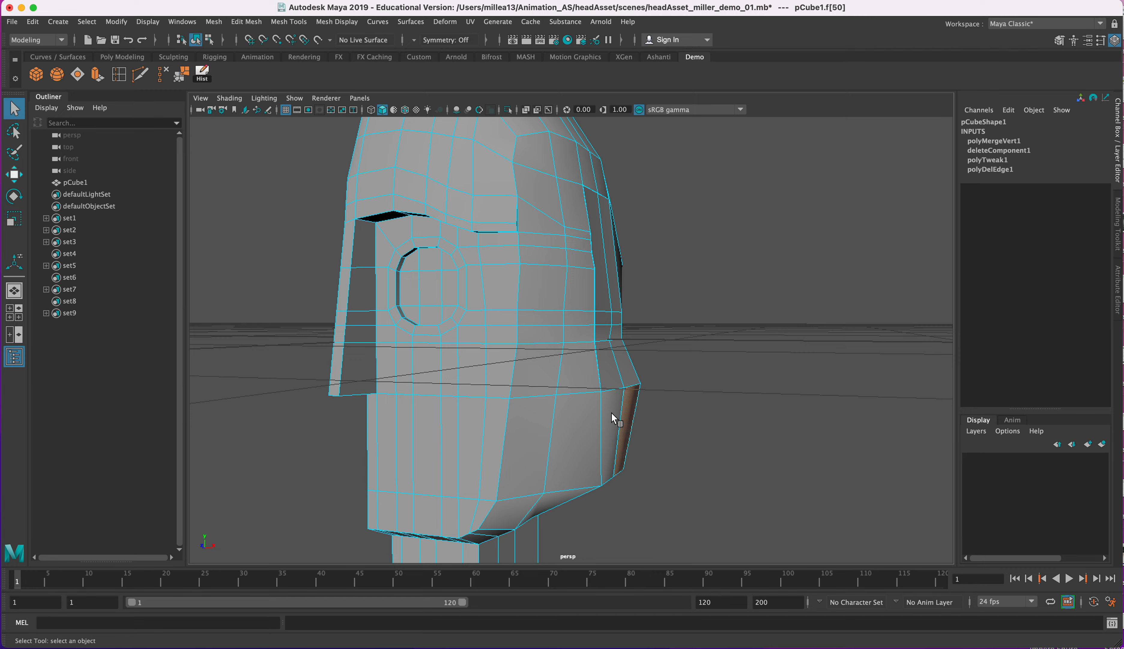
left_click(610, 410)
key("w")
left_click_drag(707, 448, 588, 413, "alt")
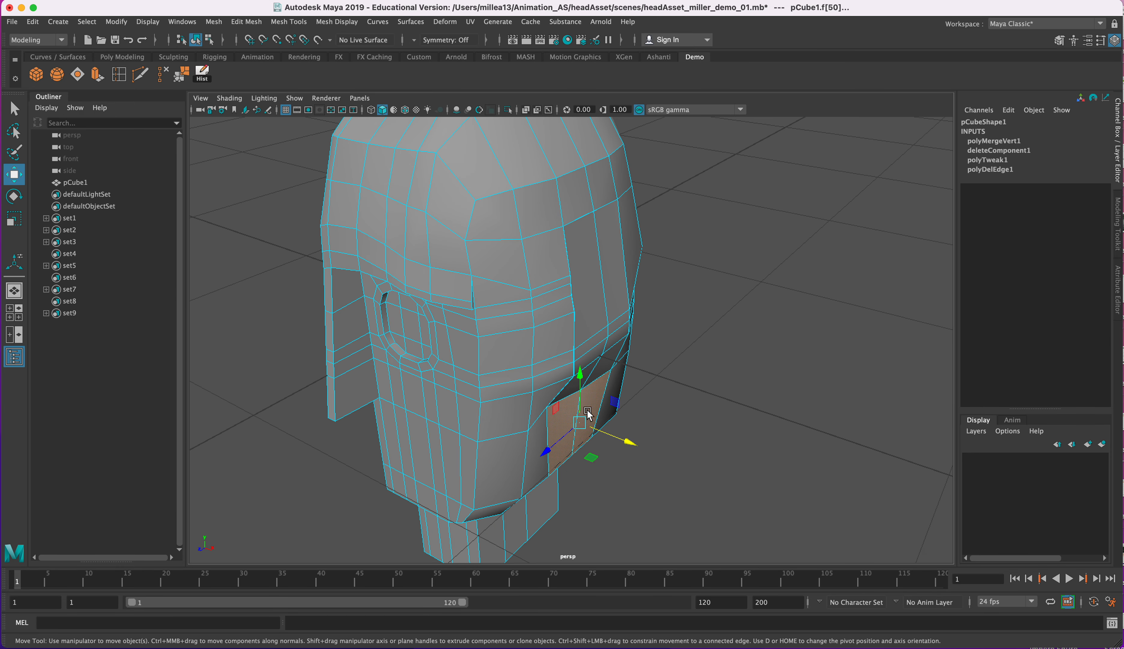
Select the narrow band of faces above the jaw on the head's side and shift it slightly
left_click(620, 320)
key("q")
left_click(593, 342, "shift")
left_click(614, 335, "shift")
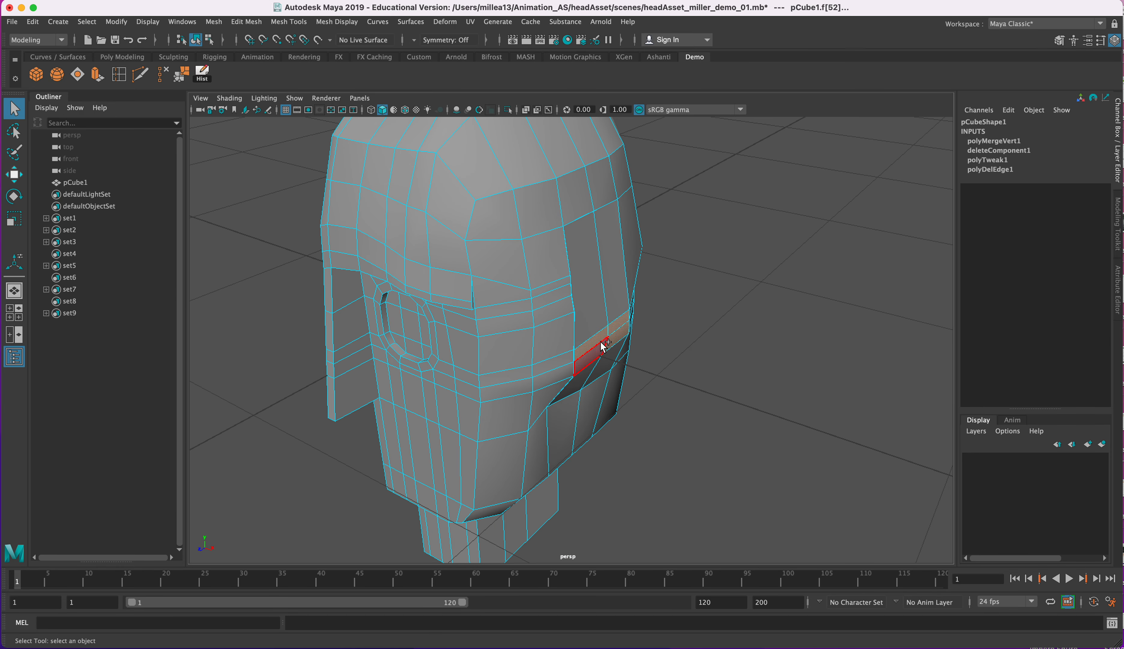
left_click_drag(587, 378, 593, 330, "alt")
key("w")
left_click_drag(648, 307, 629, 321)
Inspect the side of the head and the gap at the side step, selecting the short horizontal edge in front of it
left_click_drag(627, 321, 599, 333, "alt")
left_click_drag(485, 351, 585, 334, "alt")
right_click_drag(510, 329, 523, 331)
left_click(523, 331)
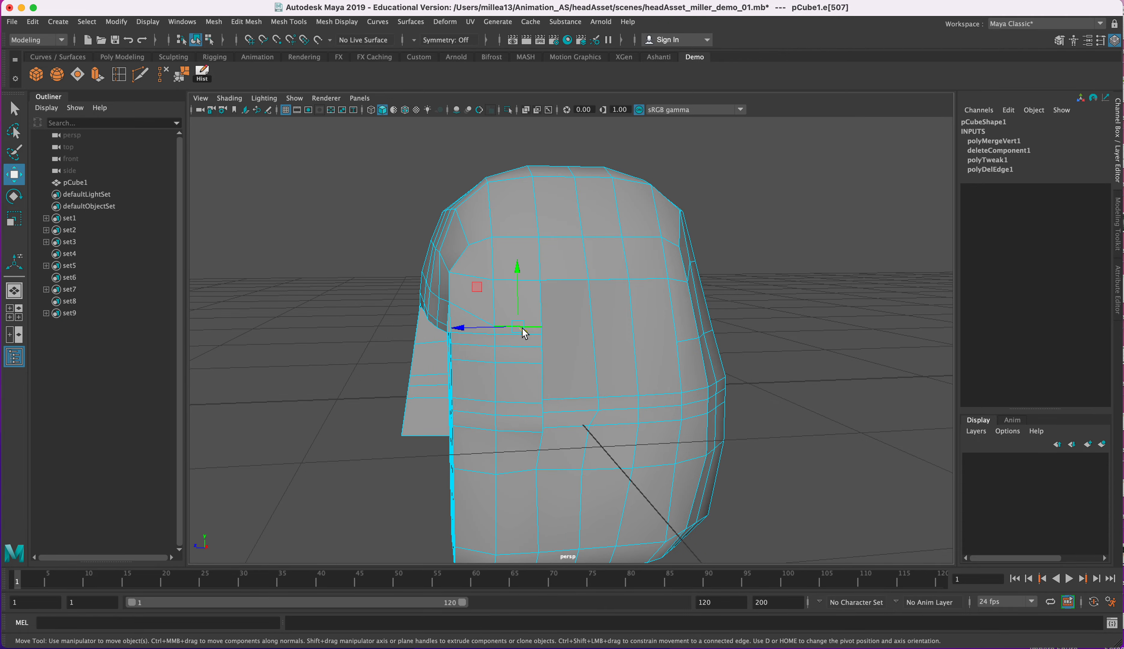
left_click_drag(543, 373, 472, 346, "alt")
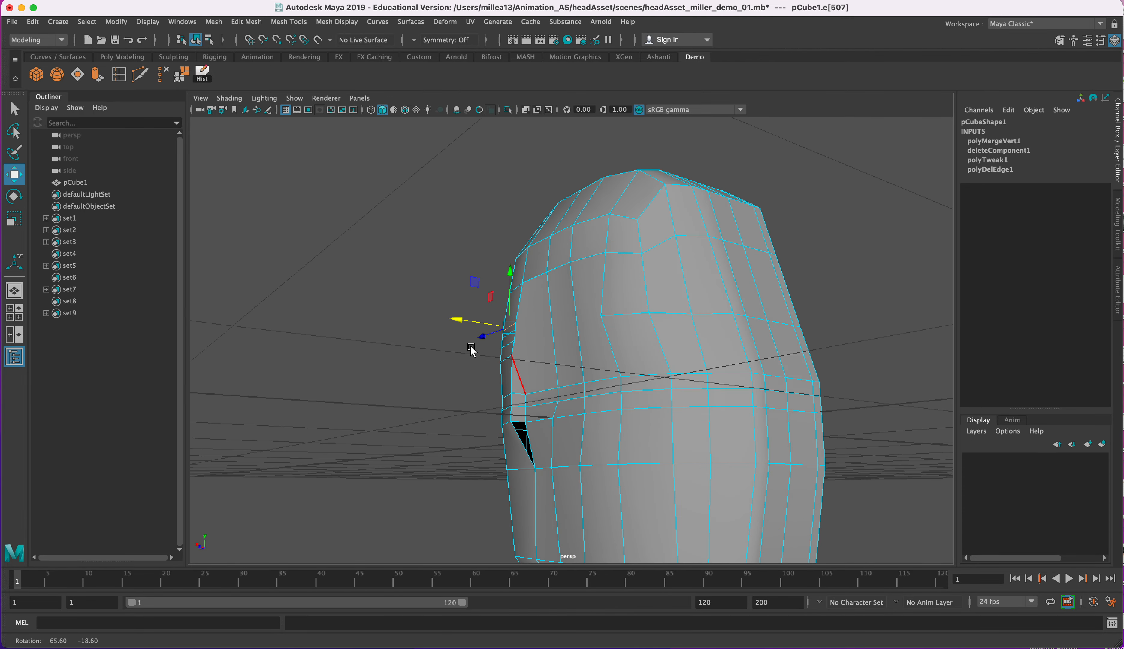
left_click_drag(537, 321, 601, 353, "alt")
Select the two-column block of faces on the head's side, from the temple row down to the cheek loop
right_click_drag(600, 353, 602, 382)
left_click(586, 328)
left_click(620, 322, "shift")
left_click(614, 414, "shift")
left_click_drag(594, 377, 615, 282, "alt")
left_click(613, 420, "shift")
left_click(615, 282)
left_click(668, 279, "shift")
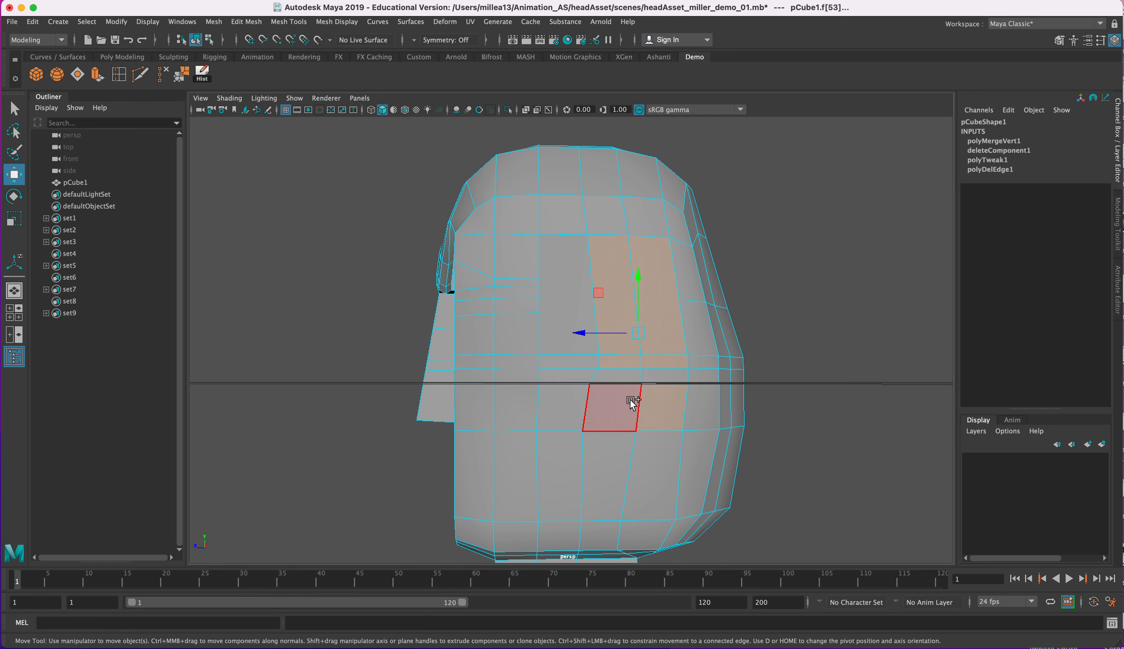
left_click(601, 386, "shift")
left_click_drag(600, 386, 625, 376, "alt")
Straighten the vertical edge loop at the front of the ear area by scaling it to 0 in Z
left_click(868, 237)
right_click_drag(580, 164, 572, 142)
key("r")
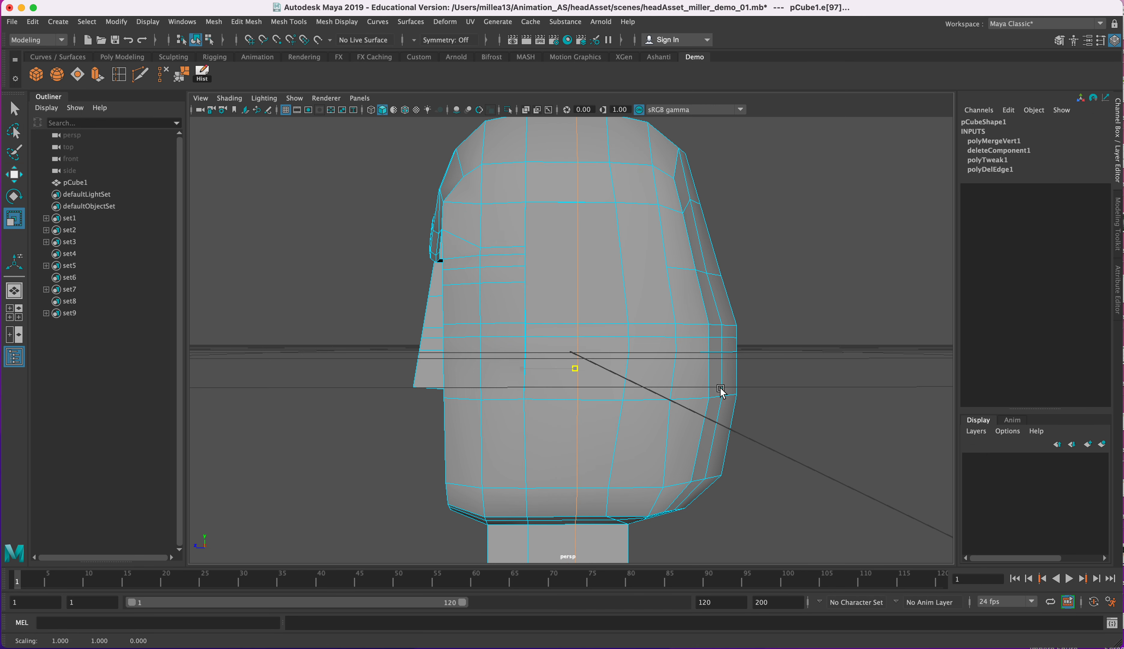
left_click_drag(667, 366, 734, 297, "alt")
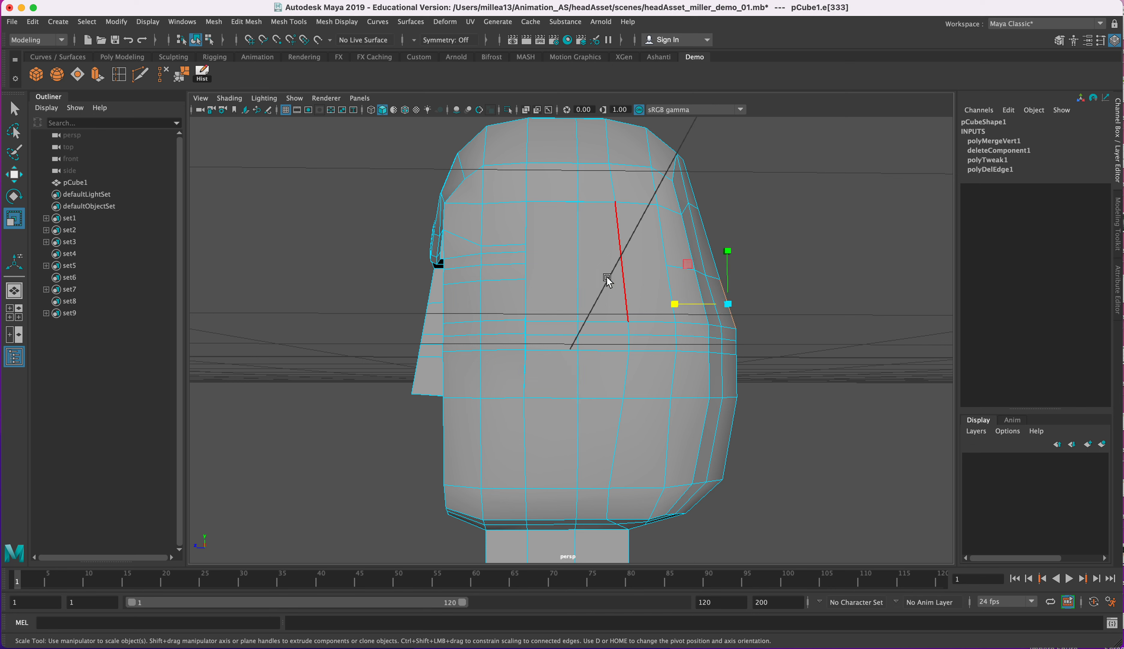
Select the two-column block of ear faces behind the straightened edge loop and extrude them with a slight inset
right_click(591, 229)
left_click(613, 252)
left_click(639, 258, "shift")
left_click(609, 342, "shift")
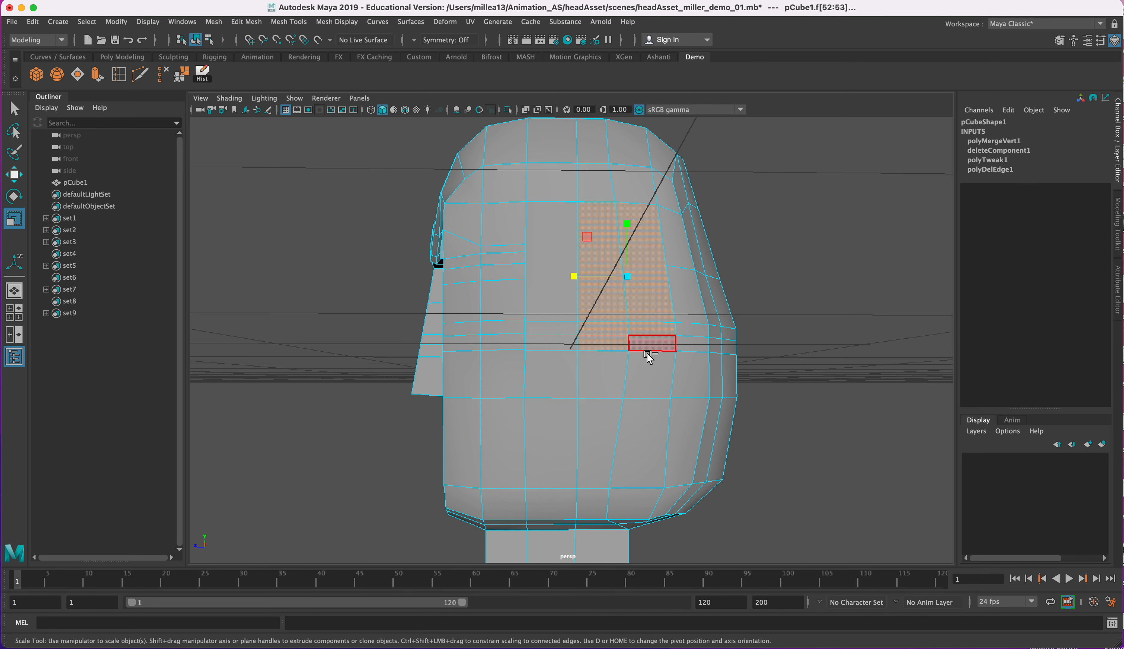
left_click_drag(610, 387, 571, 387, "alt")
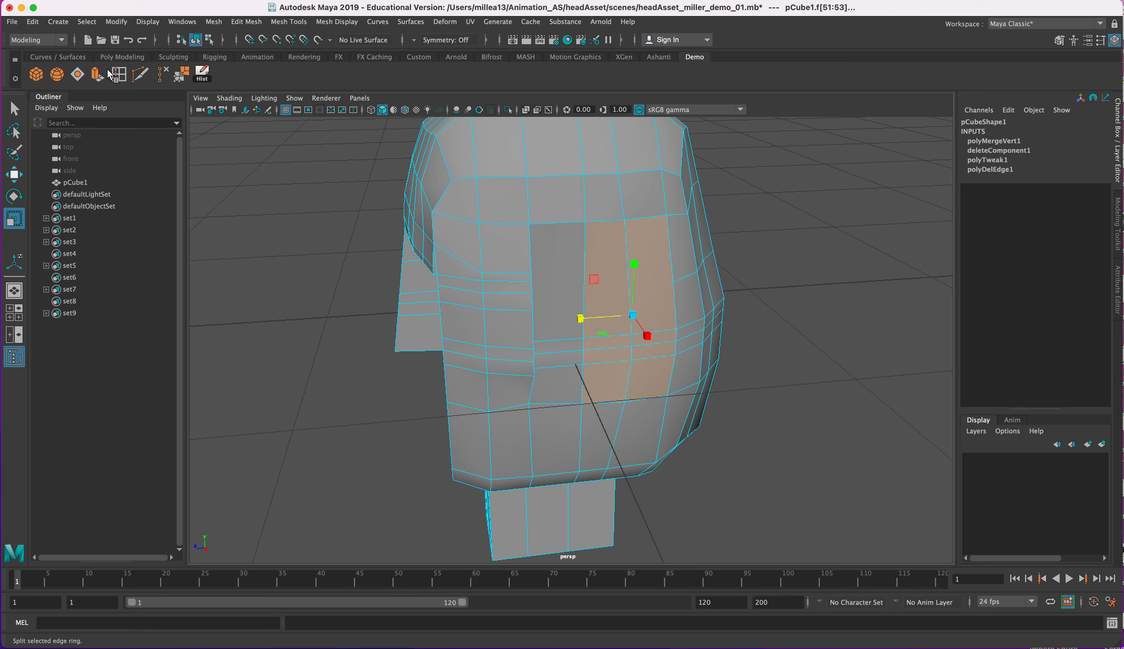
key("ctrl+e")
left_click_drag(499, 278, 682, 308, "alt")
left_click_drag(717, 354, 672, 397, "alt")
Extrude the ear faces again with a Translate X of -0.052 and save the scene
key("ctrl+e")
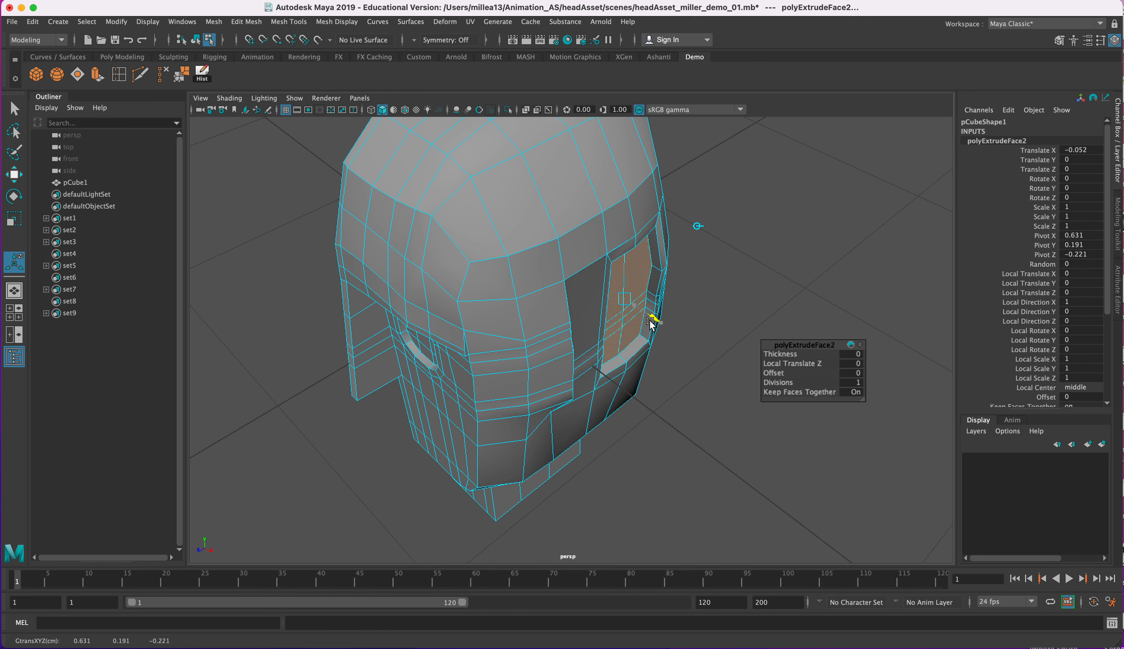
left_click_drag(735, 263, 316, 286, "alt")
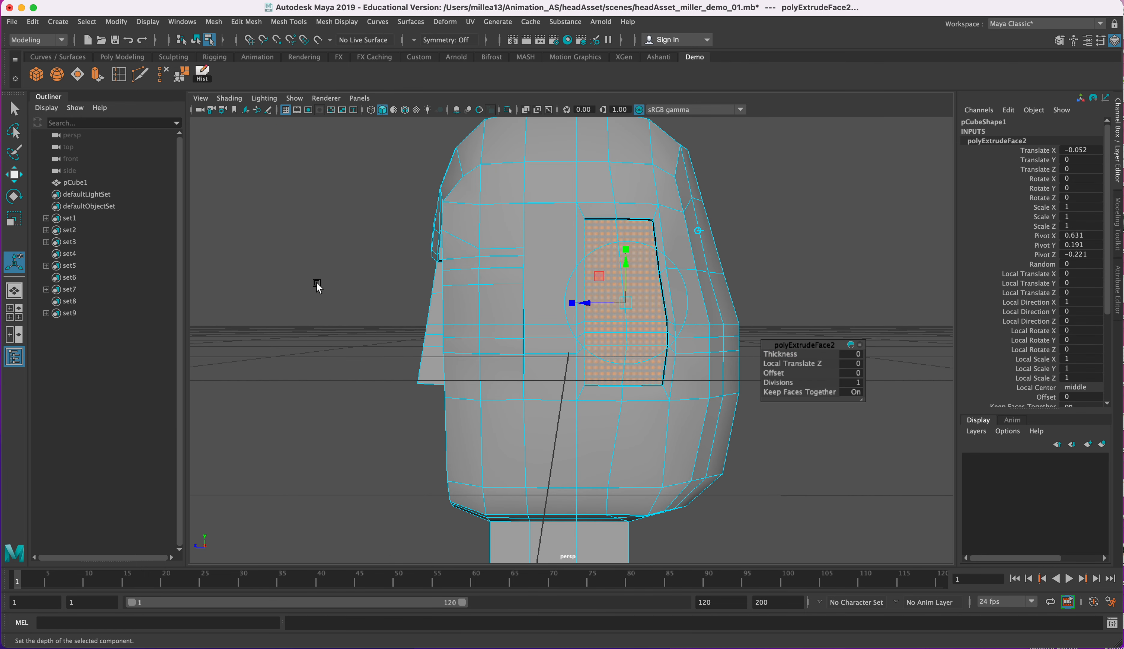
left_click(317, 286)
left_click_drag(525, 322, 530, 246, "alt")
key("ctrl+s")
Pull the row of vertices at the upper back of the head outward to round the skull
left_click_drag(592, 261, 626, 329, "alt")
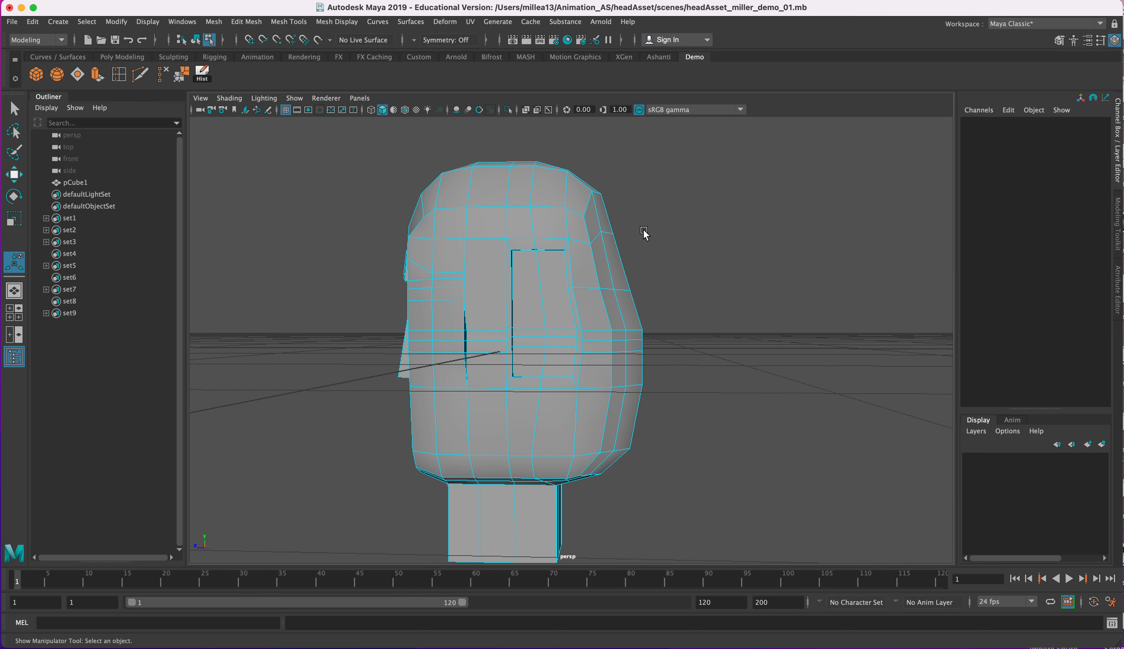
right_click(640, 214)
right_click_drag(643, 214, 643, 216)
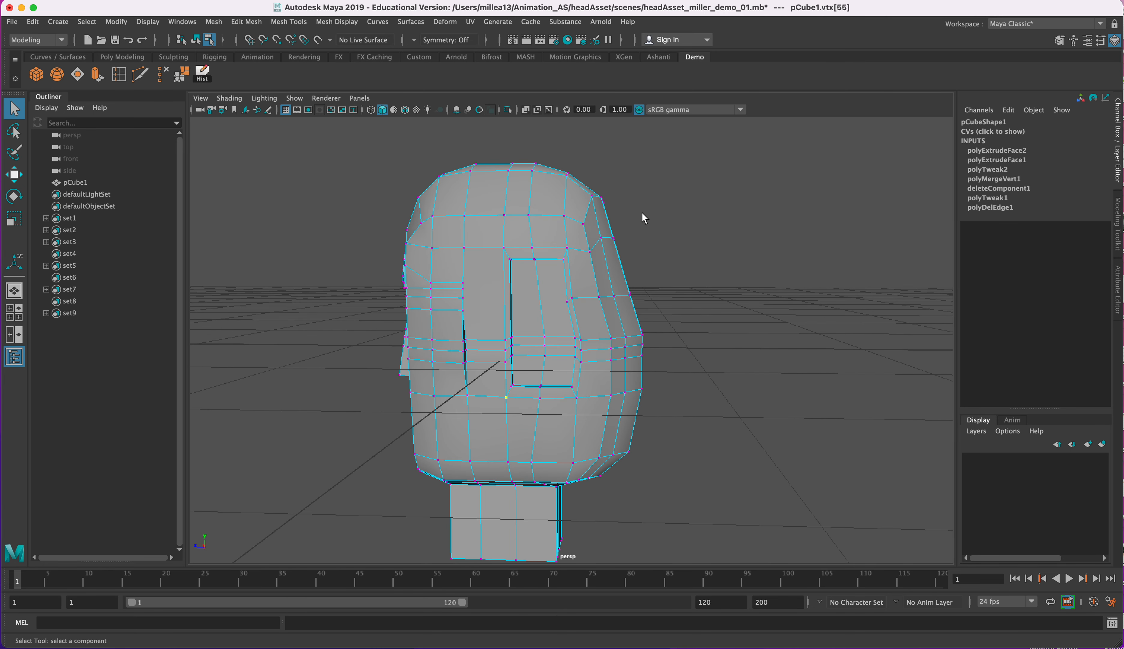
key("w")
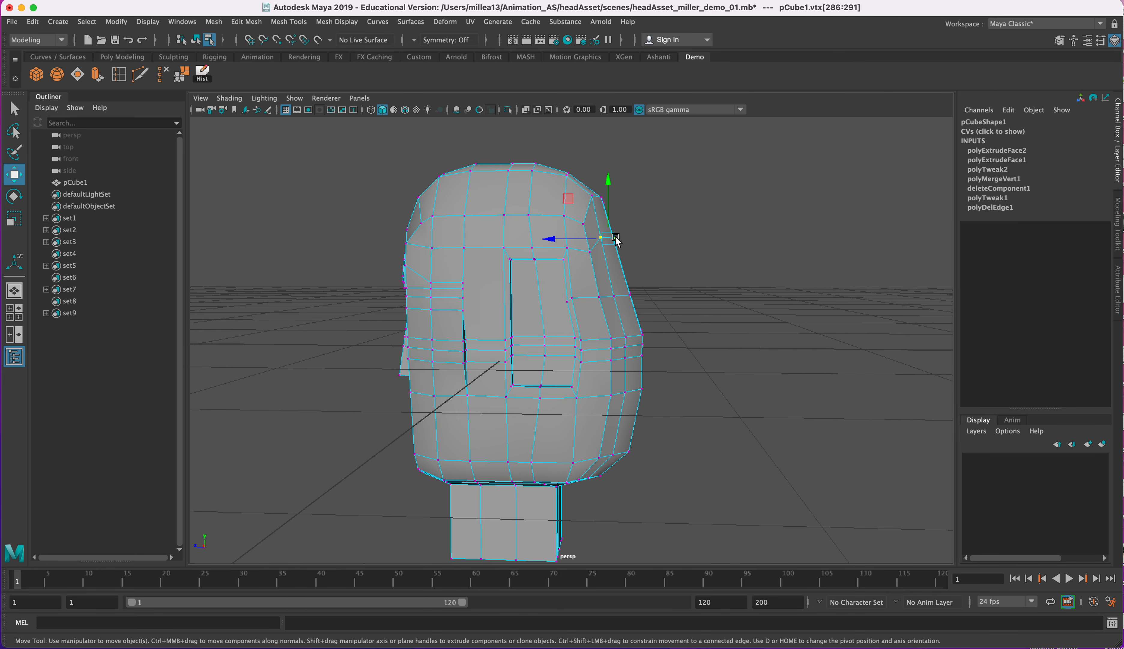
left_click_drag(576, 241, 574, 241)
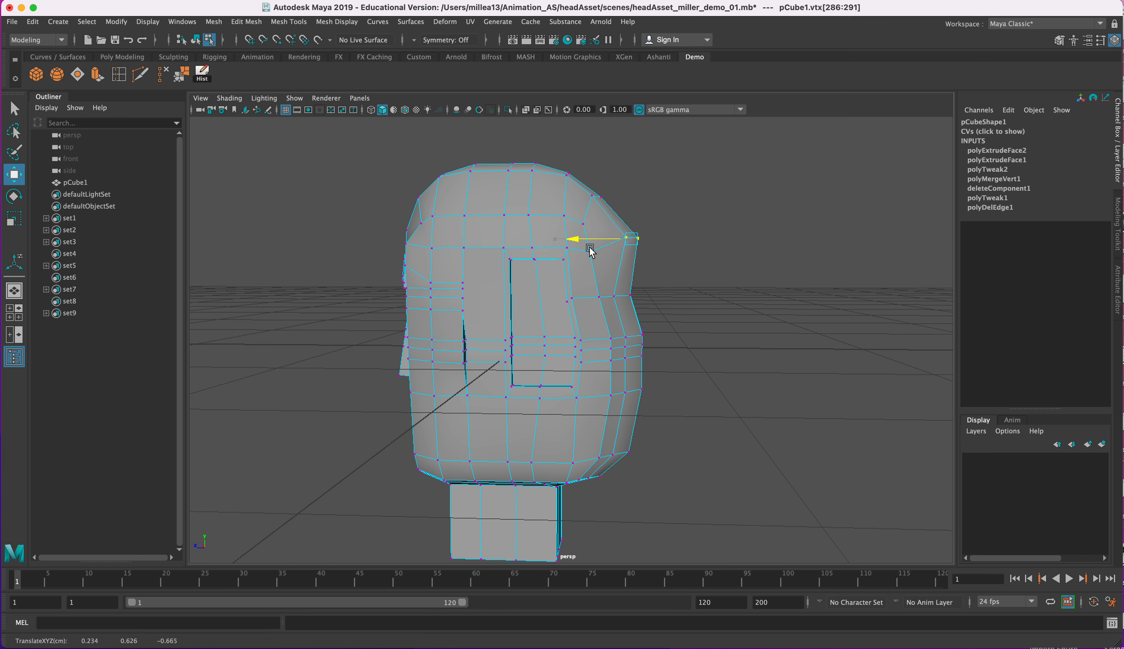
Move the next row of vertices down the back of the head outward to continue the rounded profile
left_click_drag(616, 168, 550, 198)
left_click_drag(630, 272, 632, 262, "alt")
left_click_drag(594, 298, 590, 294)
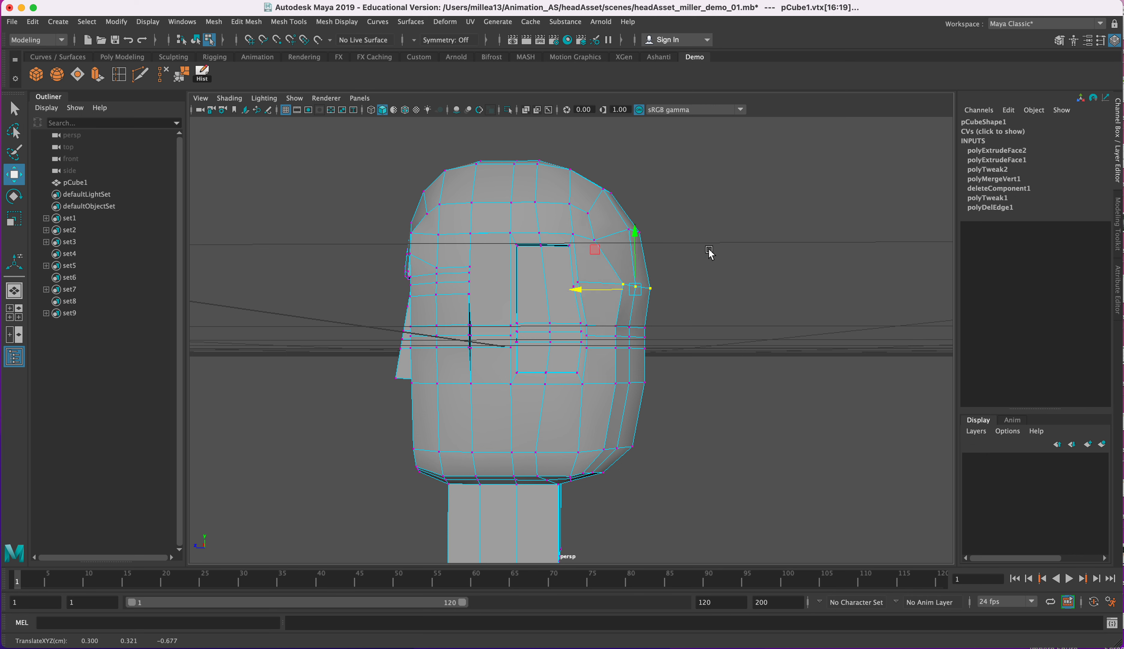
left_click(657, 246)
left_click_drag(622, 299, 552, 289)
Pull the lower vertices at the back of the head forward so the profile tapers toward the neck
left_click_drag(616, 328, 562, 306, "alt")
left_click(618, 349)
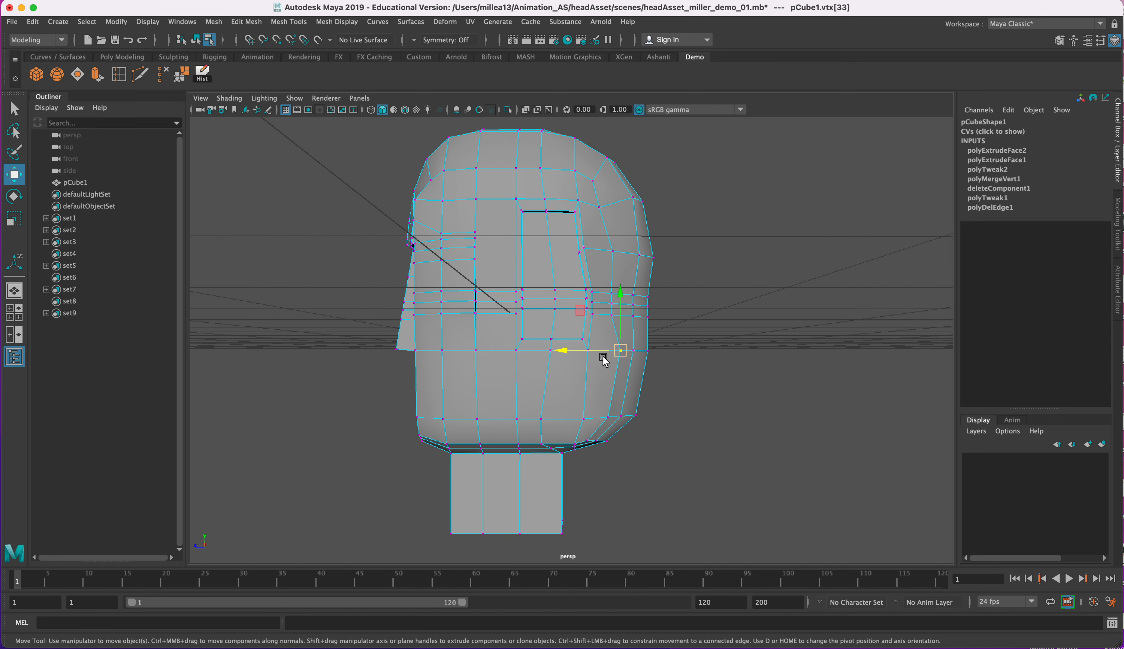
left_click_drag(567, 350, 557, 356)
left_click_drag(664, 288, 648, 382)
left_click_drag(549, 405, 635, 357)
left_click_drag(617, 278, 566, 295, "alt")
right_click_drag(559, 296, 565, 346)
left_click_drag(551, 329, 630, 281, "alt")
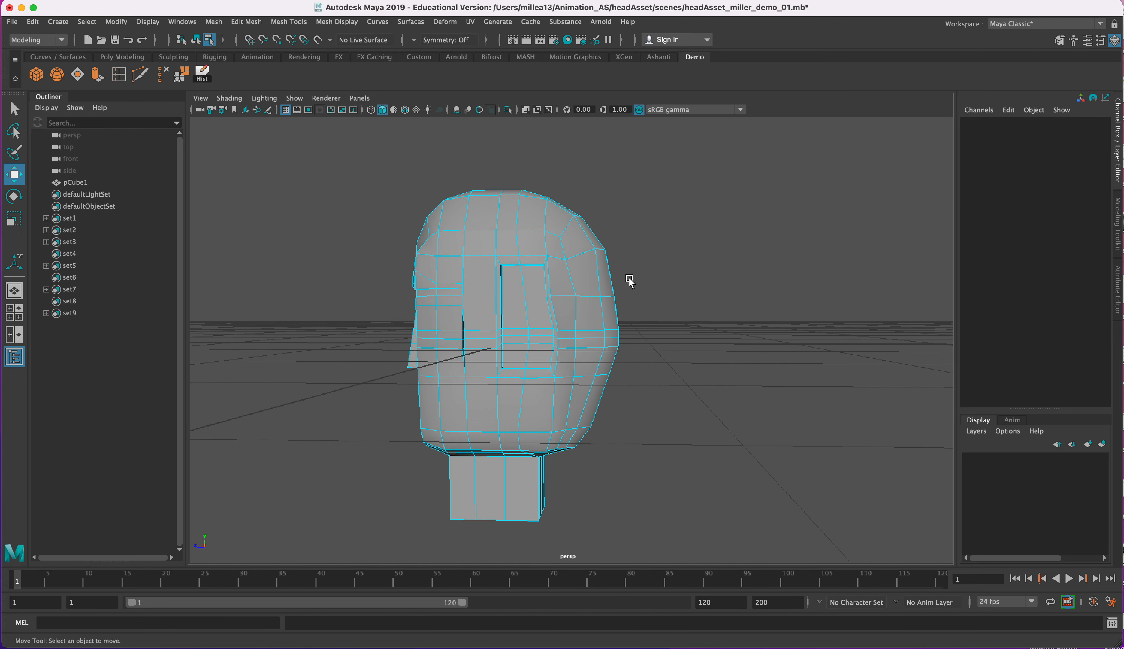
Shift the mid-height back vertices slightly outward and raise the lower back vertices above the neck
right_click_drag(595, 274, 638, 281)
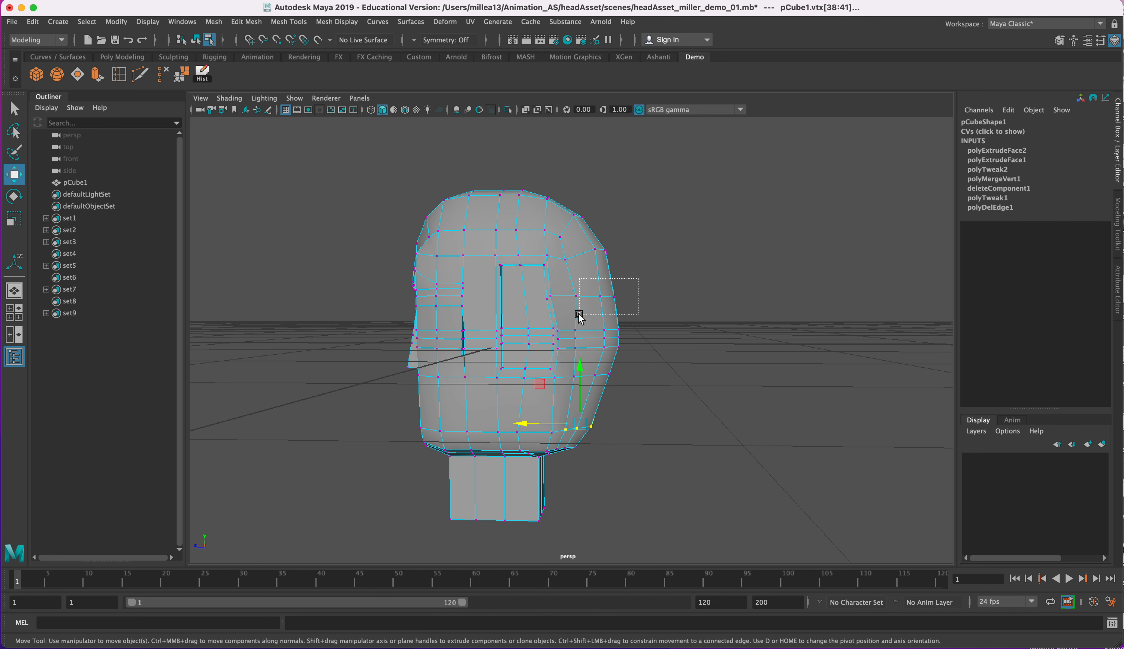
left_click_drag(564, 297, 566, 294)
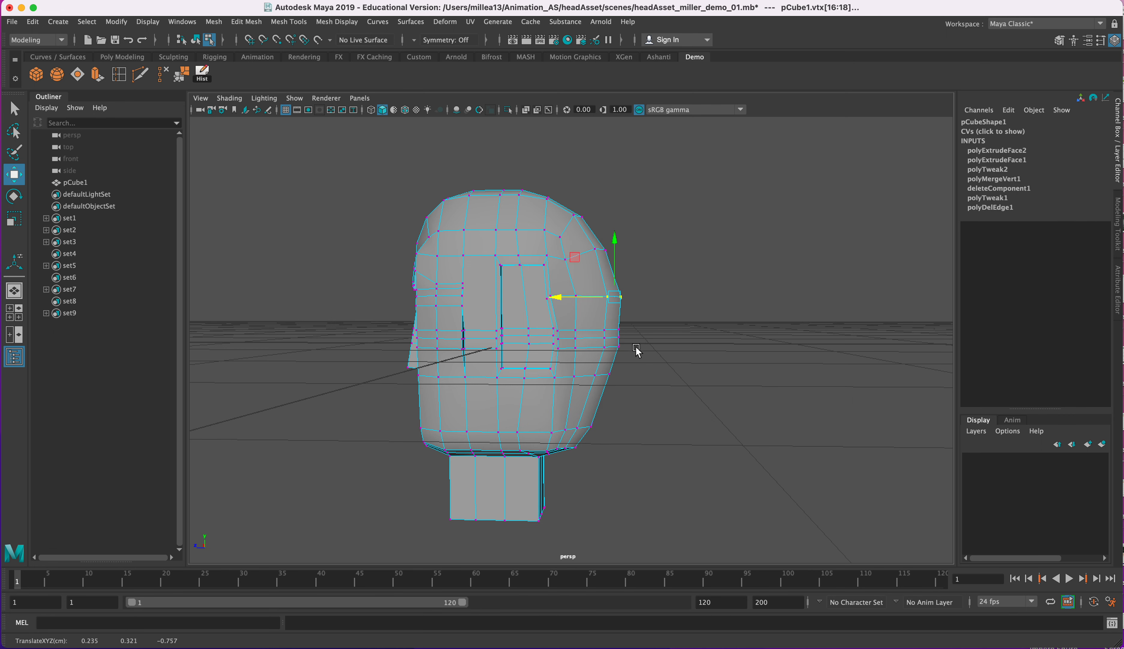
left_click_drag(643, 424, 644, 417, "alt")
middle_click_drag(638, 417, 640, 406, "alt")
left_click_drag(637, 392, 599, 433)
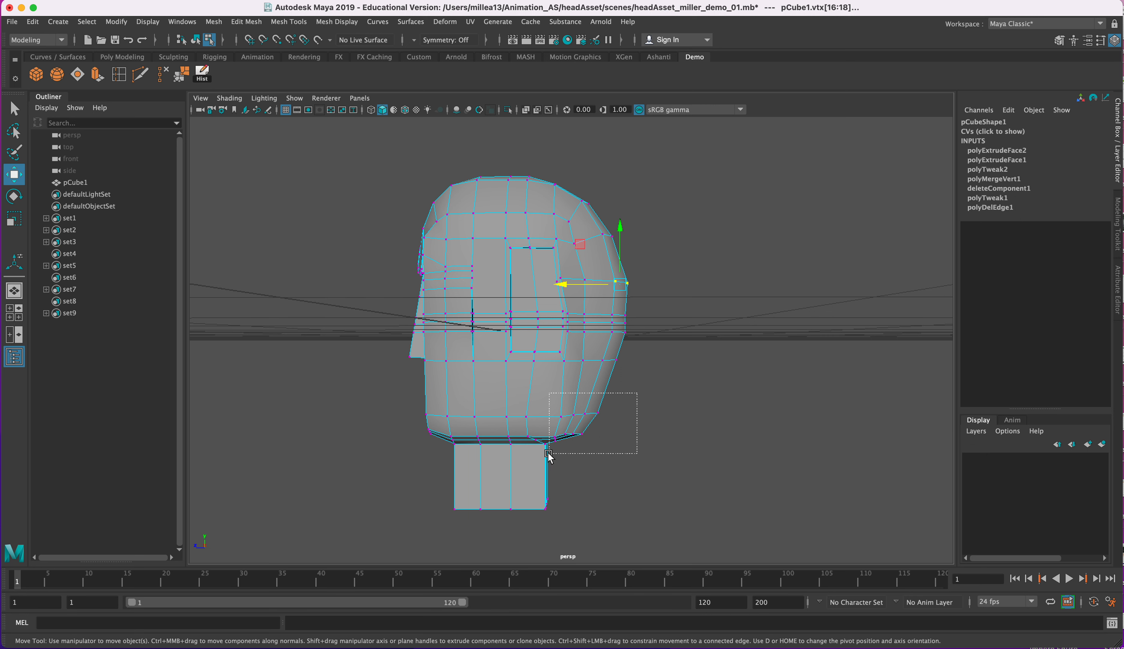
left_click_drag(576, 375, 573, 359)
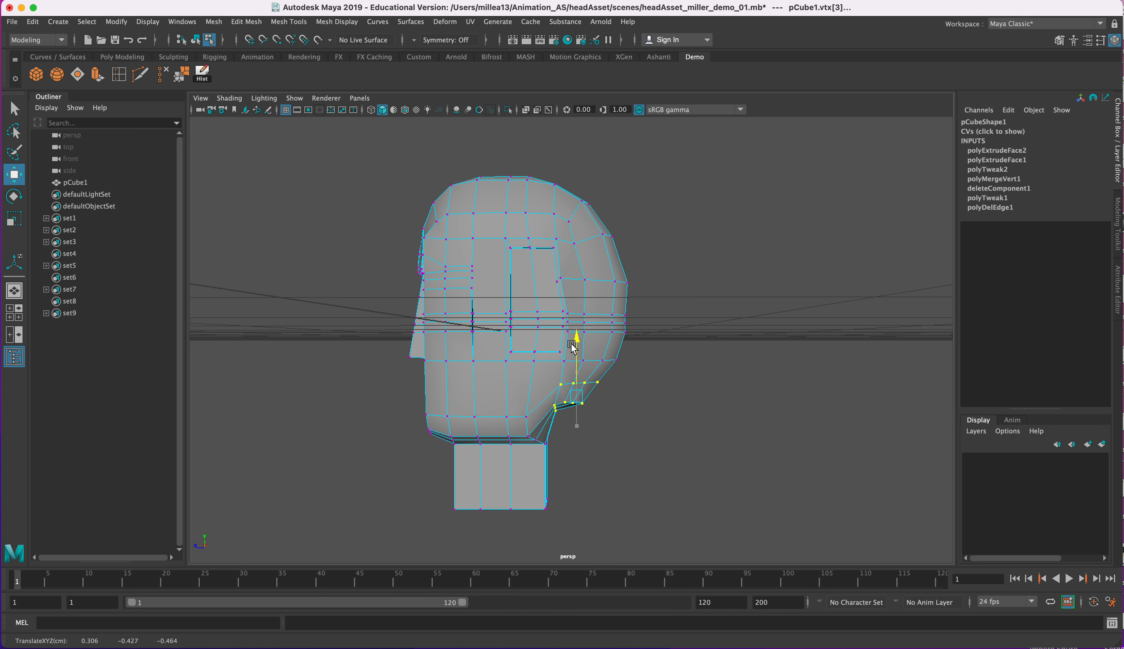
left_click_drag(578, 336, 578, 331)
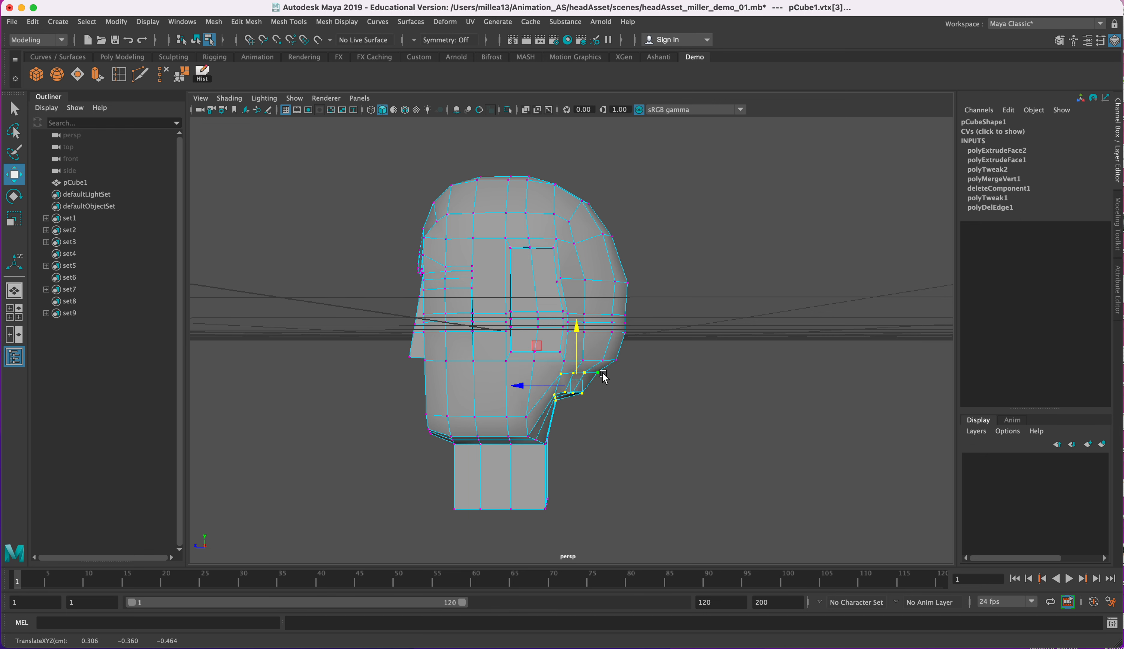
Rotate the raised lower back vertices into a slope toward the neck and shift them down and back
key("e")
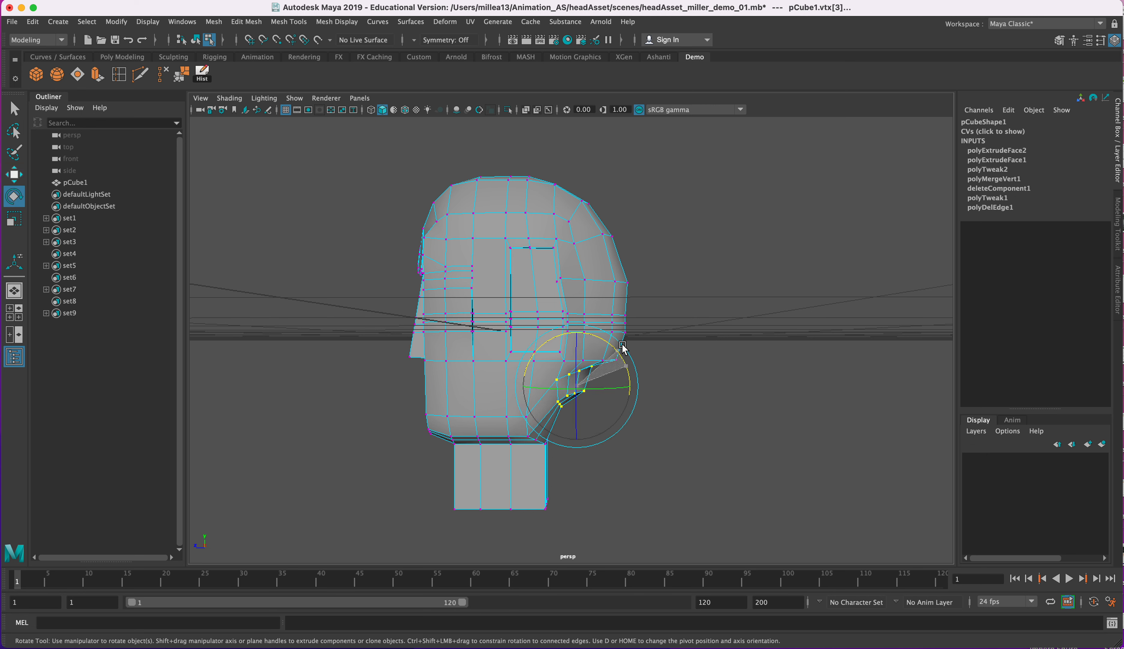
left_click_drag(622, 347, 606, 373)
key("w")
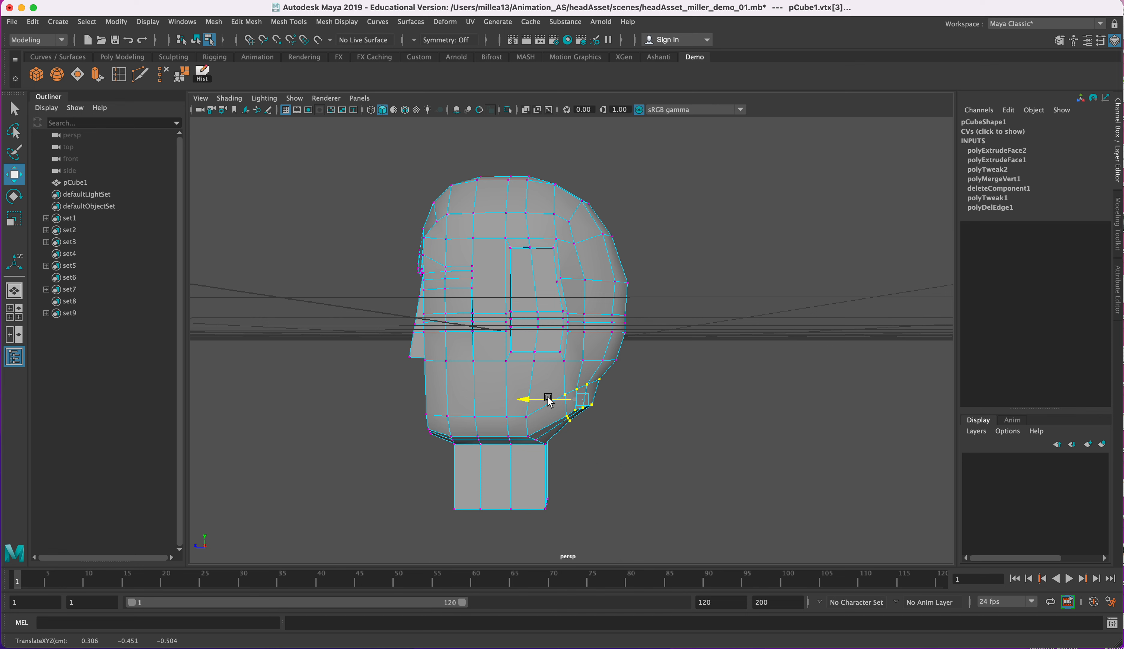
Pull the row of back vertices below mid-height forward so the profile tapers smoothly toward the neck
left_click_drag(632, 347, 564, 365)
left_click(599, 353)
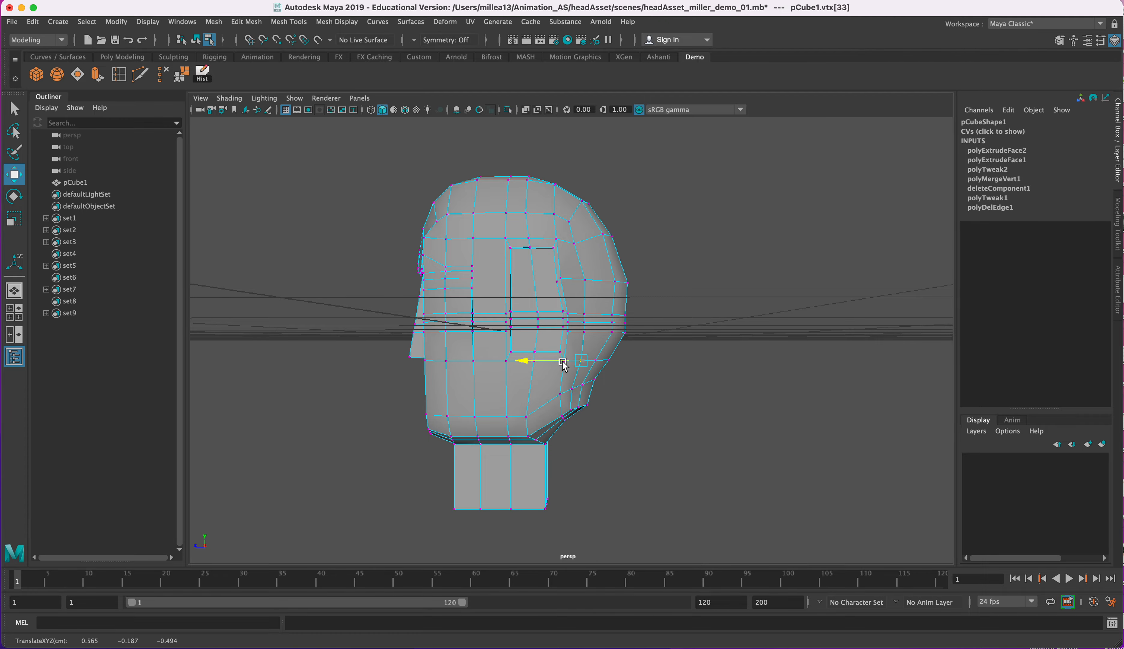
left_click_drag(672, 335, 651, 363, "alt")
scroll(700, 303, "up", 4)
right_click_drag(656, 356, 656, 330)
left_click(656, 353)
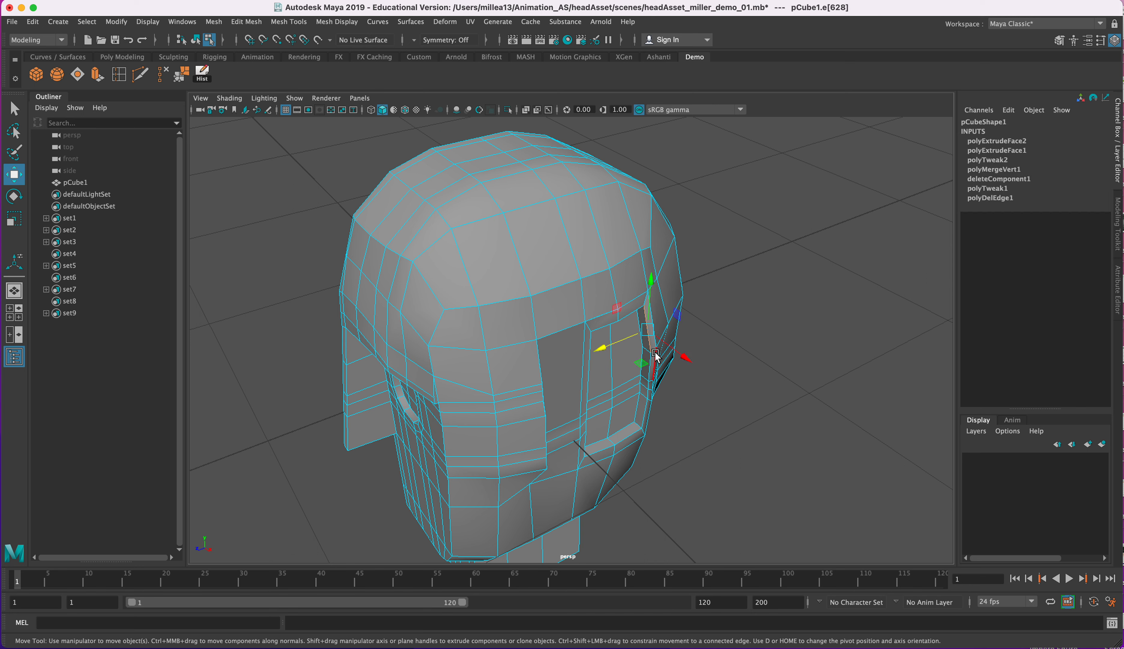
left_click(737, 361)
key("q")
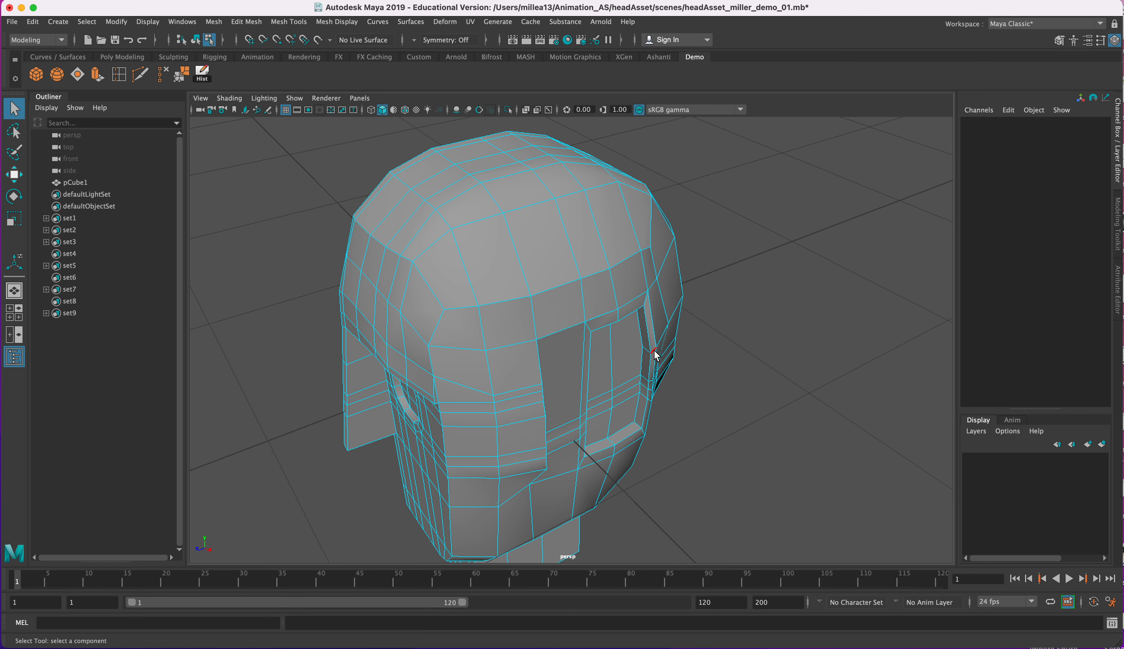
left_click(656, 353)
left_click_drag(655, 353, 399, 308, "alt")
key("w")
left_click(692, 309)
Delete the extra short horizontal edges behind the ear on the side of the head
left_click_drag(692, 308, 691, 375, "alt")
right_click_drag(583, 353, 581, 321)
left_click_drag(570, 363, 567, 364, "alt")
left_click(571, 371)
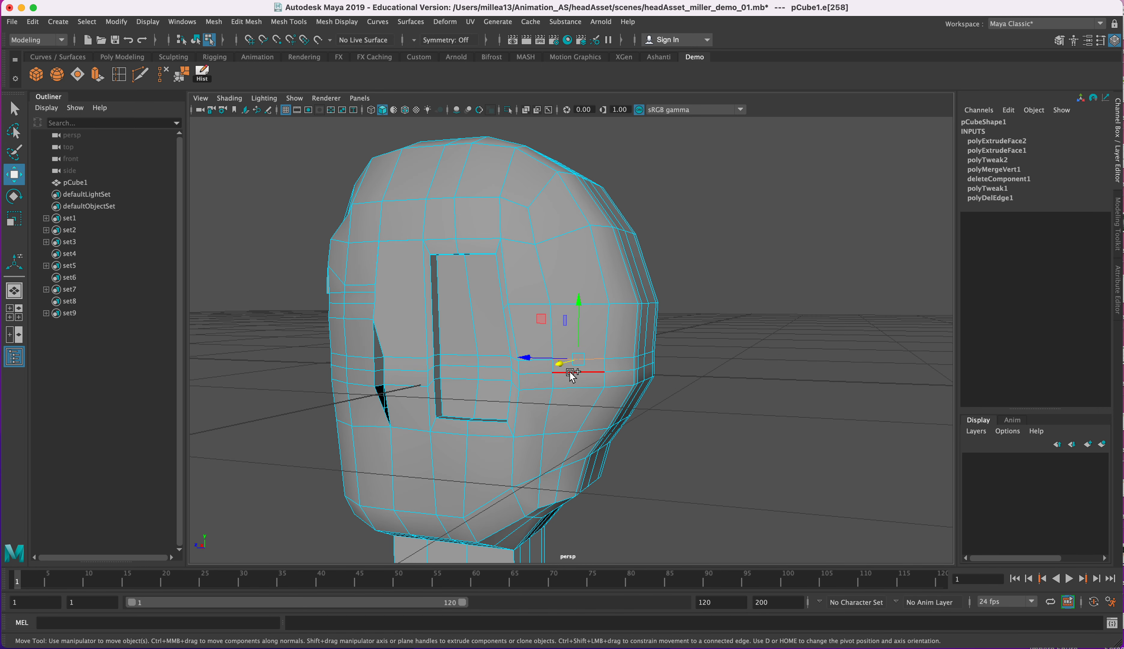
left_click(574, 380, "shift")
mouse_move(574, 380)
left_mouse_down("alt")
mouse_move(636, 437)
mouse_move(615, 413)
mouse_move(871, 358)
mouse_move(870, 397)
mouse_move(578, 372)
left_mouse_up("alt")
key("q")
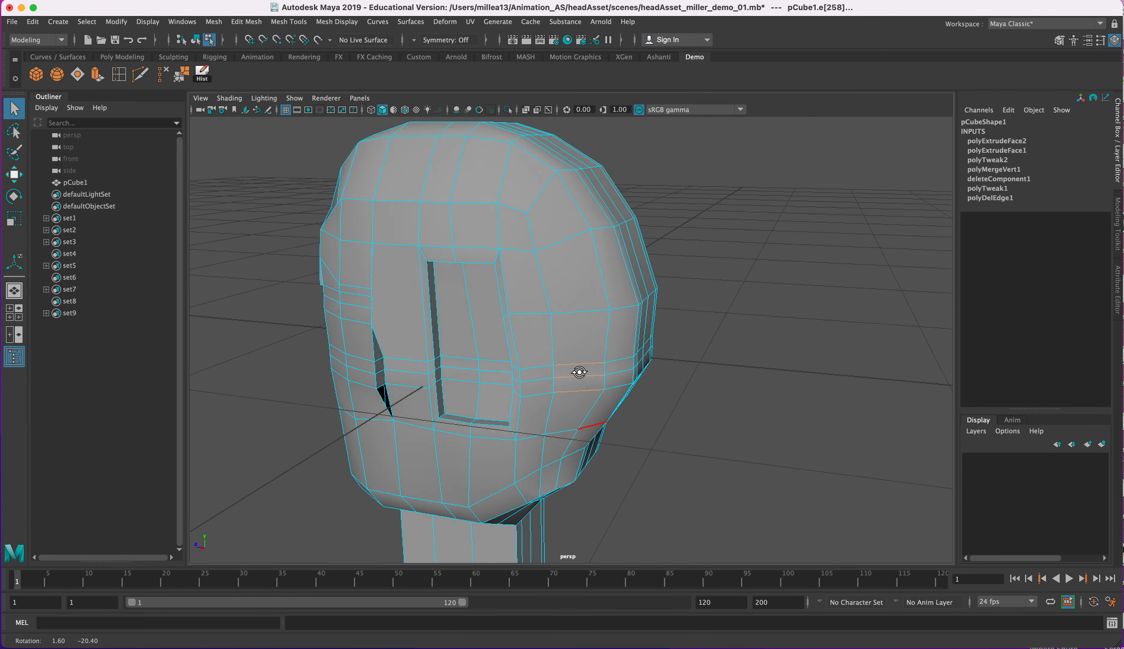
left_click(168, 74)
Delete the remaining short horizontal edges running from behind the ear toward the back of the head
left_click_drag(633, 263, 626, 364, "alt")
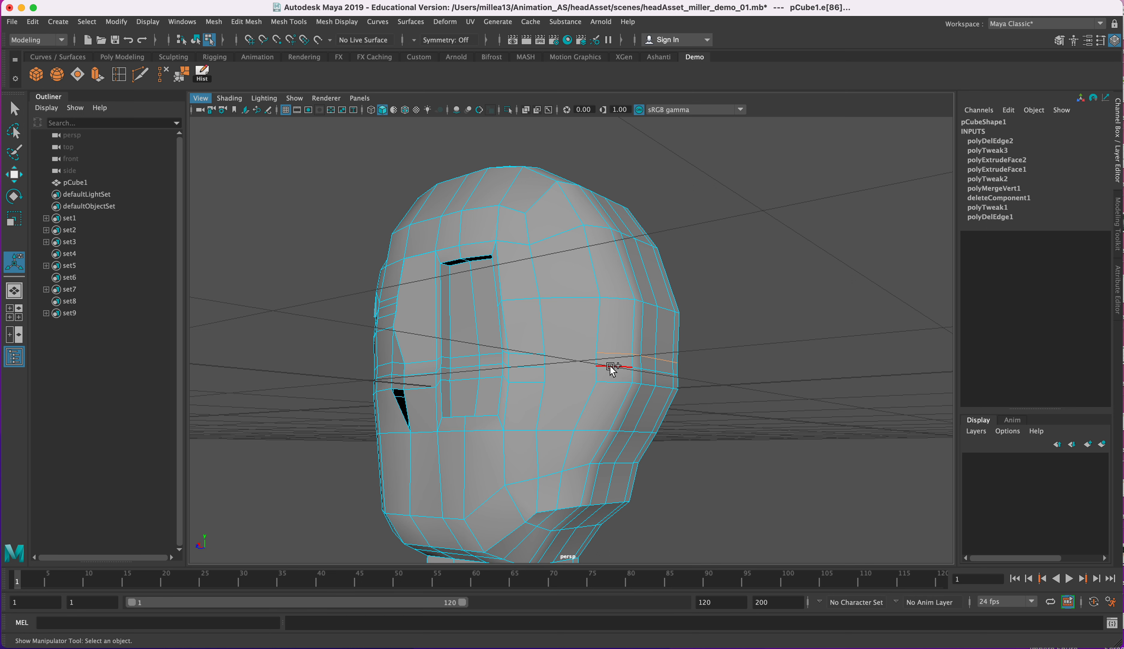
left_click(612, 382, "shift")
left_click(705, 351)
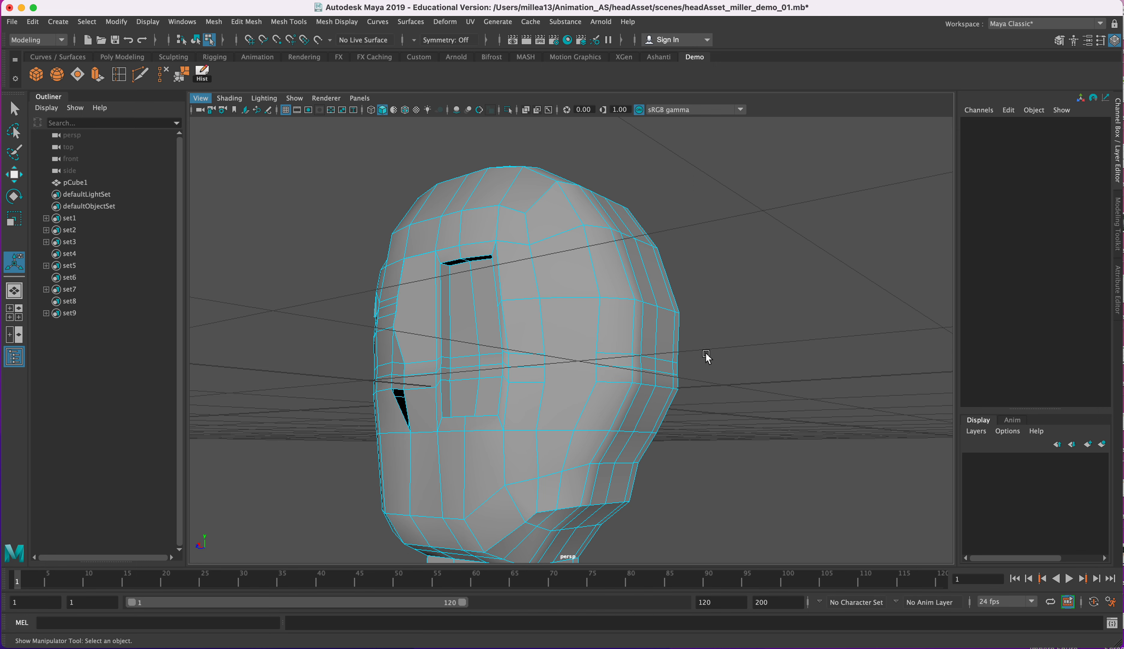
left_click(618, 367)
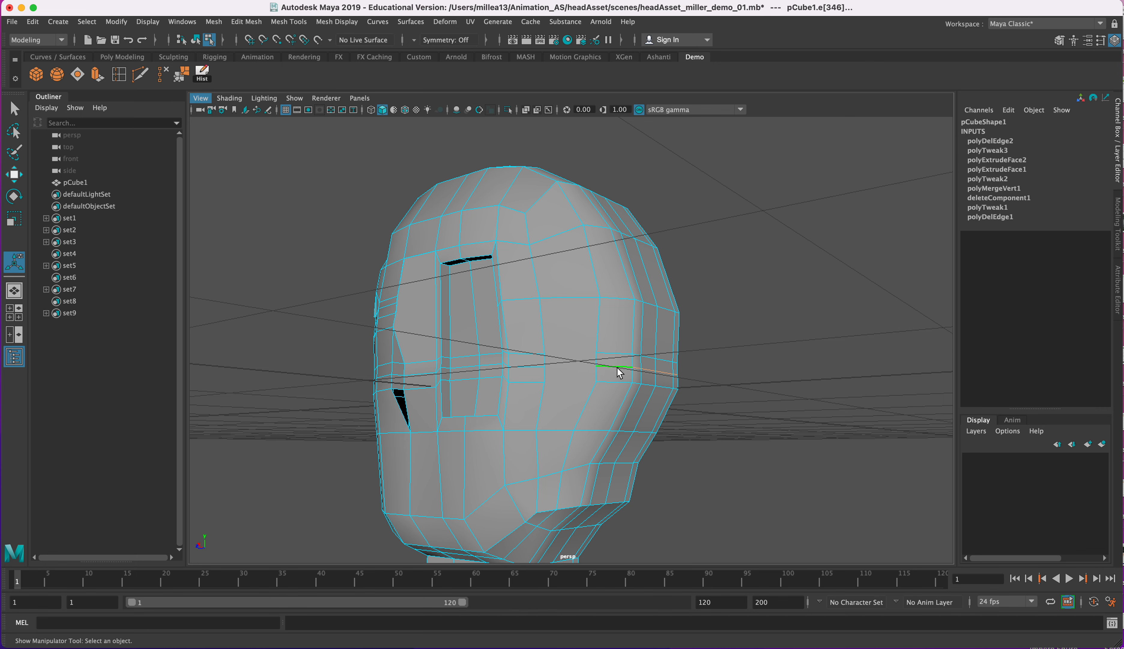
left_click(170, 78)
left_click_drag(726, 376, 630, 353, "alt")
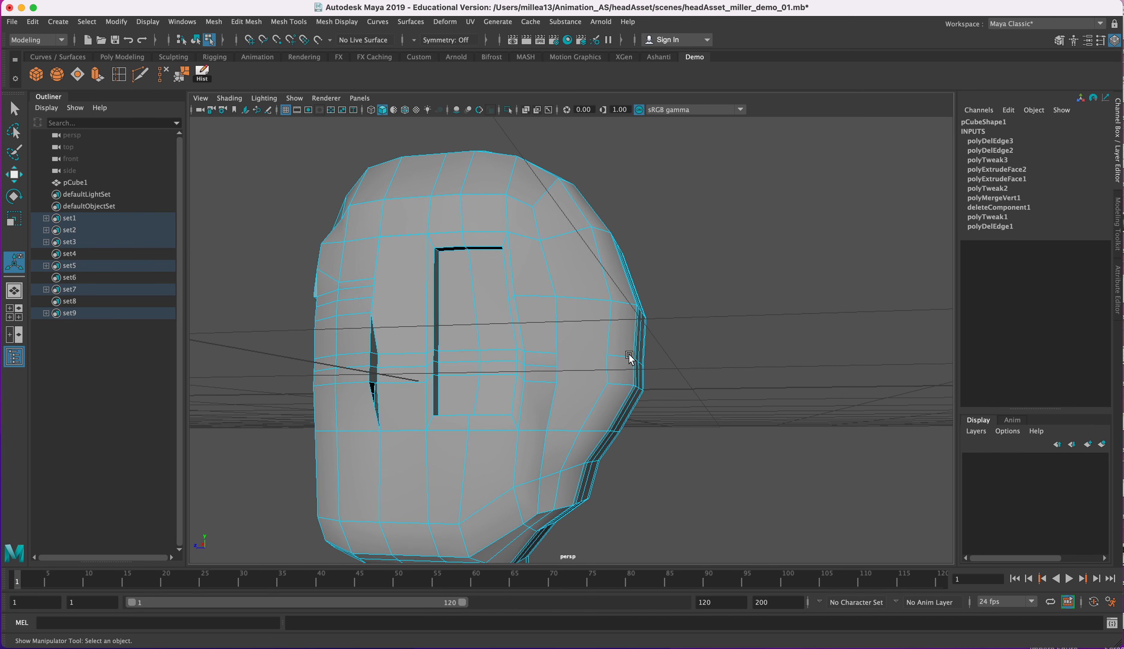
left_click(624, 356)
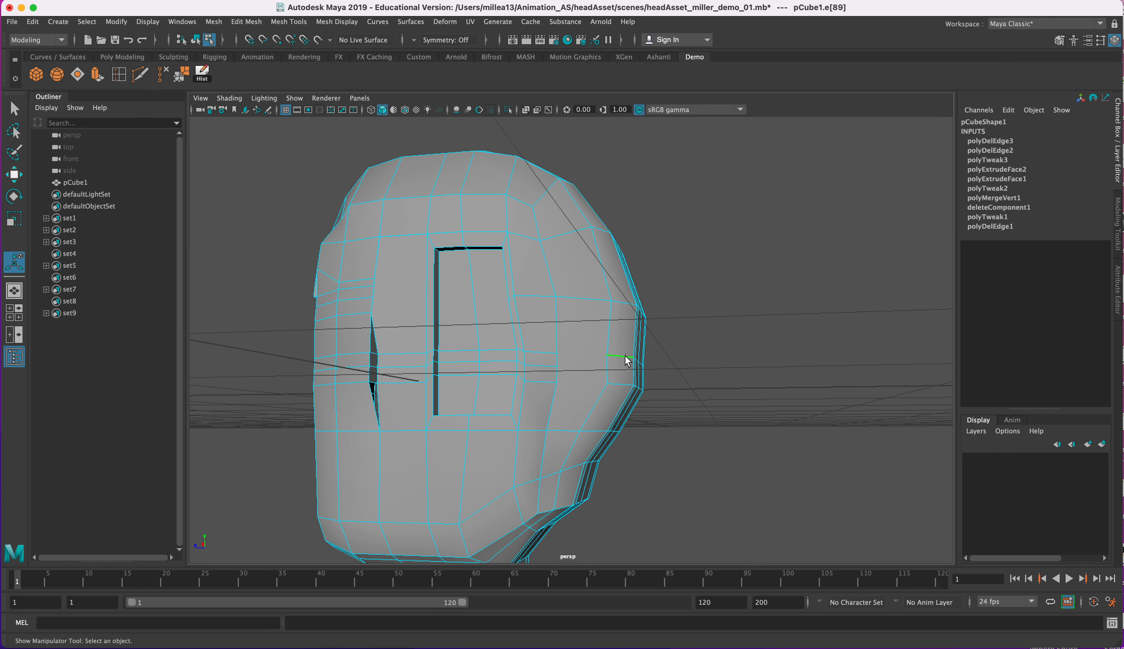
left_click(163, 77)
Try to delete the horizontal edge along the lower jaw above the neck, and undo it
left_click_drag(693, 394, 555, 362, "alt")
left_click_drag(605, 353, 580, 354, "alt")
left_click_drag(563, 263, 497, 384, "alt")
right_click(509, 341)
left_click(502, 352)
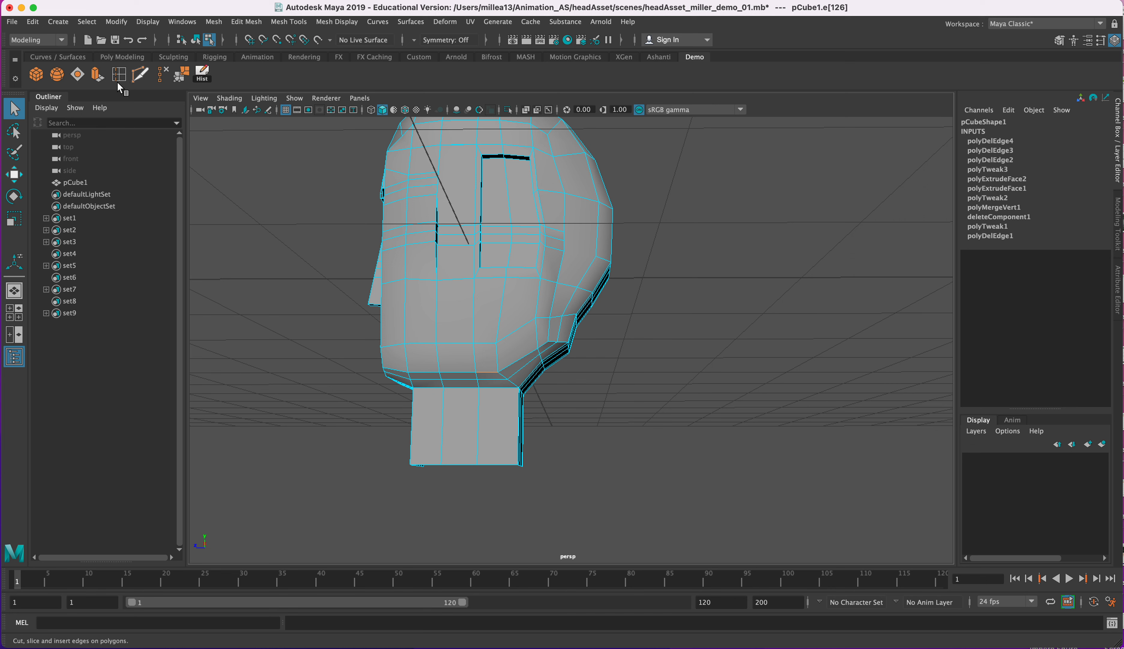
left_click(164, 73)
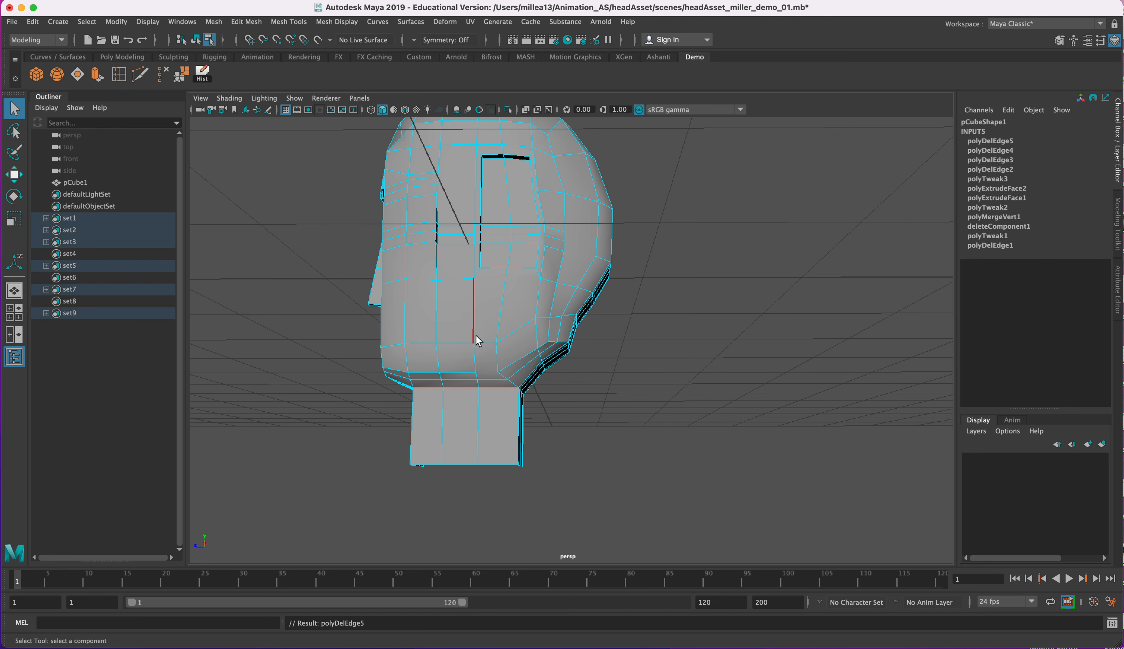
left_click(516, 362)
left_click_drag(566, 345, 557, 299, "alt")
key("ctrl+z")
key("ctrl+z")
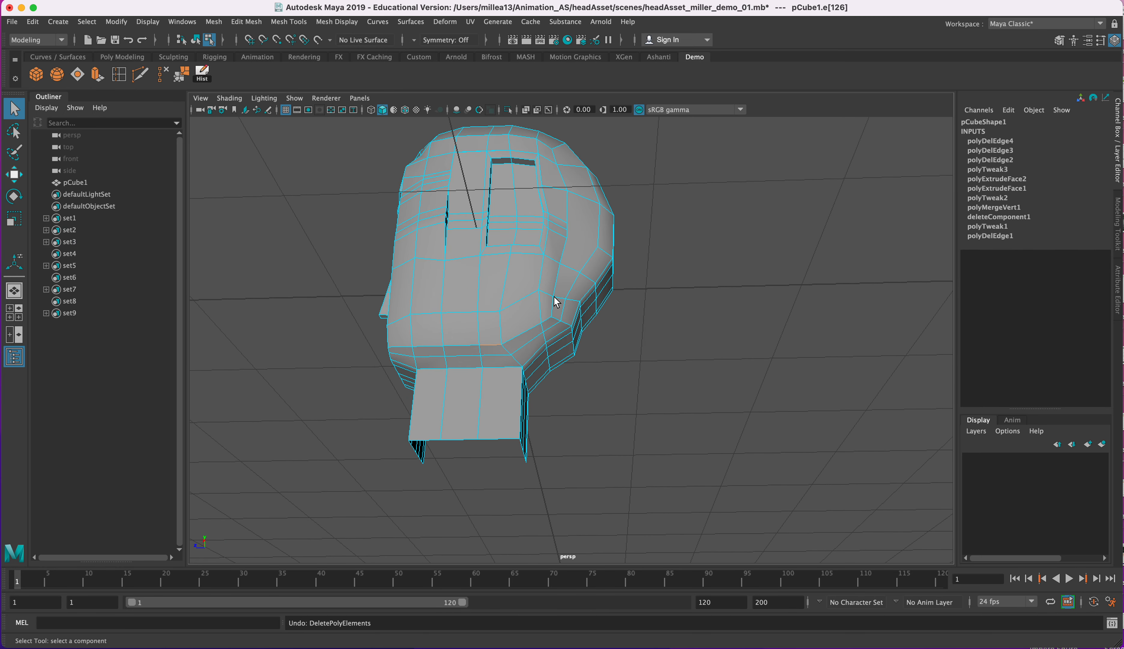
Delete the extra edge under the jaw just above the neck
left_click(502, 354)
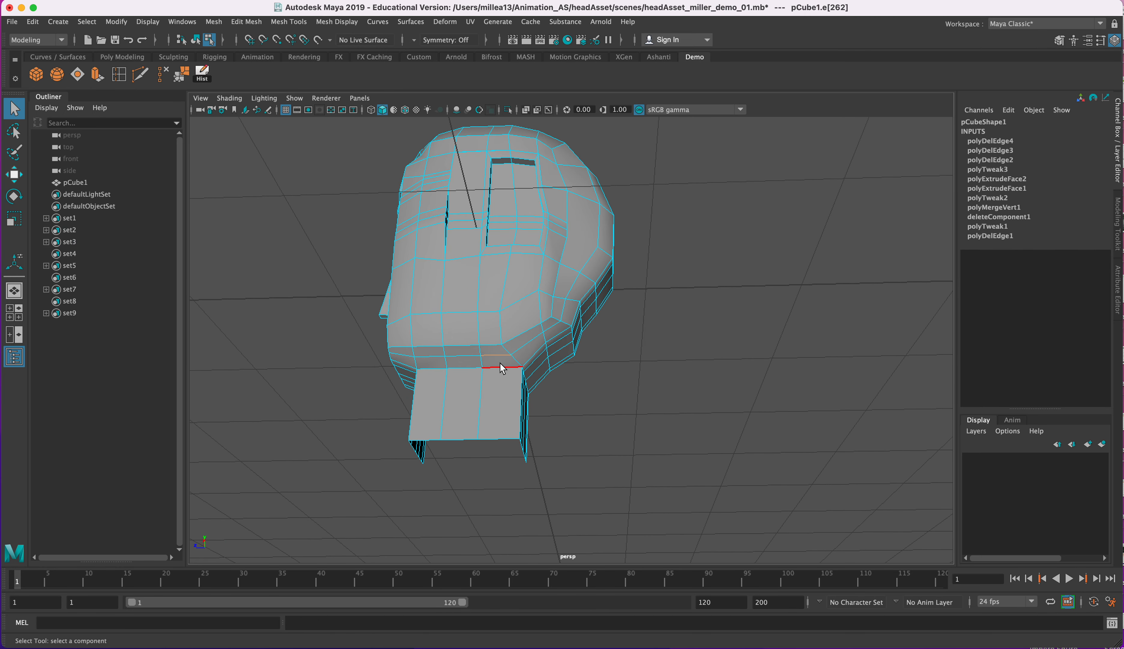
left_click(163, 76)
Delete the vertical run of edges behind the ear, from mid-height down toward the neck
left_click_drag(514, 322, 608, 362, "alt")
left_click_drag(506, 297, 535, 328, "alt")
left_click(530, 343)
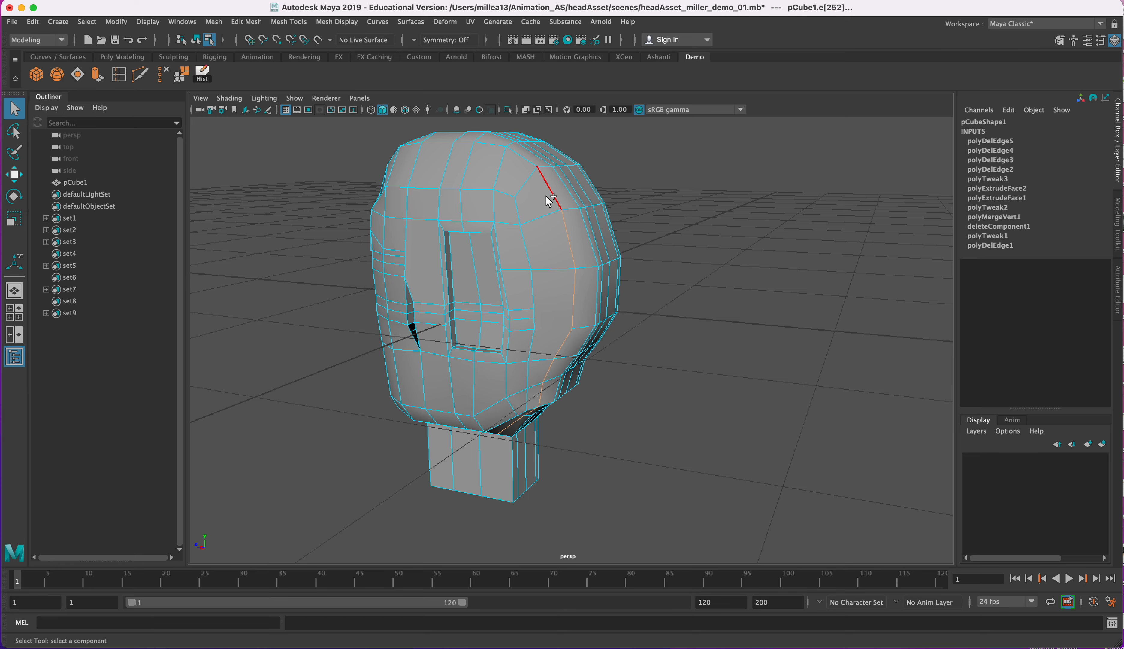
left_click_drag(573, 281, 531, 263, "alt")
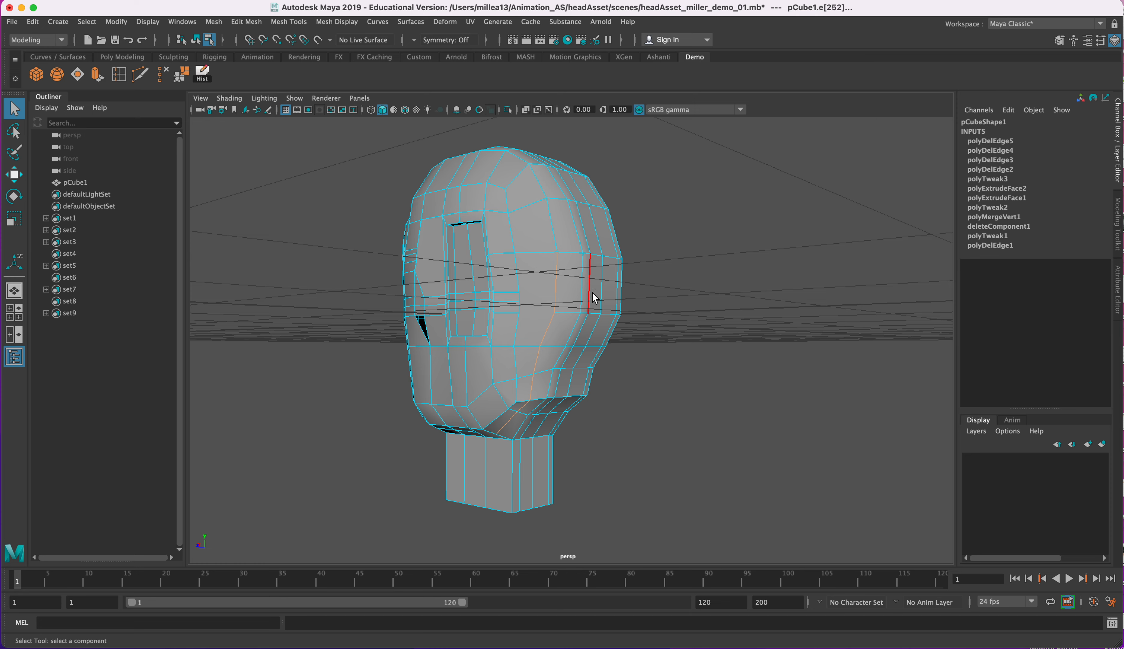
left_click_drag(591, 285, 592, 284, "alt")
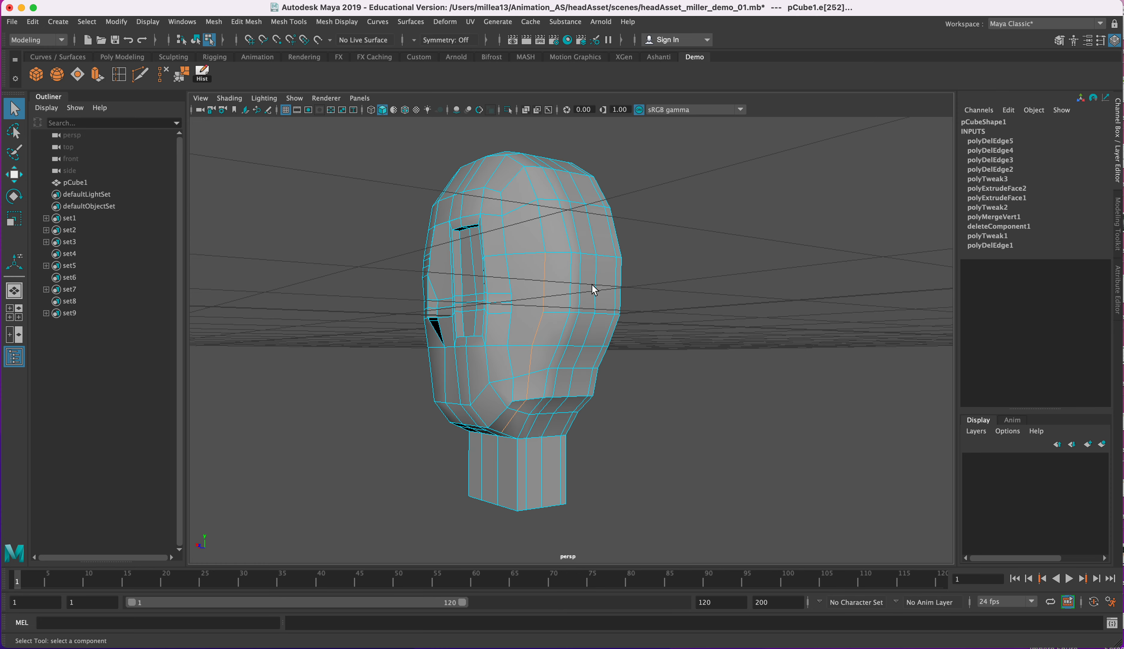
left_click(168, 82)
Adjust the vertices on the side of the head behind the ear
left_click_drag(600, 477, 548, 407, "alt")
right_click_drag(539, 341, 490, 341)
left_click_drag(552, 376, 449, 360)
key("w")
left_click_drag(536, 310, 541, 274, "alt")
Delete the redundant vertical edges and their loop on the back of the head
right_click_drag(541, 261, 539, 229)
left_click_drag(540, 290, 538, 318, "alt")
left_click(538, 320)
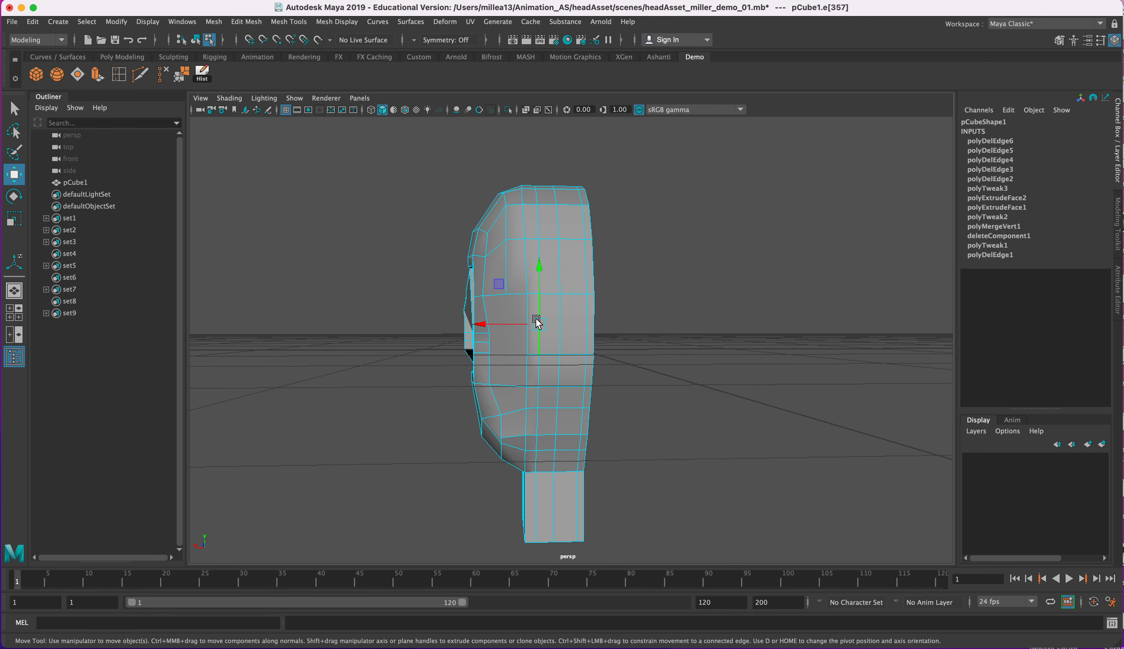
left_click(164, 75)
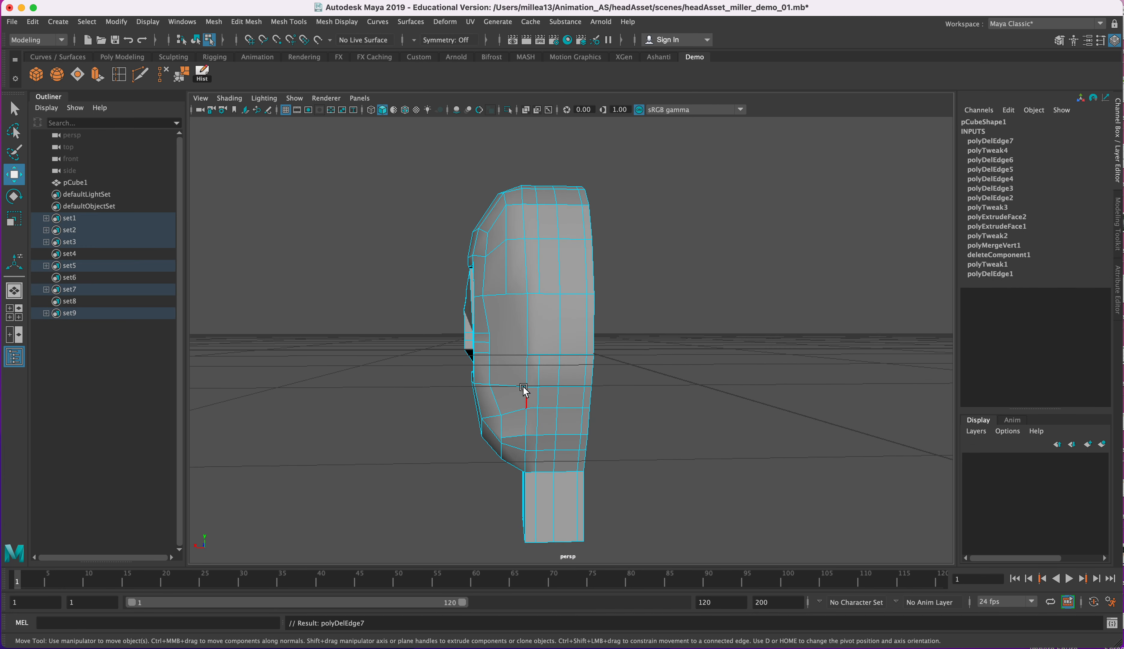
double_click(540, 369)
left_click(163, 74)
left_click_drag(594, 370, 651, 396, "alt")
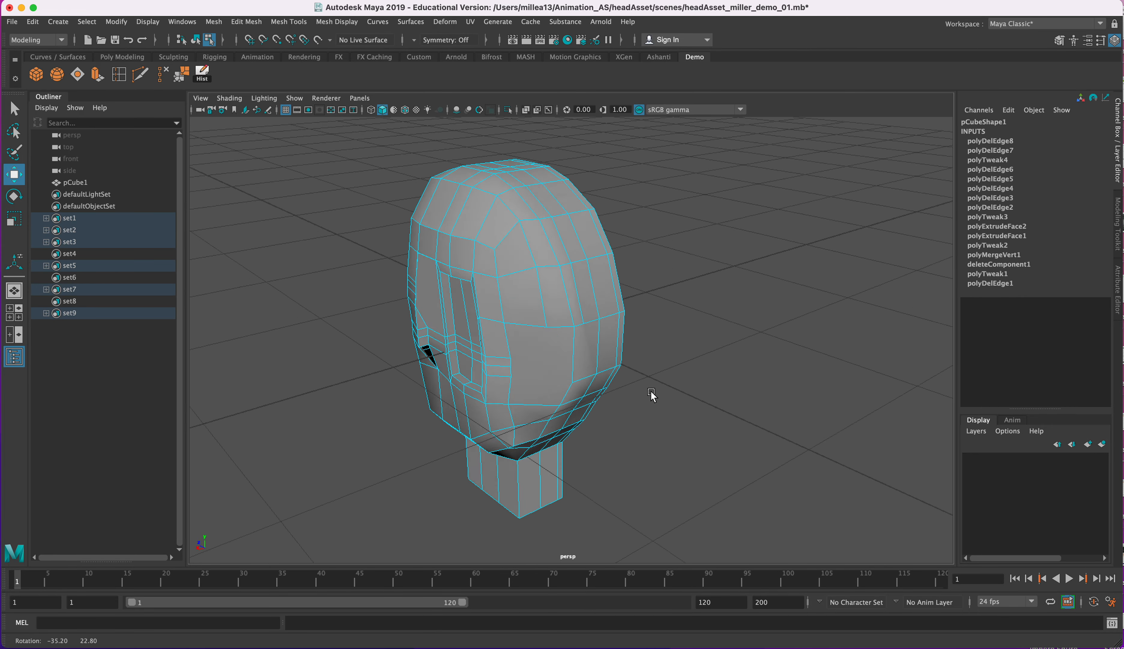
left_click_drag(532, 367, 537, 324, "alt")
middle_click_drag(538, 324, 612, 329, "alt")
scroll(612, 329, "up", 4)
mouse_move(542, 317)
left_mouse_down("alt")
mouse_move(609, 294)
mouse_move(567, 351)
mouse_move(605, 322)
mouse_move(534, 319)
mouse_move(564, 318)
left_mouse_up("alt")
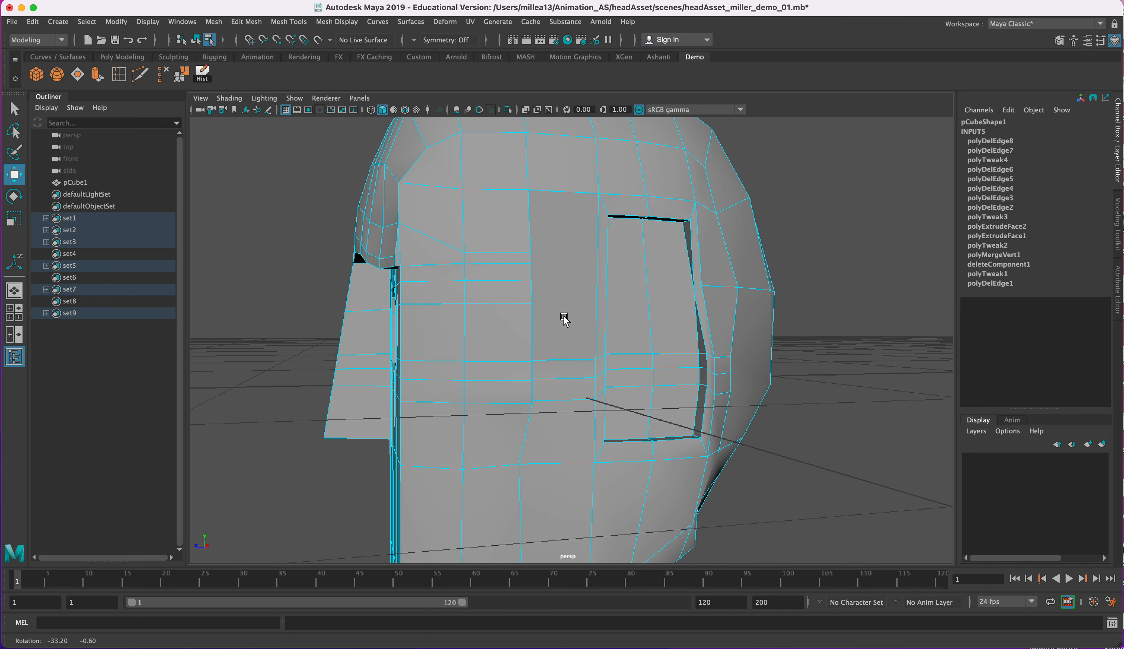
left_click(497, 254)
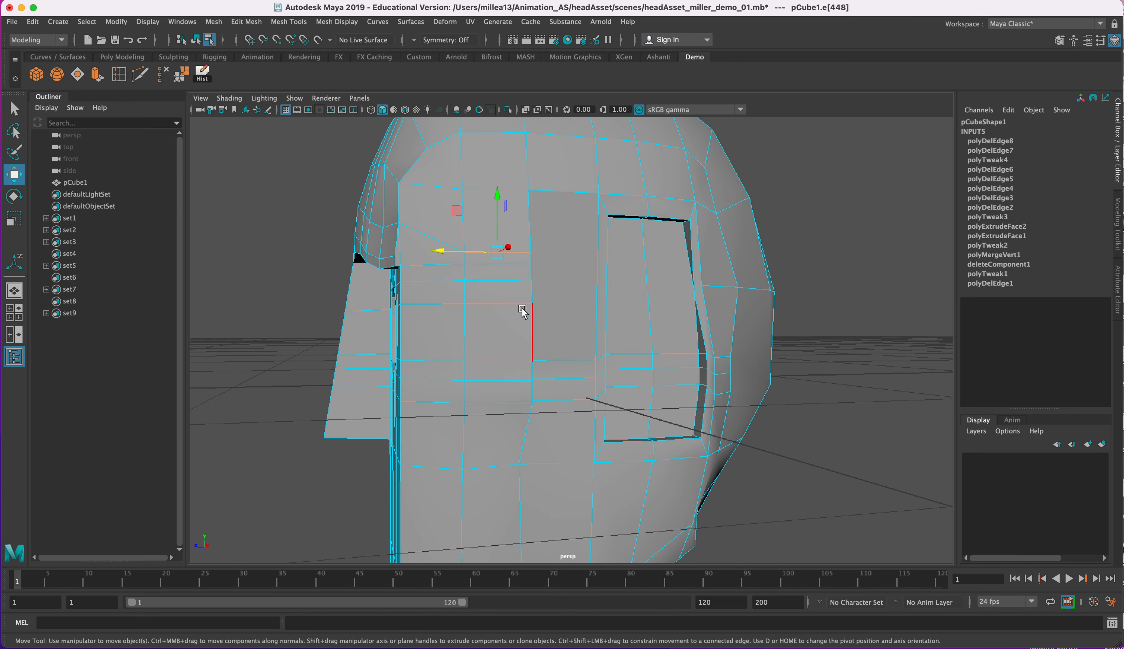
mouse_move(523, 310)
left_mouse_down("alt")
mouse_move(422, 306)
mouse_move(534, 311)
left_mouse_up("alt")
Move the short vertical edges at the temple back toward the ear
right_click_drag(531, 307, 529, 275)
left_click(541, 242)
key("q")
left_click(565, 314)
left_click_drag(564, 314, 551, 313, "alt")
left_click(518, 241, "shift")
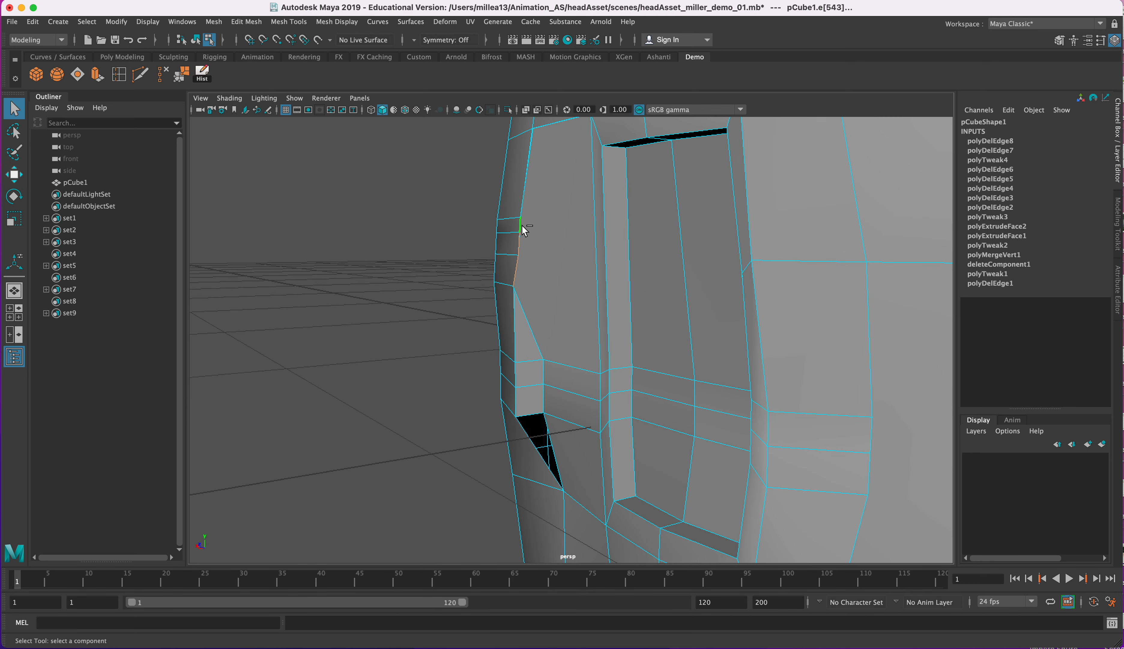
key("w")
left_click_drag(493, 251, 503, 258)
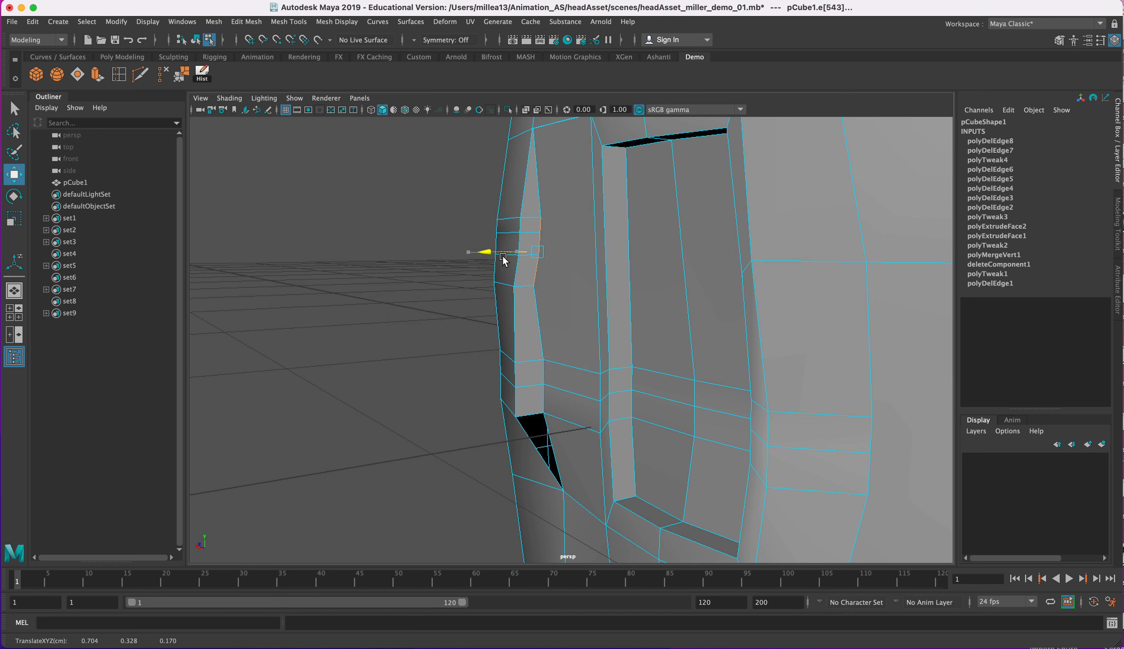
Delete the four short horizontal edges on the narrow strip at the temple in front of the ear
middle_click_drag(552, 158, 555, 274, "alt")
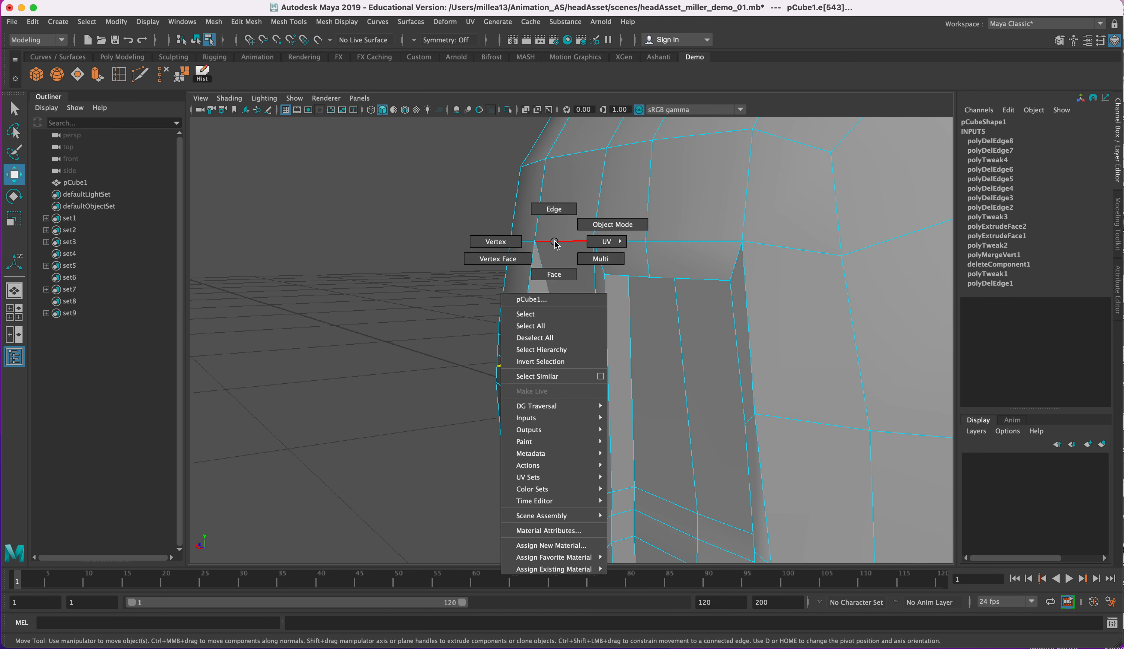
left_click(551, 200)
left_click_drag(514, 203, 551, 326, "alt")
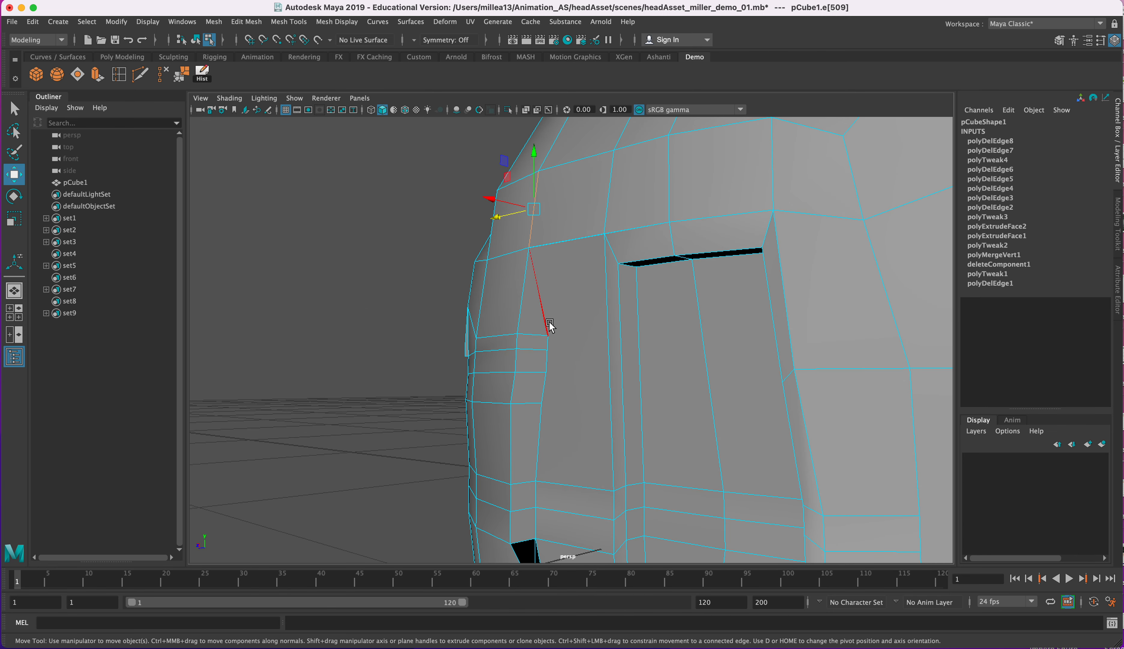
right_click_drag(539, 329, 539, 337)
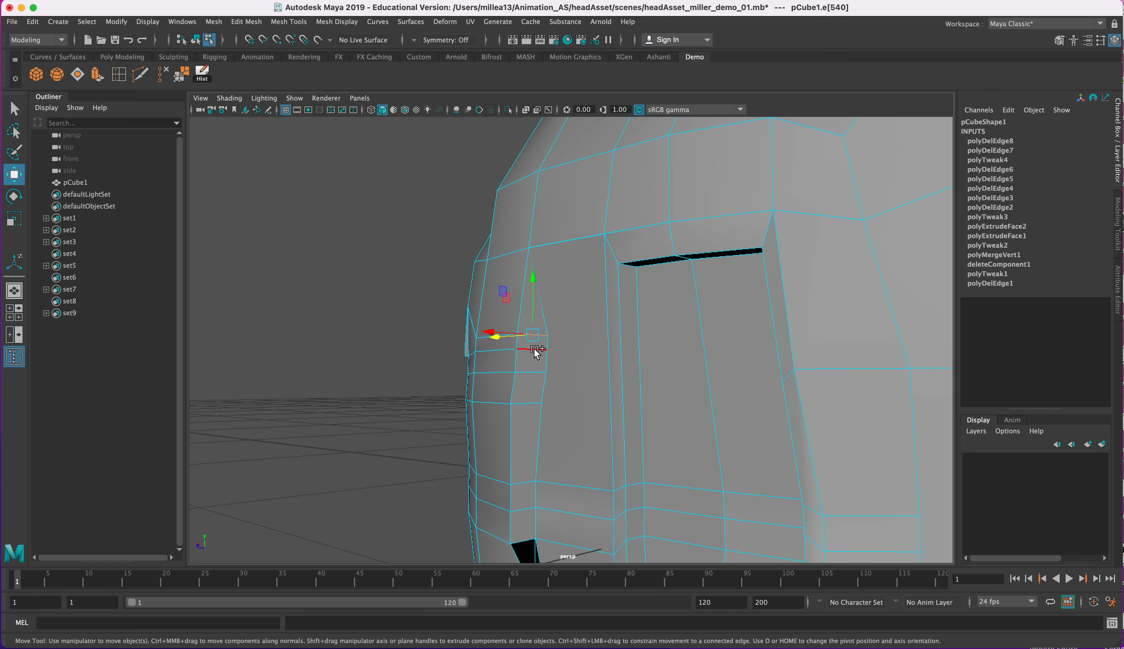
key("q")
left_click(534, 335)
left_click(534, 349, "shift")
left_click(527, 371, "shift")
left_click(526, 402, "shift")
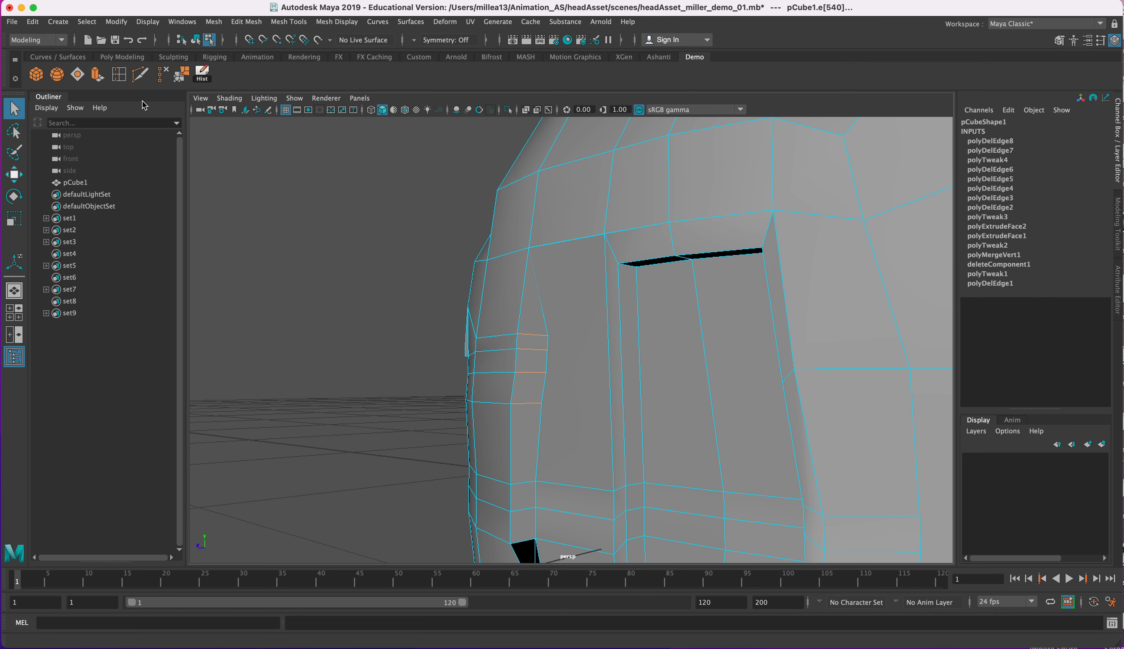
left_click(165, 73)
Raise the lower temple vertex and lower the upper one so both sit close to the vertex between them
left_click_drag(544, 377, 663, 379, "alt")
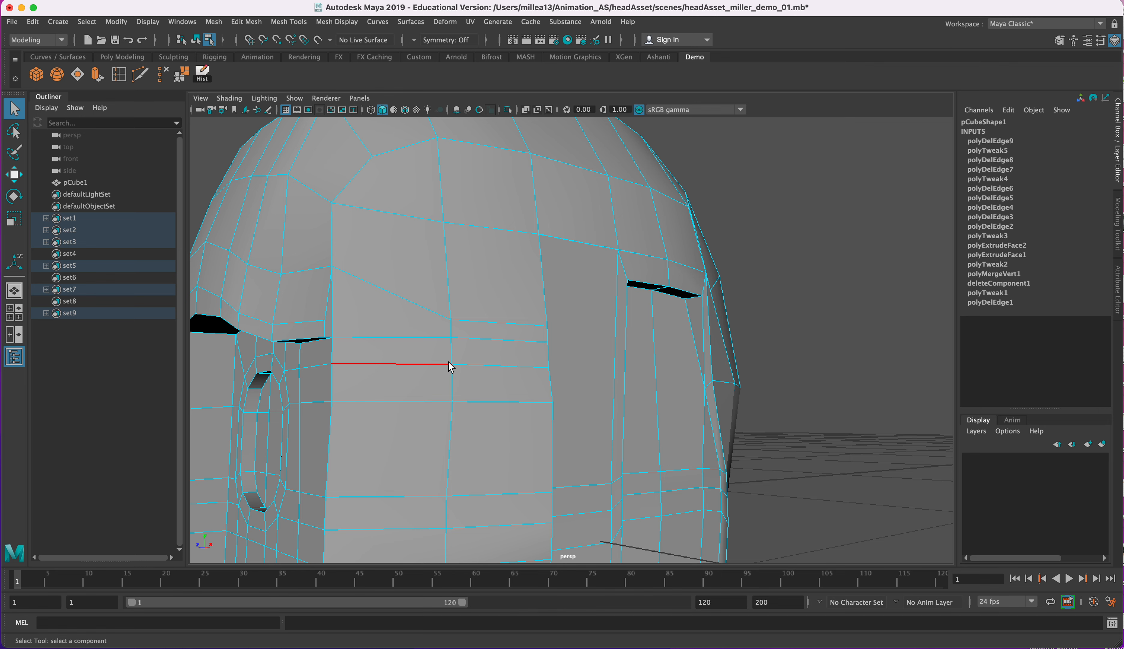
left_click_drag(411, 365, 435, 367, "alt")
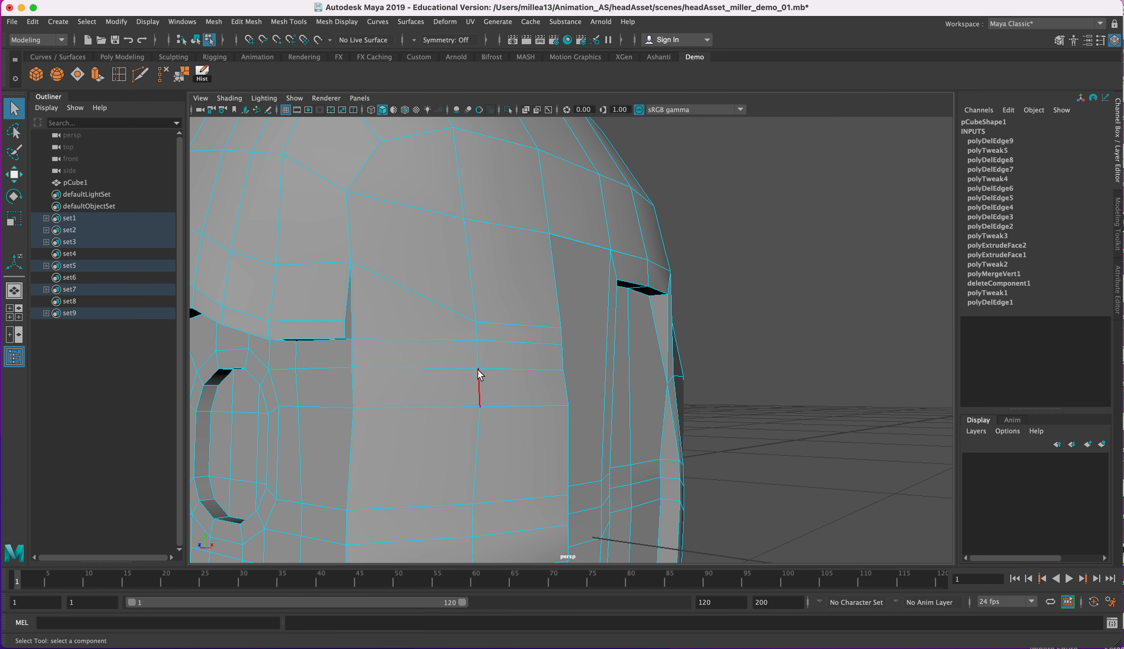
right_click_drag(478, 373, 417, 370)
left_click(479, 369)
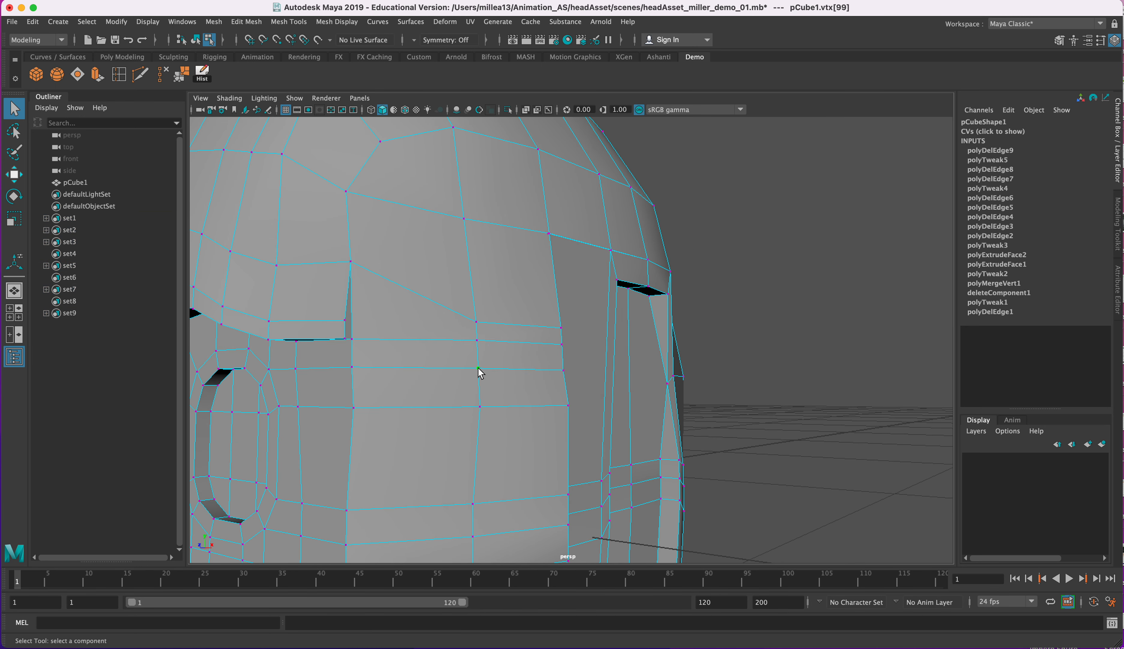
key("w")
left_click_drag(480, 374, 481, 308)
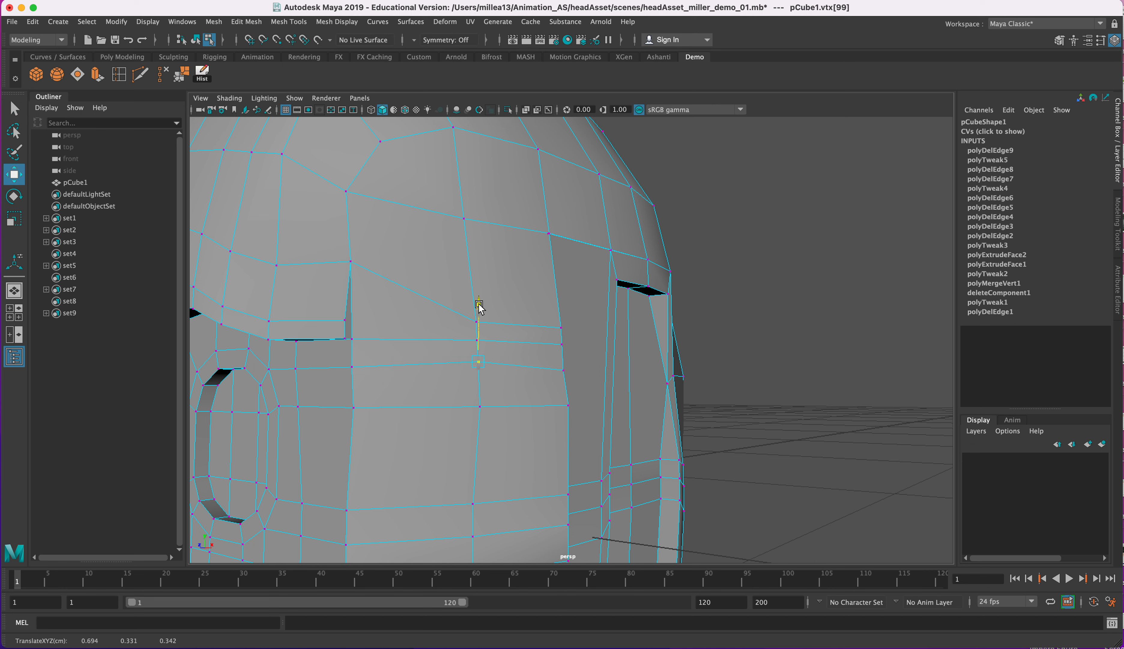
left_click(477, 322)
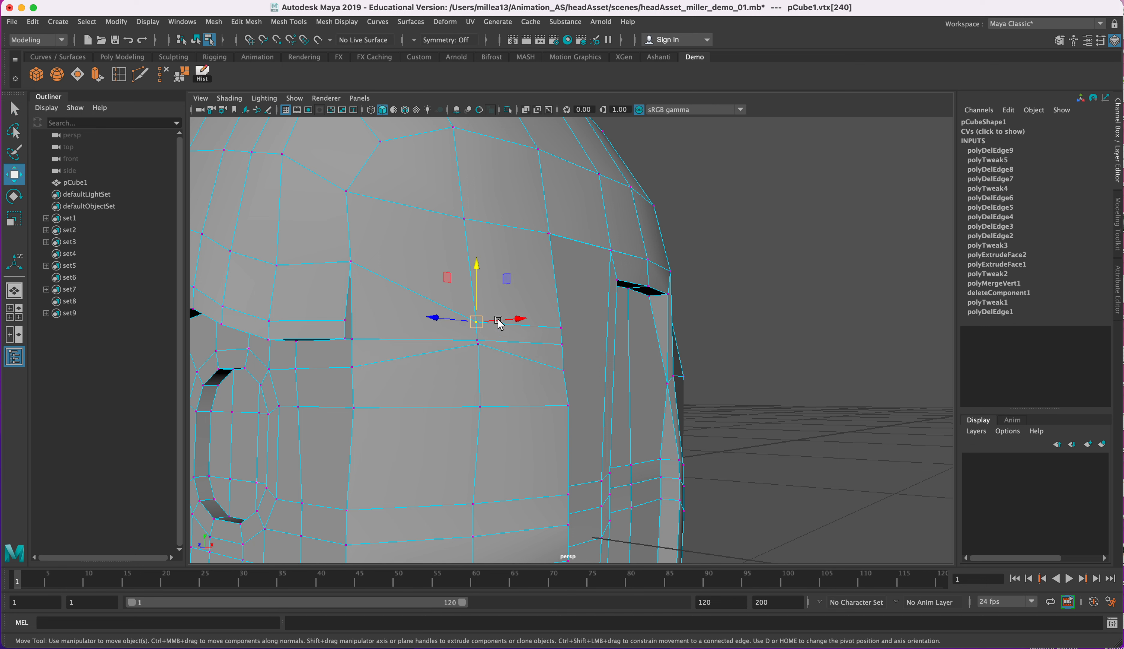
left_click_drag(479, 250, 479, 273)
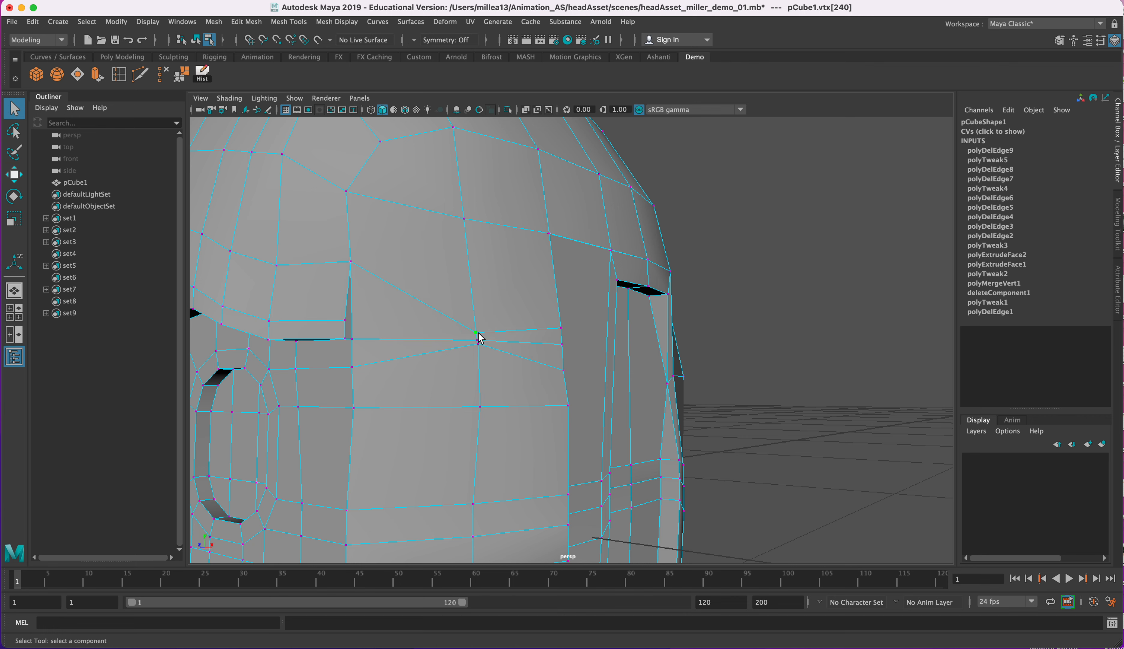
Merge two of the closely spaced vertices at the temple in front of the ear
left_click(477, 339, "shift")
left_click_drag(509, 364, 537, 372, "alt")
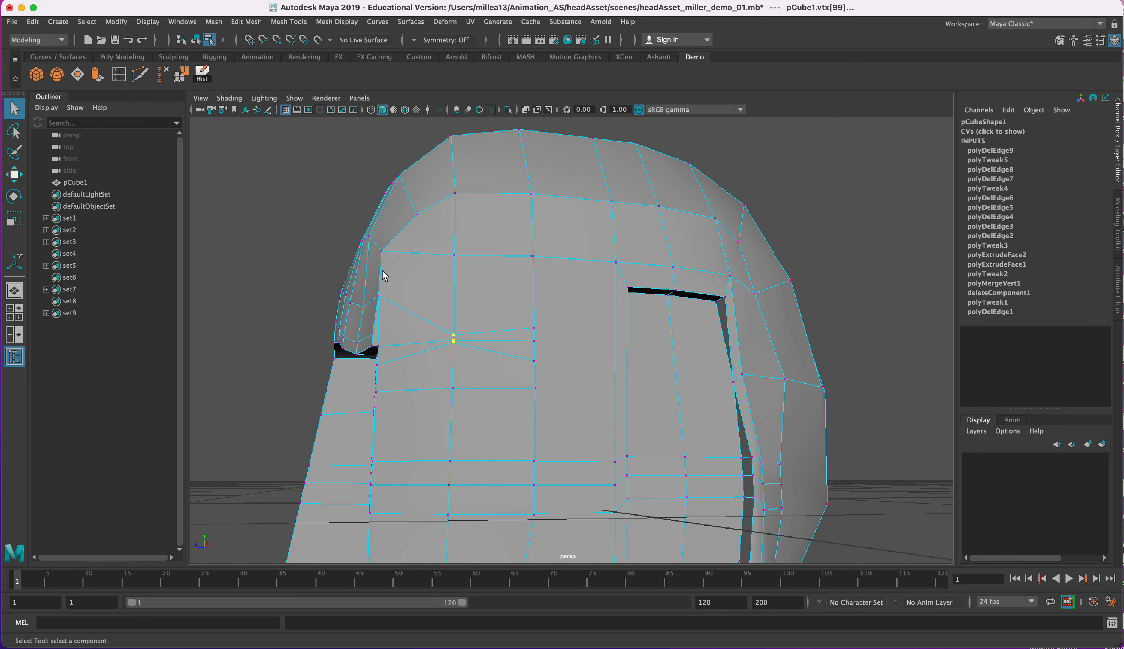
left_click_drag(383, 270, 383, 273, "alt")
left_click(183, 77)
left_click_drag(534, 394, 474, 341, "alt")
key("t")
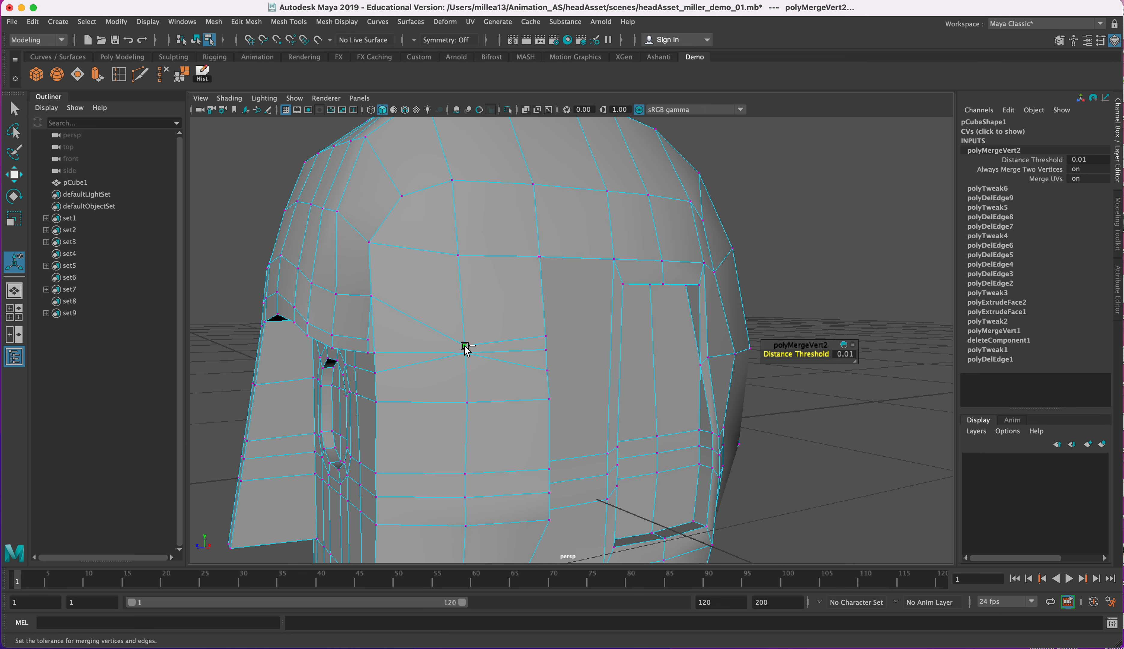
Try to delete the two remaining close temple vertices, and undo the deletion
key("q")
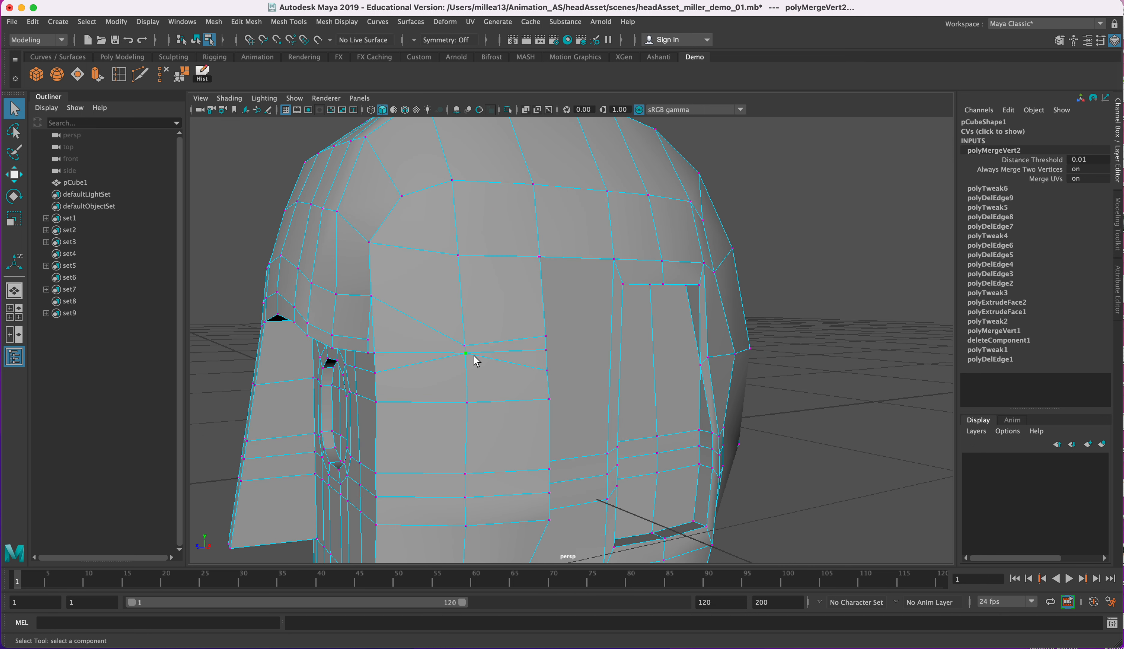
scroll(471, 356, "up", 3)
left_click(408, 347)
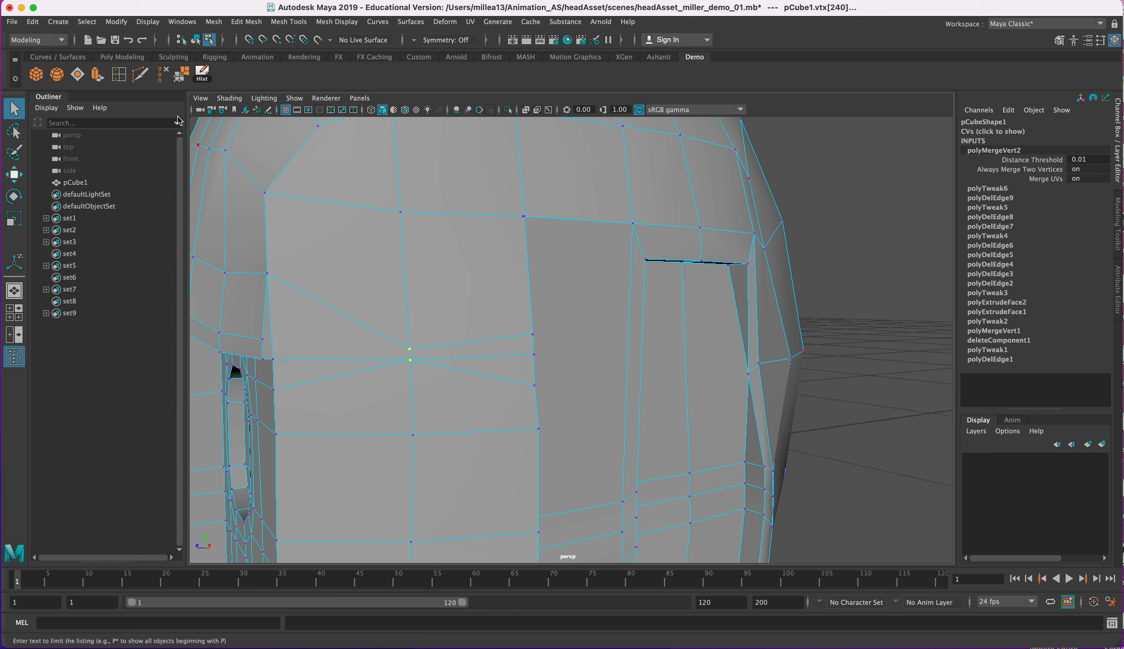
left_click(164, 74)
key("super+z")
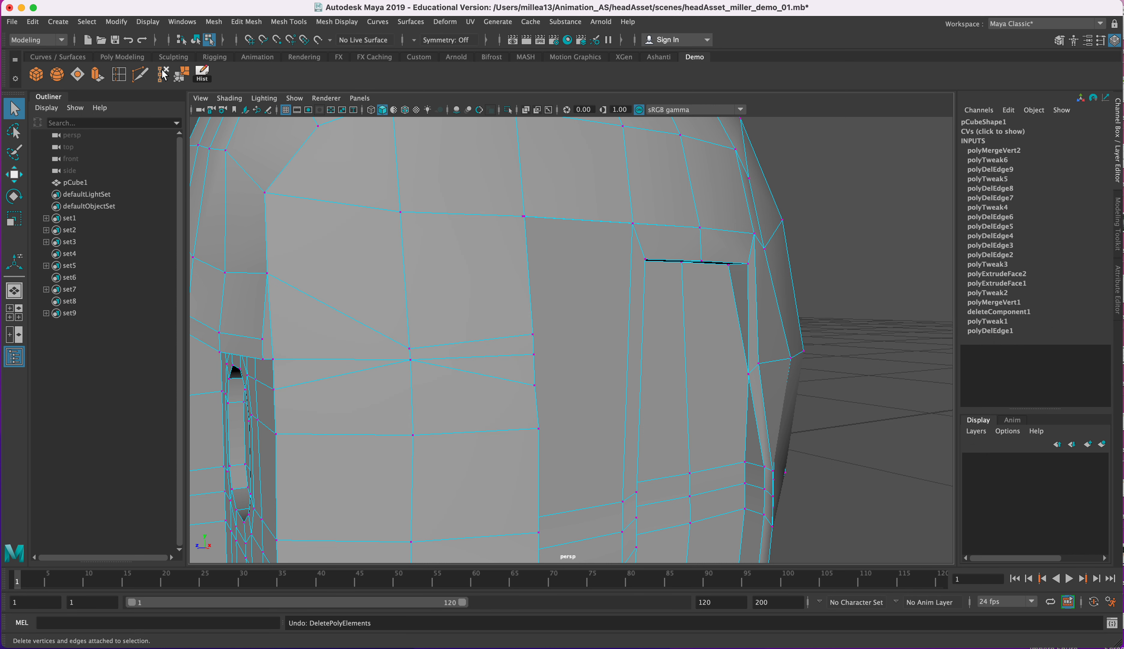
Merge the two remaining close vertices at the temple into one
left_click(411, 360)
left_click(409, 348, "shift")
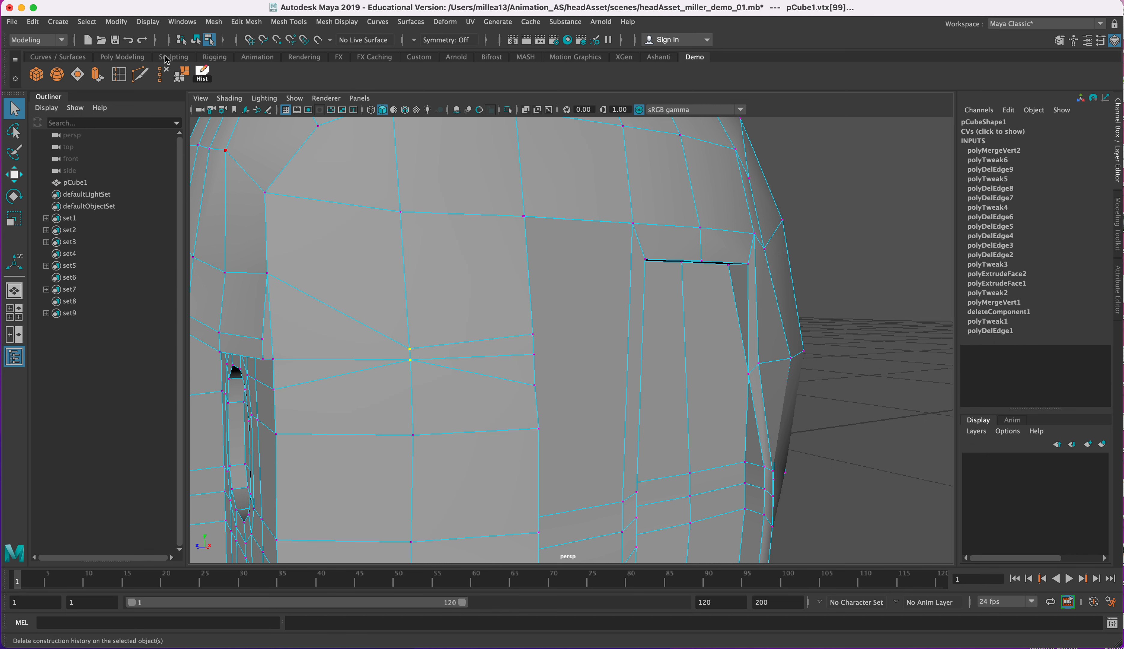
left_click(176, 78)
right_click(312, 362)
left_click_drag(313, 363, 361, 352, "alt")
right_click(360, 350)
right_click_drag(361, 350, 360, 317)
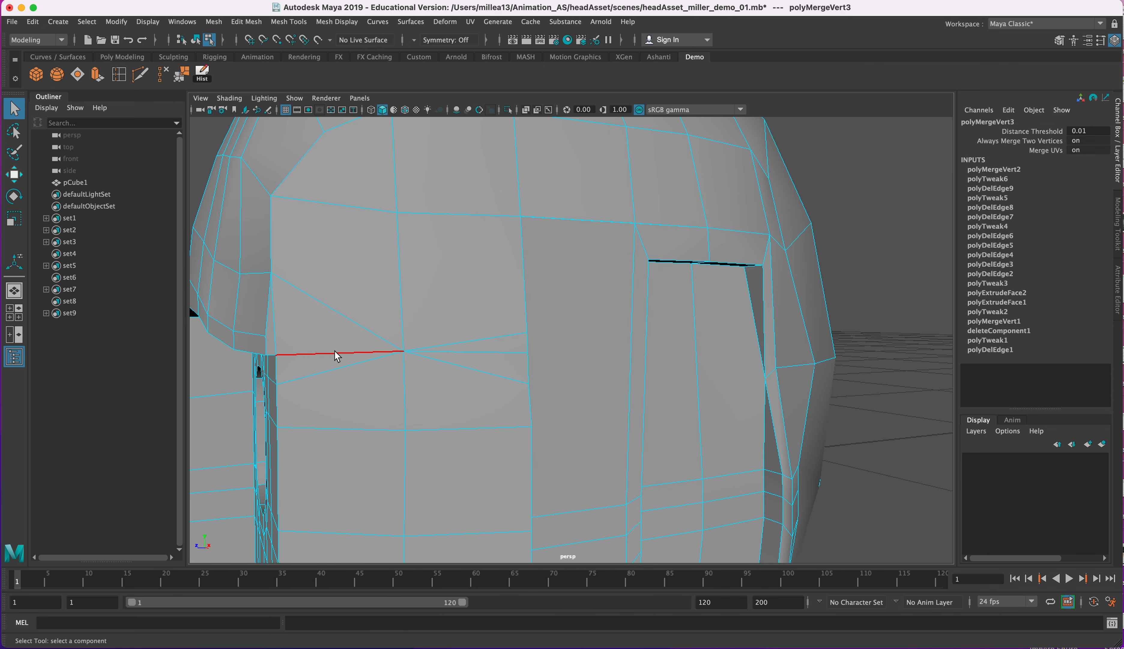
left_click(339, 354)
left_click(175, 82)
left_click_drag(390, 294, 573, 451, "alt")
right_click_drag(573, 451, 519, 422, "alt")
left_click_drag(519, 422, 429, 361, "alt")
key("z")
Delete the narrow vertical faces along the gap between the temple and the ear inset
mouse_move(556, 353)
left_mouse_down("alt")
mouse_move(533, 343)
mouse_move(539, 358)
left_mouse_up("alt")
scroll(528, 337, "up", 3)
left_click(535, 339)
middle_click_drag(540, 359, 530, 303, "alt")
scroll(527, 312, "down", 3)
mouse_move(522, 324)
left_mouse_down("alt")
mouse_move(585, 347)
mouse_move(665, 299)
mouse_move(802, 323)
mouse_move(635, 349)
mouse_move(647, 327)
mouse_move(526, 339)
left_mouse_up("alt")
right_click(527, 331)
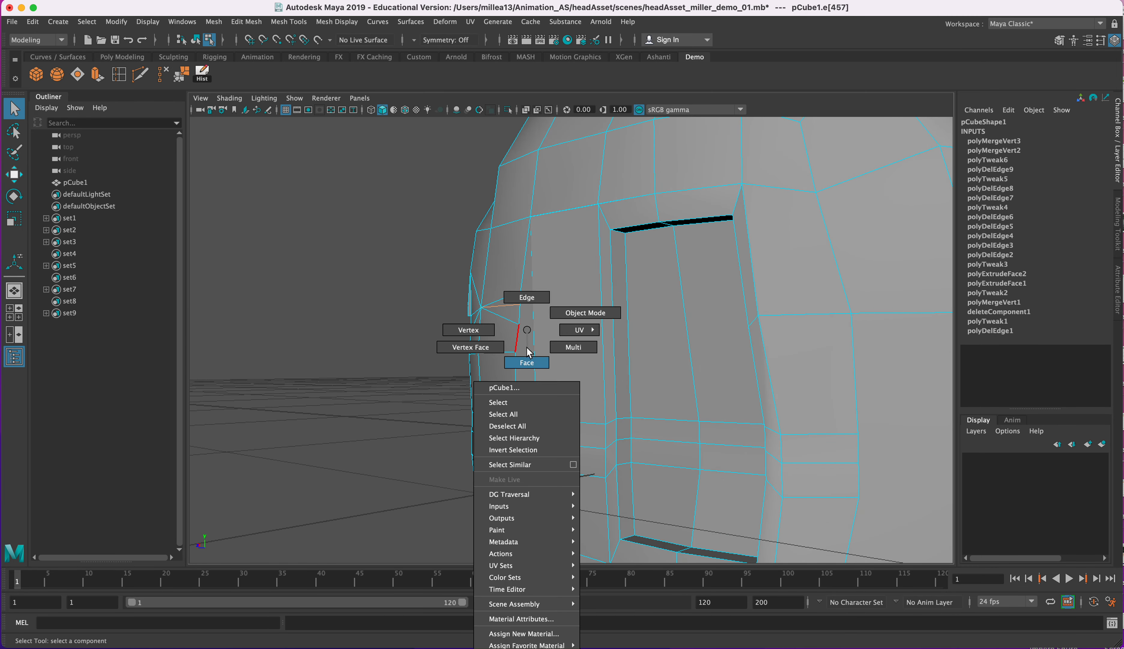
right_click_drag(529, 353, 527, 362)
left_click(525, 423)
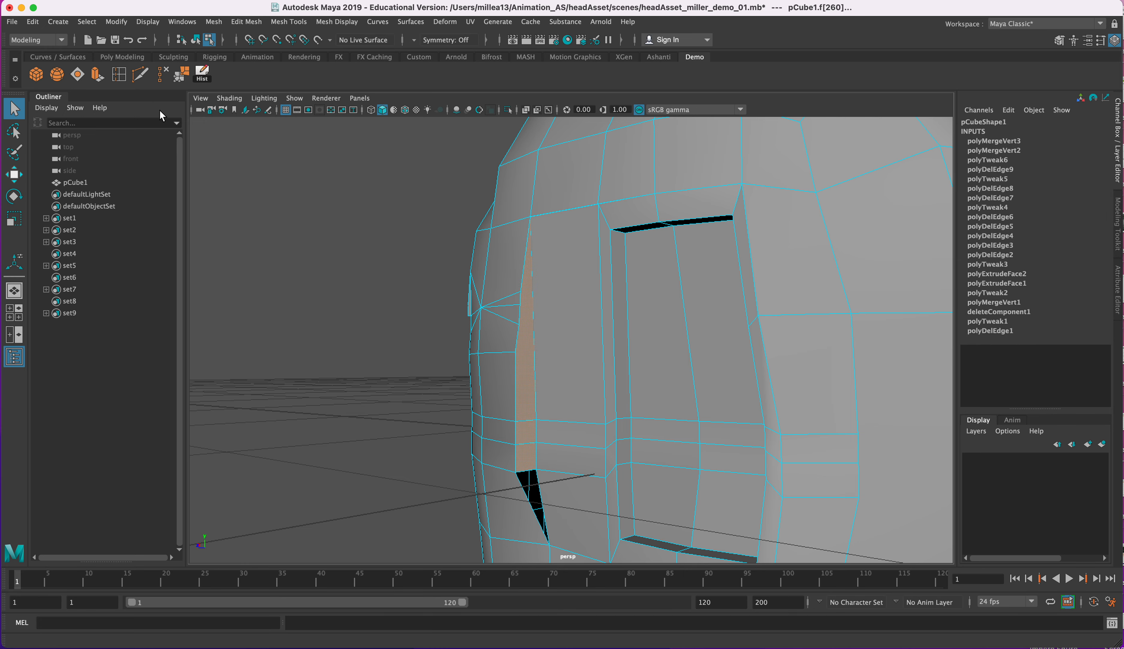
left_click(170, 75)
left_click_drag(582, 409, 647, 414, "alt")
left_click(253, 188)
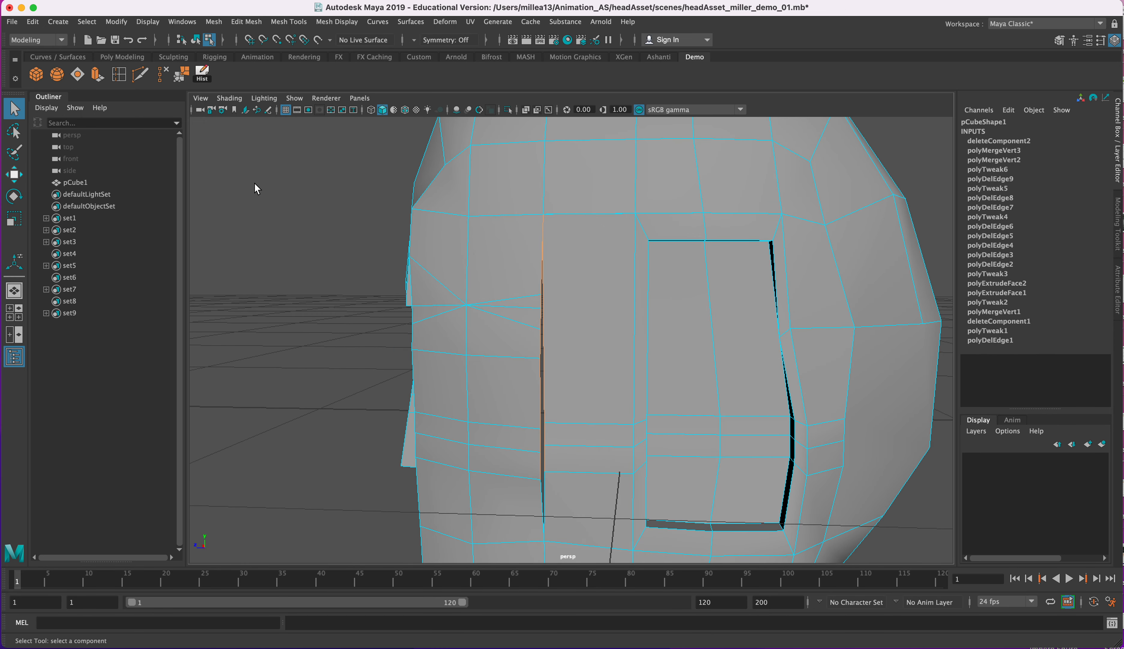
Cut a horizontal edge from the gap's rear border across the strip in front of the ear and through the ear inset
left_click(141, 75)
left_click_drag(527, 333, 550, 314, "alt")
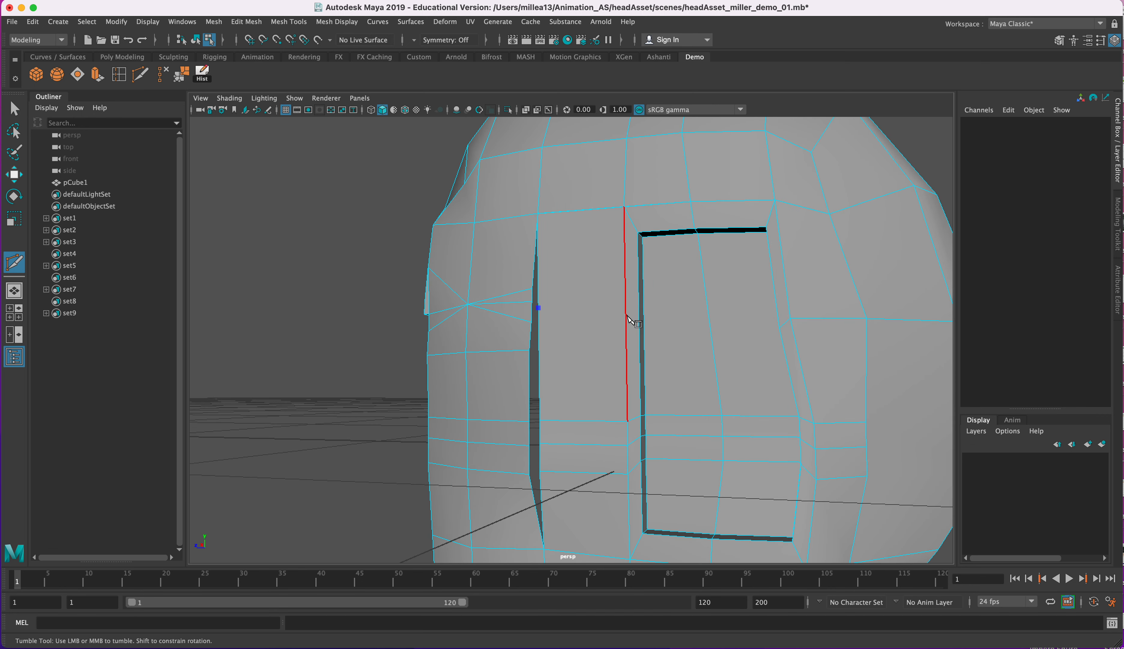
left_click_drag(640, 340, 609, 339, "alt")
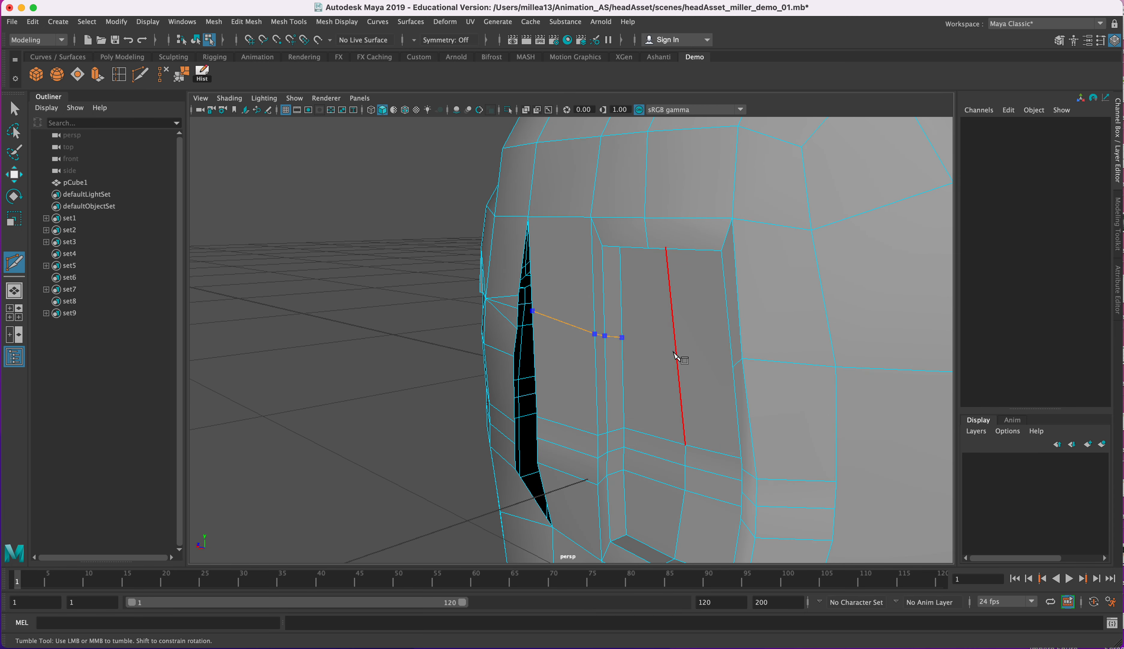
left_click(677, 360)
left_click_drag(678, 361, 696, 386, "alt")
left_click(15, 108)
Try to move the vertex at the rear end of the new cut in the ear inset, and undo the move
middle_click_drag(685, 343, 671, 347, "alt")
scroll(673, 351, "up", 2)
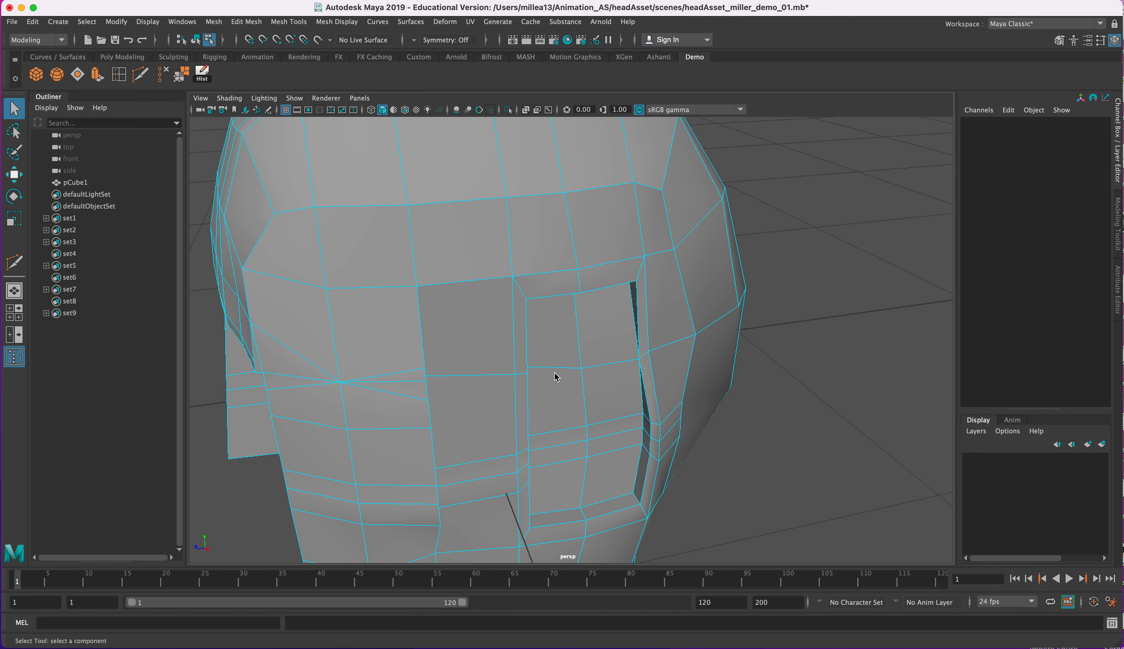
scroll(555, 374, "up", 2)
right_click_drag(638, 382, 578, 375)
left_click(661, 367)
left_click(668, 368)
key("w")
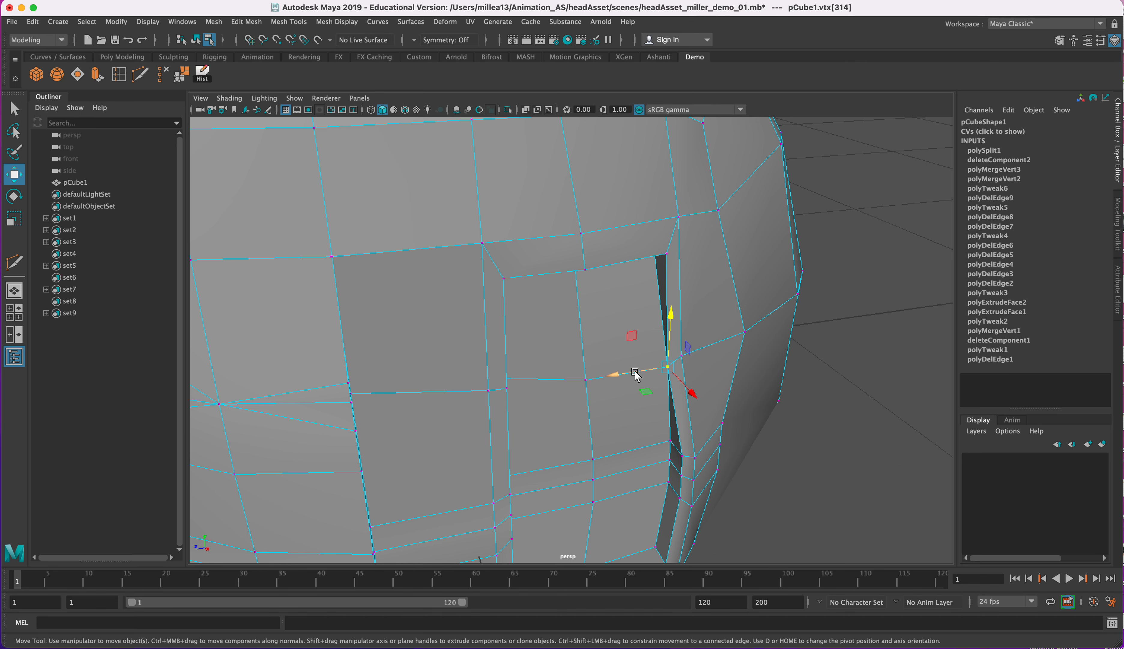
left_click_drag(630, 378, 607, 380)
left_click(731, 417)
left_click_drag(731, 417, 664, 416, "alt")
key("z")
key("z")
Delete the two slanted edges running from the merged temple vertex back to the gap
left_click_drag(592, 416, 528, 336, "alt")
middle_click_drag(528, 335, 555, 358, "alt")
mouse_move(499, 361)
left_mouse_down("alt")
mouse_move(482, 367)
mouse_move(530, 367)
mouse_move(519, 366)
left_mouse_up("alt")
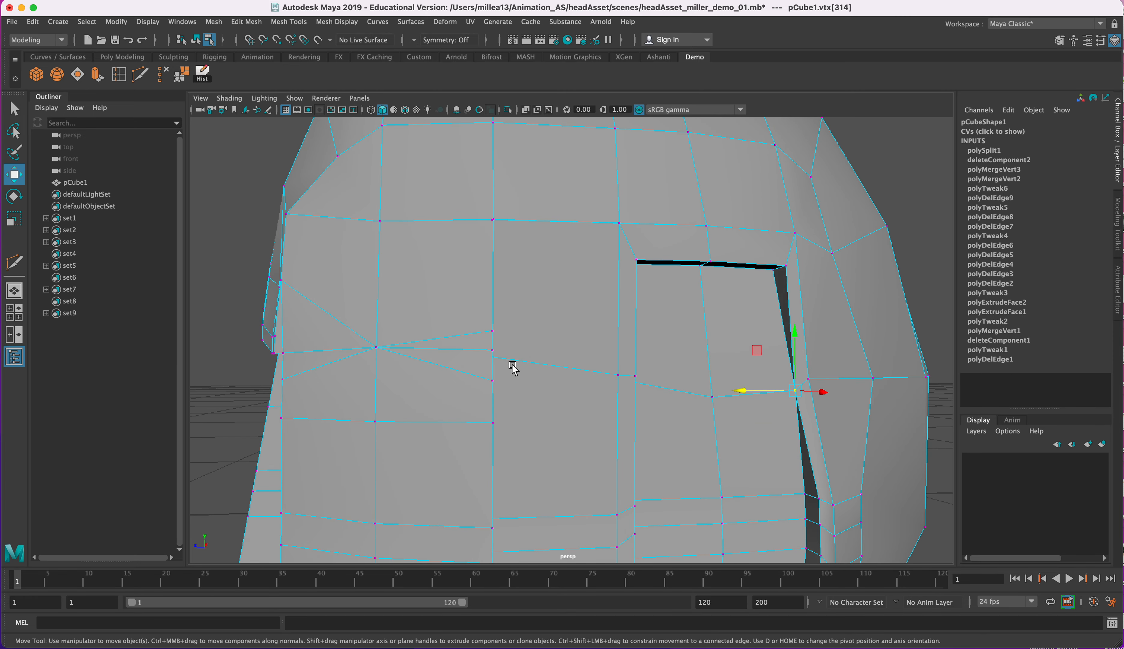
right_click_drag(461, 371, 461, 340)
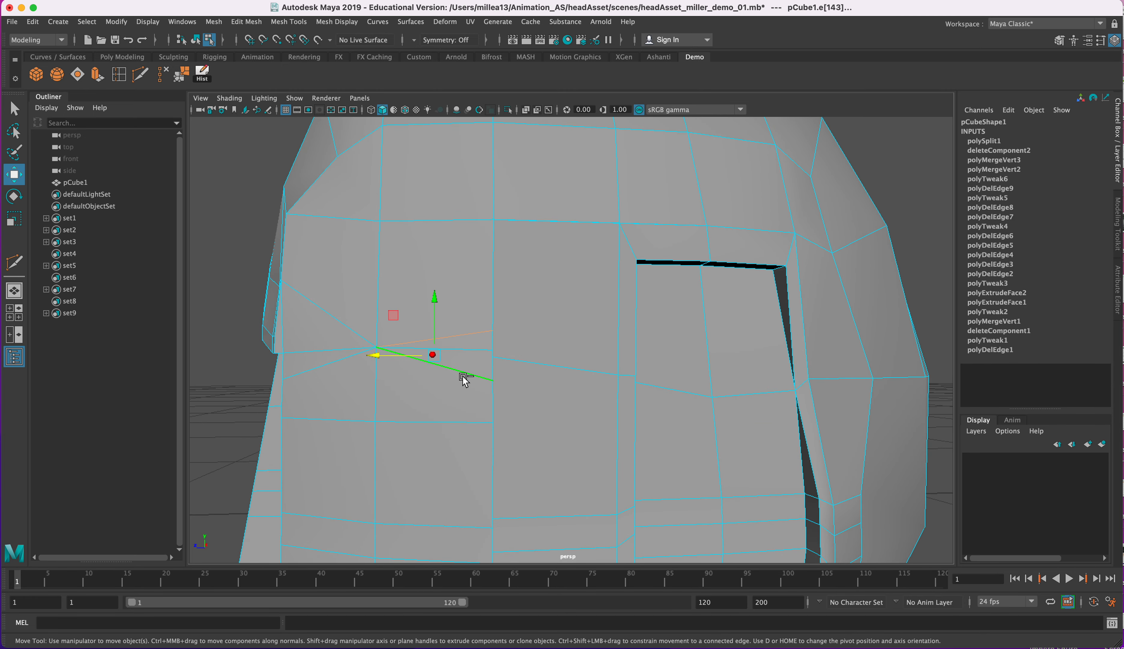
left_click(163, 77)
Delete the uppermost of the lower horizontal edge rows across the ear inset, including its segments in front of and behind the inset
left_click_drag(535, 361, 600, 378, "alt")
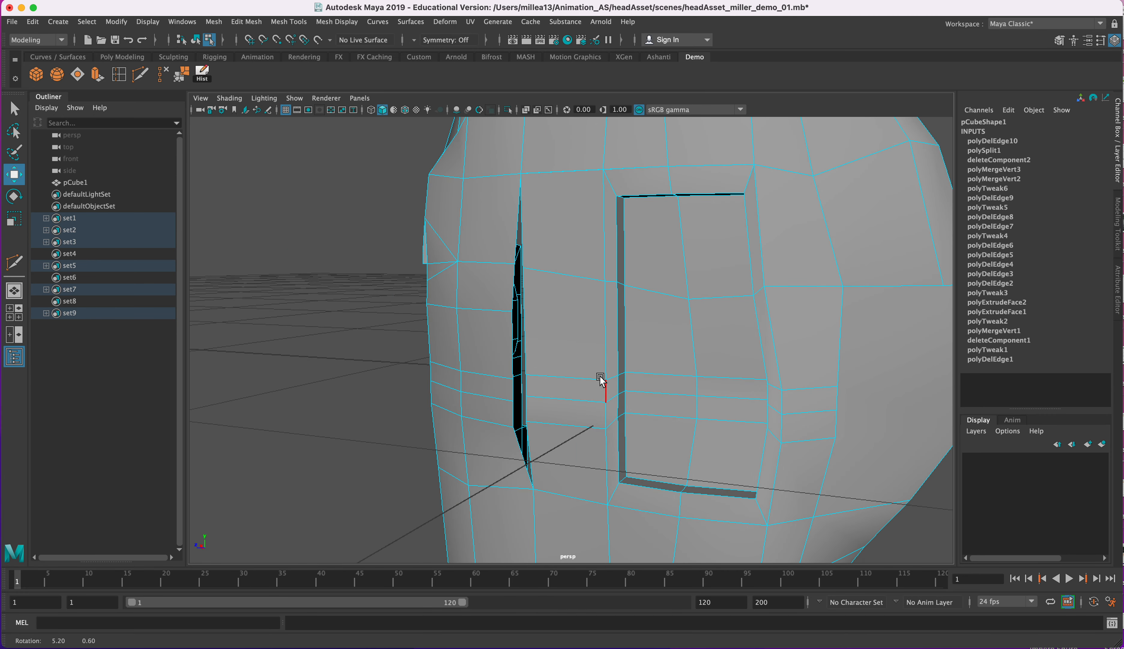
right_click_drag(658, 376, 631, 383)
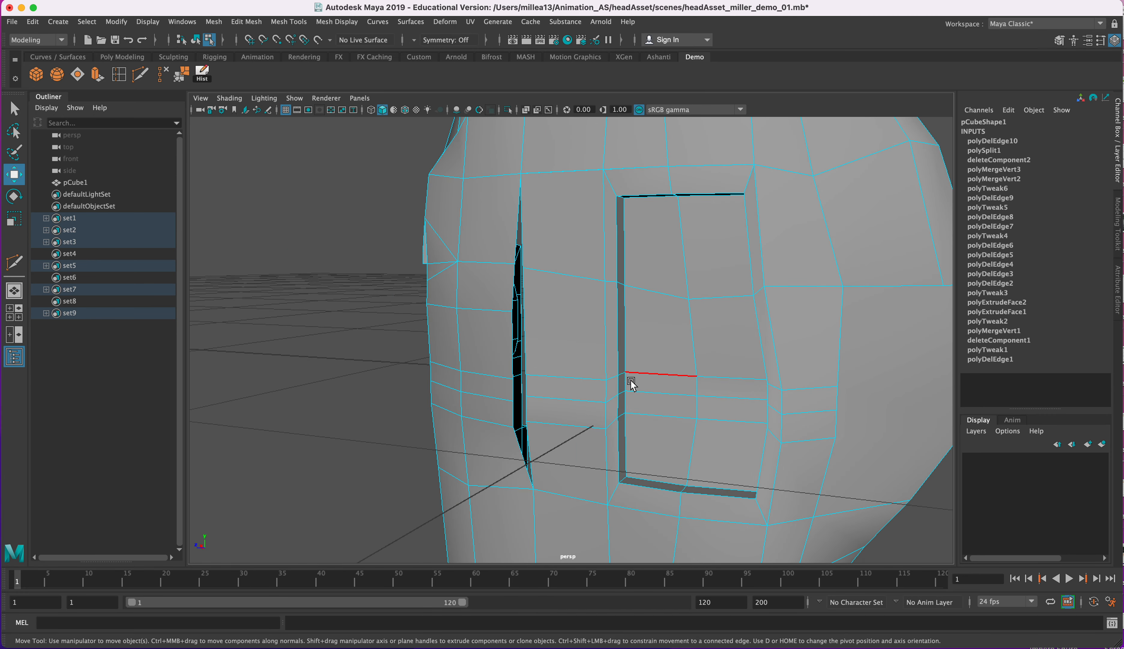
left_click(614, 380)
scroll(656, 372, "up", 3)
left_click_drag(573, 393, 614, 405, "alt")
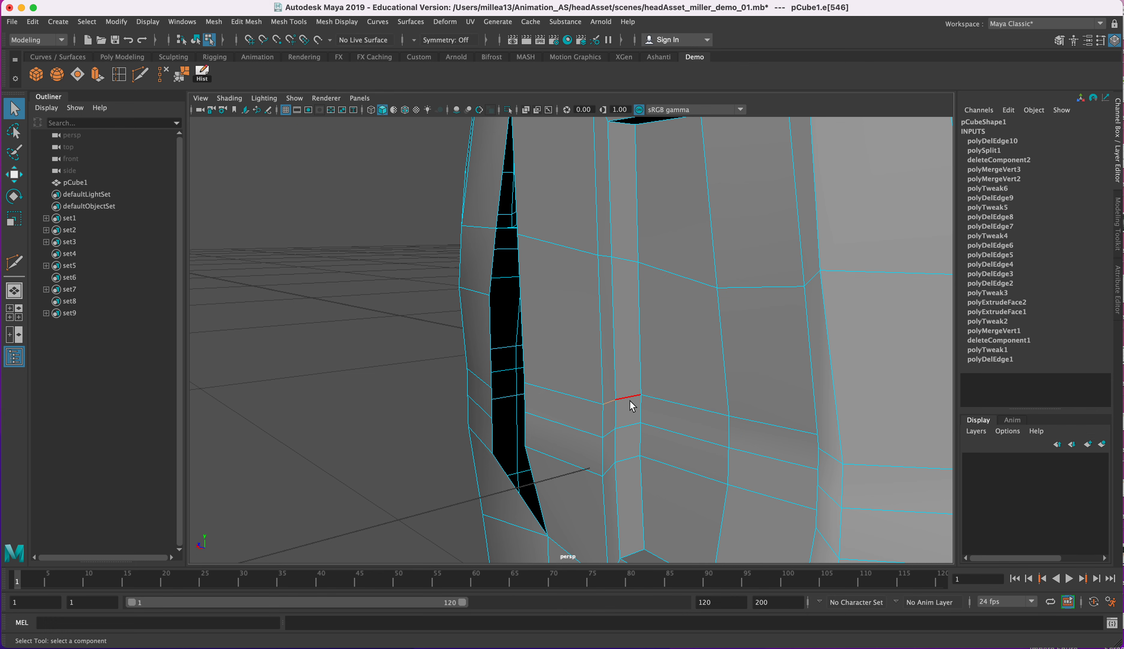
left_click_drag(752, 446, 876, 385, "alt")
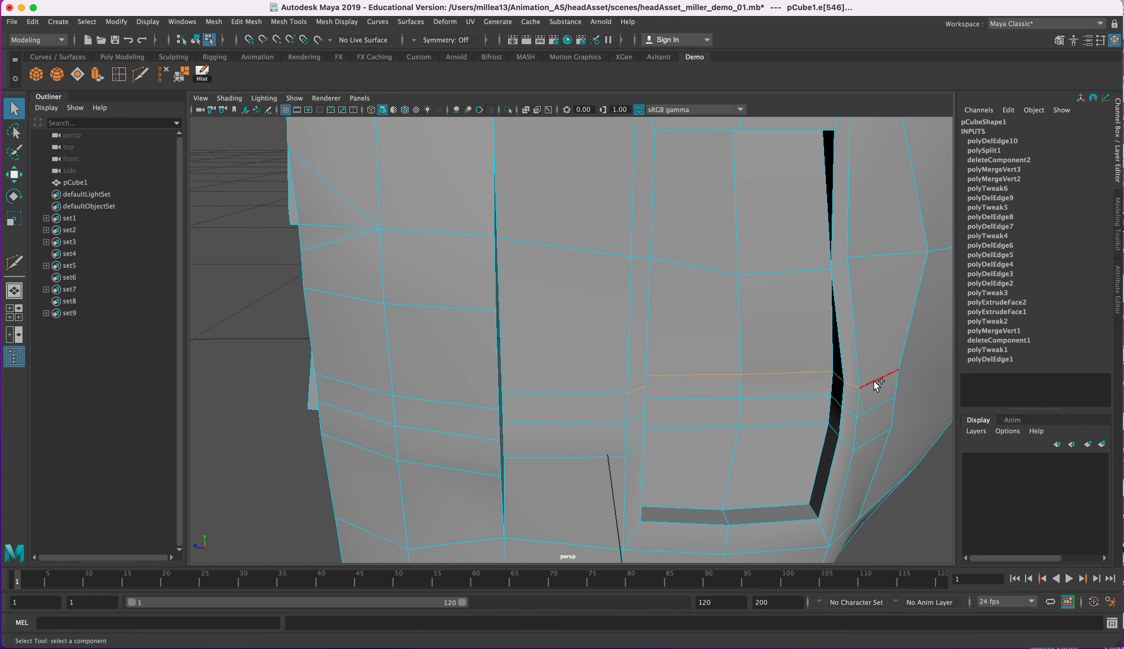
left_click(165, 78)
Move the lower rear border of the gap forward to meet the temple side of the mesh
left_click_drag(555, 294, 539, 417, "alt")
right_click_drag(539, 391, 535, 365)
left_click(514, 395)
left_click_drag(518, 403, 552, 432, "alt")
key("w")
left_click_drag(487, 372, 517, 407)
Merge the overlapping vertex pairs along the closed lower part of the gap between temple and ear
right_click_drag(521, 393, 469, 393)
left_click_drag(505, 439, 650, 438, "alt")
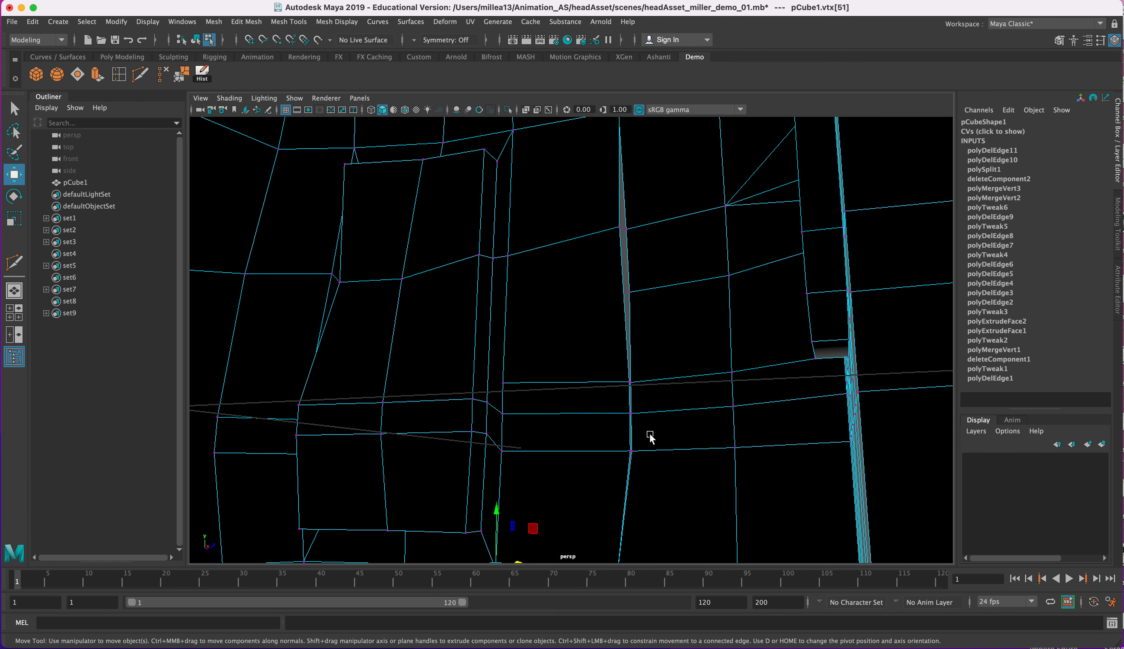
left_click(181, 80)
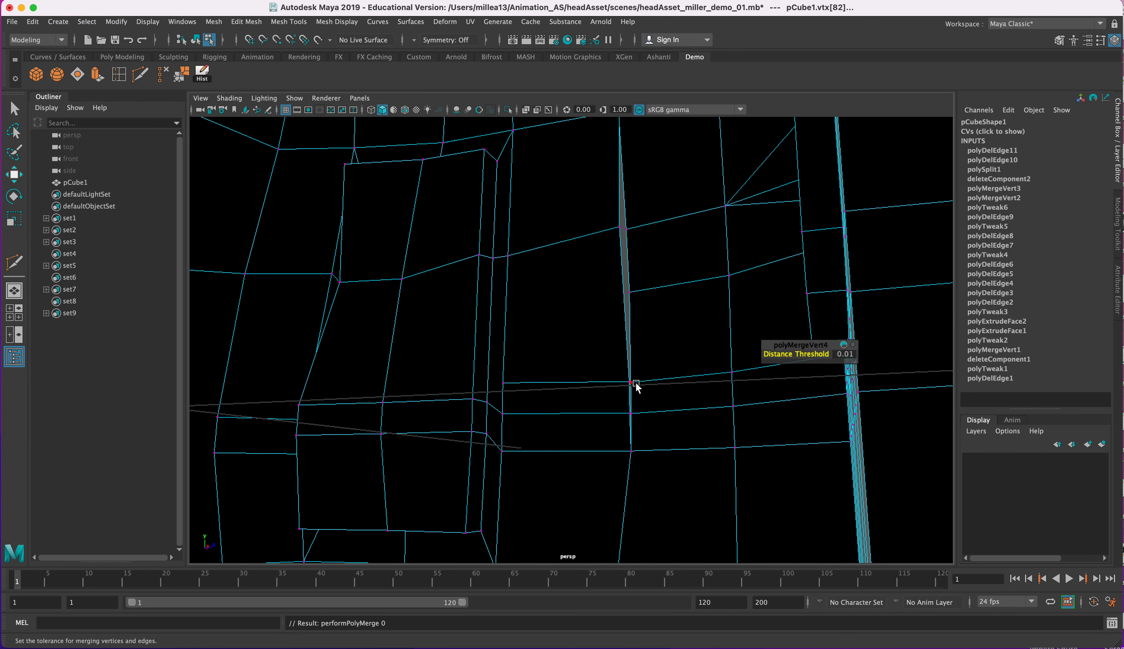
left_click(181, 77)
left_click_drag(608, 398, 663, 402)
key("Delete")
key("ctrl+z")
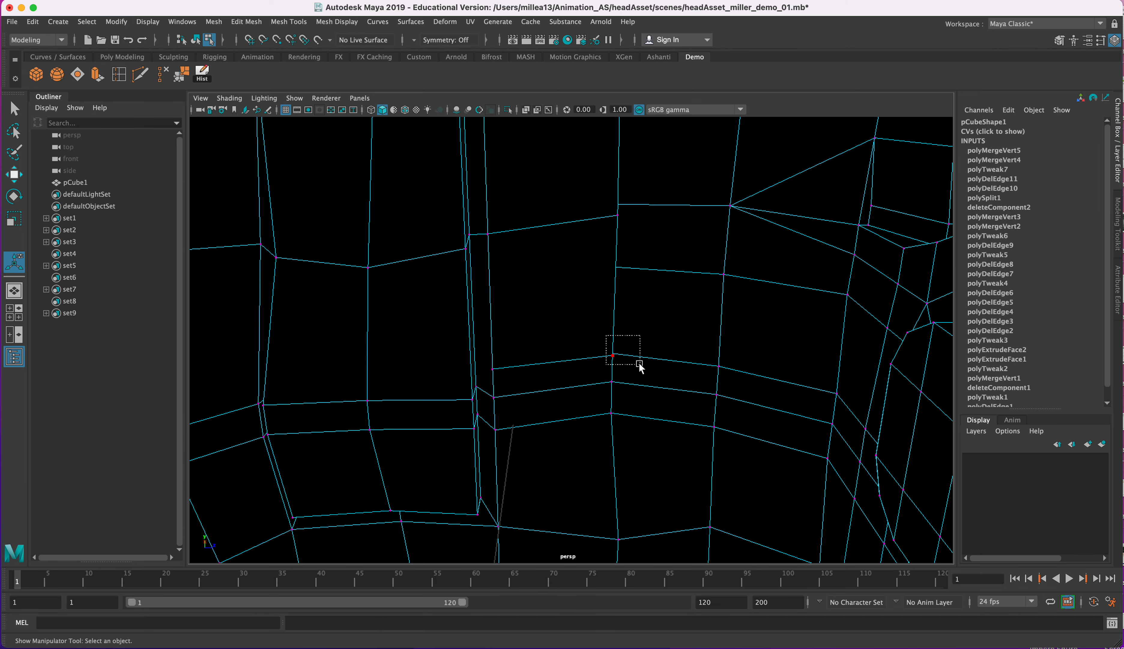
left_click(181, 74)
mouse_move(696, 348)
left_mouse_down("alt")
mouse_move(894, 332)
mouse_move(881, 299)
mouse_move(700, 354)
mouse_move(700, 334)
mouse_move(592, 438)
mouse_move(572, 402)
mouse_move(615, 471)
left_mouse_up("alt")
left_click(613, 497)
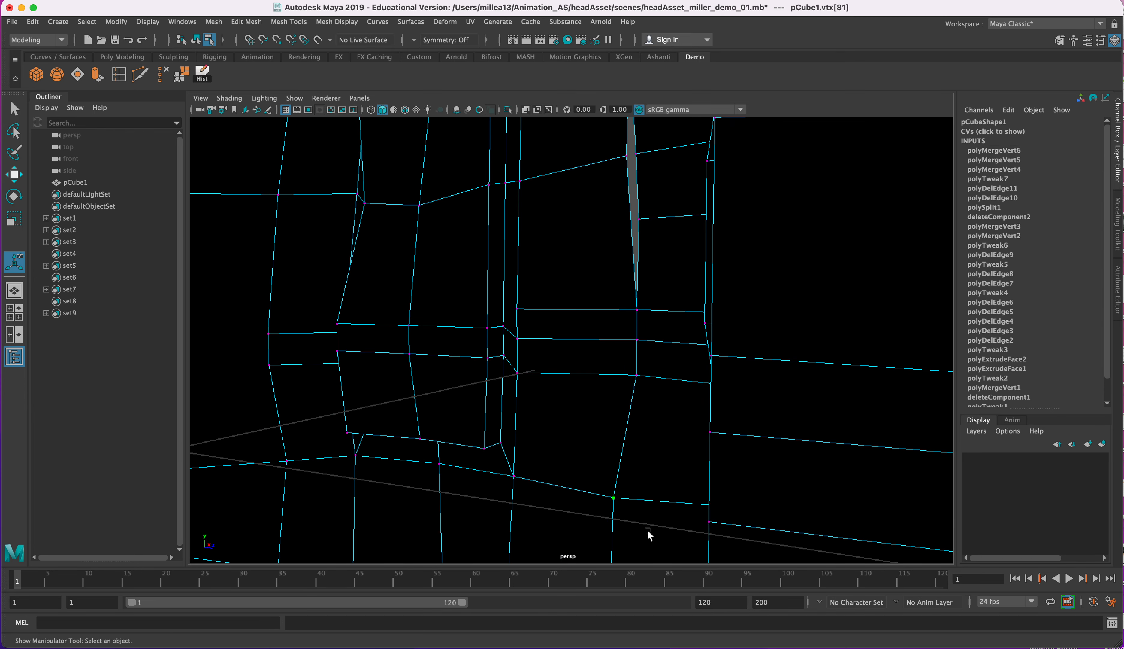
left_click(190, 77)
Merge the two facing vertices across the gap at the height of the horizontal temple edge
mouse_move(527, 296)
left_mouse_down("alt")
mouse_move(650, 312)
mouse_move(647, 321)
mouse_move(820, 313)
mouse_move(687, 313)
mouse_move(554, 215)
left_mouse_up("alt")
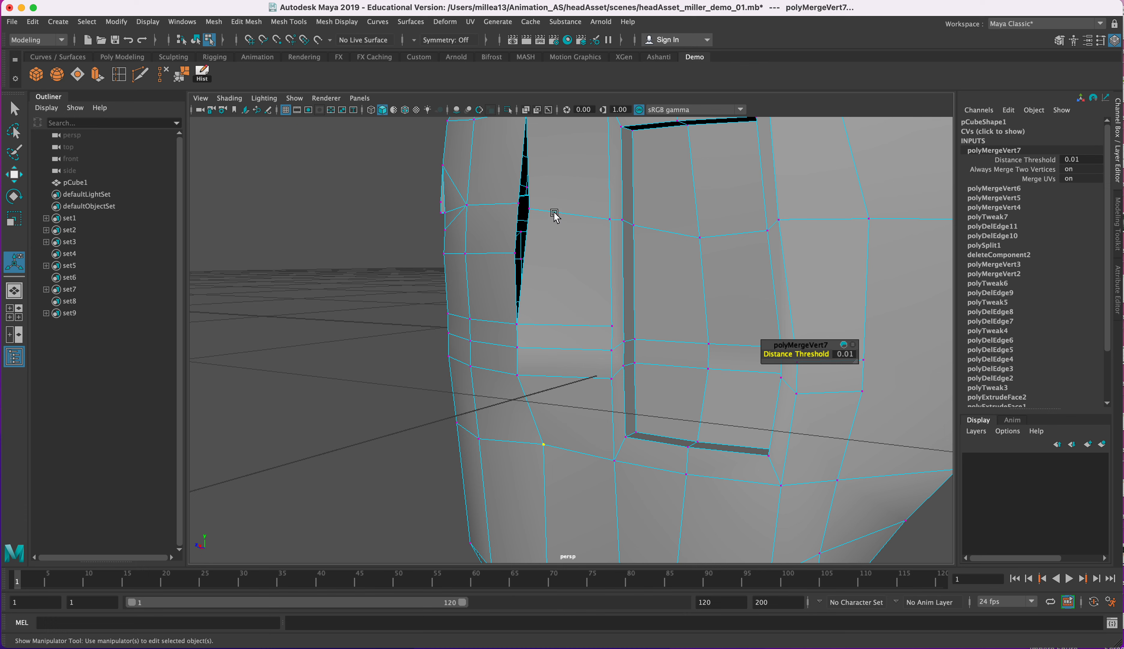
left_click(529, 208)
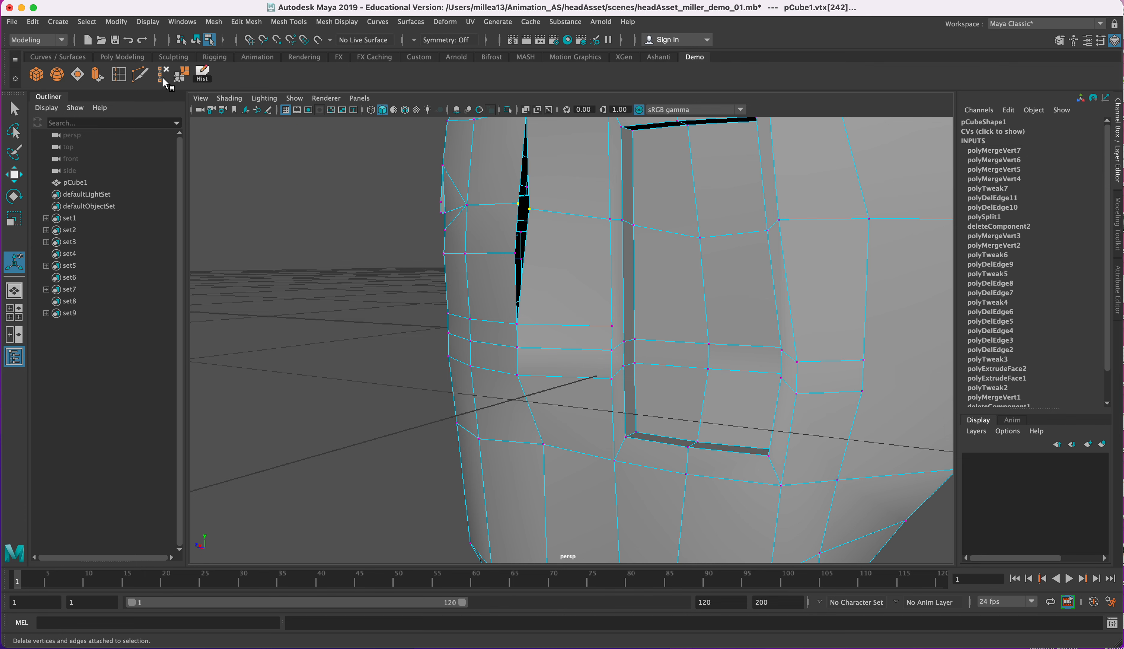
left_click_drag(612, 242, 611, 329, "alt")
Lower the upper vertex on the border just in front of the ear inset and raise the one below so both sit close together
left_click(600, 322)
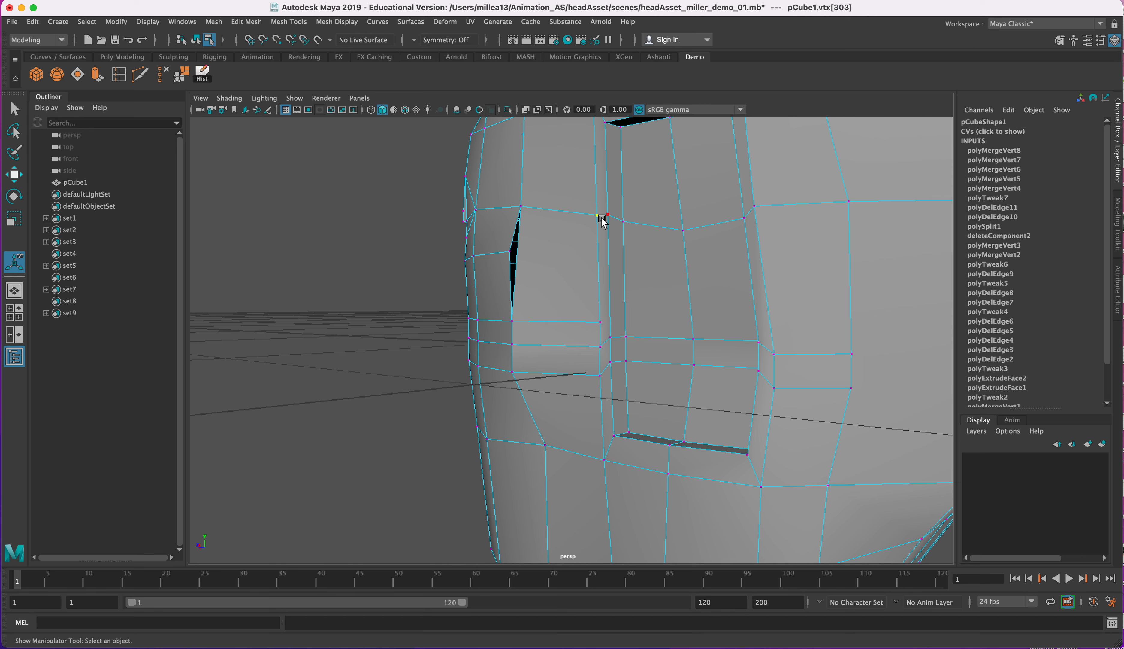
key("w")
left_click_drag(597, 166, 605, 212)
left_click(601, 322)
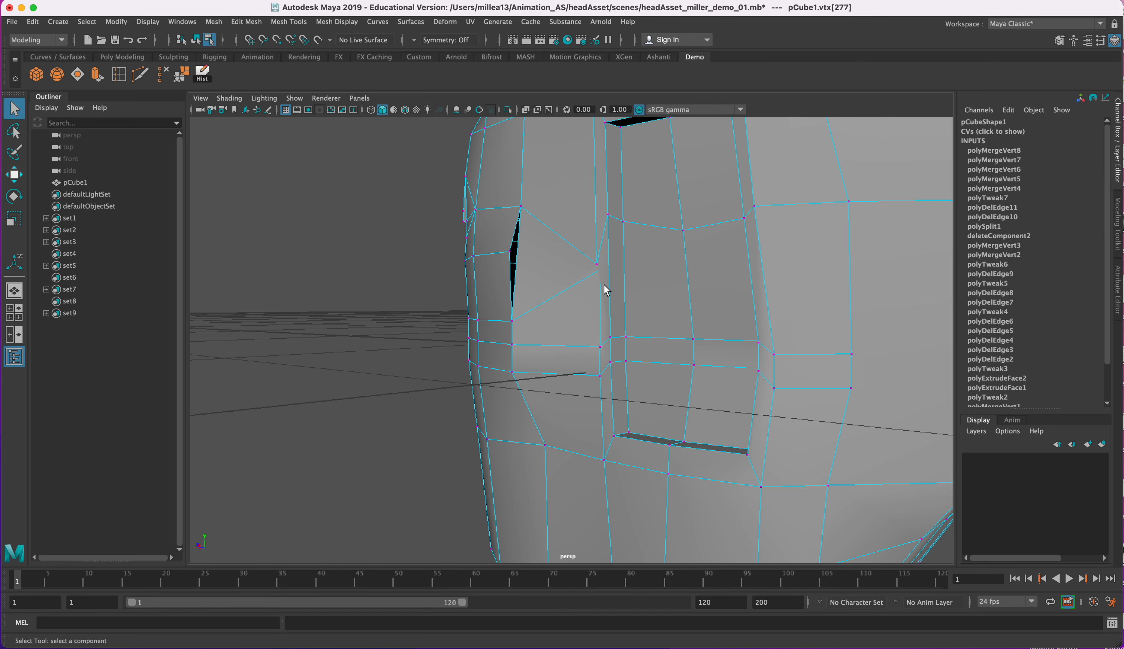
left_click_drag(605, 273, 552, 322, "alt")
key("w")
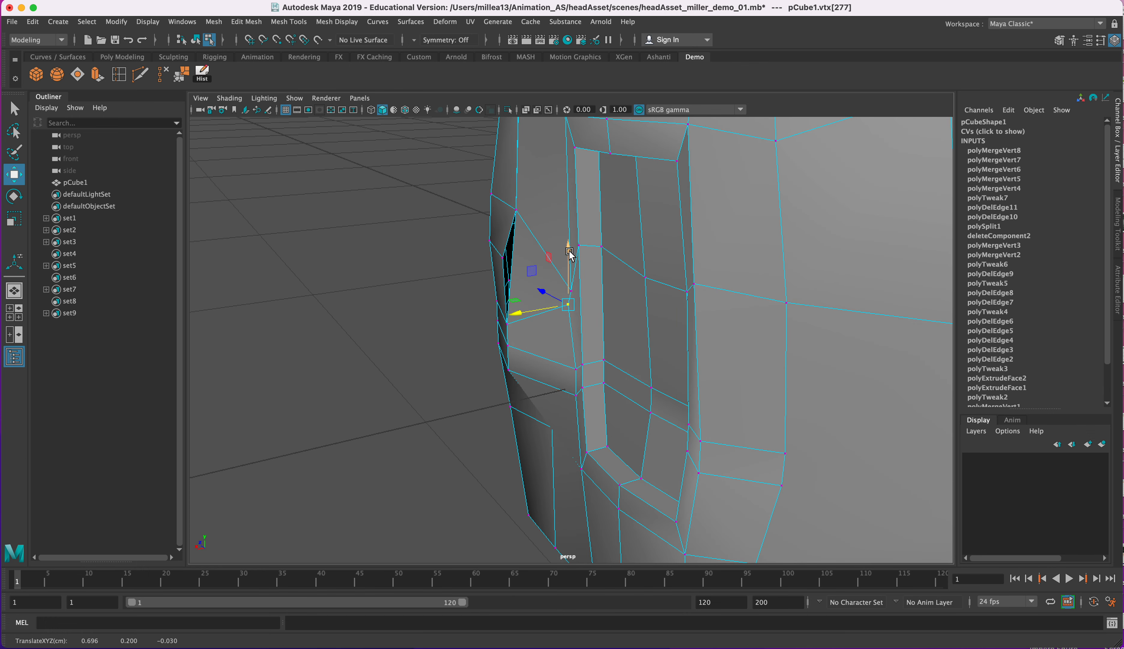
left_click_drag(572, 253, 584, 346, "alt")
key("q")
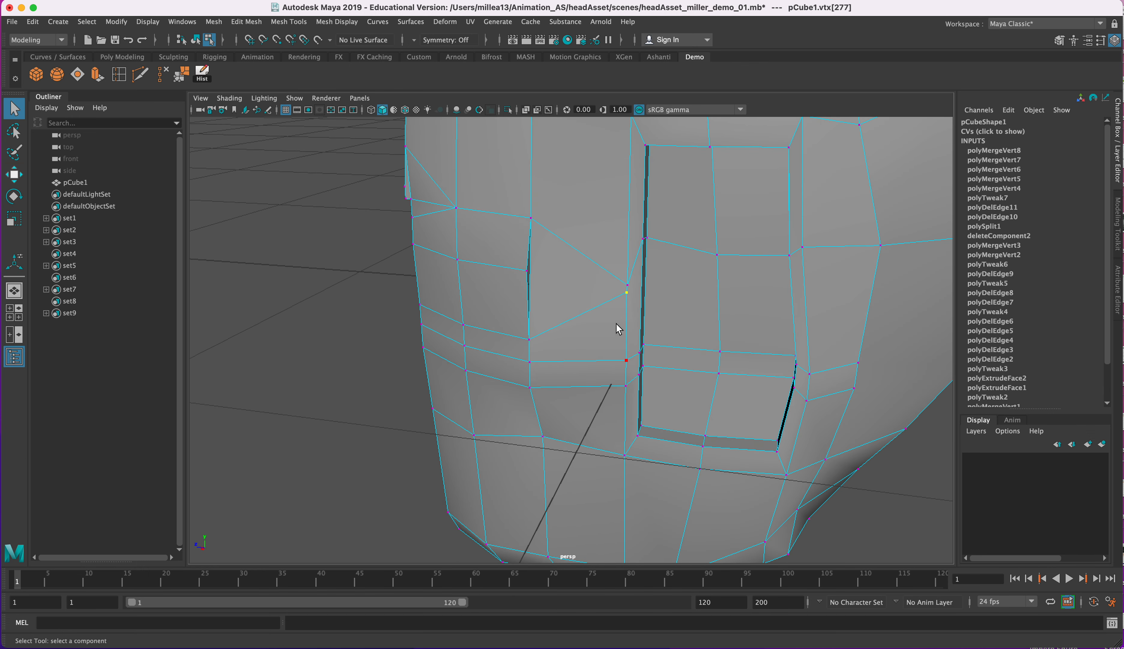
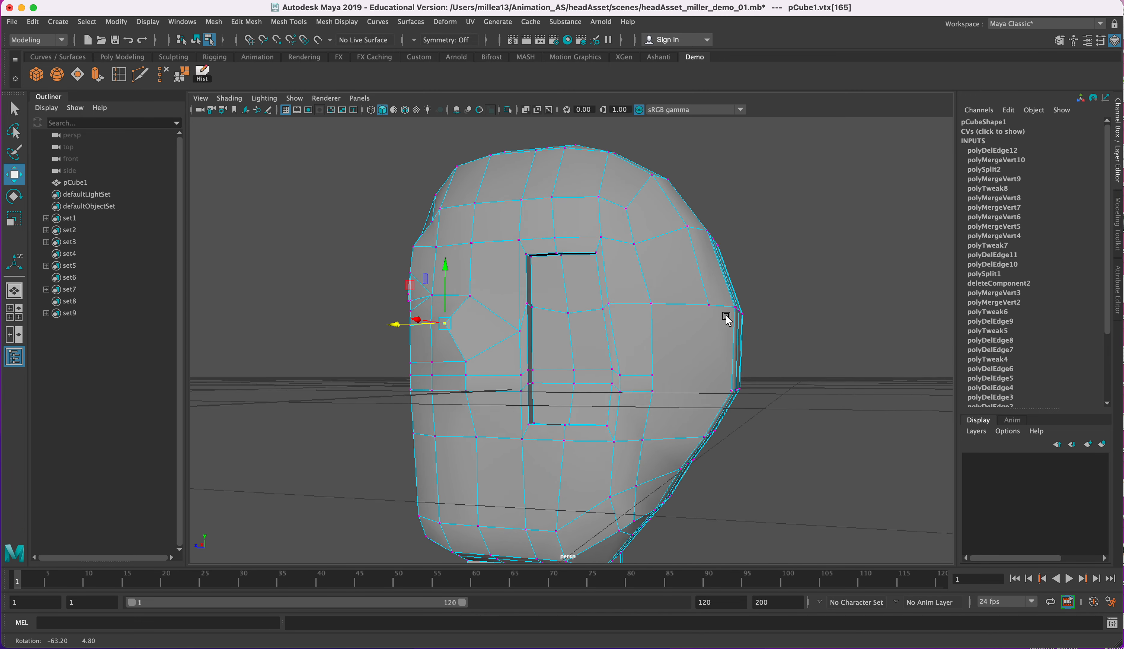
Raise the vertex just behind the lower part of the ear inset
left_click_drag(580, 393, 603, 391, "alt")
left_click(660, 390)
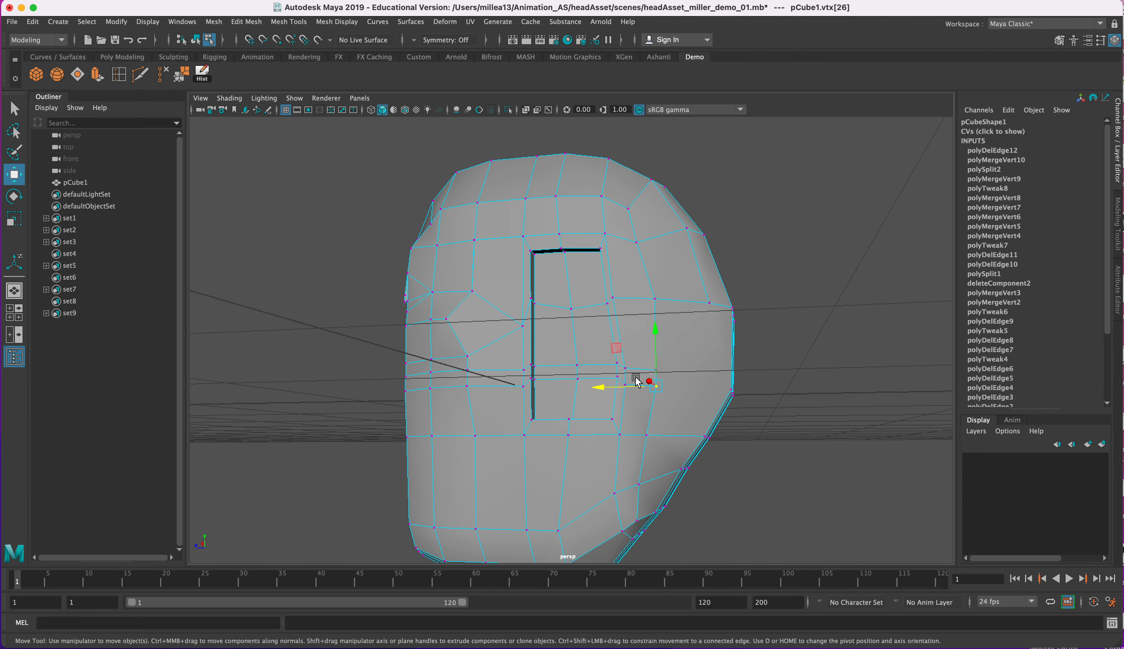
key("q")
key("w")
left_click_drag(656, 340, 665, 376)
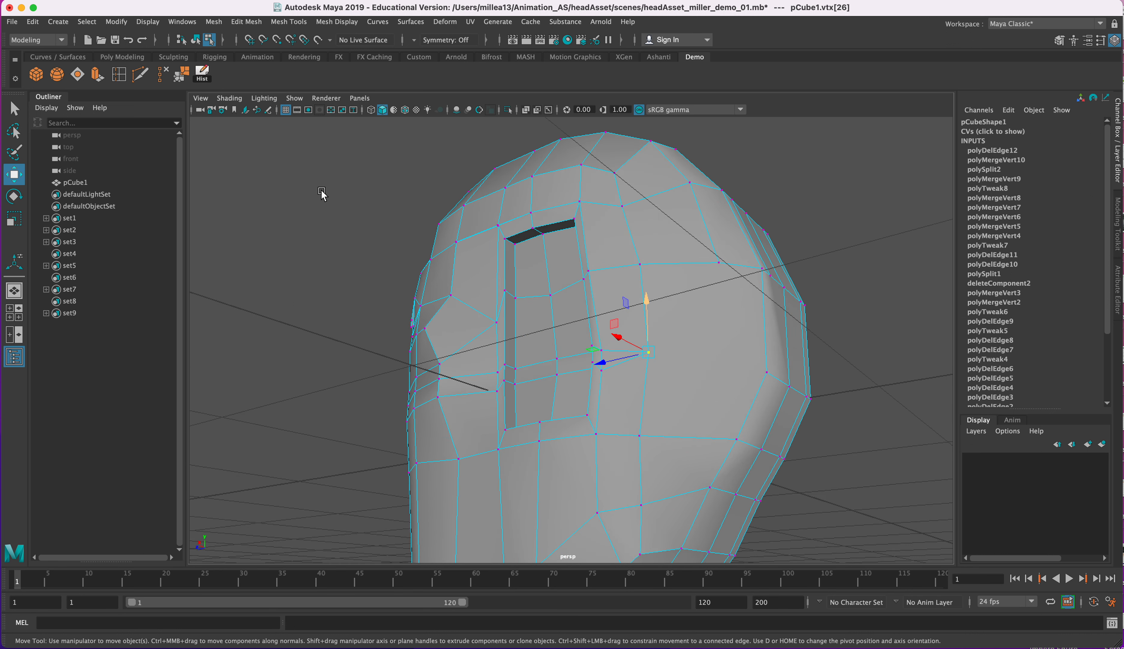
Cut an edge from the raised vertex behind the ear inset to the vertex near the back of the head
left_click(149, 78)
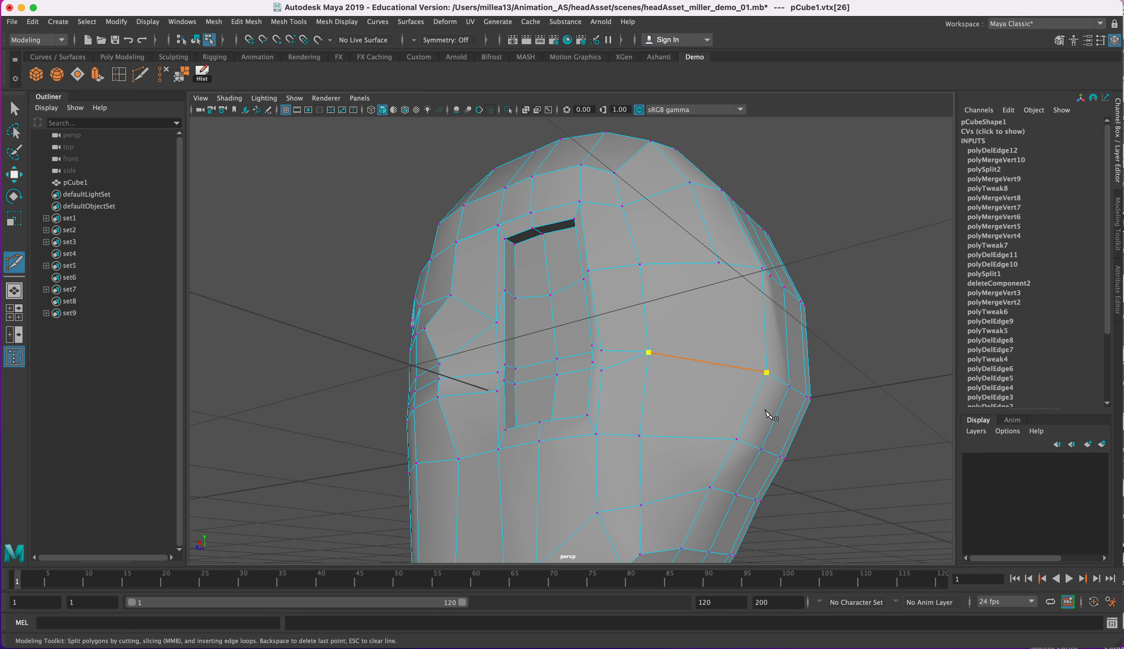
left_click(15, 109)
left_click(880, 339)
left_click_drag(880, 339, 799, 359, "alt")
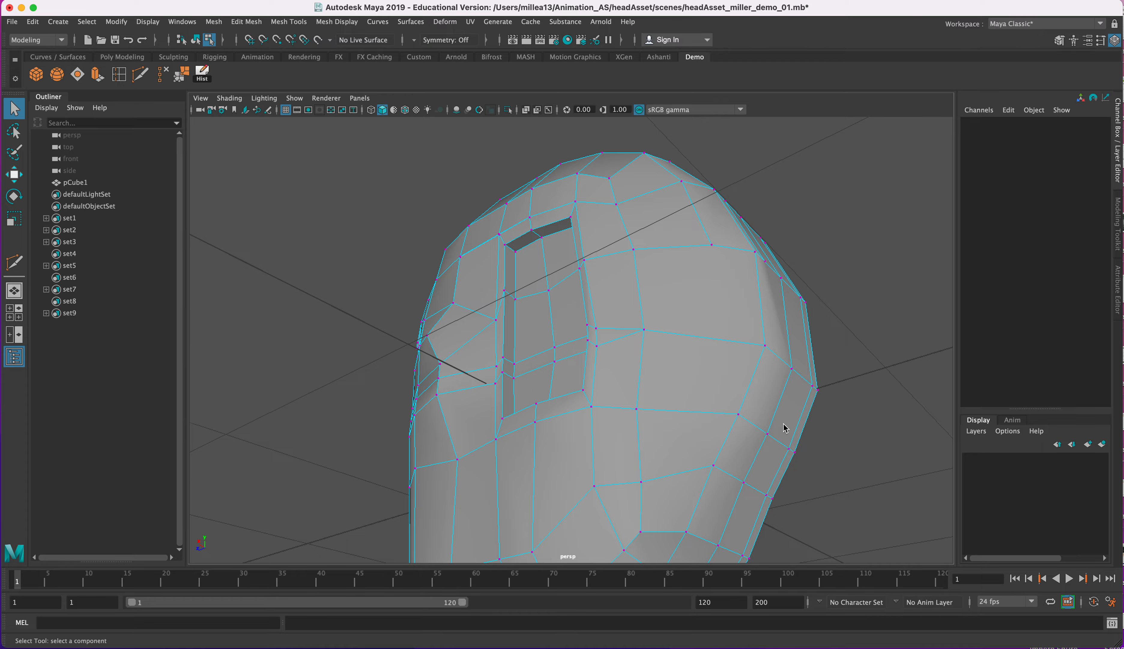
Delete the short horizontal edge just behind the lower part of the ear inset
scroll(786, 428, "down", 5)
mouse_move(706, 417)
left_mouse_down("alt")
mouse_move(654, 454)
mouse_move(659, 473)
mouse_move(734, 462)
mouse_move(876, 476)
mouse_move(920, 463)
mouse_move(760, 432)
mouse_move(698, 439)
mouse_move(695, 452)
mouse_move(688, 387)
mouse_move(712, 429)
left_mouse_up("alt")
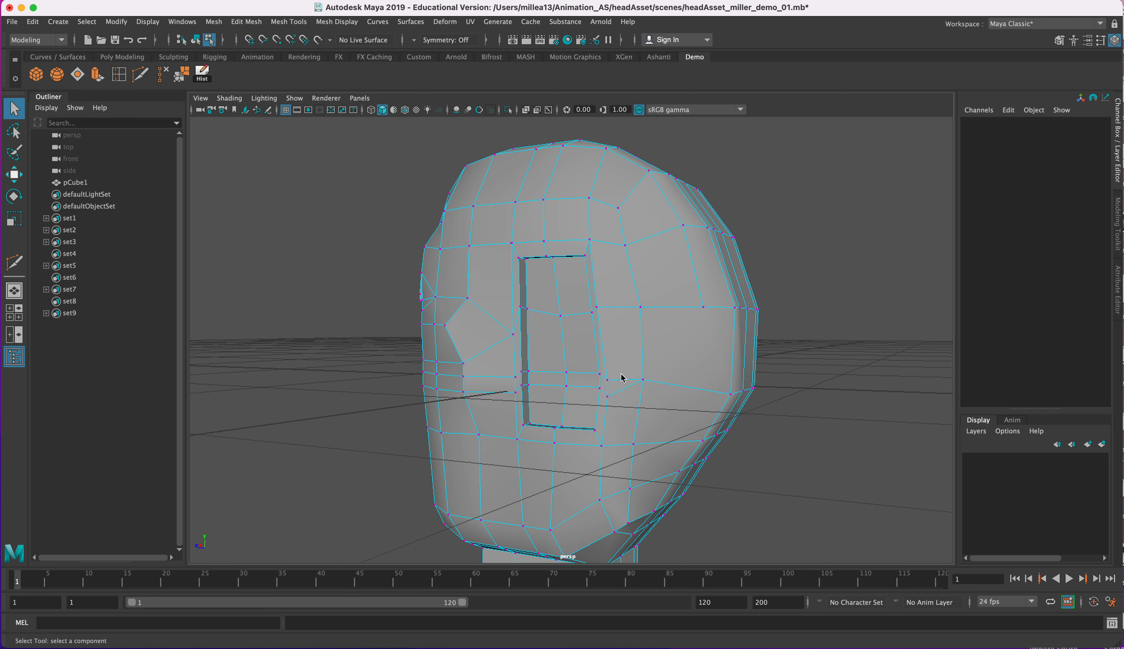
scroll(625, 383, "up", 3)
left_click(629, 384)
right_click_drag(642, 392, 641, 371)
left_click(638, 389)
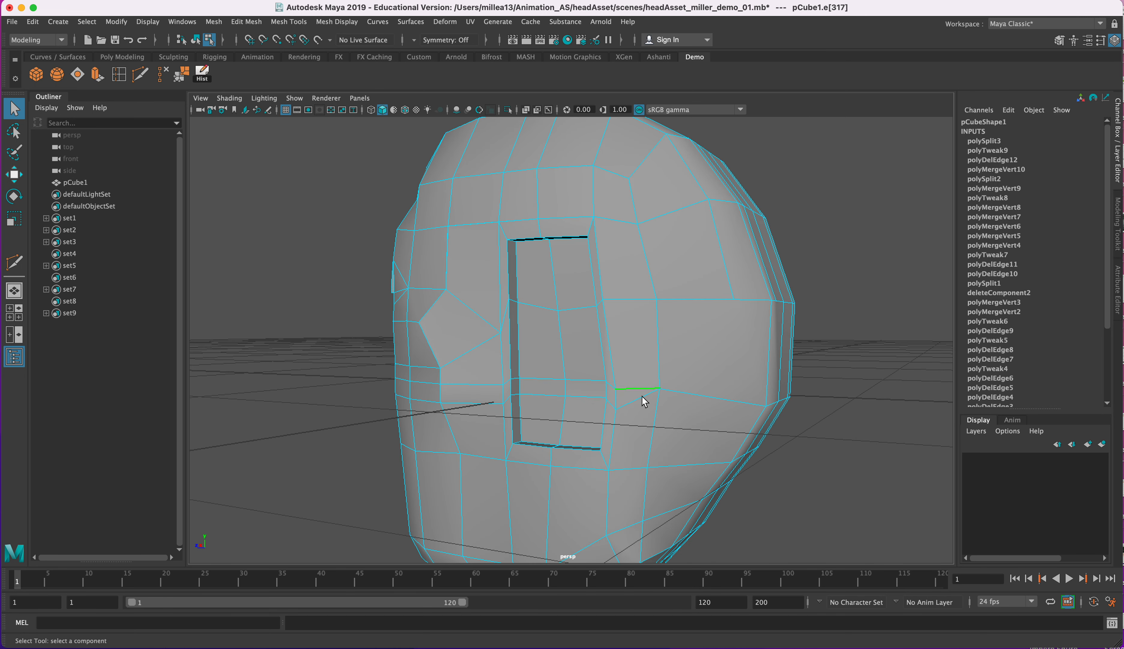
left_click(164, 74)
Cut a vertical edge across the large face behind the ear inset, continuing the vertical edge above it down to the next row
left_click_drag(646, 379, 610, 368, "alt")
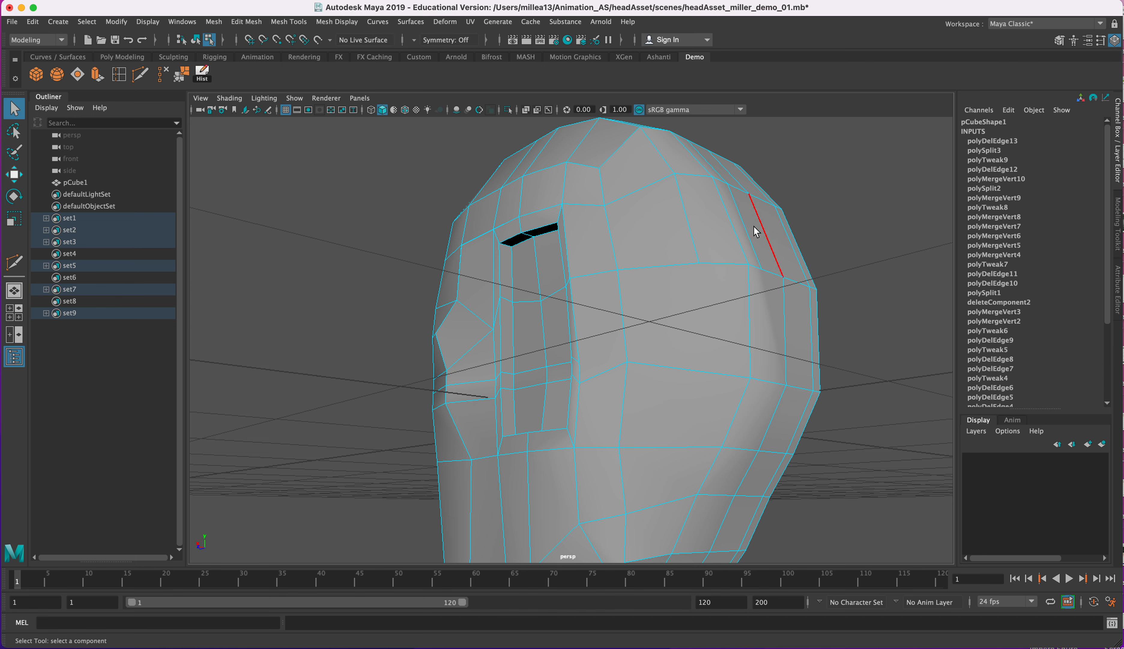
key("y")
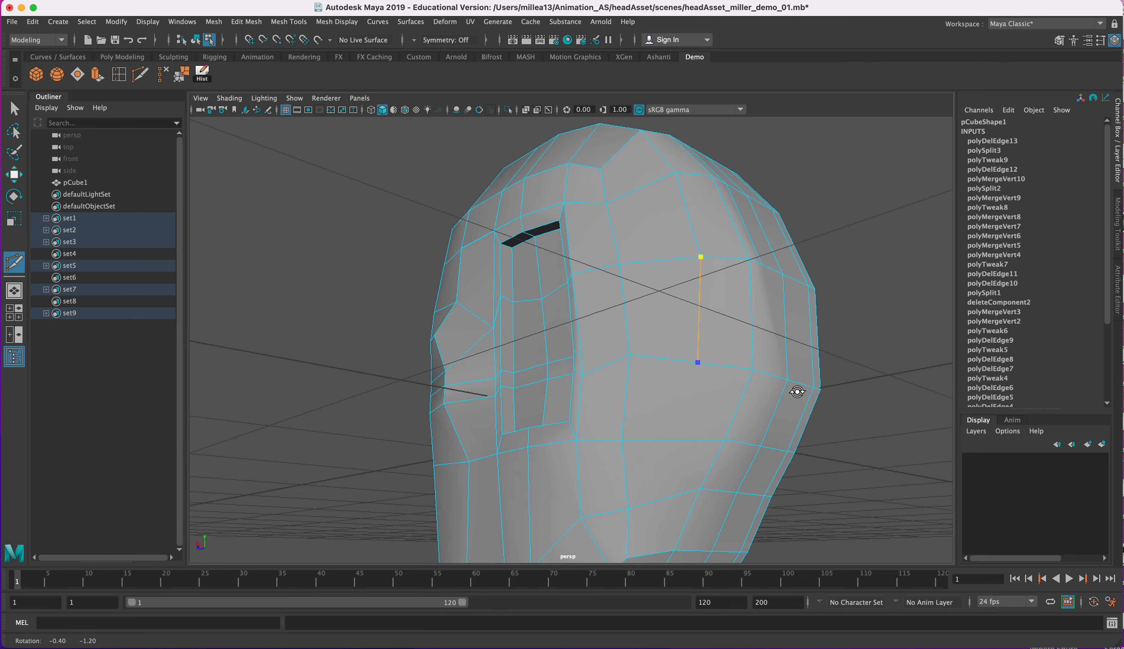
right_click_drag(794, 398, 765, 395, "alt")
left_click_drag(673, 339, 642, 360, "alt")
left_click_drag(669, 498, 676, 478, "alt")
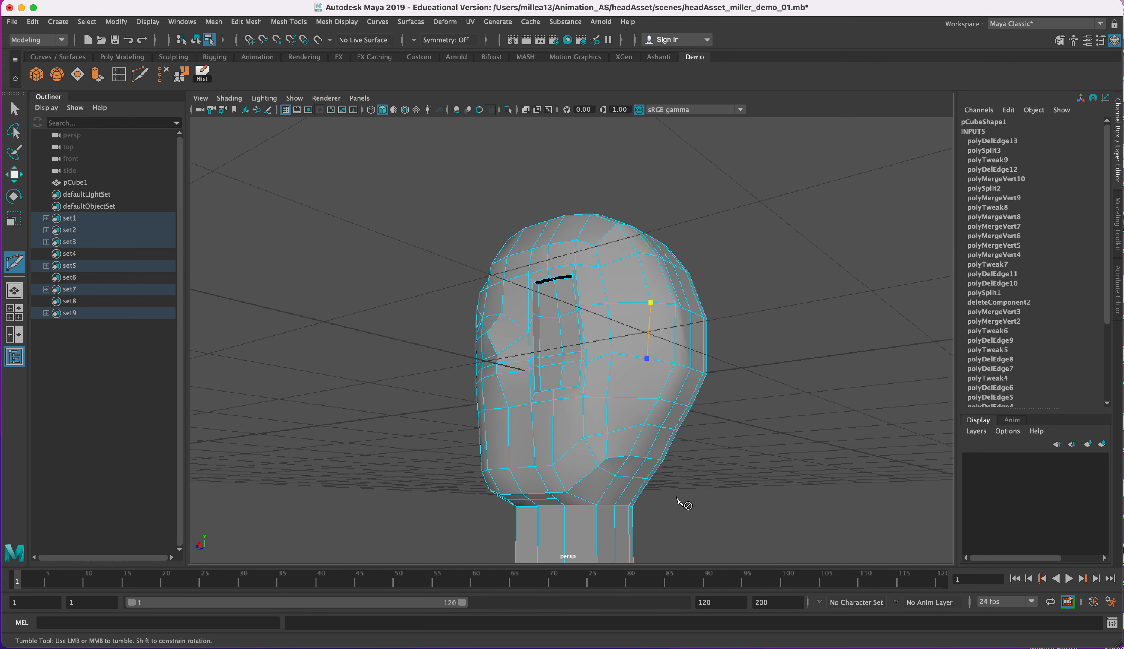
left_click_drag(603, 491, 665, 401, "alt")
right_click_drag(665, 402, 703, 305, "alt")
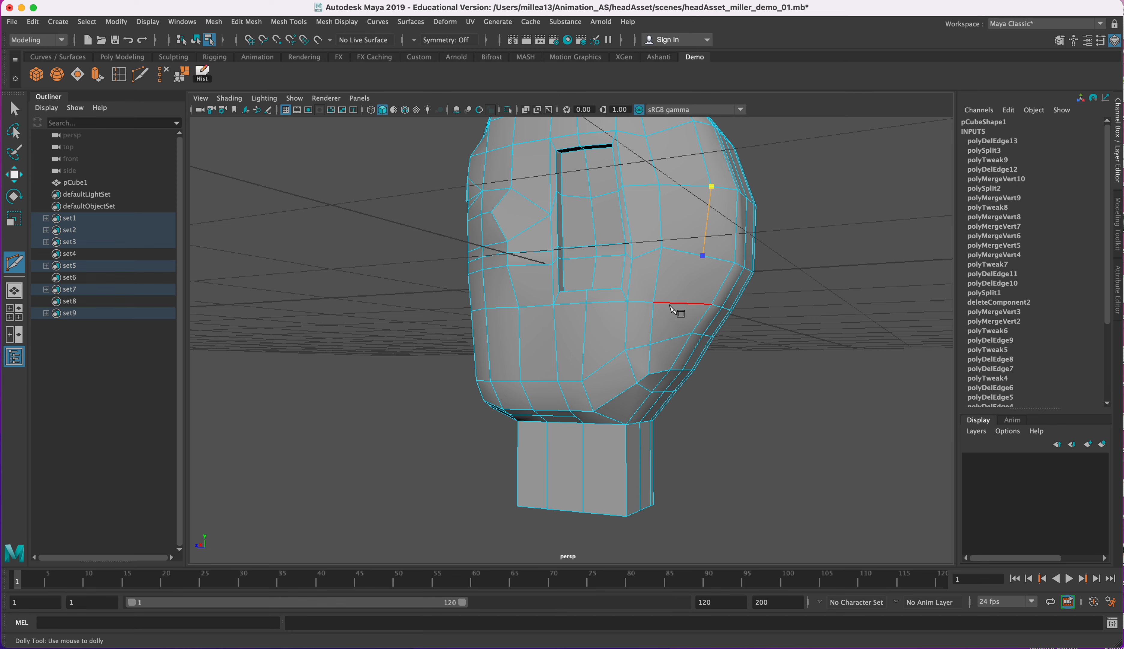
left_click(22, 107)
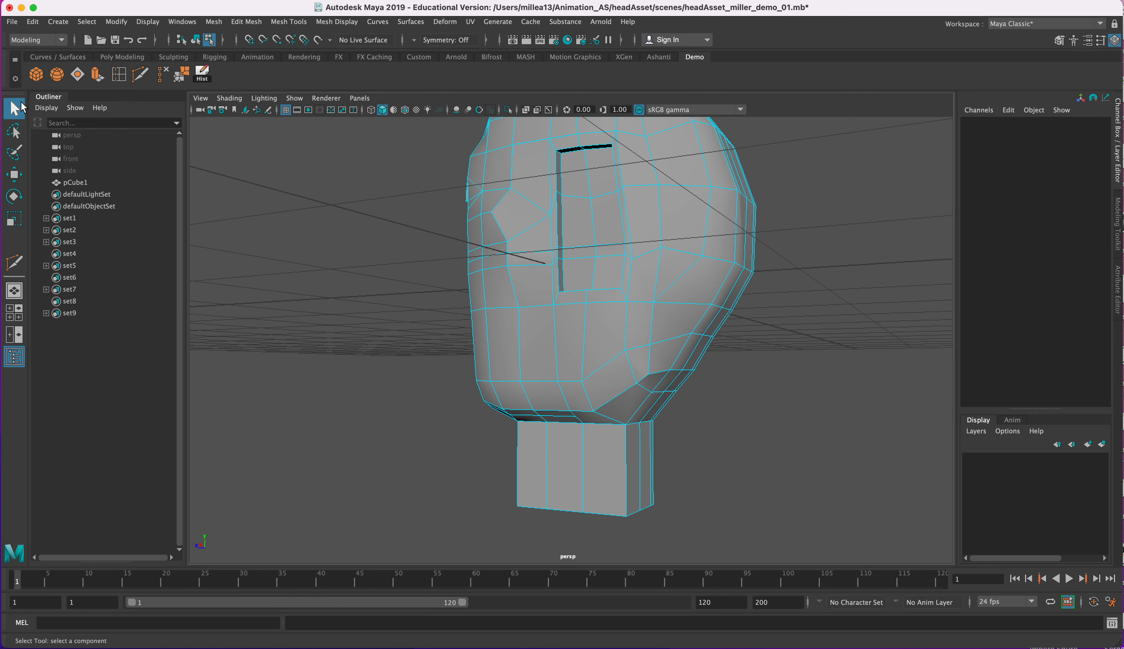
Delete the short slanted edge between the rear border of the ear inset and the vertex behind it
left_click_drag(672, 287, 662, 361, "alt")
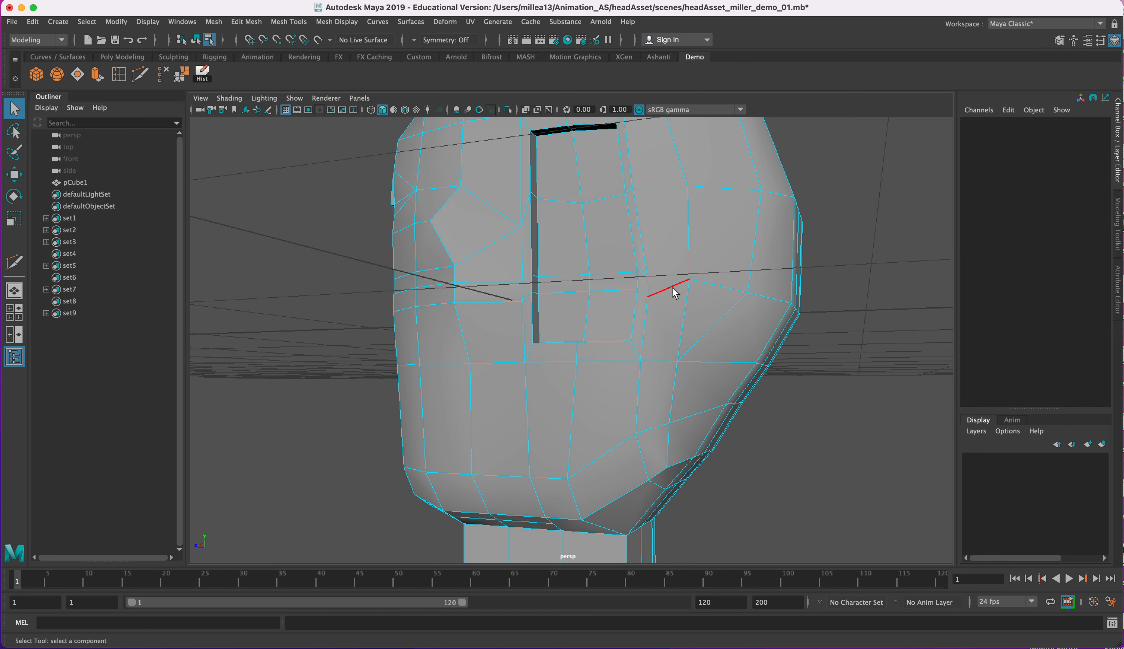
mouse_move(681, 292)
right_mouse_down()
mouse_move(681, 260)
mouse_move(674, 288)
right_mouse_up()
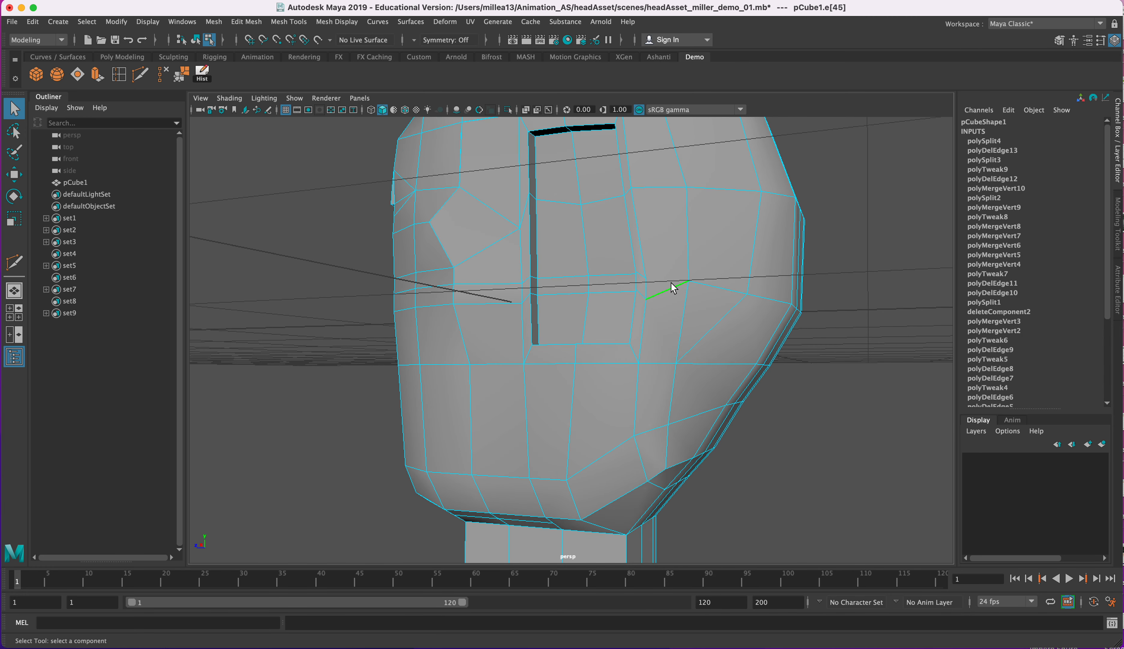
left_click(163, 76)
Cut two short edges from the border vertices behind the lower ear inset to the vertical edge behind them
left_click_drag(728, 351, 618, 257, "alt")
key("y")
left_click_drag(673, 285, 623, 329, "alt")
left_click_drag(538, 282, 656, 307, "alt")
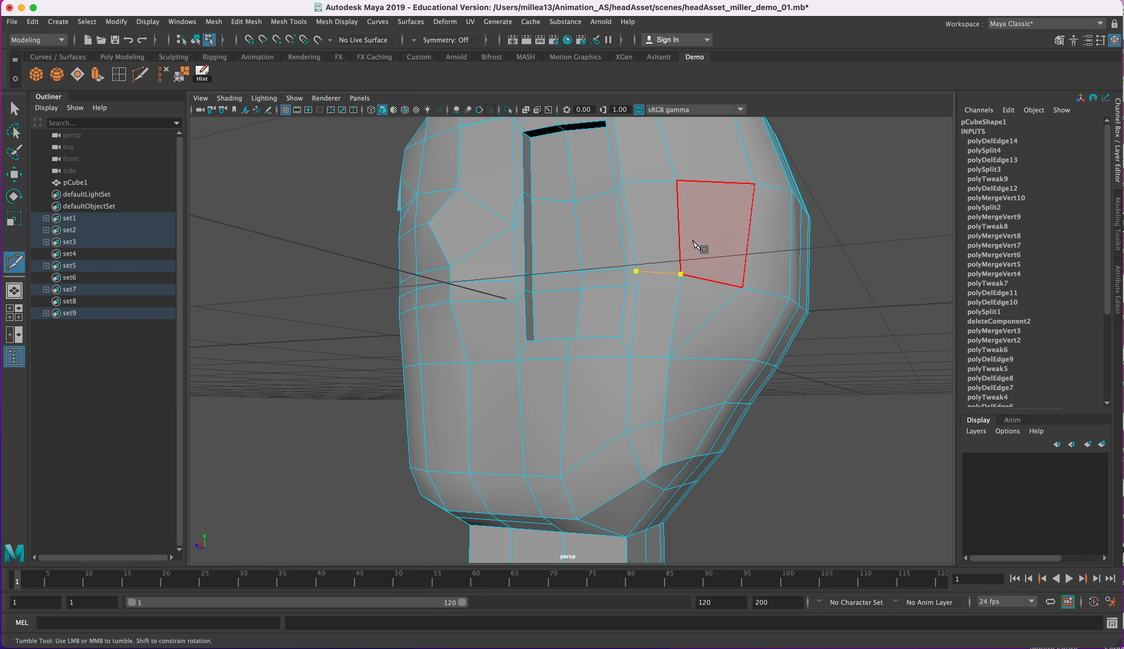
left_click(15, 108)
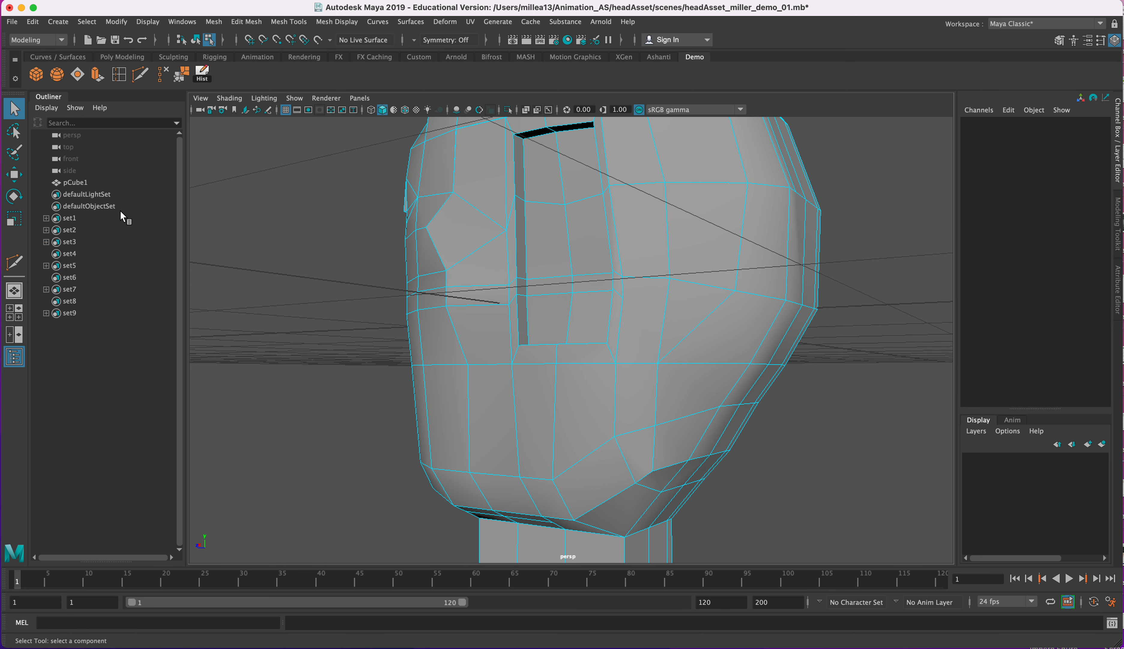
left_click(167, 77)
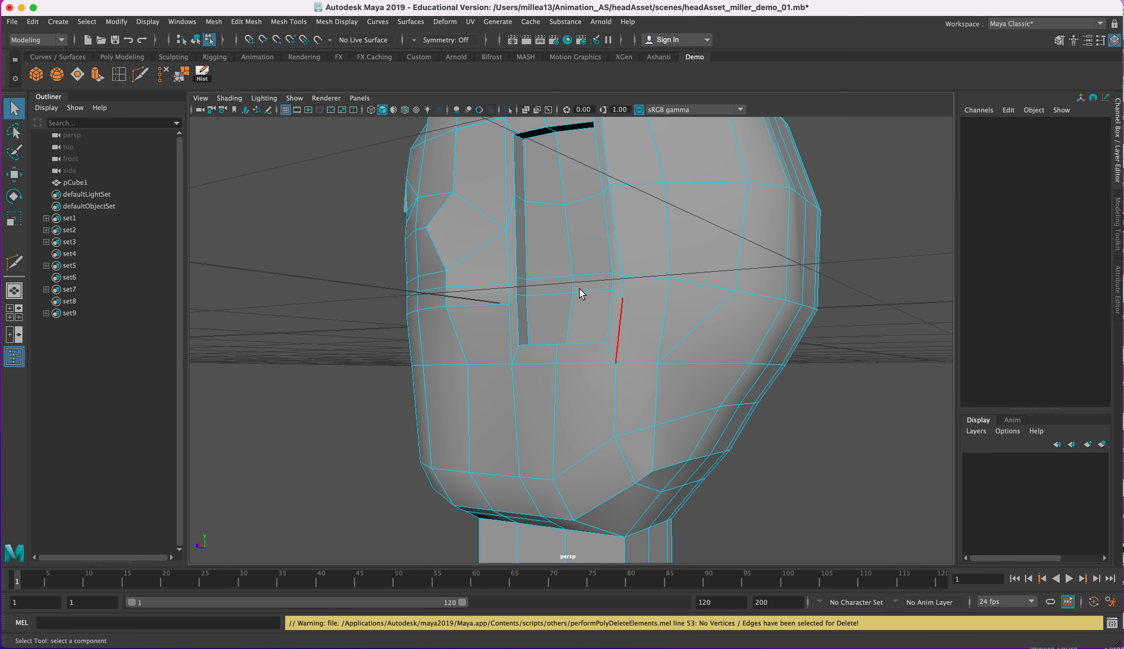
left_click(140, 76)
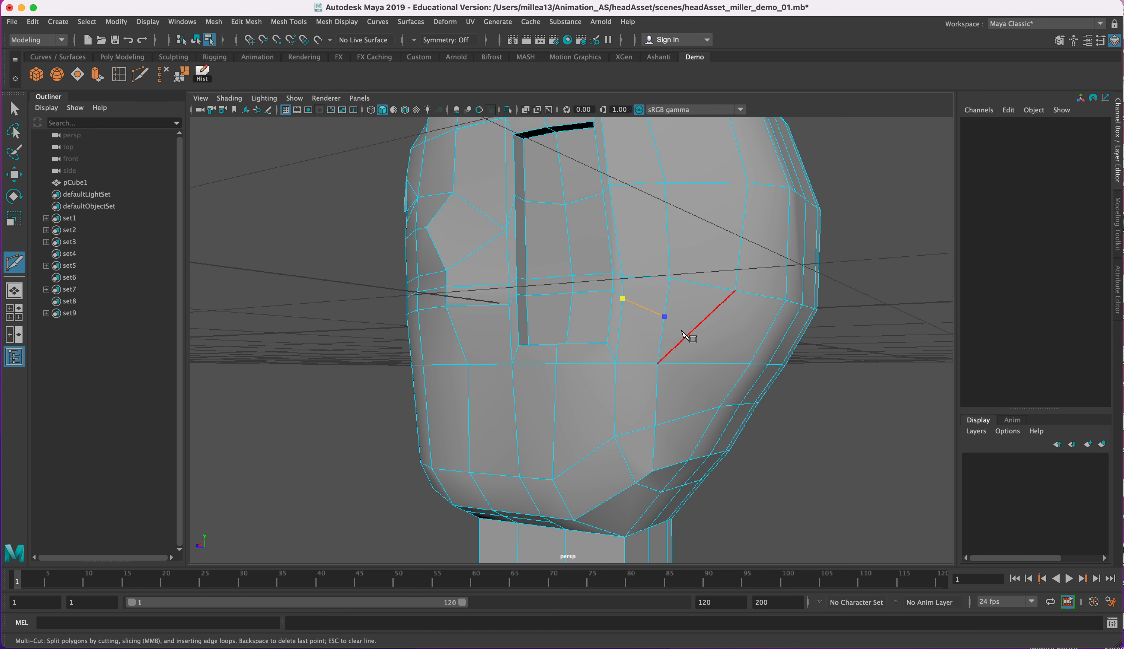
Move the new vertex on the vertical edge forward toward the ear inset and pull its neighbouring vertex outward from the head
key("F9")
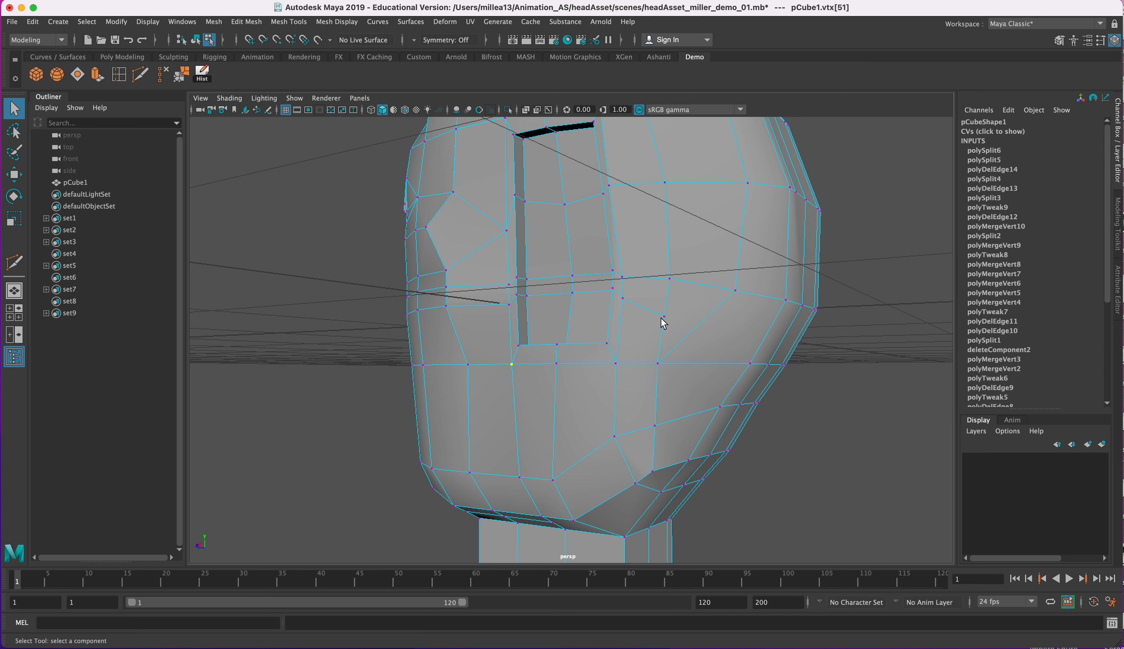
left_click(665, 320)
key("w")
left_click_drag(668, 320, 600, 324)
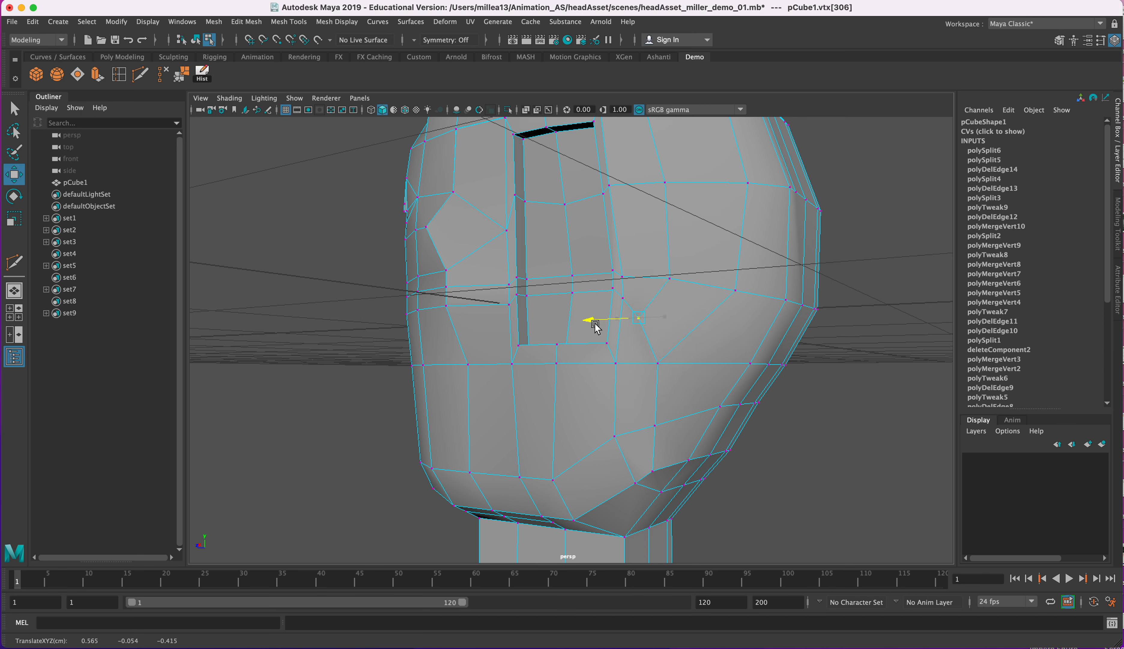
left_click_drag(704, 335, 621, 418, "alt")
left_click_drag(573, 490, 578, 481)
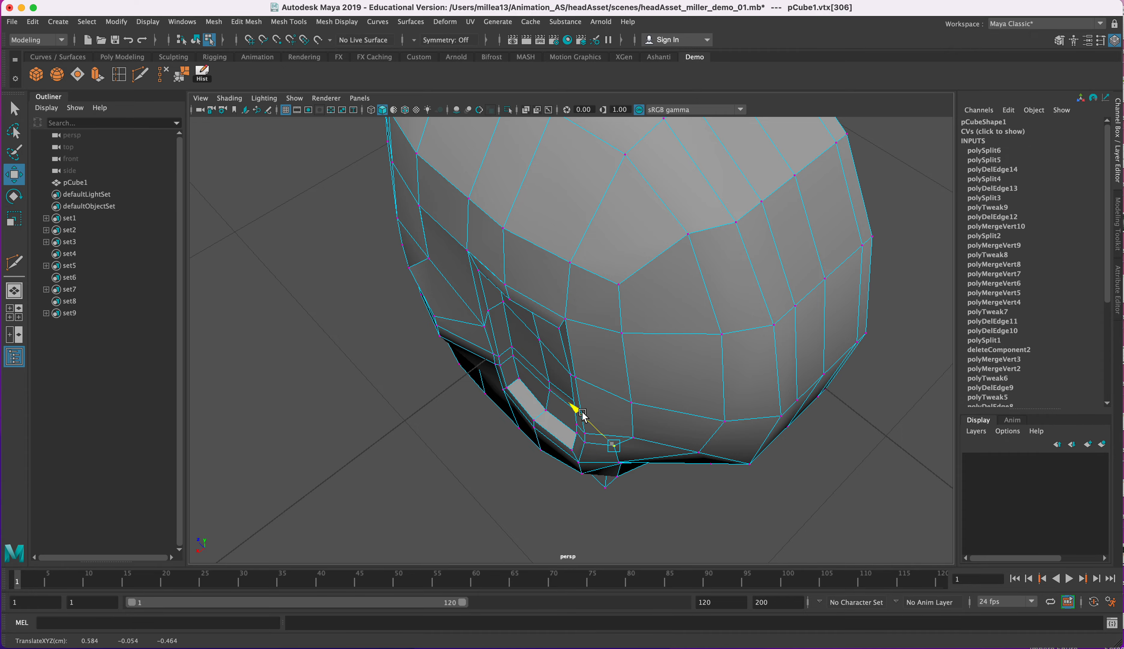
left_click_drag(653, 401, 600, 349, "alt")
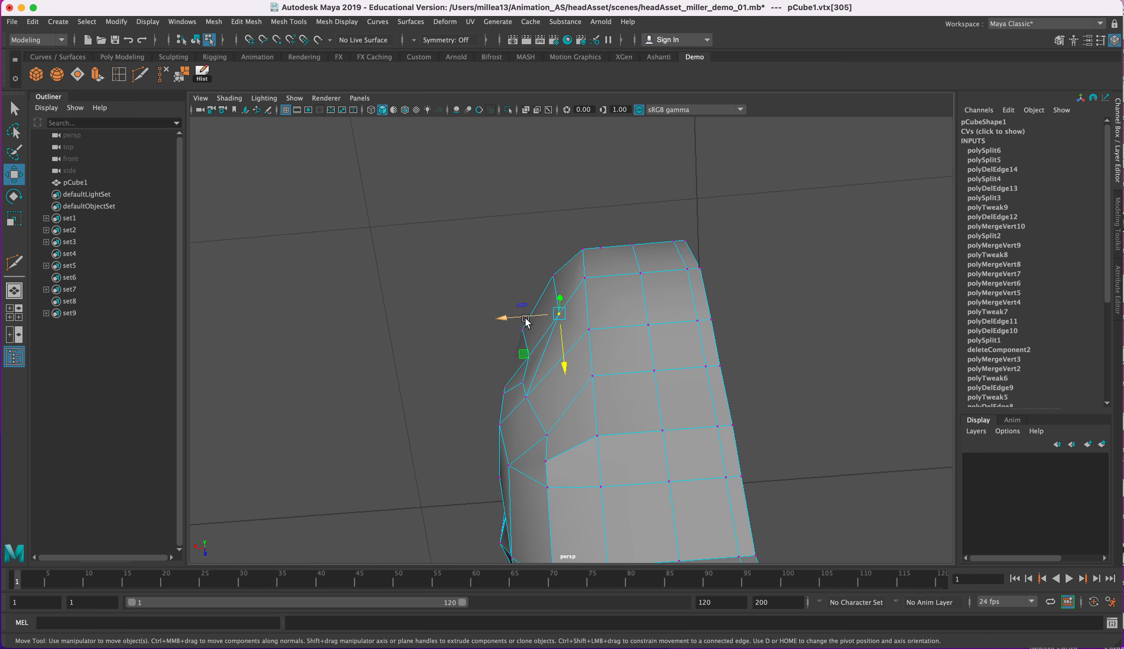
left_click_drag(525, 319, 494, 337)
Replace the vertical edge on the back of the head with a diagonal cut down to the vertex near the centre border
left_click_drag(609, 335, 648, 400, "alt")
right_click_drag(628, 392, 630, 414)
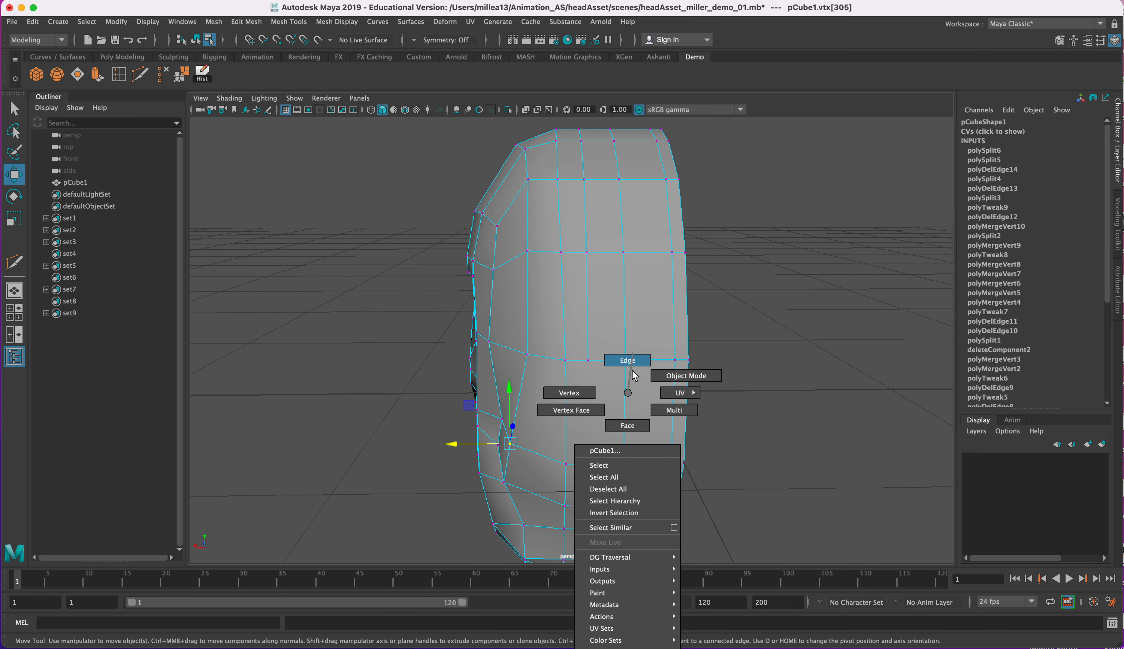
right_click_drag(634, 363, 634, 363)
left_click(628, 393)
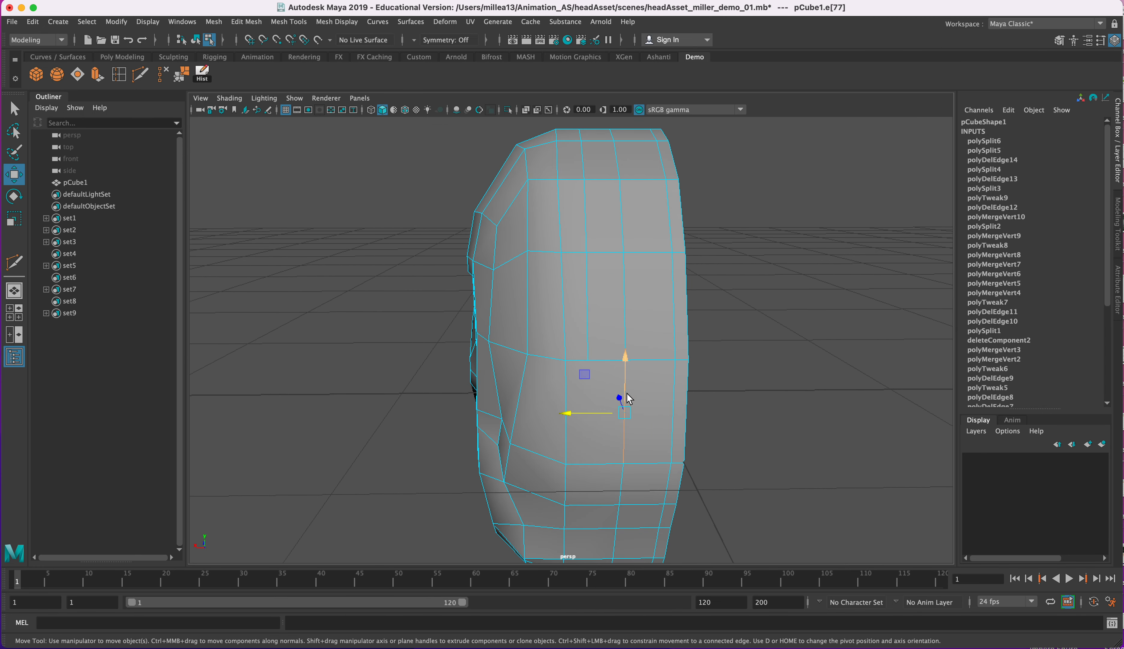
left_click(162, 76)
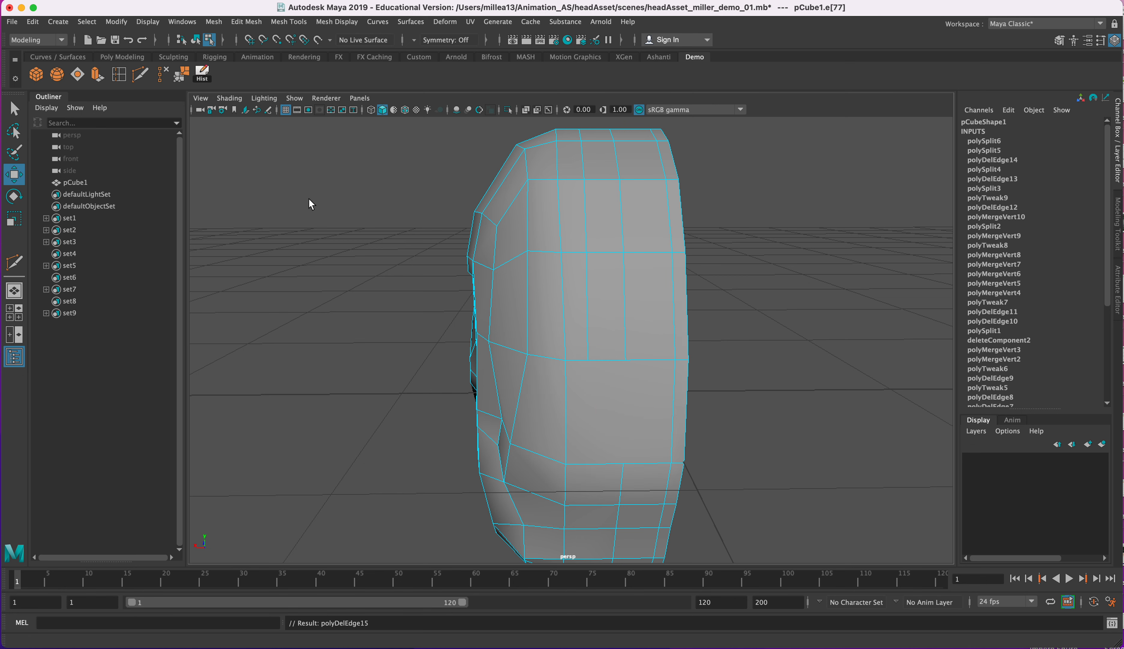
left_click(140, 76)
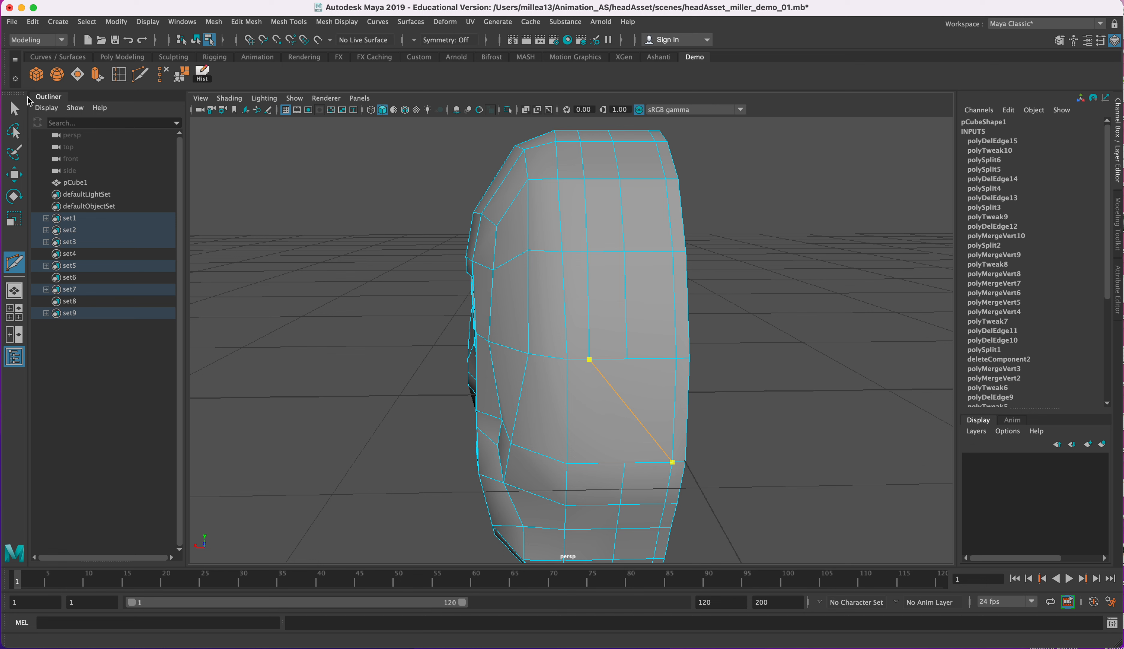
left_click(14, 108)
Raise the vertex above the new diagonal on the back of the head
right_click_drag(630, 356, 572, 354)
left_click(628, 356)
key("w")
left_click_drag(628, 304, 630, 257)
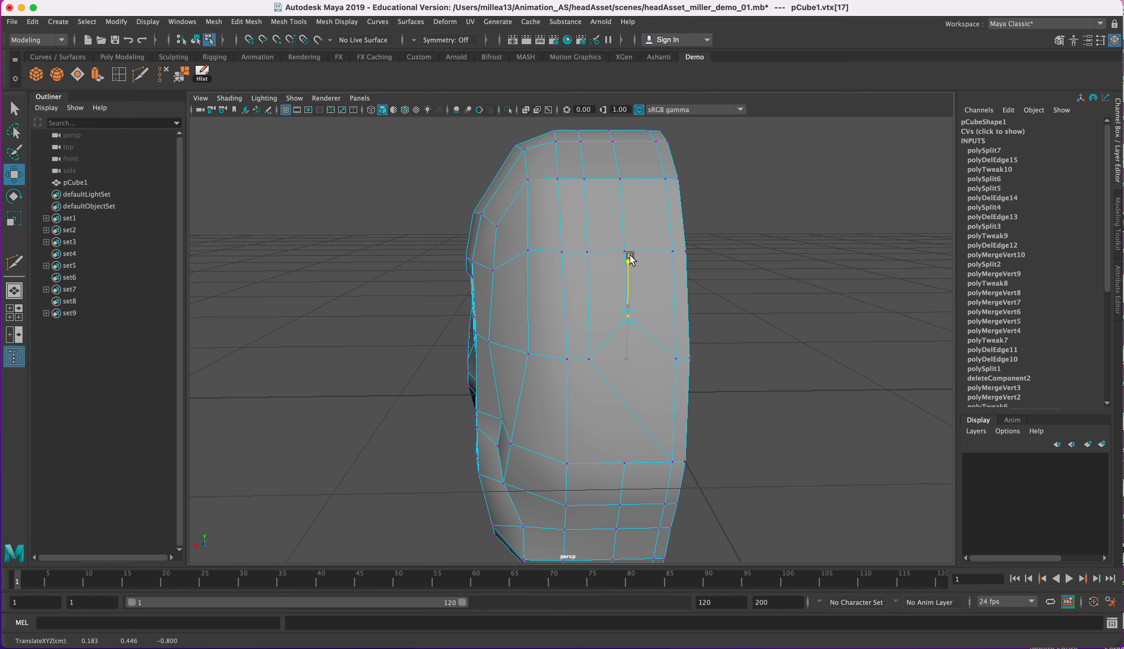
Delete the vertical edge loop running down the lower back of the head through the neck
left_click_drag(707, 464, 648, 270, "alt")
right_click_drag(648, 268, 648, 234)
double_click(658, 275)
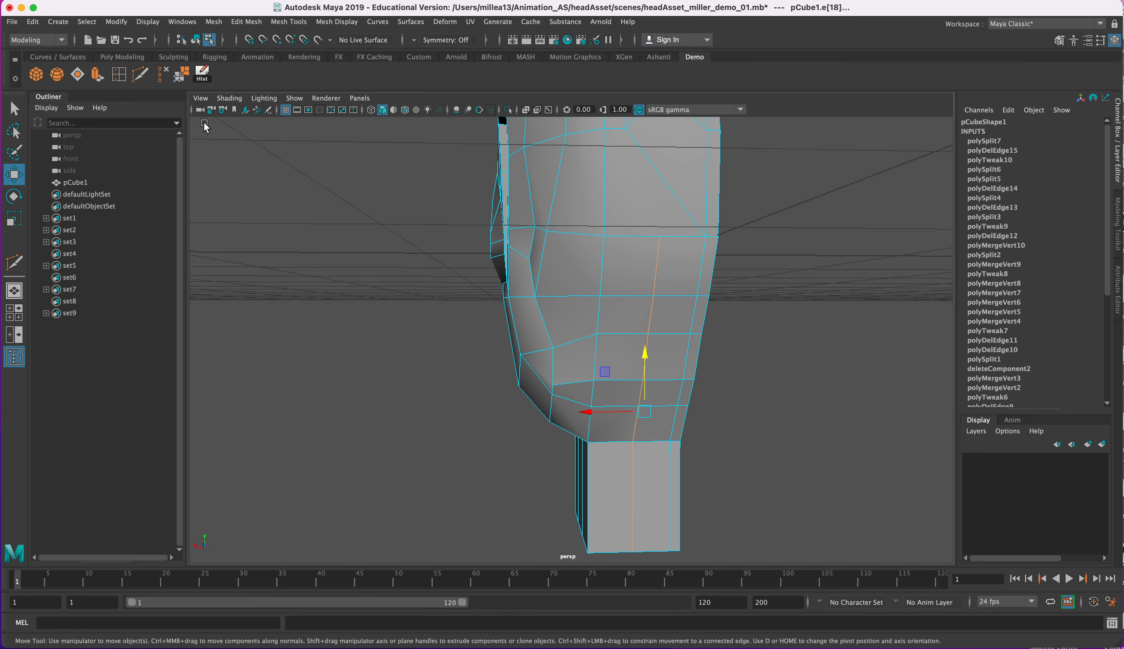
left_click(165, 76)
Cut two parallel diagonal edges down the jaw's side, each running one column forward to the row below
left_click_drag(402, 312, 575, 333, "alt")
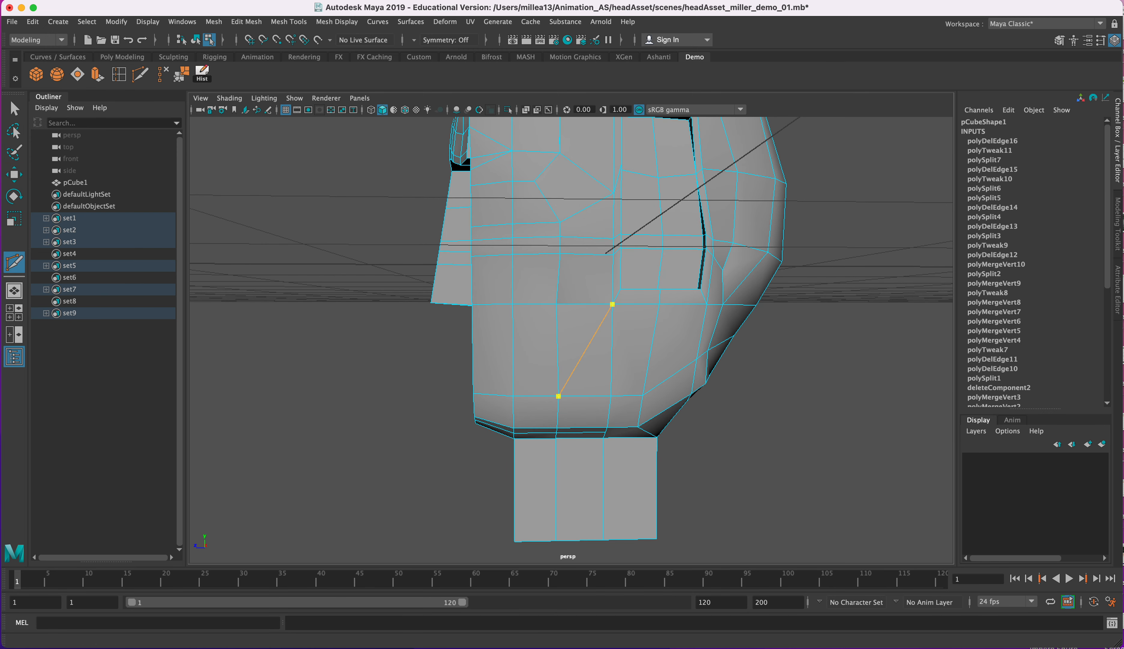
left_click(15, 109)
left_click_drag(584, 285, 604, 326, "alt")
left_click_drag(488, 318, 542, 313, "alt")
left_click(141, 73)
left_click(650, 265)
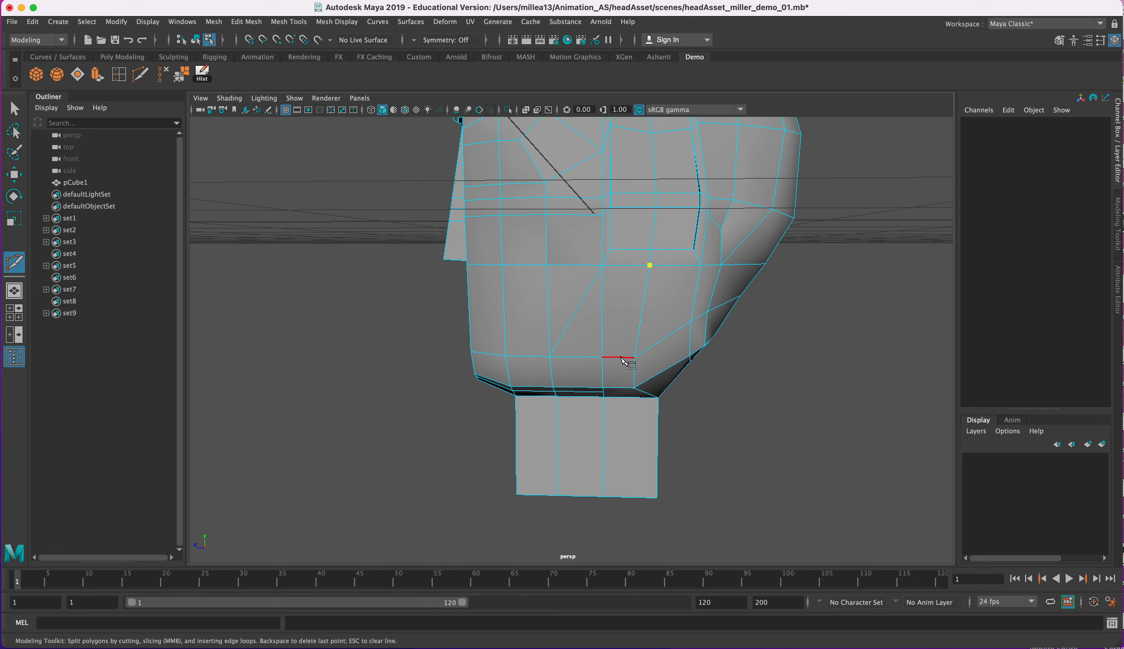
key("Return")
Delete the vertical edge between the two diagonal cuts on the side of the jaw
right_click_drag(606, 281, 607, 248)
left_click(602, 303)
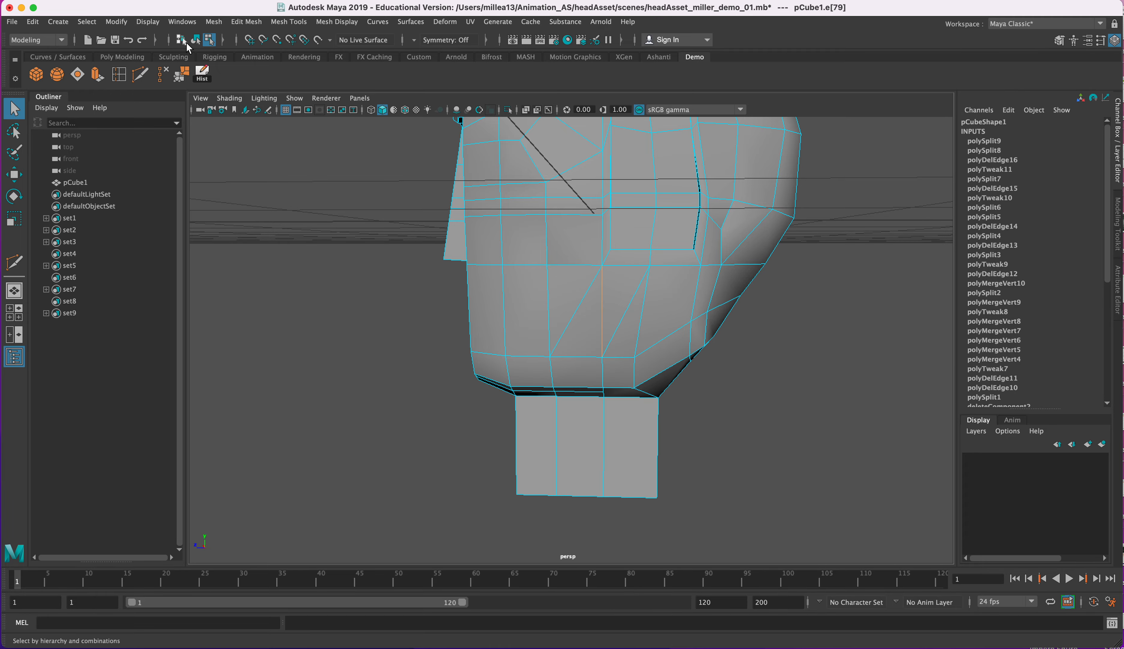
left_click(163, 73)
Cut two more diagonal edges across the lowest jaw row, continuing the upper diagonals forward to the jaw's bottom border
left_click_drag(615, 333, 663, 314, "alt")
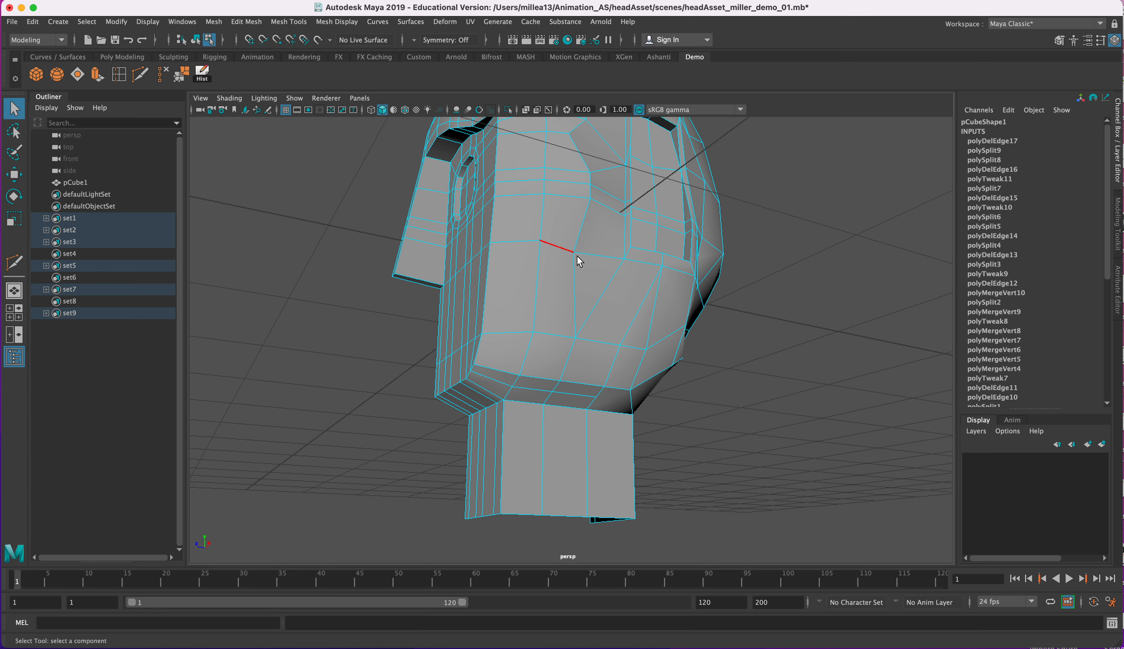
key("ctrl+shift+x")
left_click(576, 337)
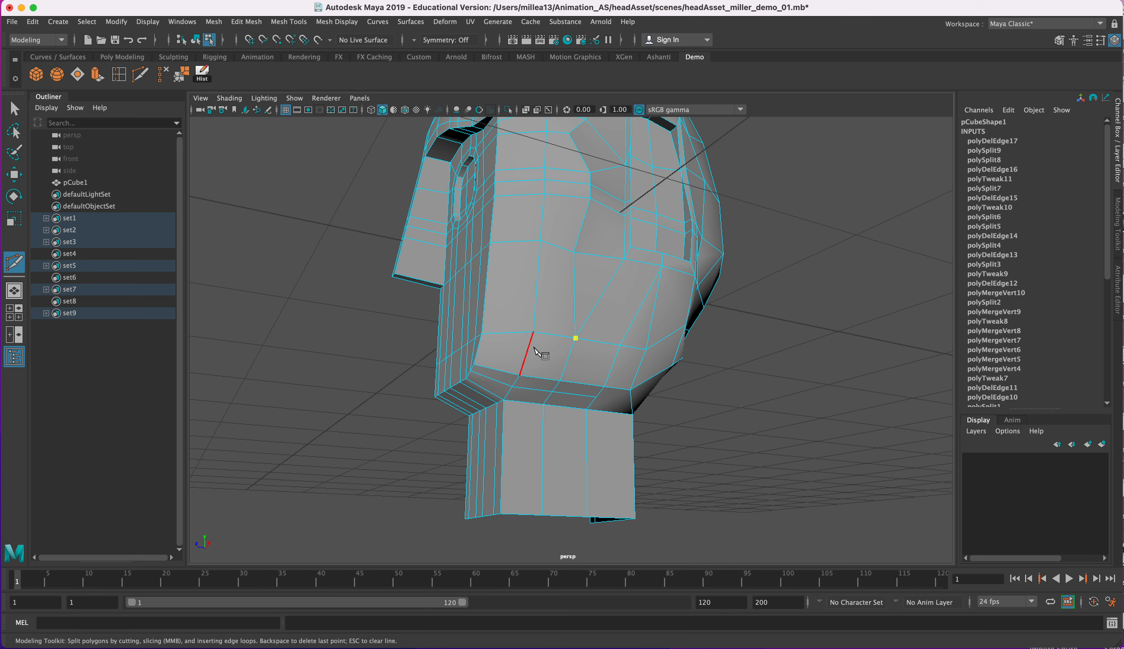
left_click(512, 378)
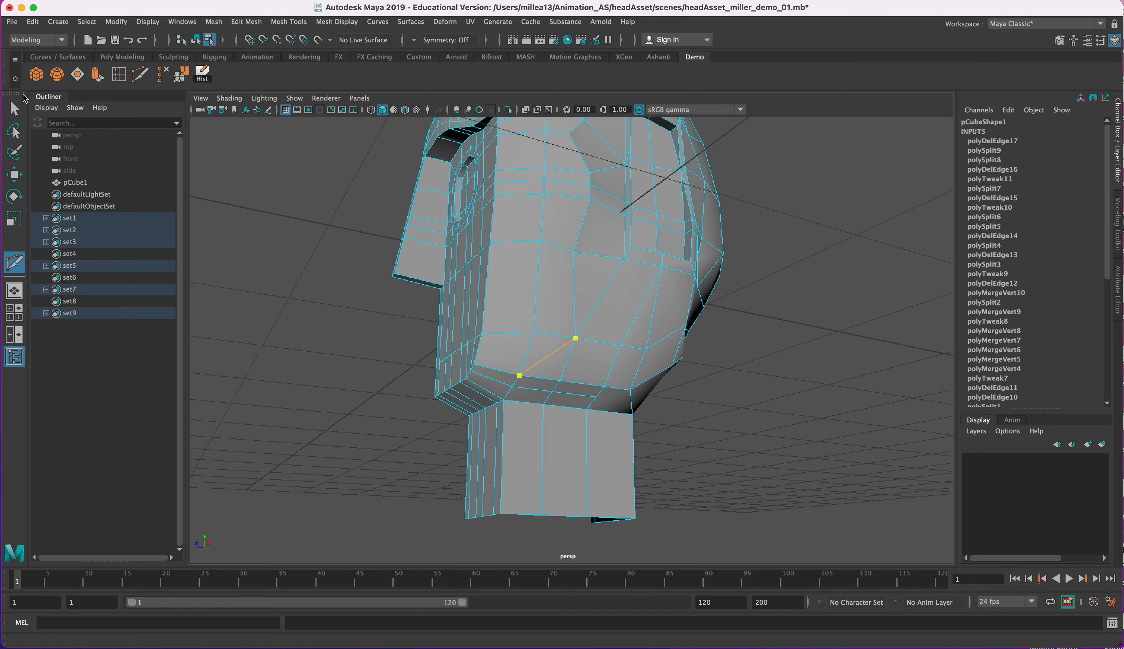
left_click(254, 227)
left_click_drag(591, 286, 522, 292, "alt")
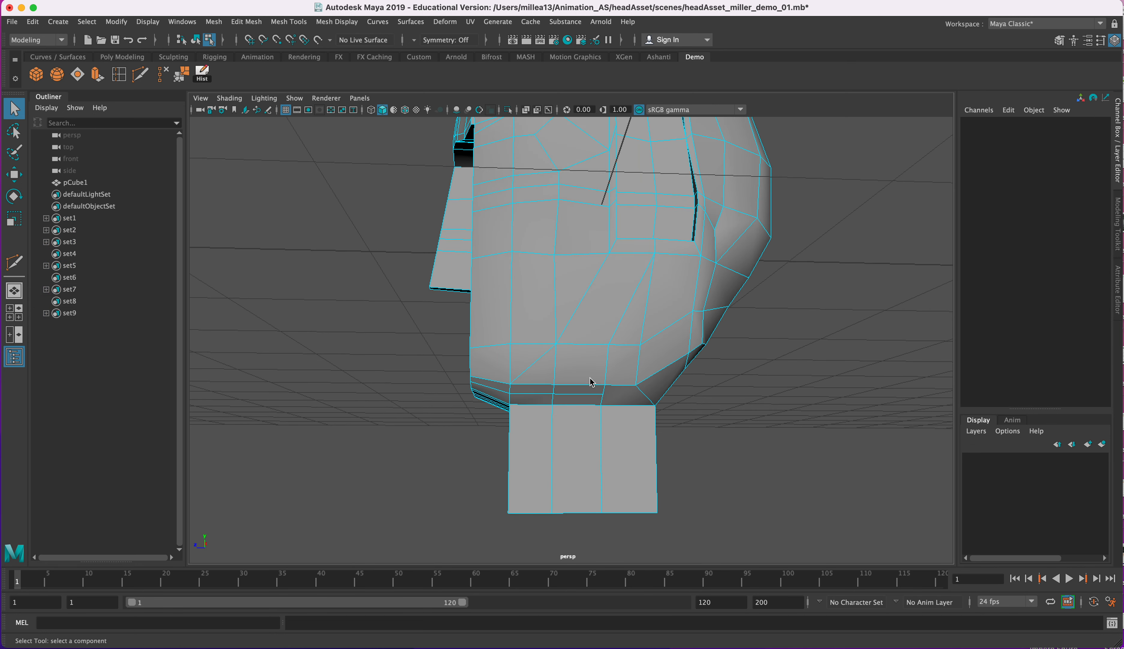
left_click_drag(591, 382, 592, 371, "alt")
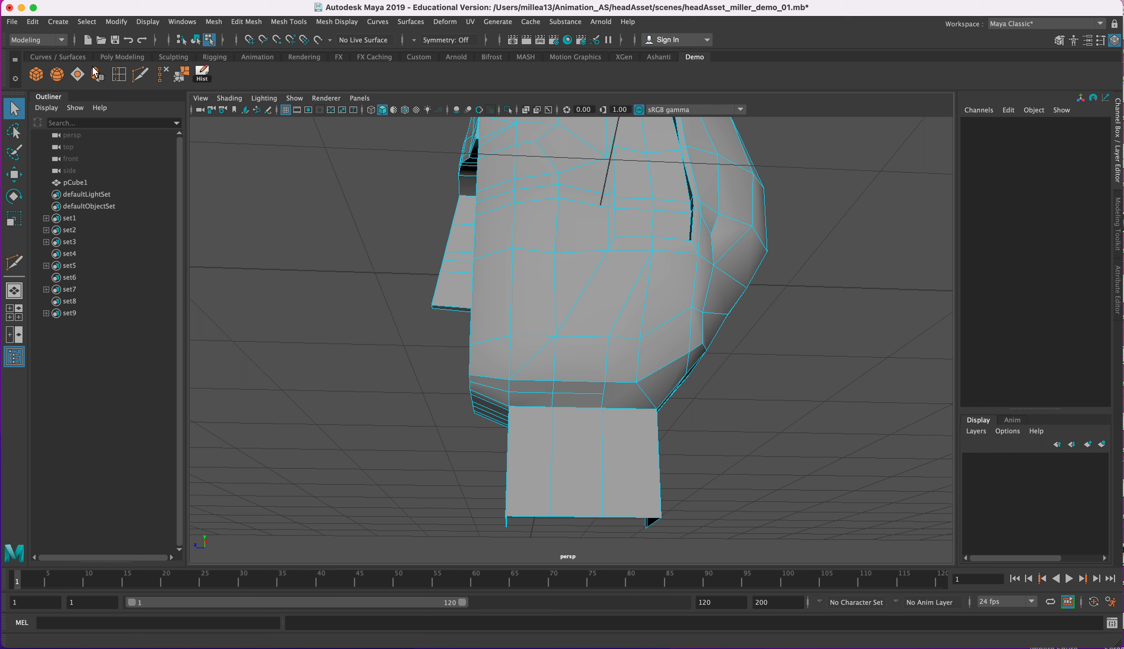
left_click(168, 82)
Delete two redundant upright edges beside the new diagonals in the lowest jaw row
right_click_drag(563, 360, 563, 339)
left_click(555, 359)
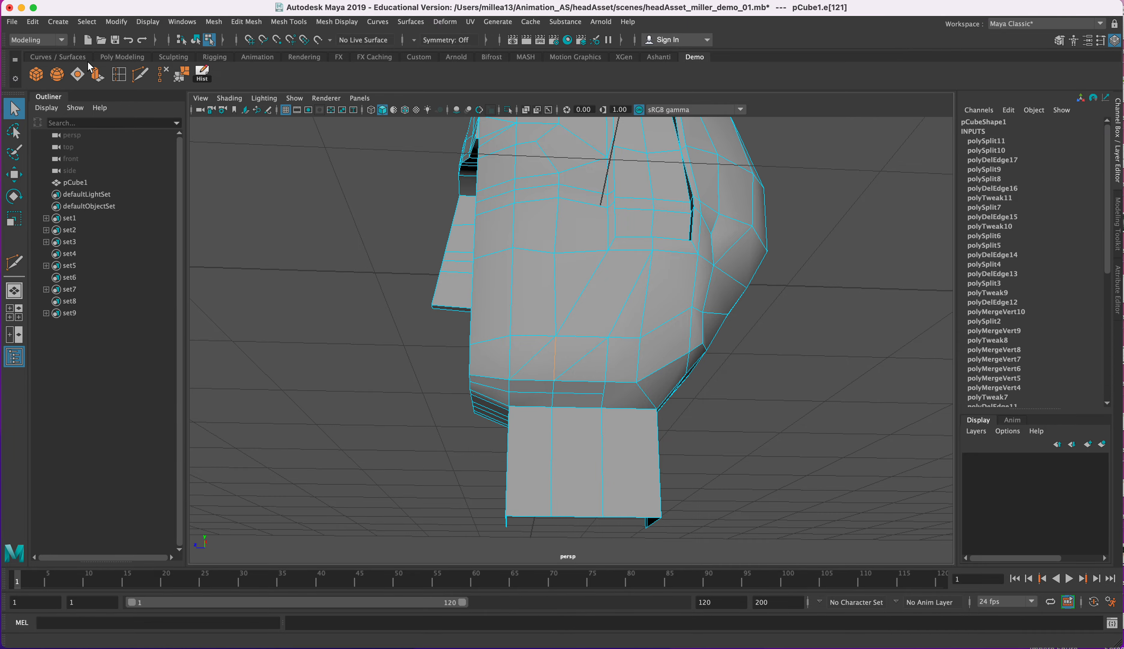
left_click(165, 82)
left_click_drag(656, 352, 678, 374, "alt")
left_click_drag(652, 399, 719, 370, "alt")
left_click(618, 381)
left_click(167, 76)
Delete the remaining upright edge nearest the chin and cut an edge from the chin corner vertex to the top of the front diagonal
left_click_drag(521, 355, 562, 349, "alt")
left_click(544, 351)
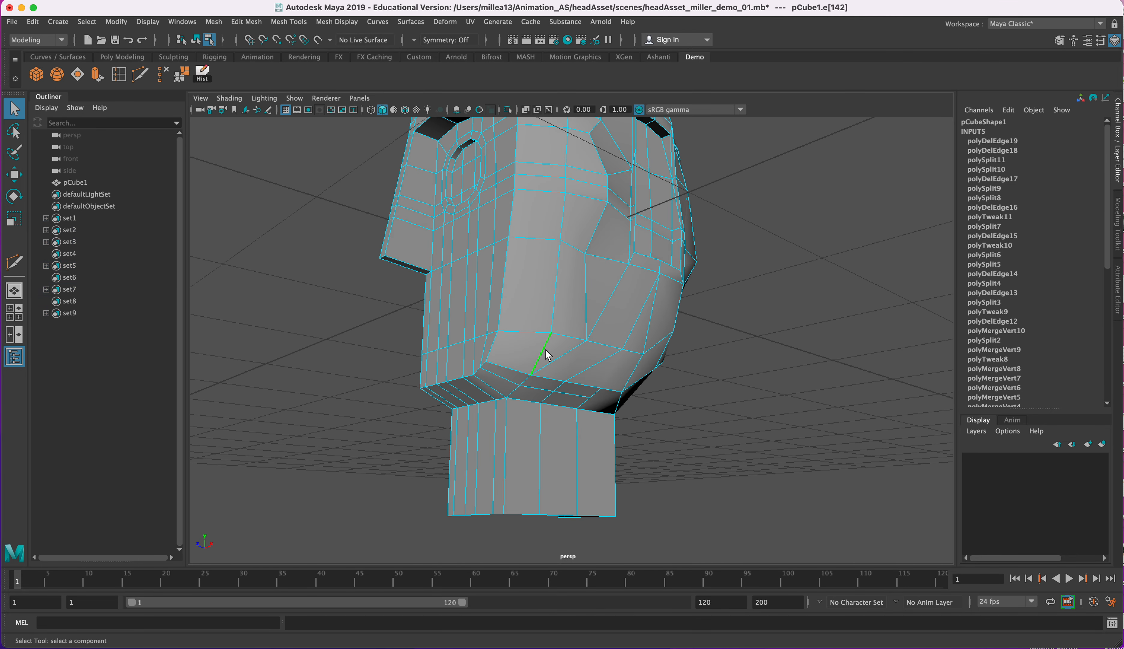
left_click(162, 76)
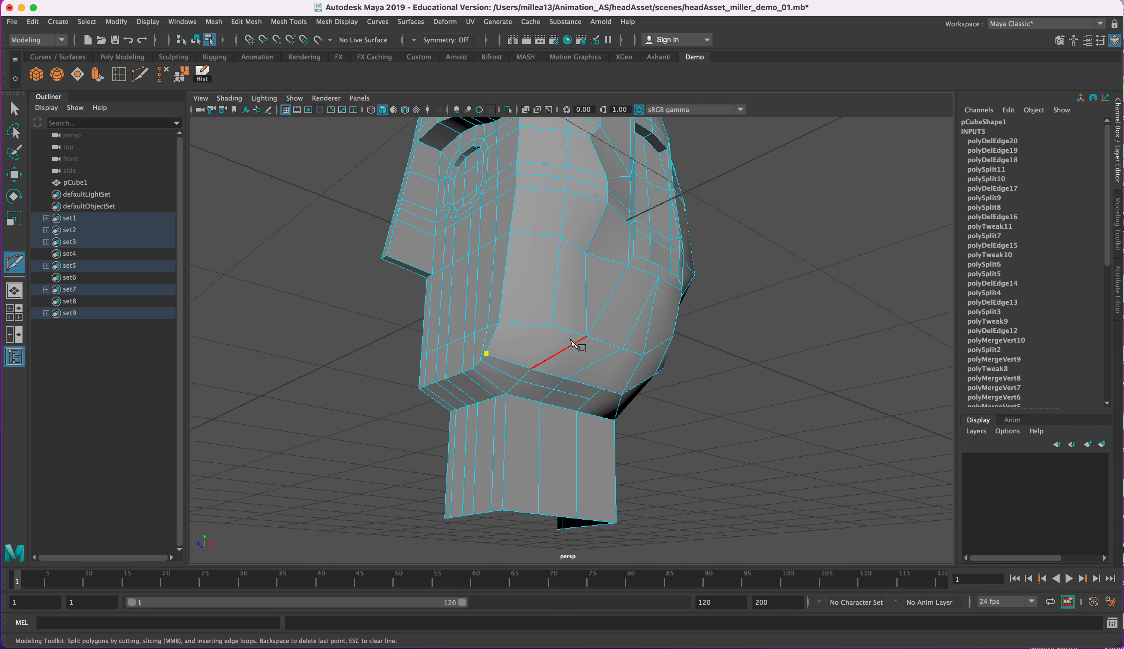
left_click(16, 109)
Delete the two diagonal edges crossing the lowest row on the side of the jaw
left_click_drag(533, 337, 501, 370, "alt")
left_click(638, 295)
left_click_drag(645, 313, 556, 366, "alt")
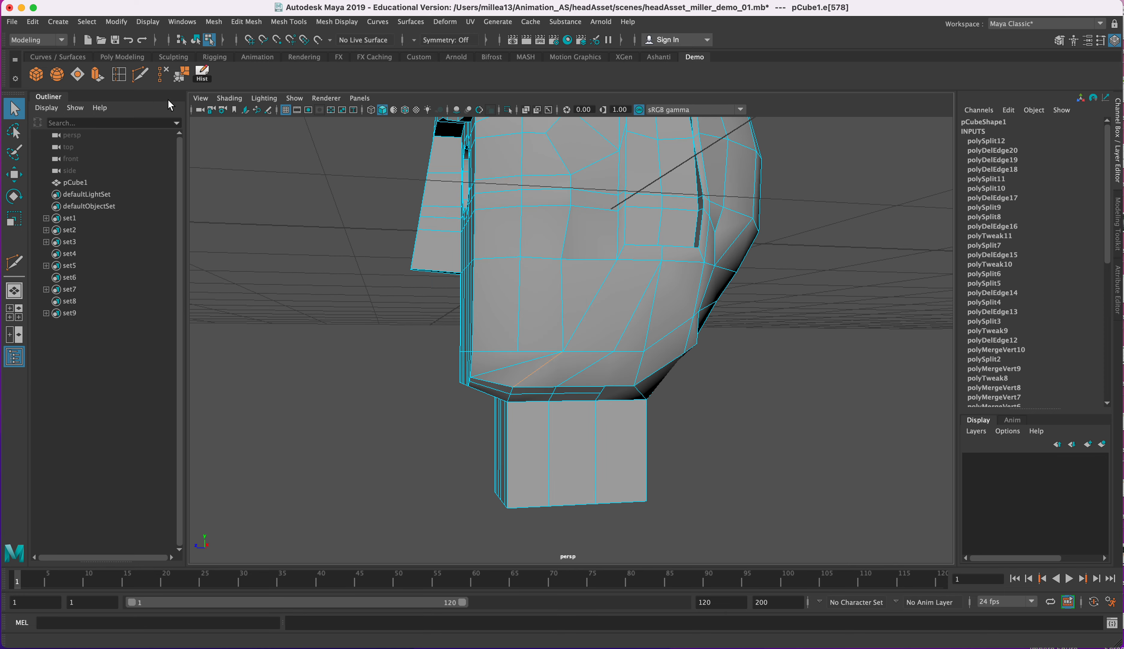
key("BackSpace")
left_click_drag(633, 312, 636, 279, "alt")
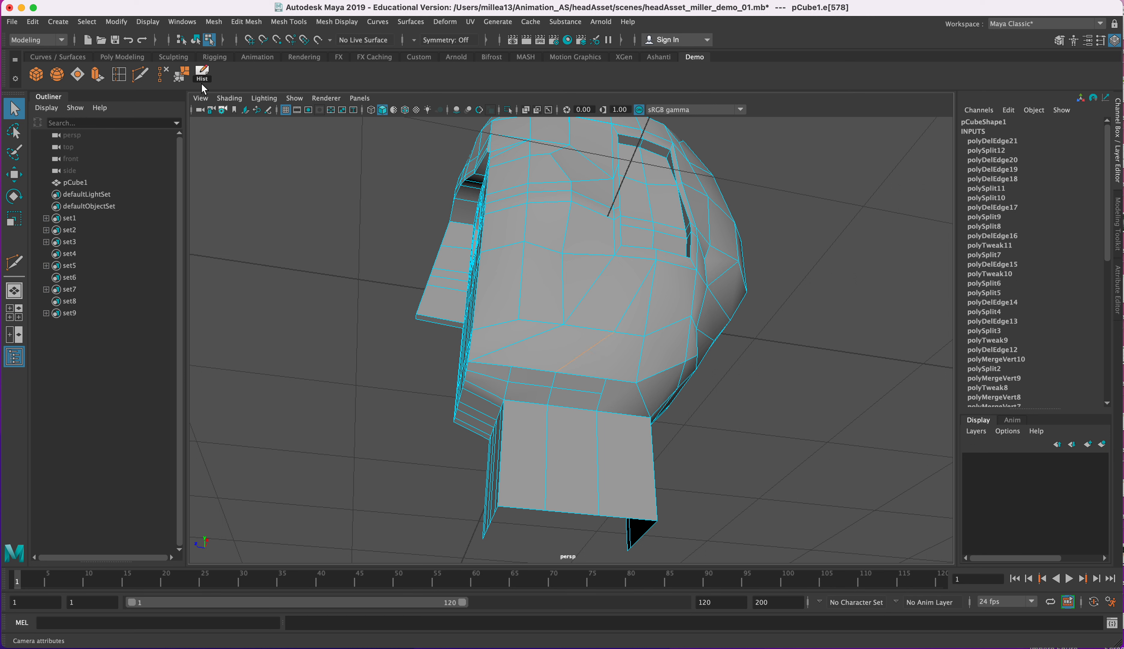
left_click(163, 75)
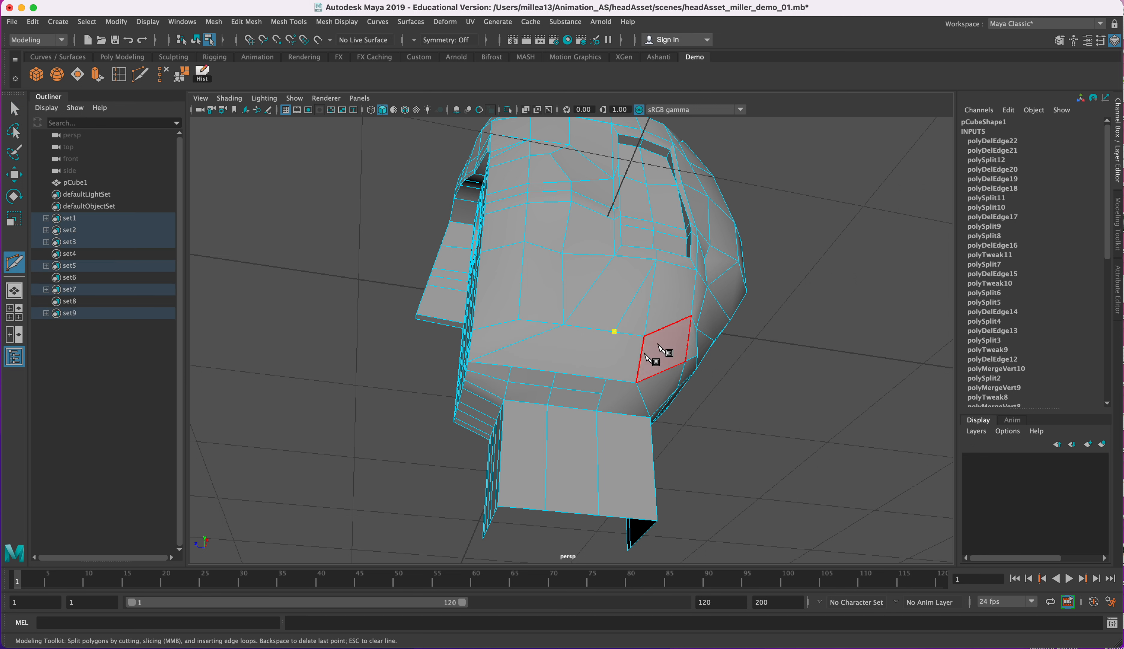
Cut an edge from the chin corner to the next vertex back on the jaw row, and delete the two vertical edge runs on the neck's side
left_click_drag(625, 201, 675, 254, "alt")
left_click_drag(590, 461, 534, 362, "alt")
left_click(524, 364)
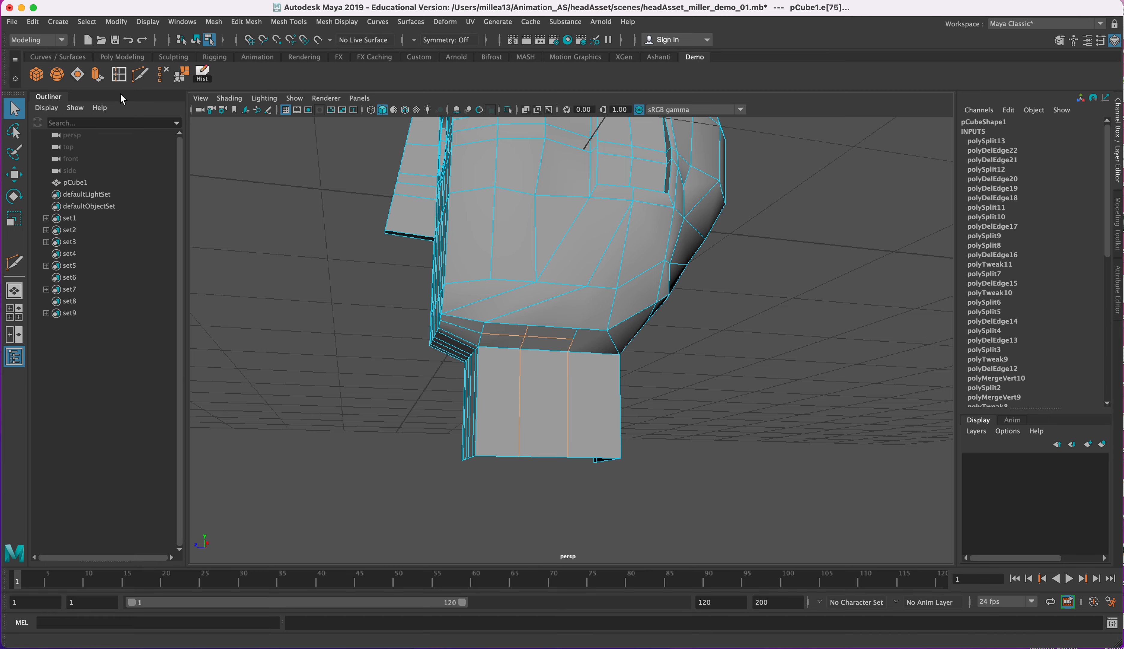
left_click(162, 78)
Raise the front vertex of the jaw's horizontal row and pull the chin's front bottom vertices forward
left_click_drag(632, 321, 717, 301, "alt")
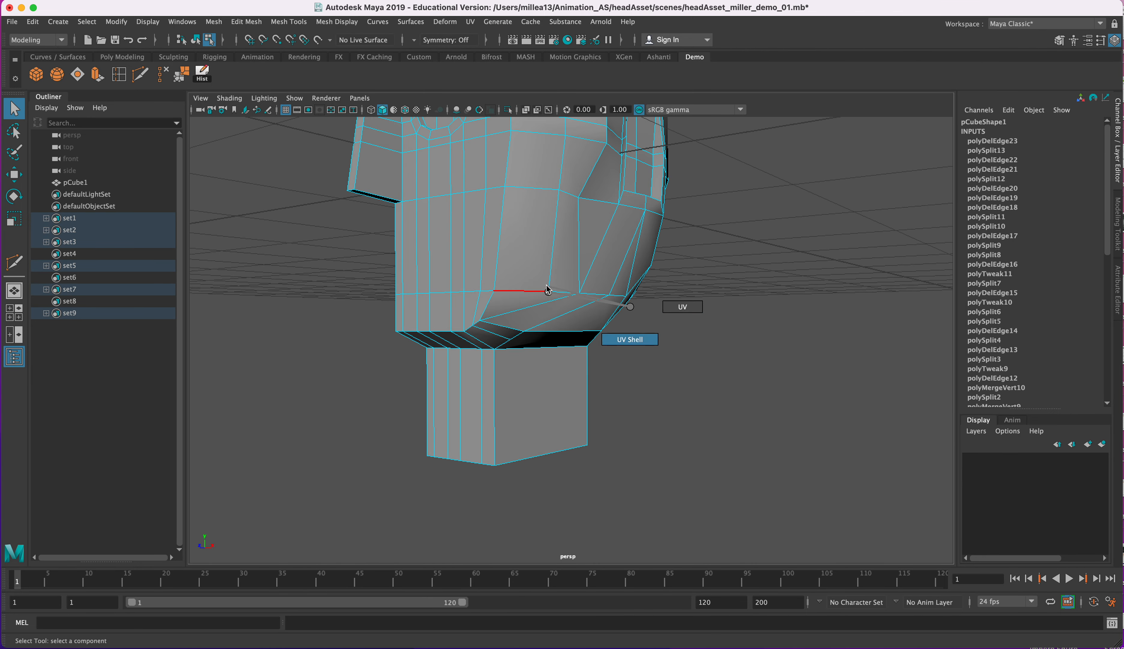
right_click(513, 298)
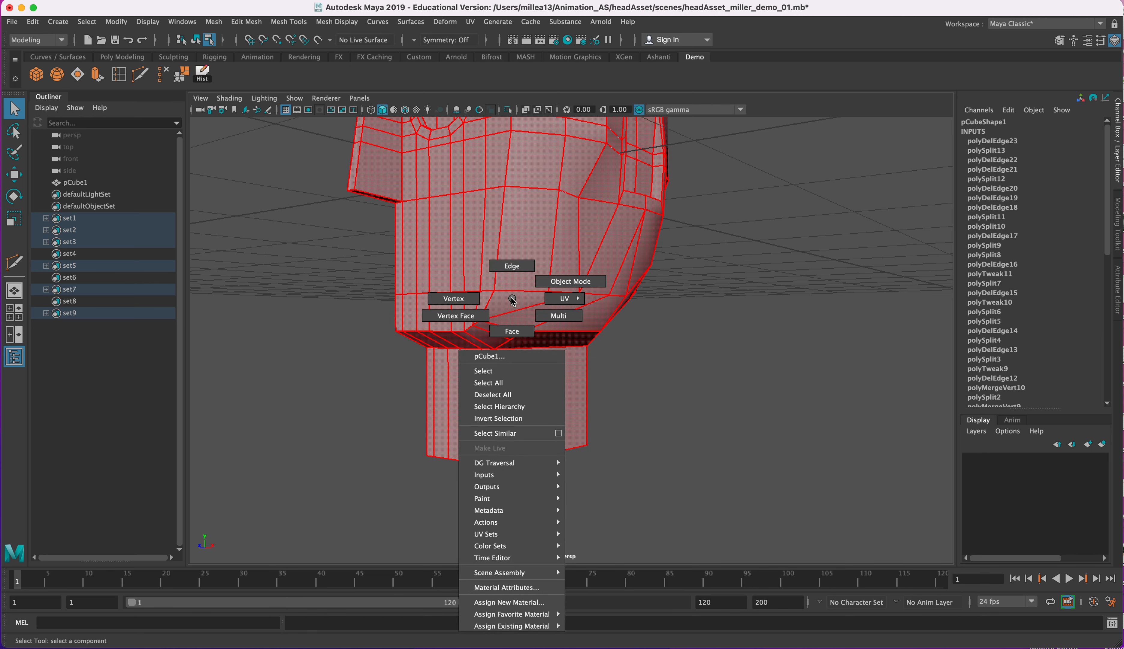
right_click_drag(514, 301, 475, 307)
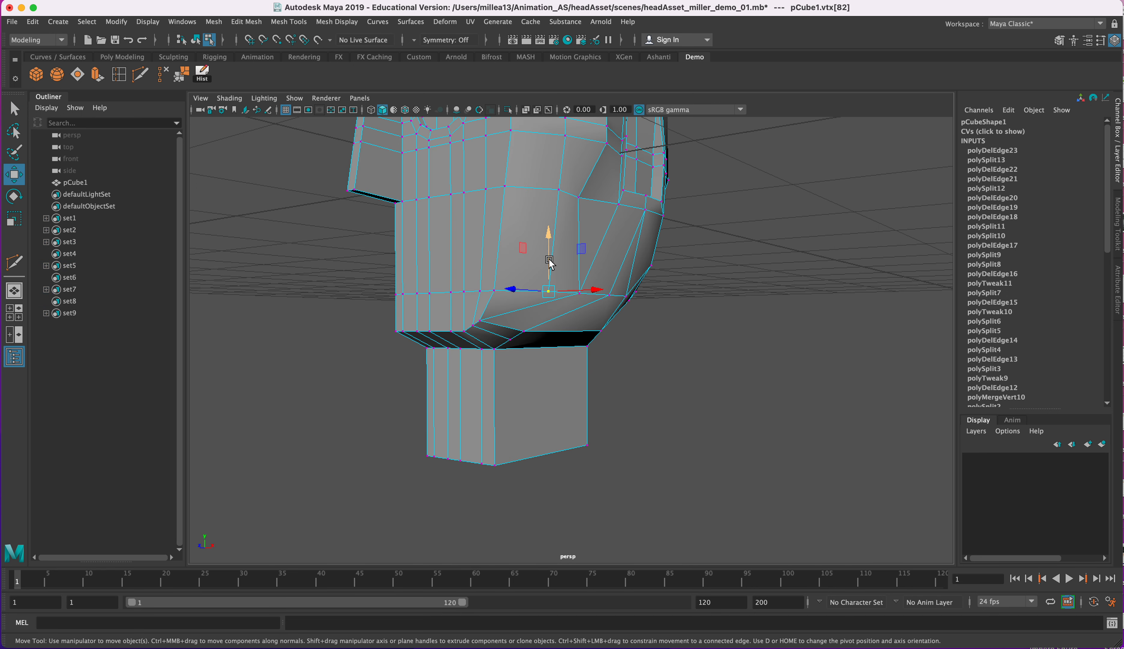
left_click_drag(563, 275, 513, 291, "alt")
left_click_drag(419, 305, 368, 279, "alt")
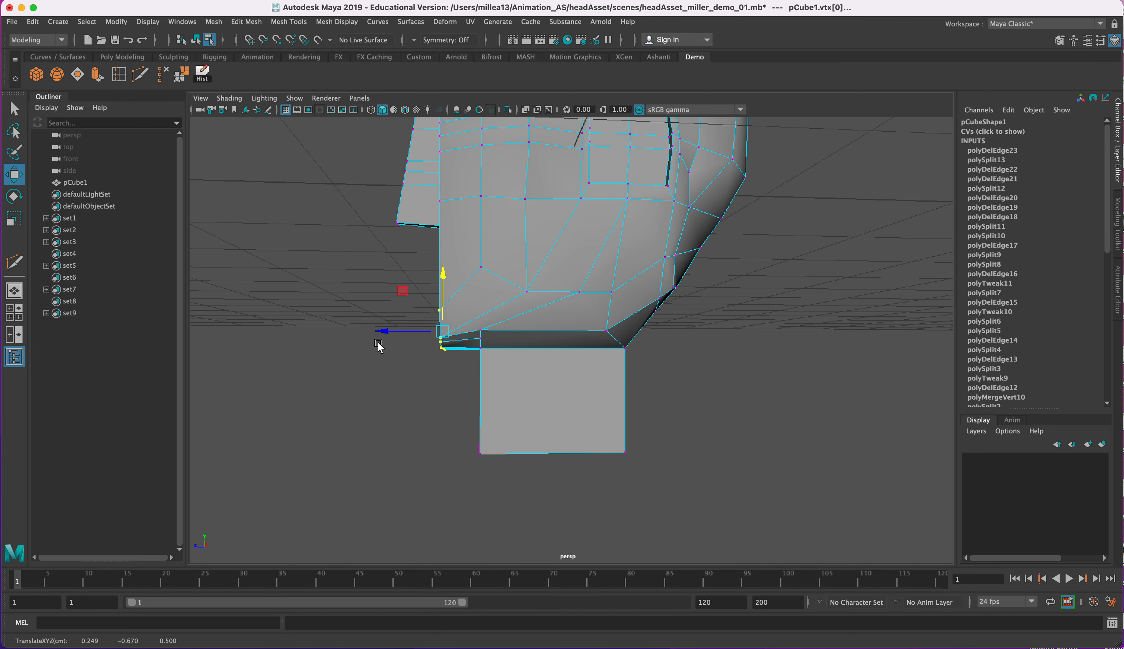
left_click_drag(481, 329, 758, 253, "alt")
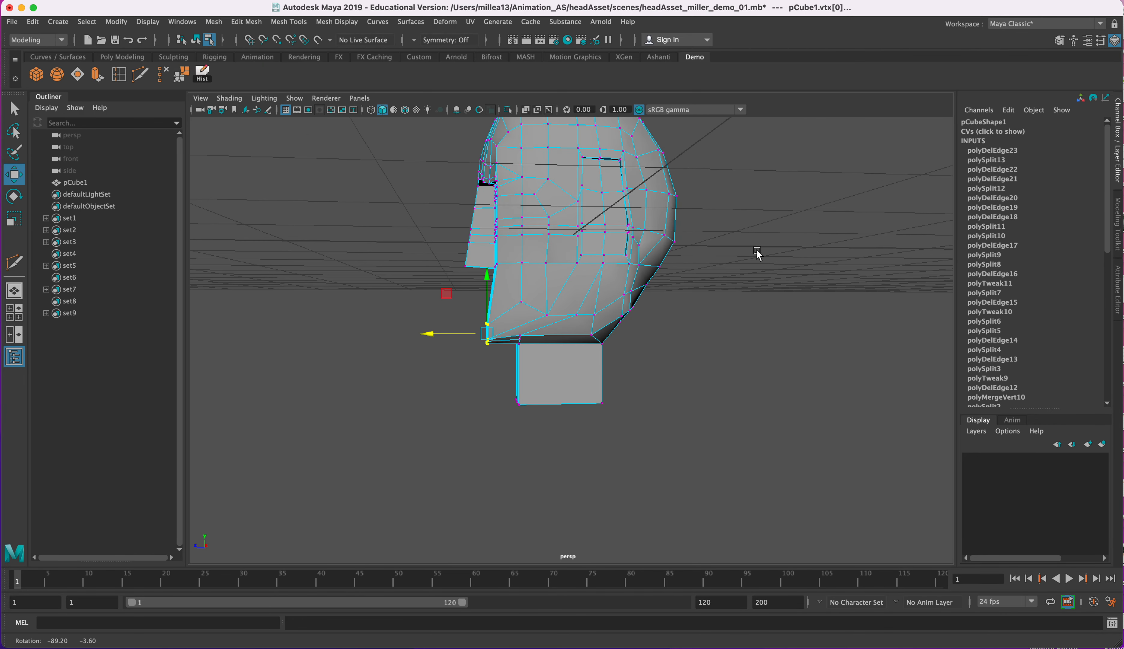
left_click_drag(552, 286, 597, 344, "alt")
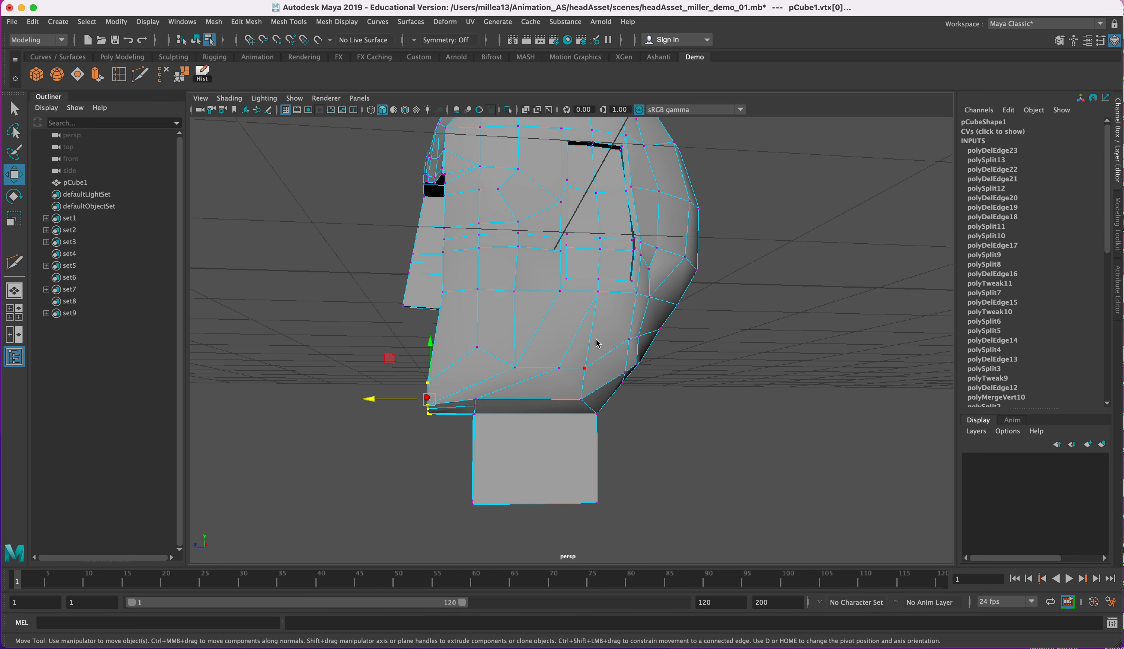
Delete the steep edge at the rear of the jaw side and cut a diagonal from its lower vertex up to the rear vertex below the ear
right_click(598, 339)
left_click(593, 314)
left_click(589, 332)
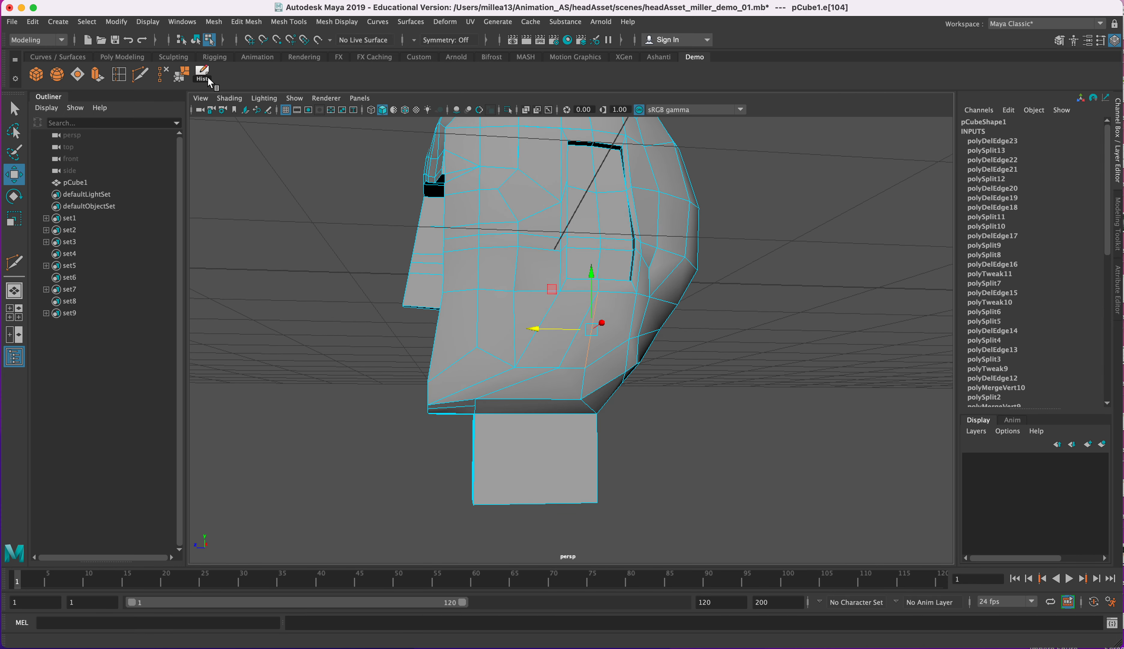
left_click(160, 77)
left_click_drag(598, 264, 607, 241, "alt")
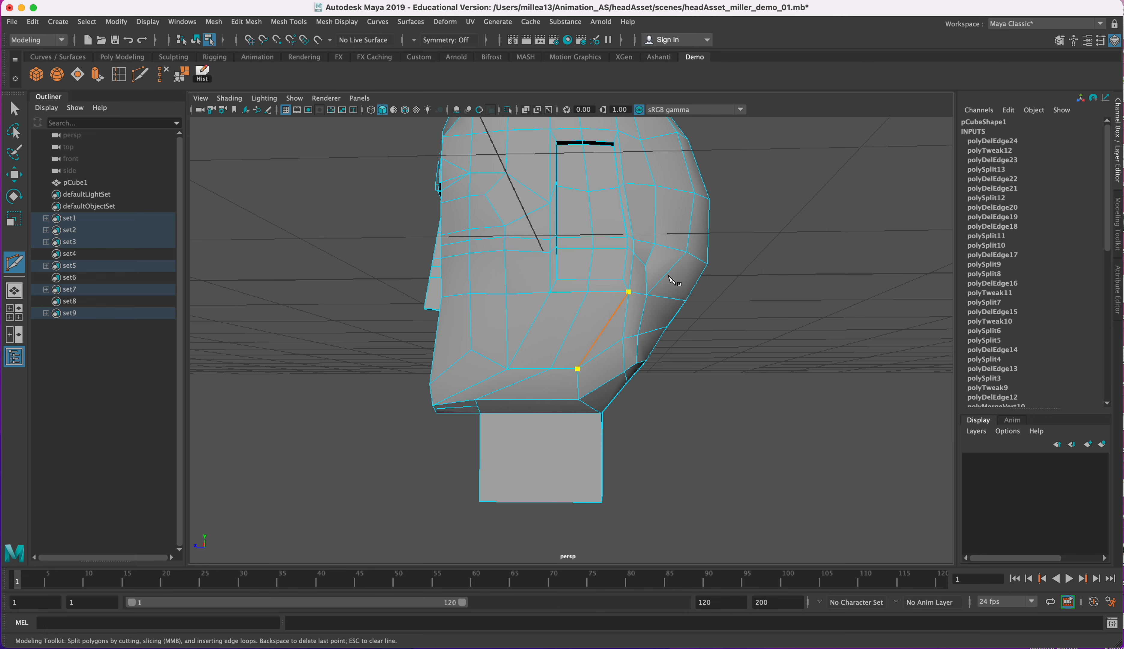
left_click(14, 108)
Delete the upright edge behind the new diagonal and cut a parallel diagonal edge toward the back of the head
mouse_move(621, 383)
left_mouse_down("alt")
mouse_move(601, 373)
mouse_move(615, 371)
mouse_move(594, 380)
mouse_move(602, 370)
left_mouse_up("alt")
right_click_drag(625, 325, 628, 298)
left_click(620, 313)
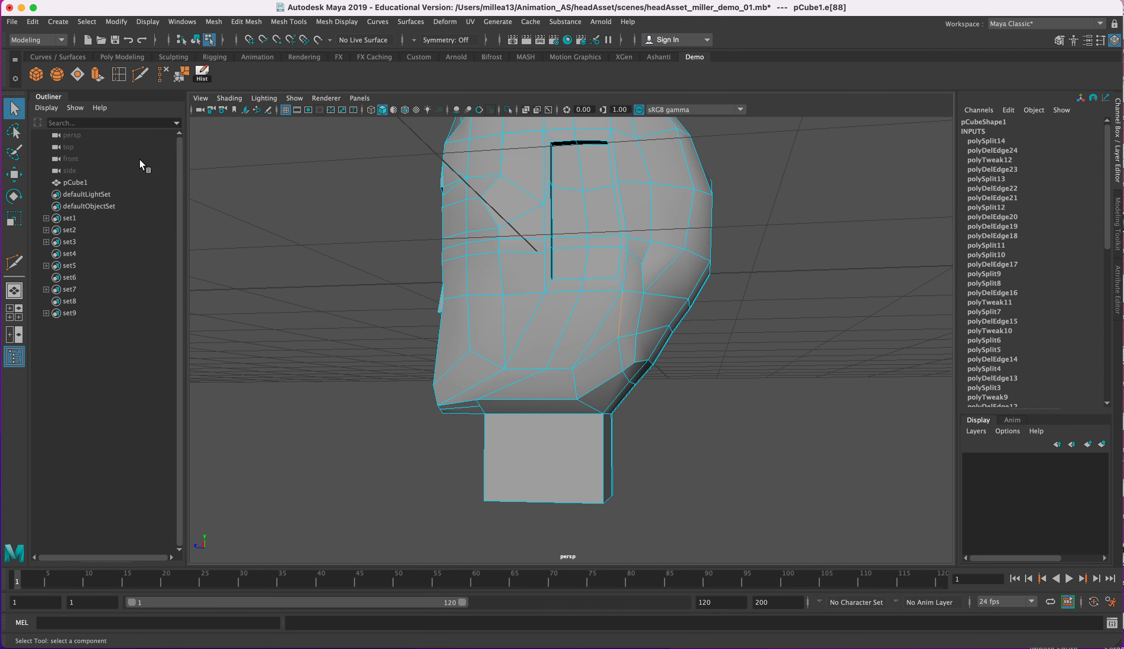
left_click(169, 68)
mouse_move(623, 333)
left_mouse_down("alt")
mouse_move(630, 345)
mouse_move(633, 319)
mouse_move(599, 306)
mouse_move(575, 321)
mouse_move(569, 341)
mouse_move(630, 321)
mouse_move(642, 332)
mouse_move(620, 333)
left_mouse_up("alt")
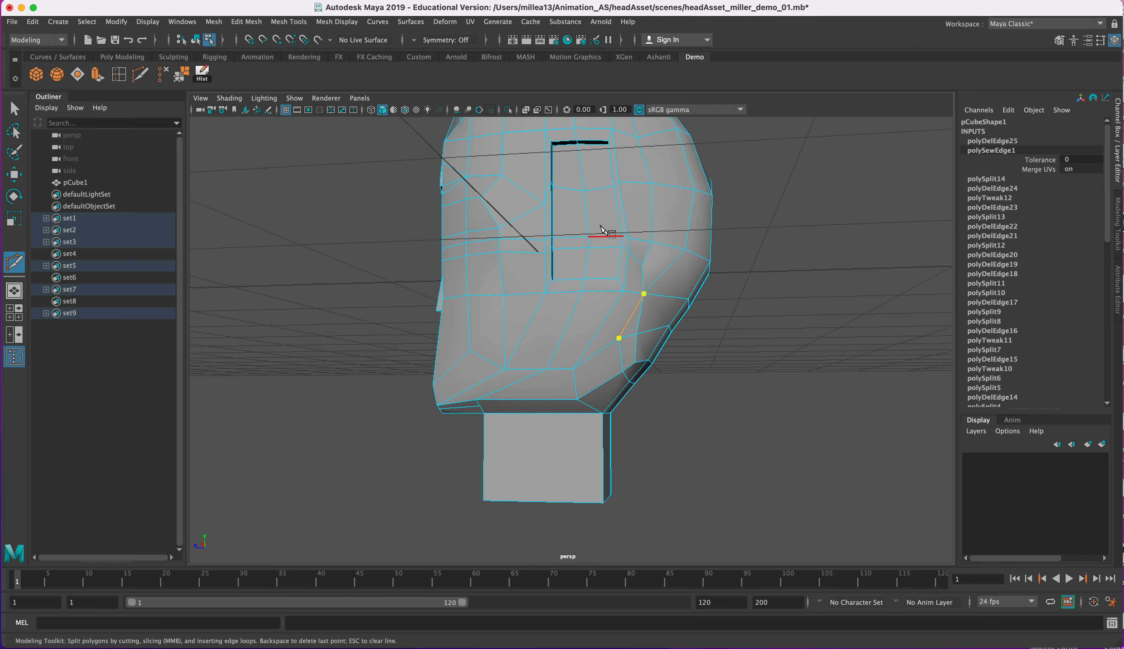
left_click(22, 115)
Delete the short edge joining the jaw's rear bottom corner to the neck's top corner
left_click_drag(578, 243, 687, 247, "alt")
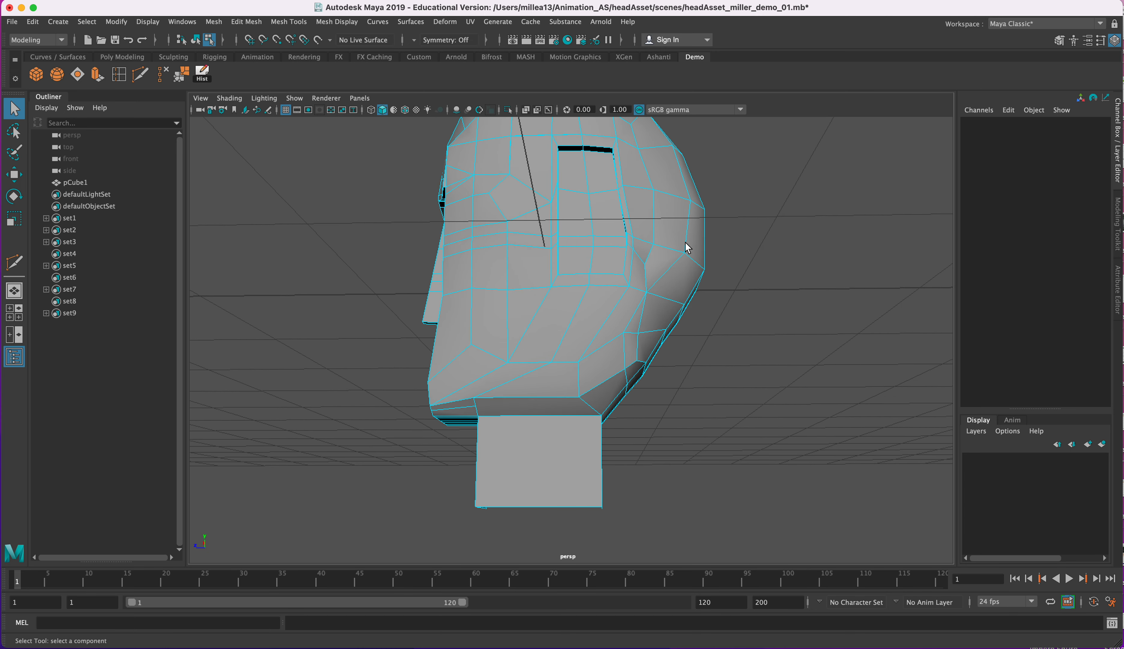
left_click_drag(685, 277, 585, 364, "alt")
right_click_drag(584, 367, 581, 328)
left_click(580, 364)
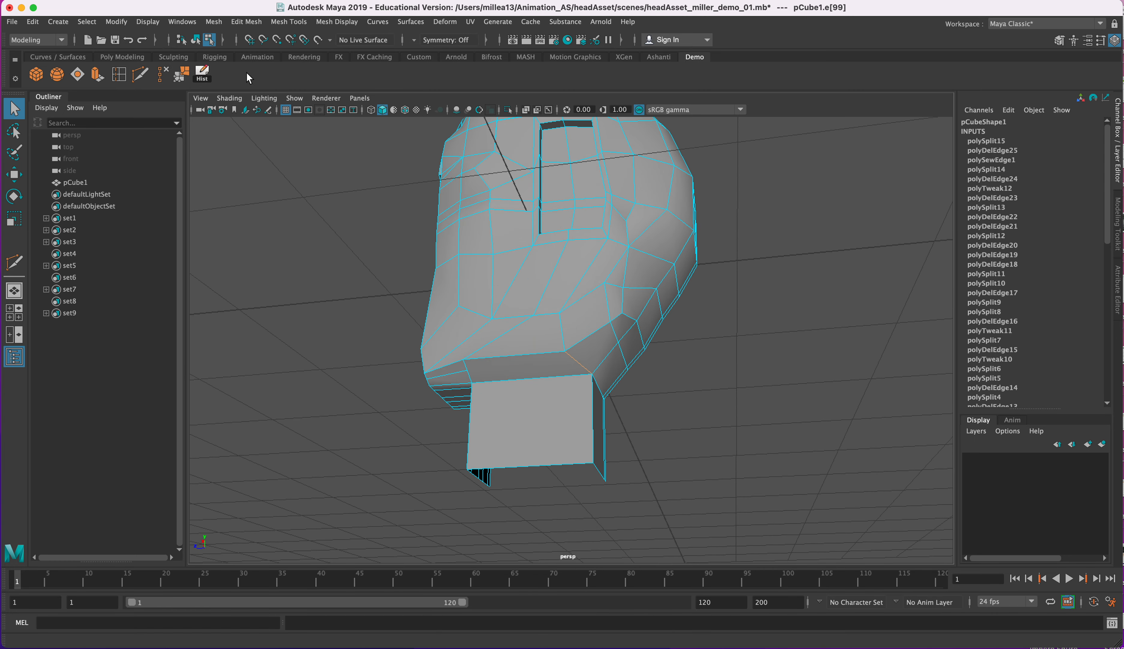
left_click(172, 72)
Cut a vertical edge from the jaw's bottom rear vertex down the side of the neck
left_click_drag(494, 309, 472, 307, "alt")
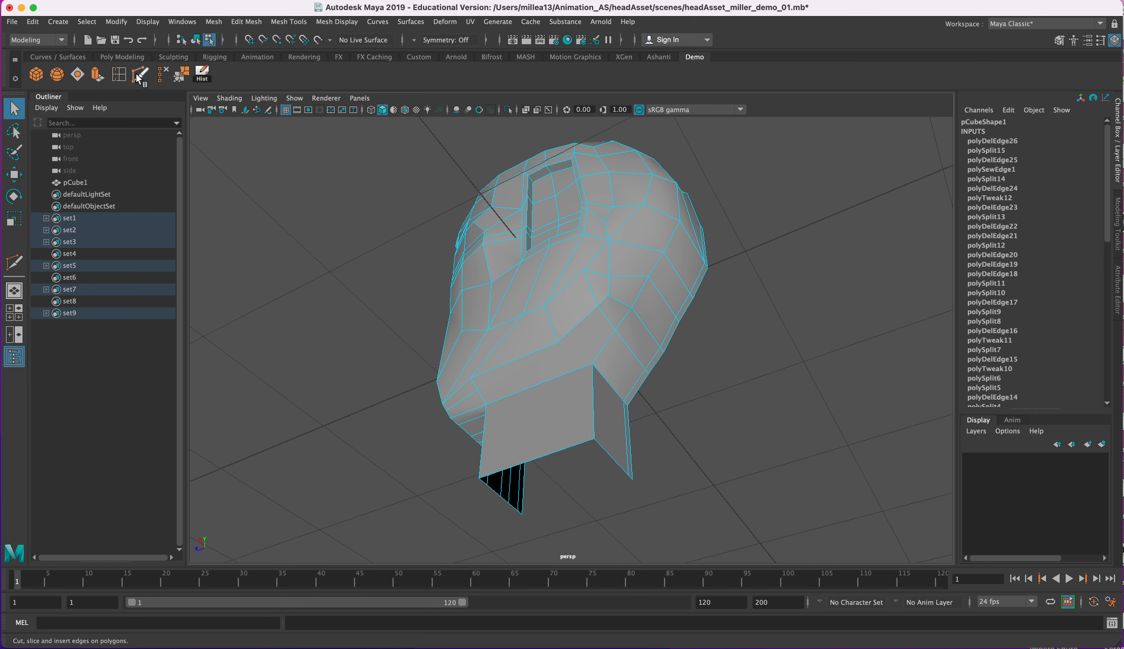
left_click(558, 375)
left_click_drag(559, 375, 573, 472, "alt")
left_click(14, 108)
Select the vertices of the new neck edge and scale them along the depth axis to line them up
mouse_move(563, 382)
left_mouse_down("alt")
mouse_move(579, 409)
mouse_move(620, 364)
mouse_move(567, 369)
left_mouse_up("alt")
right_click_drag(565, 326, 505, 322)
left_click(548, 308)
left_click_drag(554, 371, 583, 366, "alt")
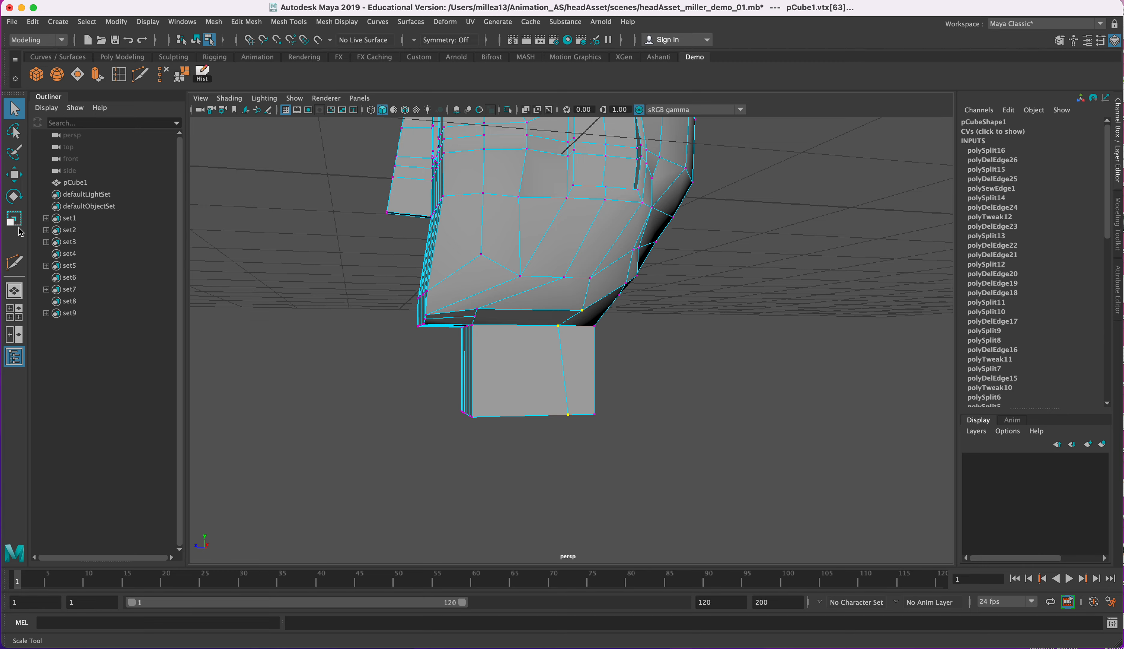
left_click_drag(545, 397, 635, 239, "alt")
Delete the short edge behind the jaw's rear corner and cut a new edge from its upper vertex down to the neck's top rear corner
right_click_drag(602, 252, 603, 219)
left_click(509, 203)
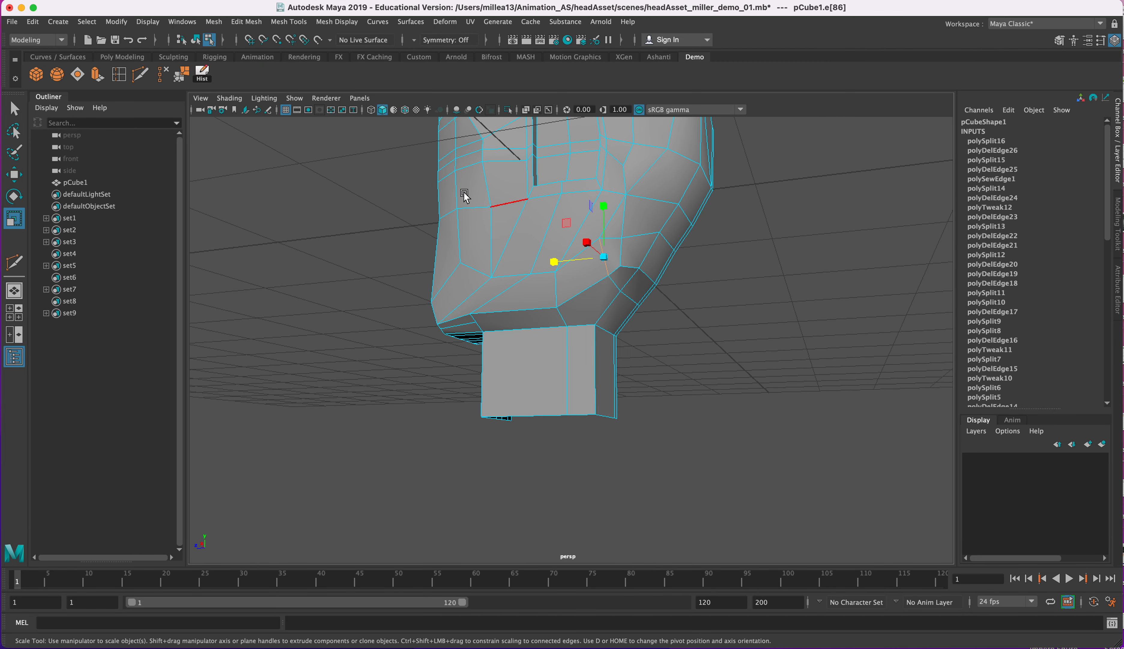
left_click(163, 74)
left_click_drag(654, 312, 666, 317, "alt")
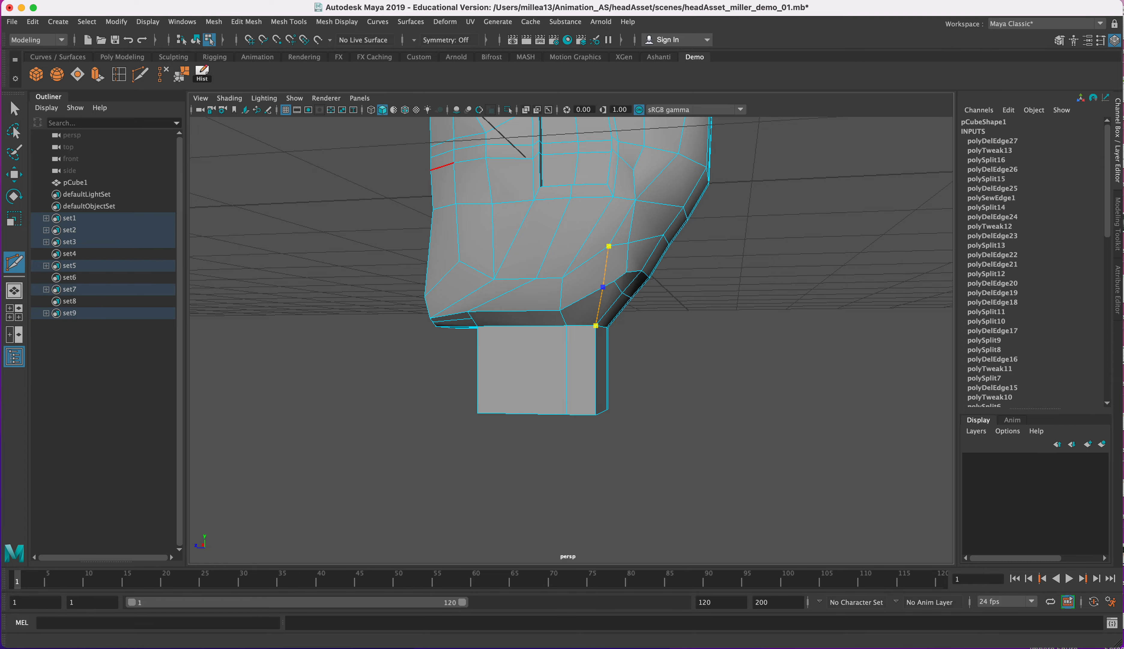
left_click(17, 112)
Move the vertex at the top of the new cut to even out the rear jaw spacing
left_click_drag(616, 321, 678, 295, "alt")
right_click_drag(610, 281, 553, 280)
left_click(601, 280)
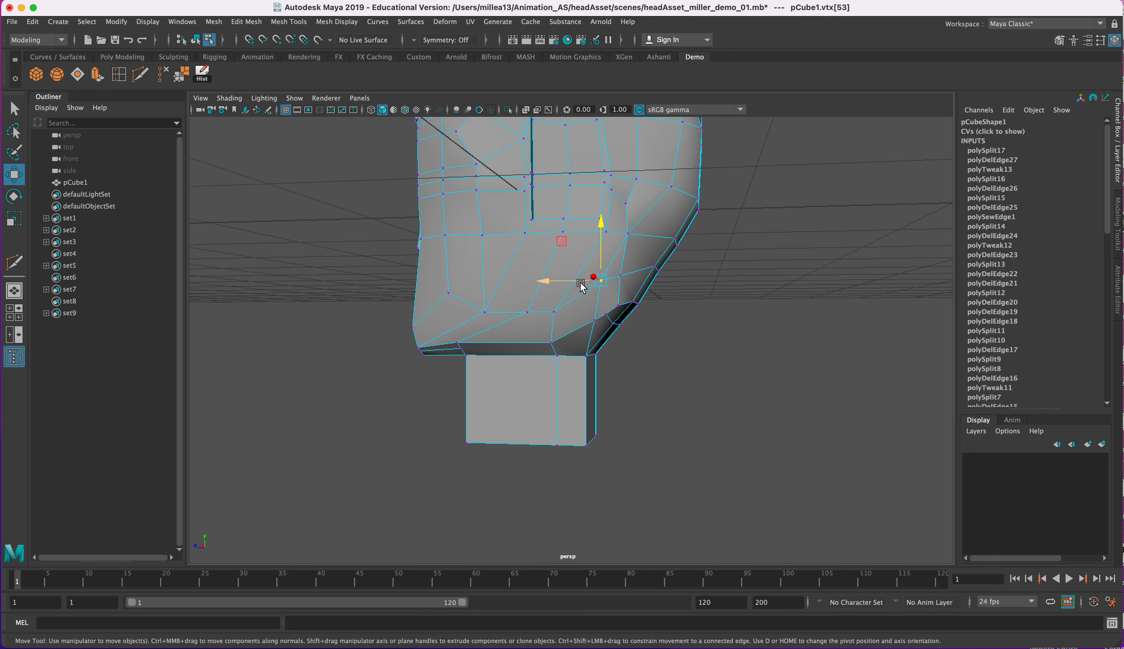
mouse_move(652, 273)
left_mouse_down("alt")
mouse_move(652, 284)
mouse_move(645, 269)
left_mouse_up("alt")
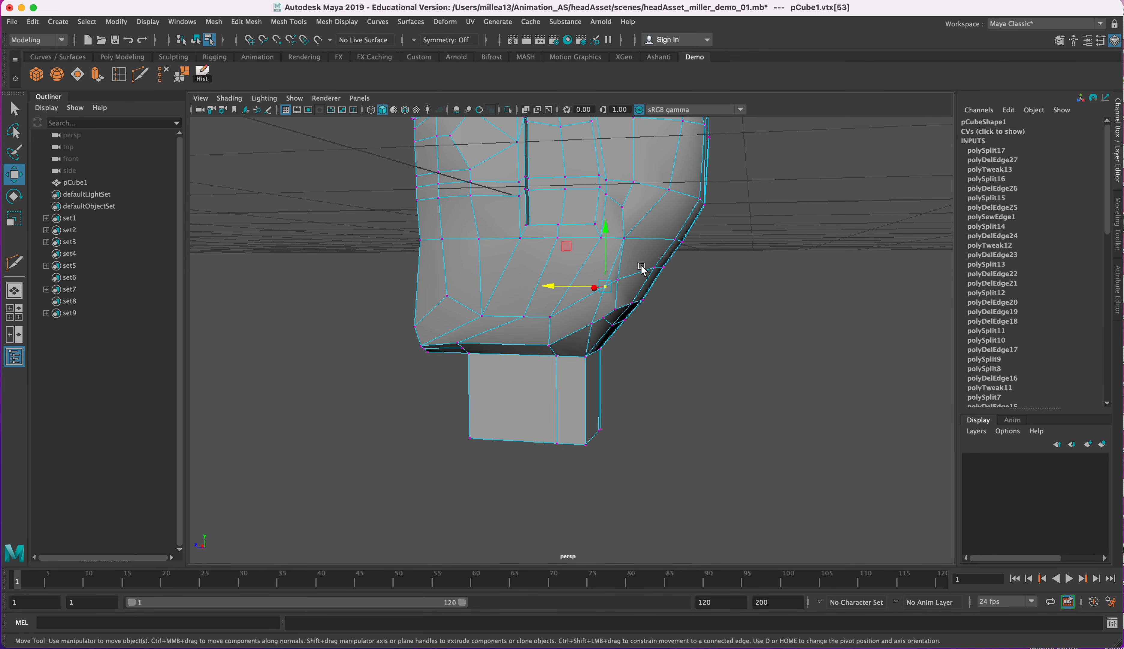
Delete the edge above the moved vertex and the redundant short edges between the jaw's rear corner and the nape
right_click_drag(645, 269, 640, 232)
left_click(623, 269)
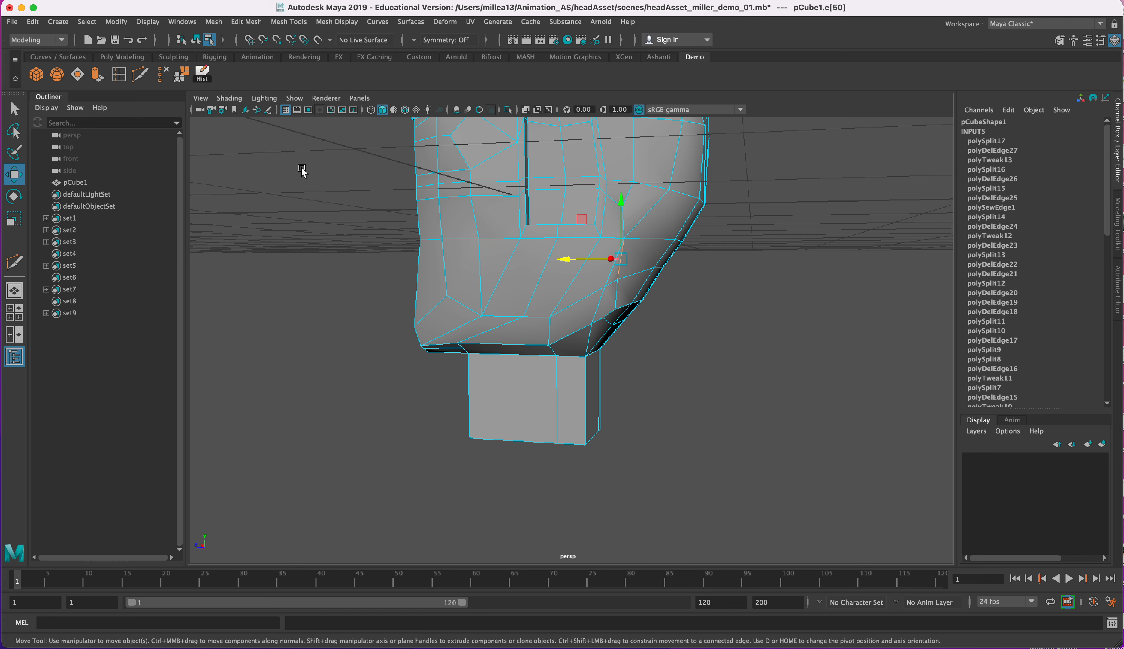
left_click(165, 77)
left_click_drag(627, 303, 658, 364, "alt")
left_click(657, 411)
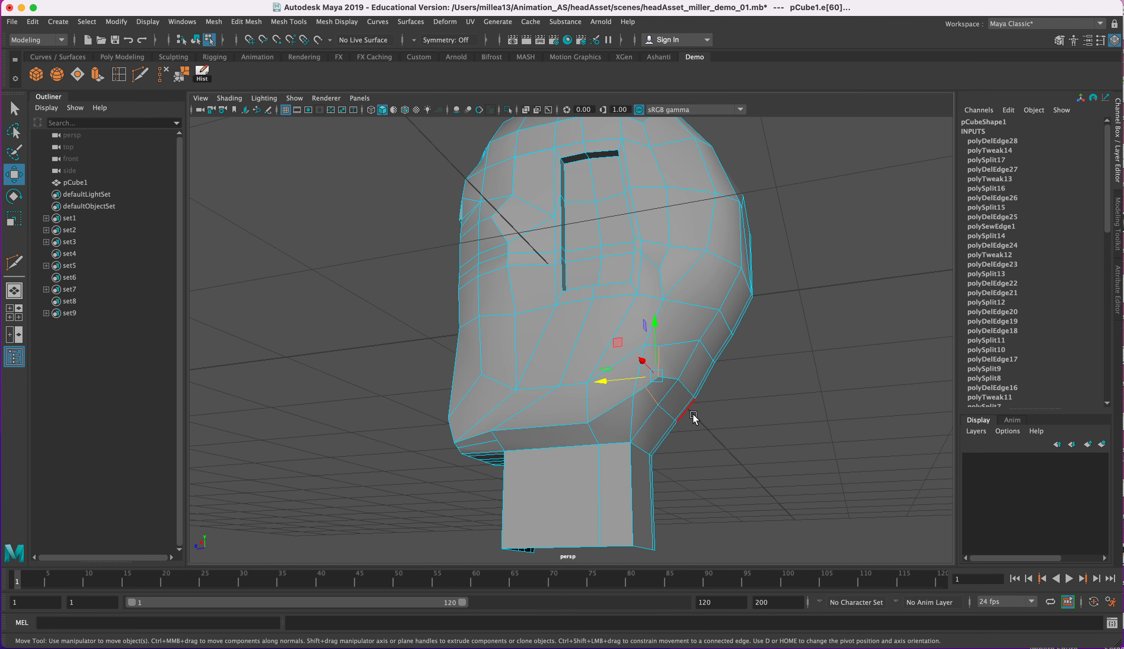
left_click(165, 79)
left_click_drag(710, 349, 632, 347, "alt")
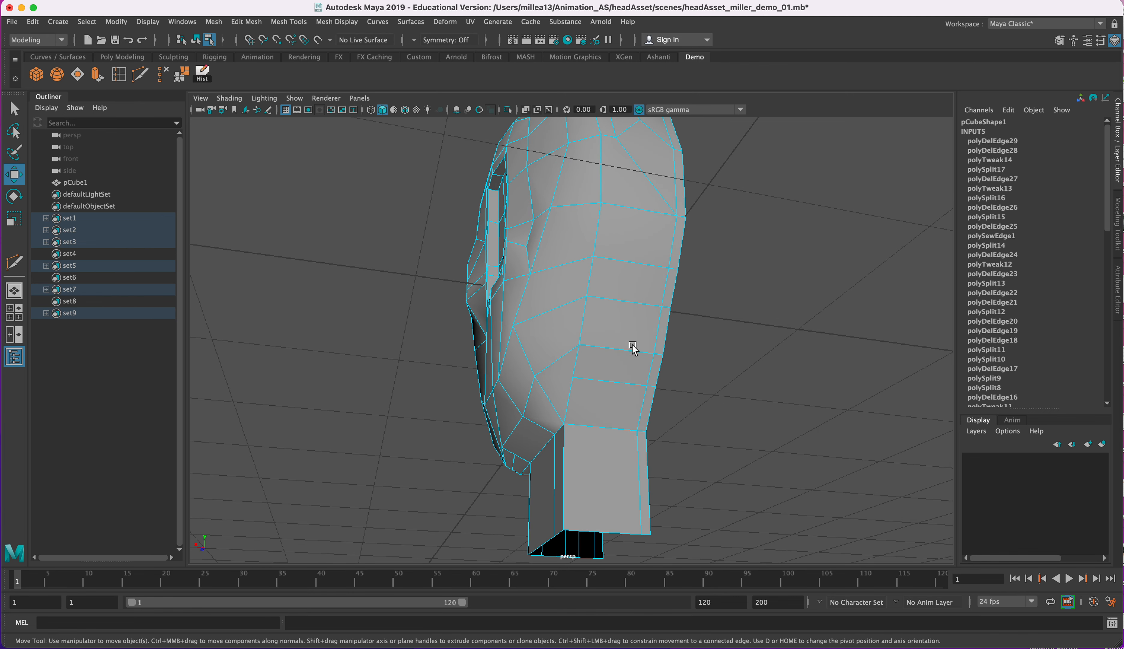
Reposition the two side vertices on the lowest rows at the back of the head above the neck
right_click(603, 390)
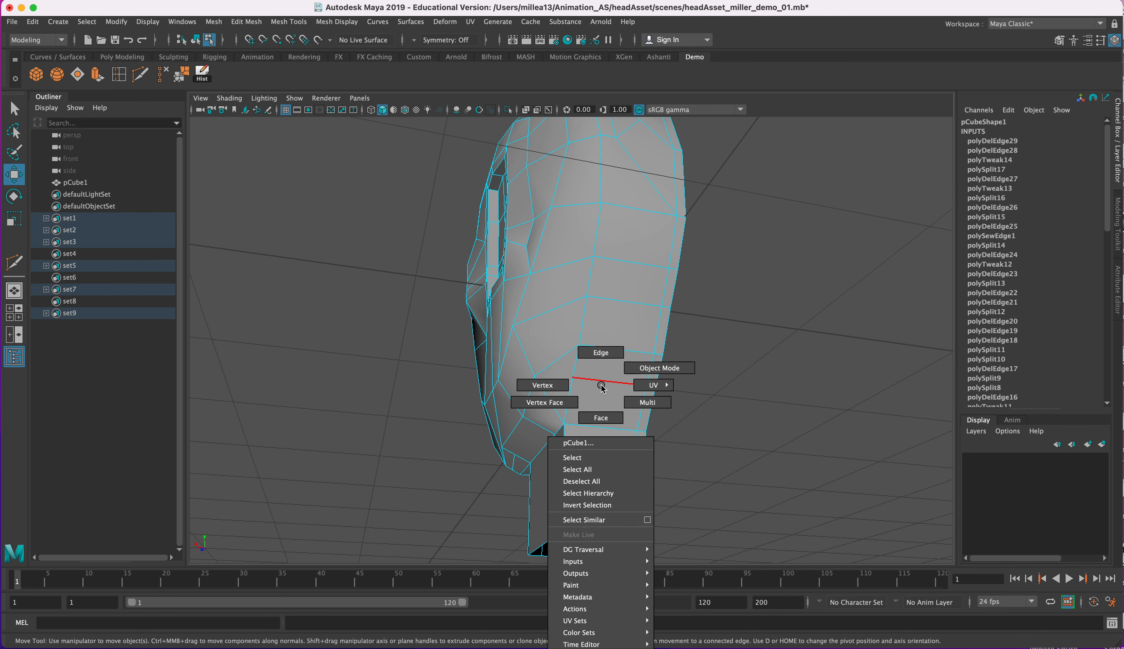
left_click(552, 392)
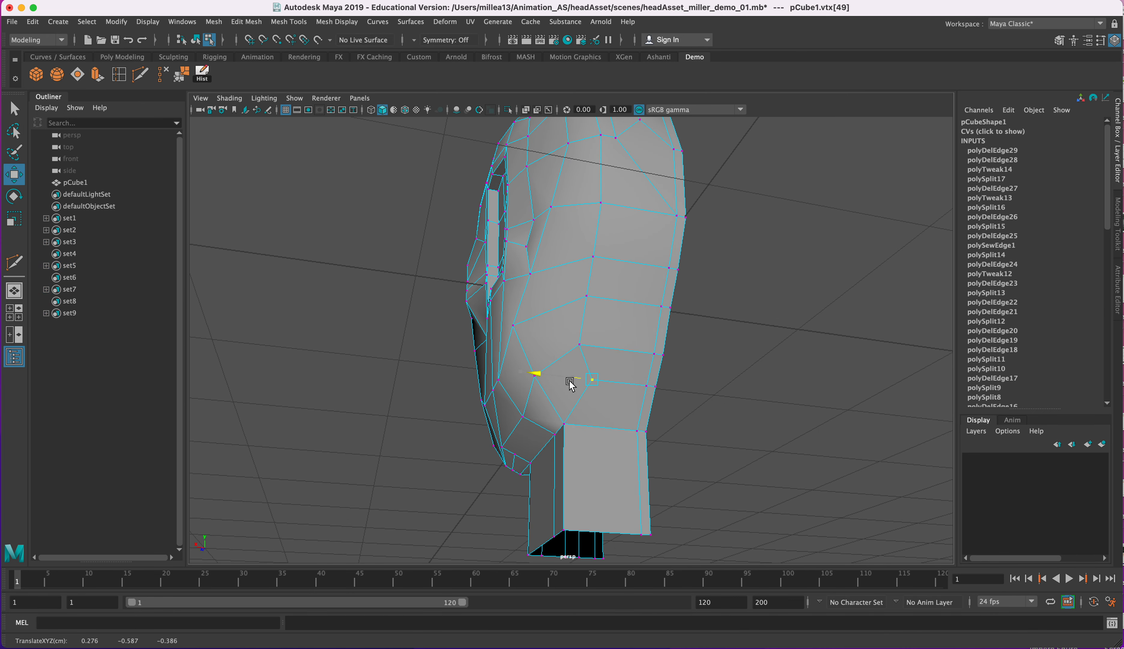
left_click(579, 343)
left_click_drag(584, 383, 536, 368, "alt")
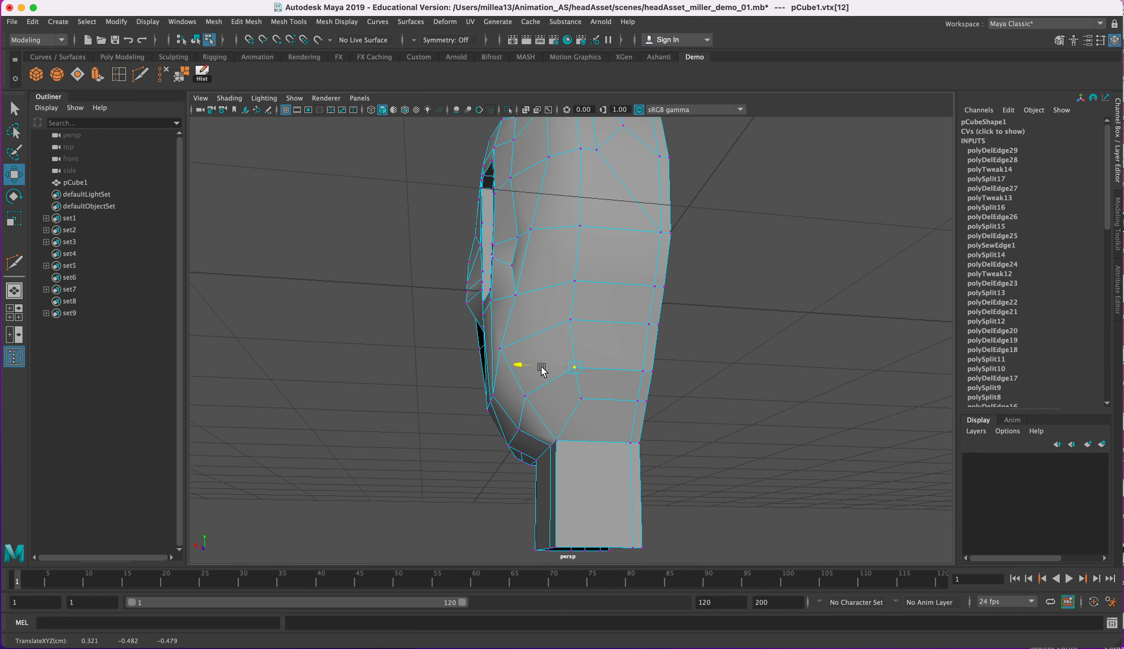
Adjust the vertices on the cheek in front of the ear and along the outer outline of the jaw to smooth the side profile
left_click_drag(648, 443, 625, 254, "alt")
left_click_drag(667, 307, 682, 371, "alt")
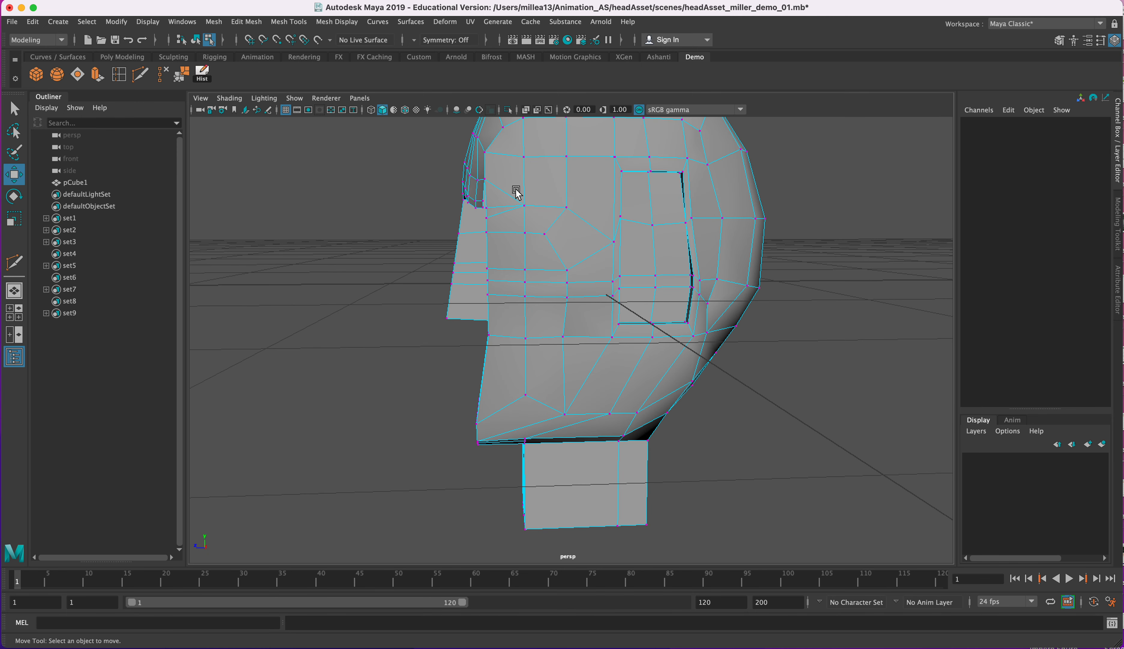
left_click_drag(622, 231, 614, 199, "alt")
left_click(610, 243)
left_click_drag(639, 266, 674, 410, "alt")
left_click(557, 347)
left_click(575, 359)
left_click_drag(663, 369, 637, 380, "alt")
left_click(540, 320)
left_click(612, 316)
left_click(636, 305)
left_click_drag(702, 345, 699, 350)
left_click_drag(683, 257, 671, 282)
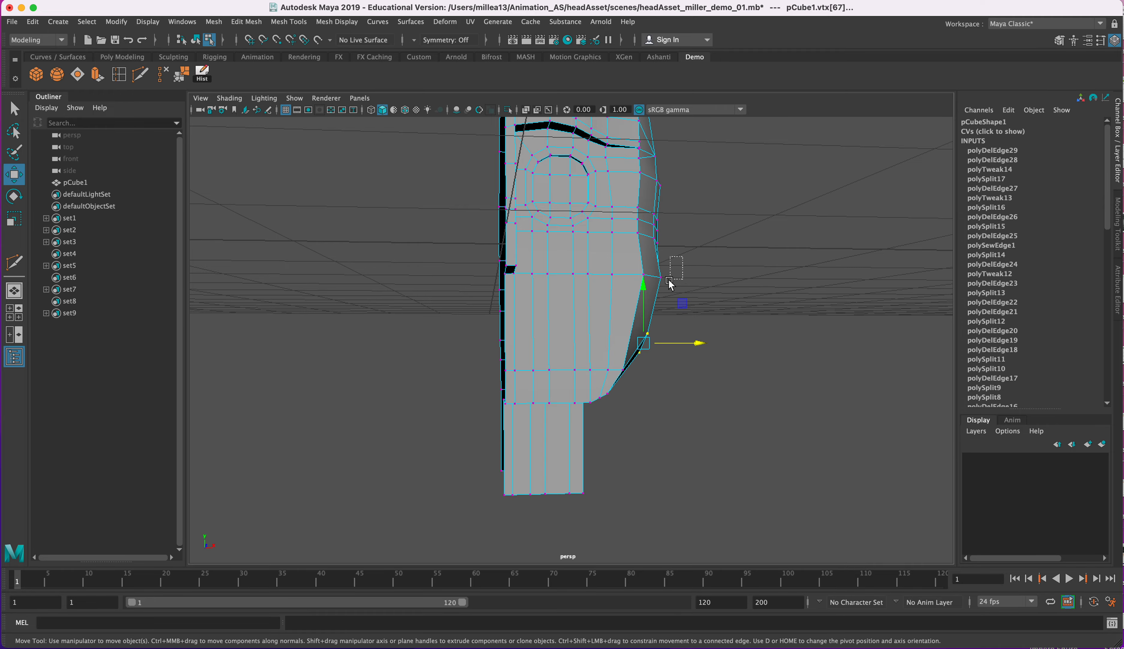
left_click_drag(589, 292, 624, 339, "alt")
left_click(119, 74)
left_click_drag(517, 316, 517, 321)
left_click_drag(518, 321, 514, 353, "alt")
right_click(525, 333)
key("ctrl+z")
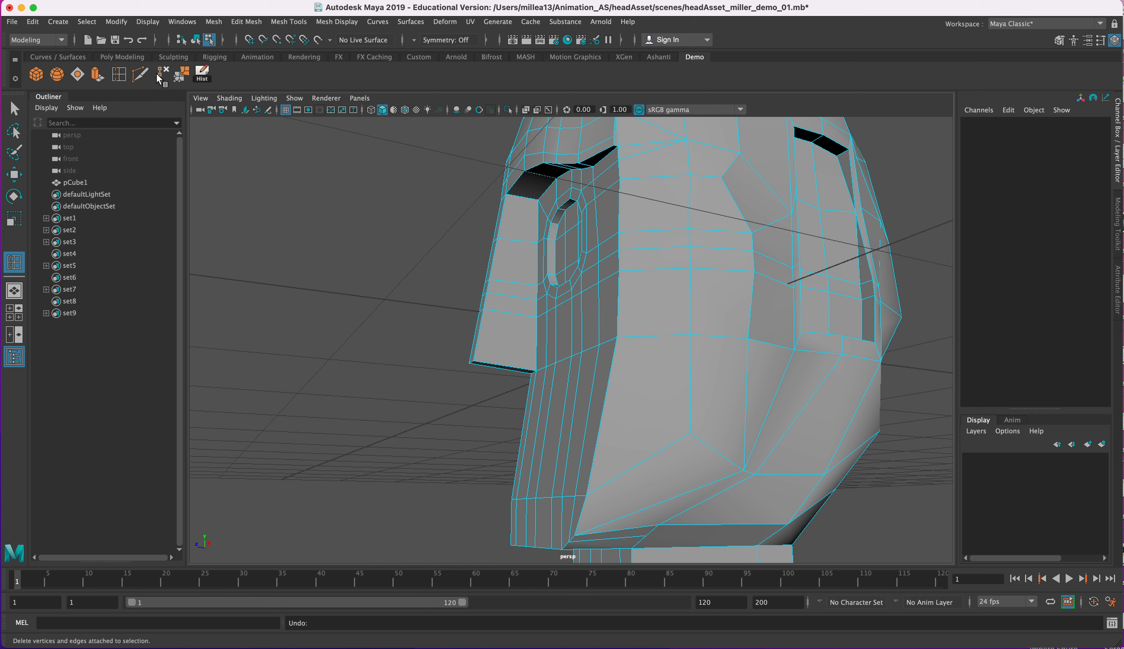
left_click(162, 77)
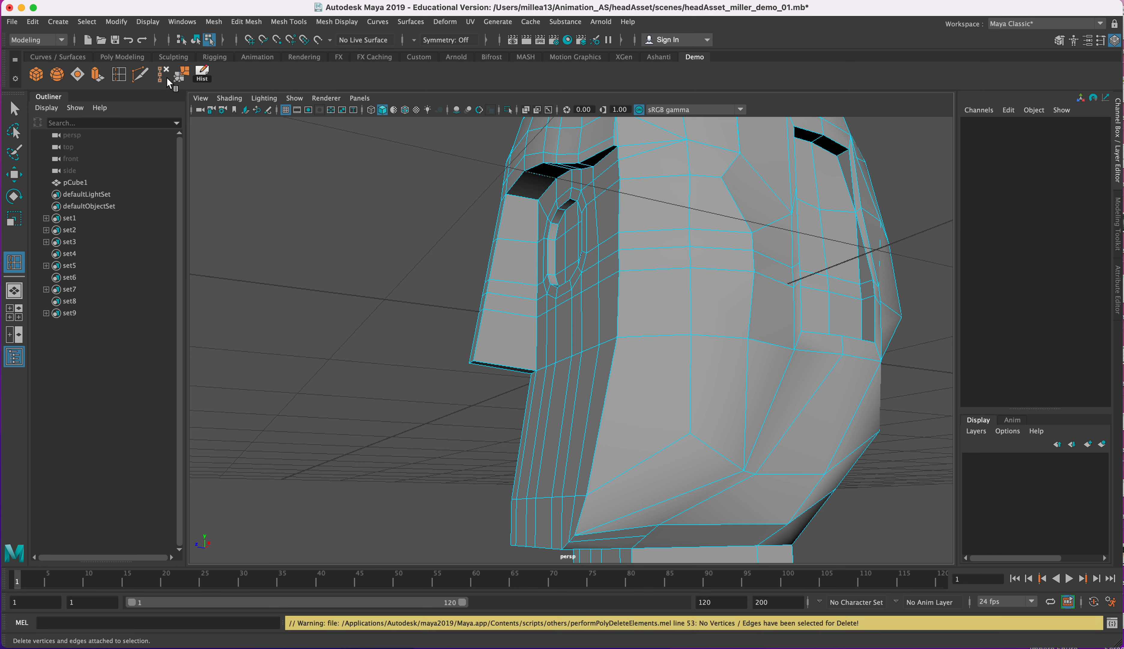
Insert a vertical edge loop on the side of the nose close to where it meets the face
left_click(143, 75)
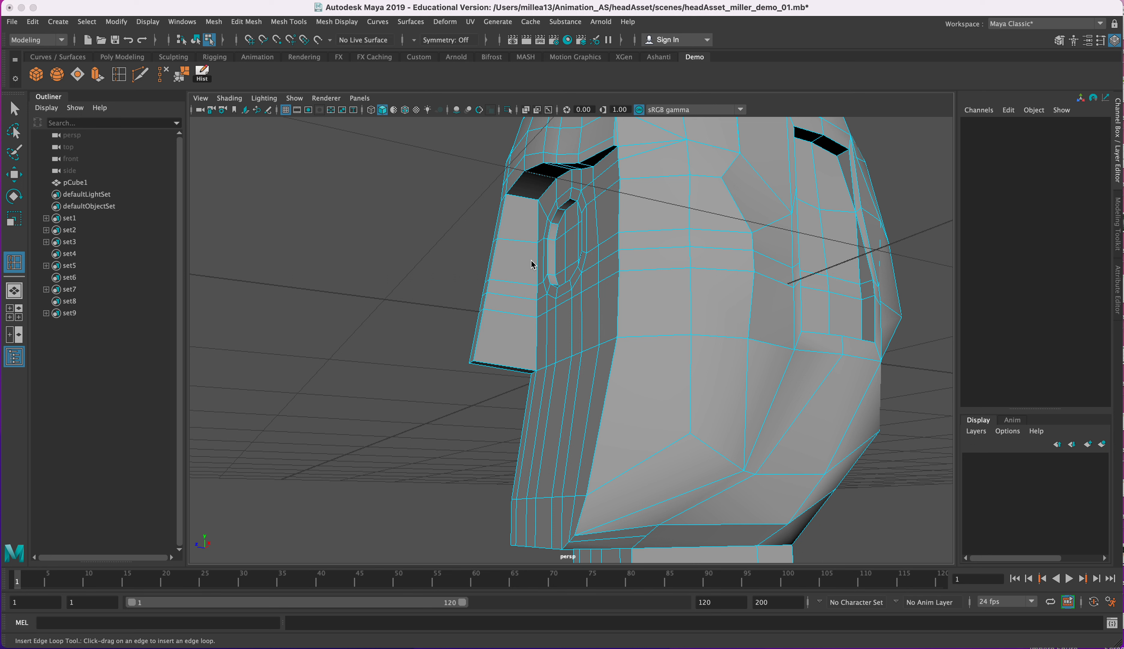
left_click_drag(532, 246, 532, 245)
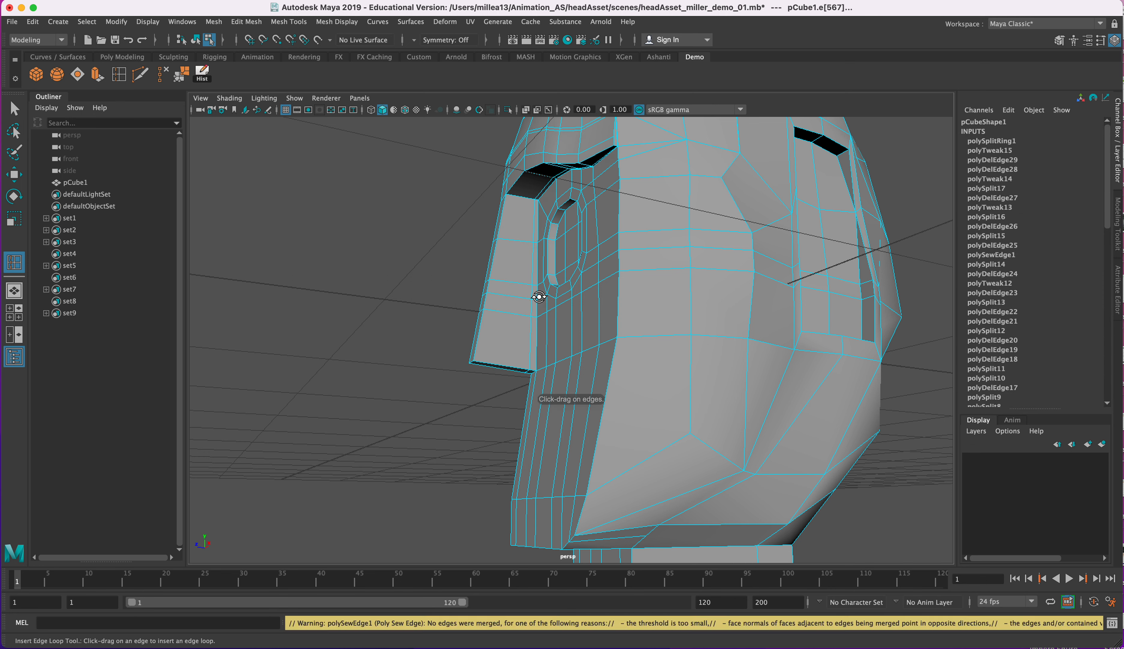
mouse_move(537, 296)
left_mouse_down("alt")
mouse_move(517, 306)
mouse_move(548, 294)
left_mouse_up("alt")
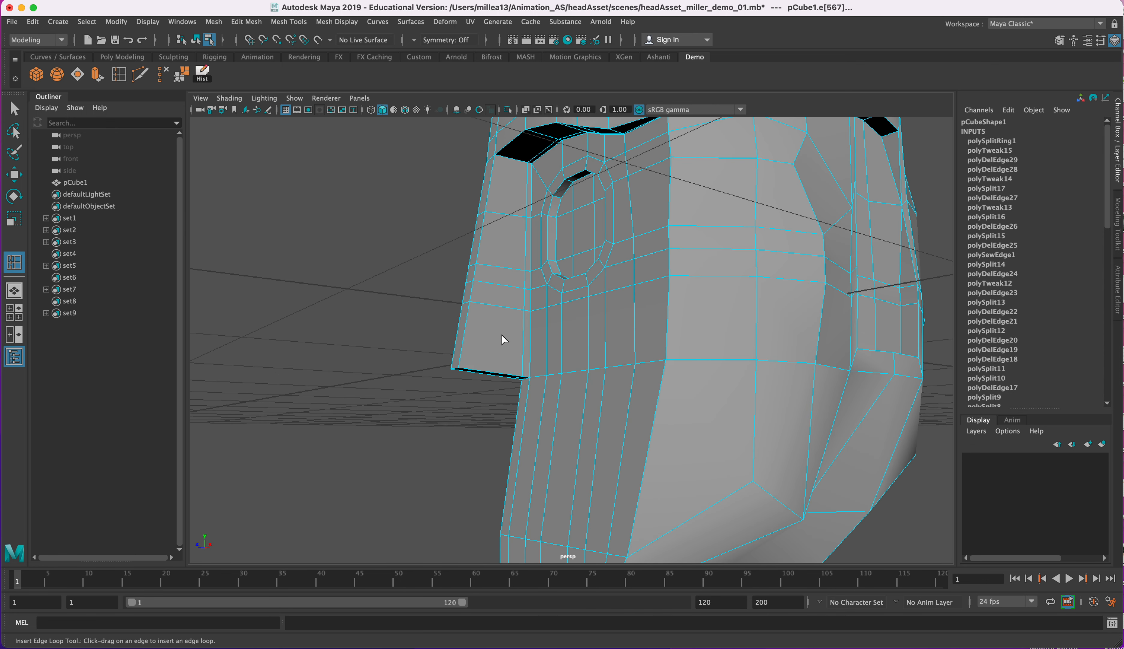
Extrude the lowest face on the side of the nose outward to form the nostril wing
key("F9")
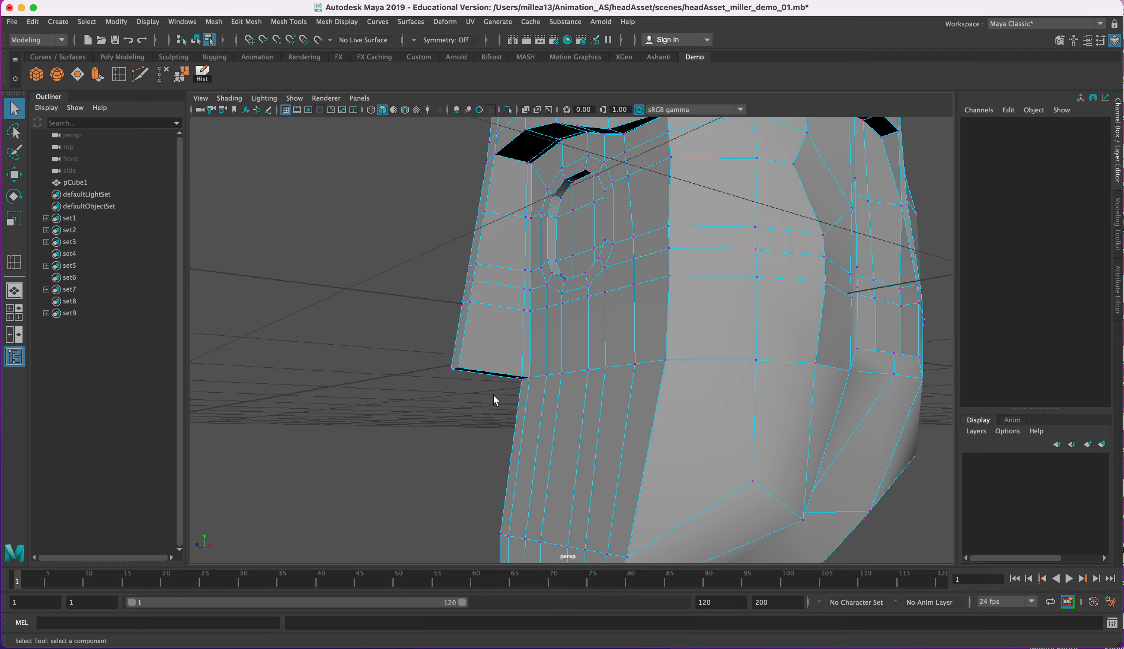
left_click_drag(500, 338, 492, 309, "alt")
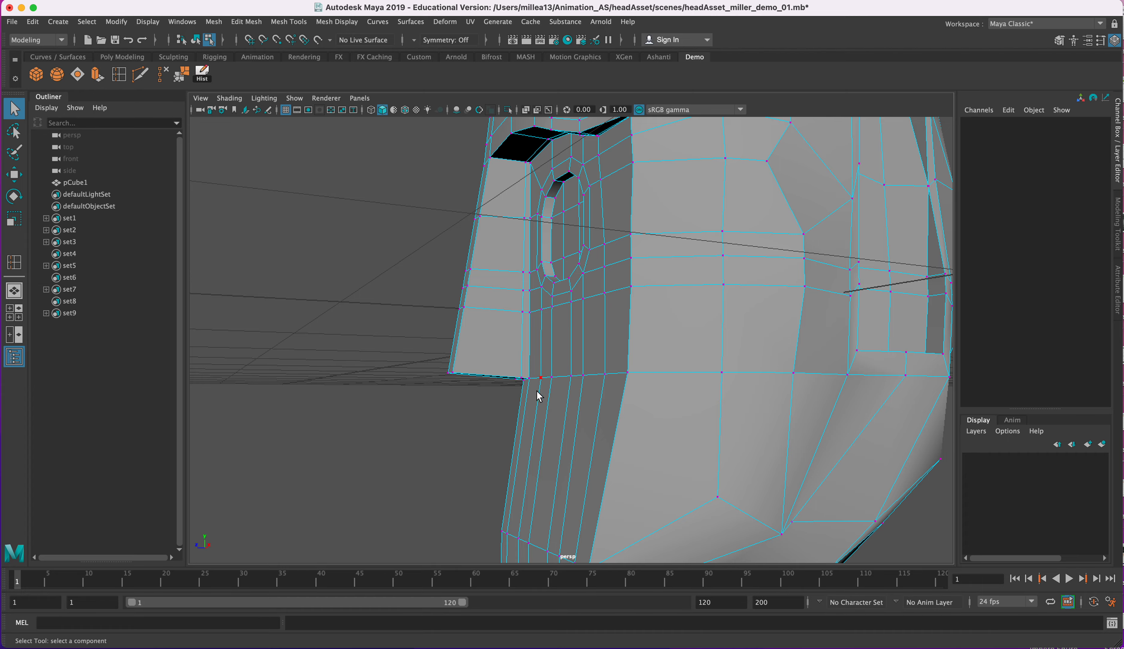
right_click(471, 331)
right_click_drag(474, 356, 473, 362)
mouse_move(492, 346)
left_mouse_down("alt")
mouse_move(477, 296)
mouse_move(488, 343)
mouse_move(507, 345)
left_mouse_up("alt")
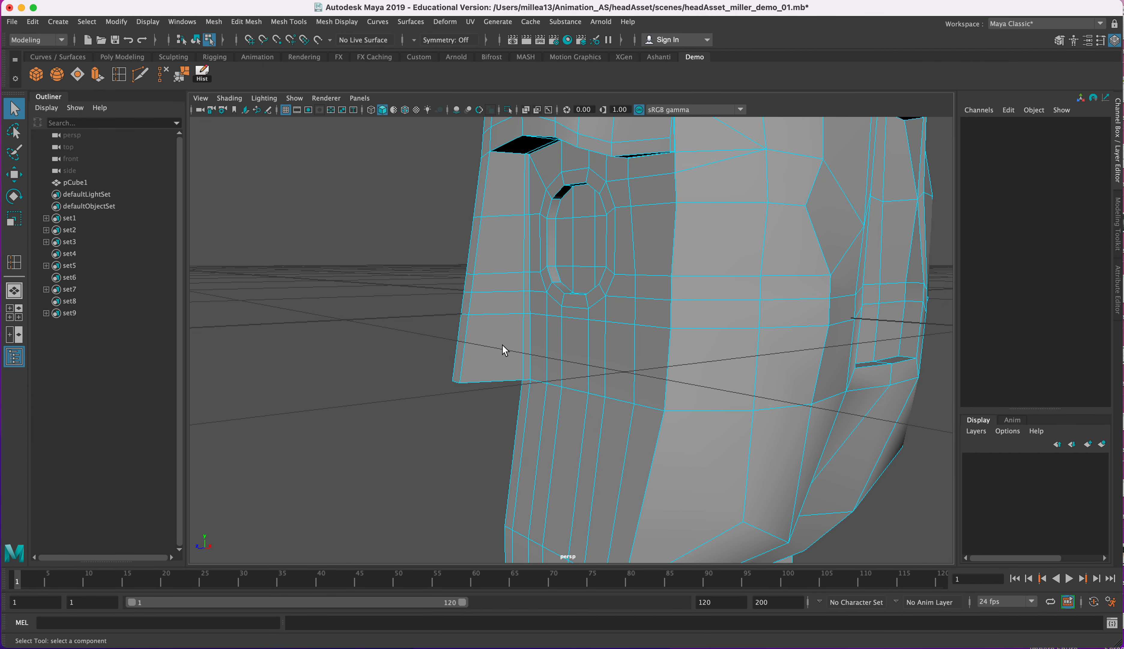
left_click(501, 352)
left_click_drag(282, 132, 159, 109, "alt")
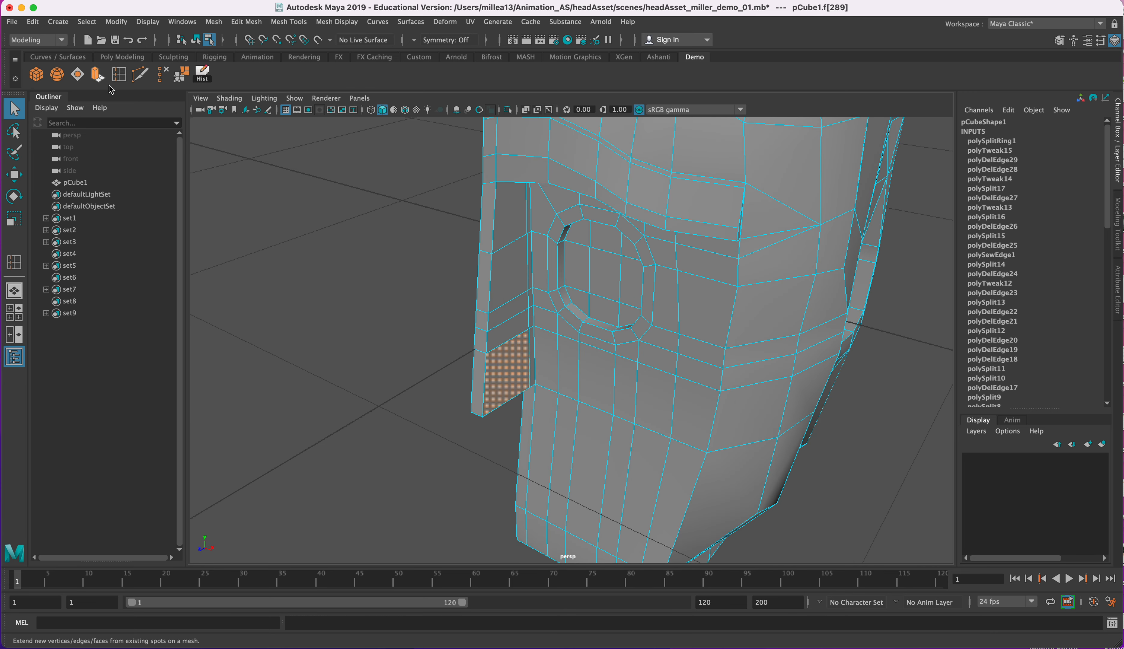
left_click(100, 77)
left_click_drag(541, 386, 479, 433)
Extrude the lowest front face of the nose forward to form the nose tip
left_click(526, 425)
key("e")
key("q")
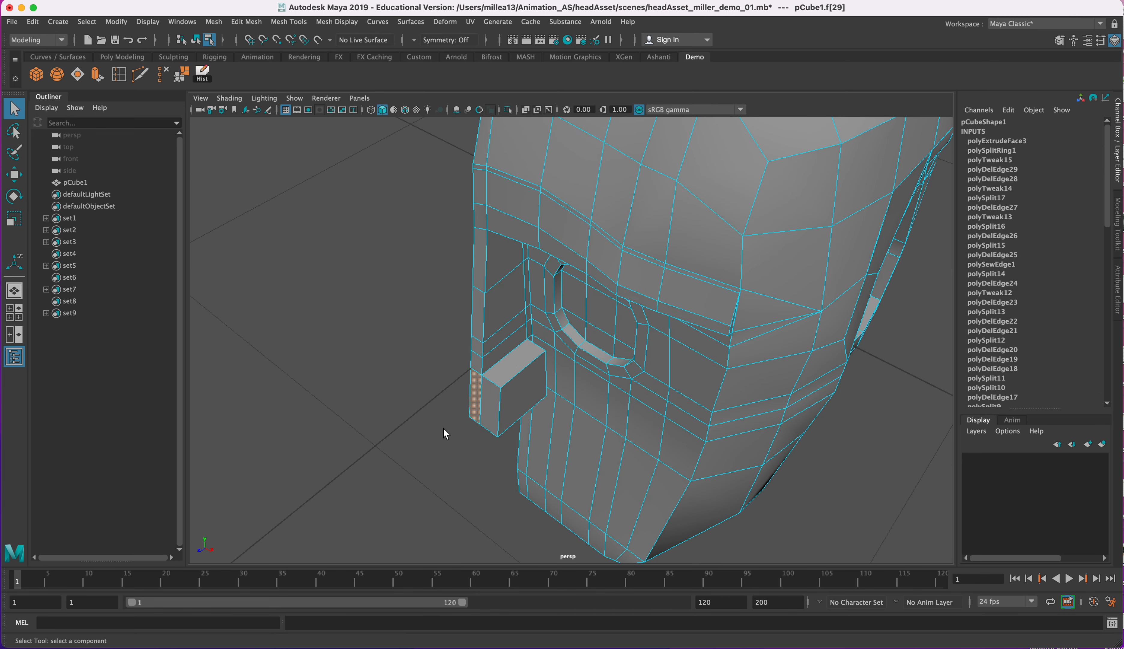
key("w")
left_click_drag(454, 415, 477, 352)
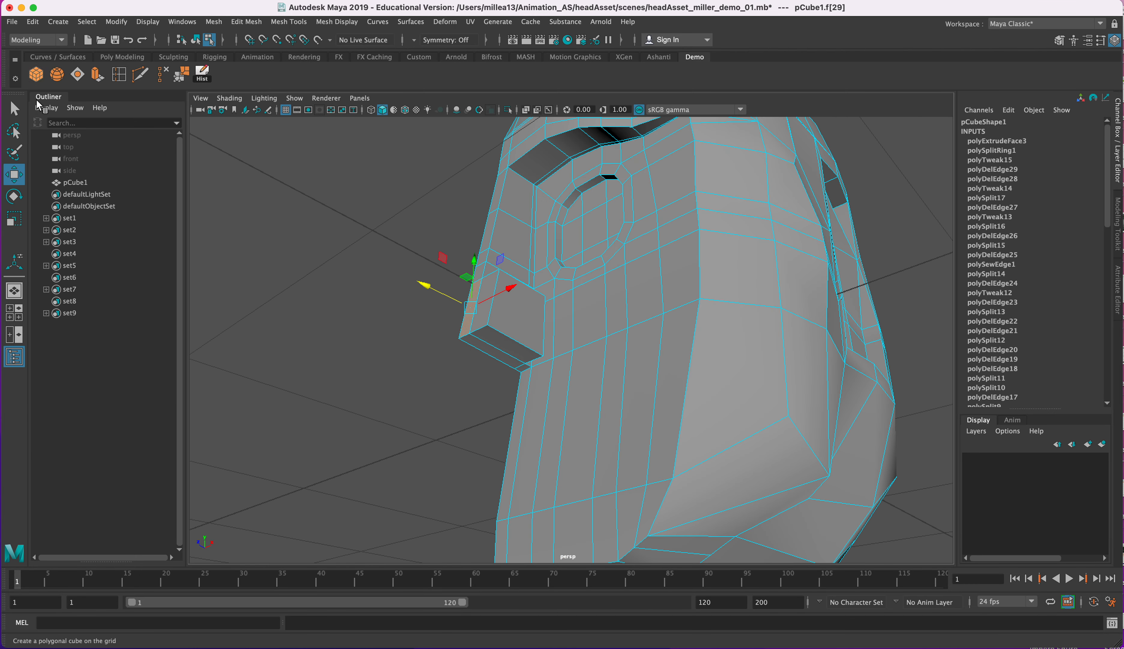
left_click(99, 78)
left_click_drag(495, 277, 448, 403, "alt")
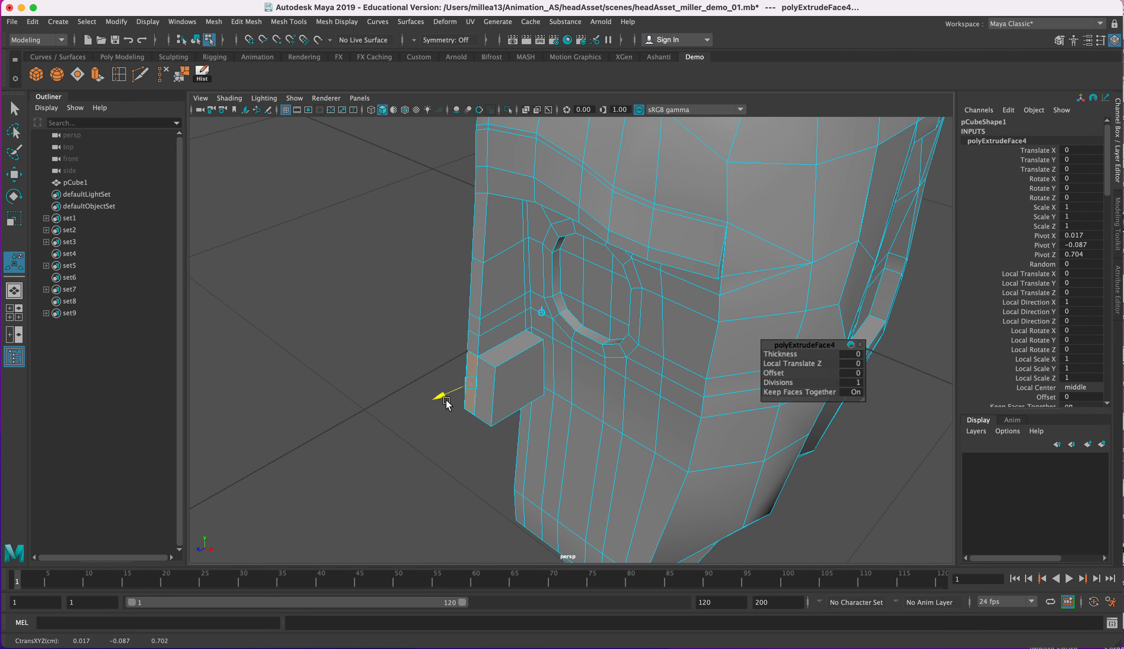
left_click_drag(440, 420, 505, 285)
Reposition the vertical edge between the extruded nose tip and the nostril wing
right_click_drag(502, 284, 499, 256)
left_click(483, 302)
key("w")
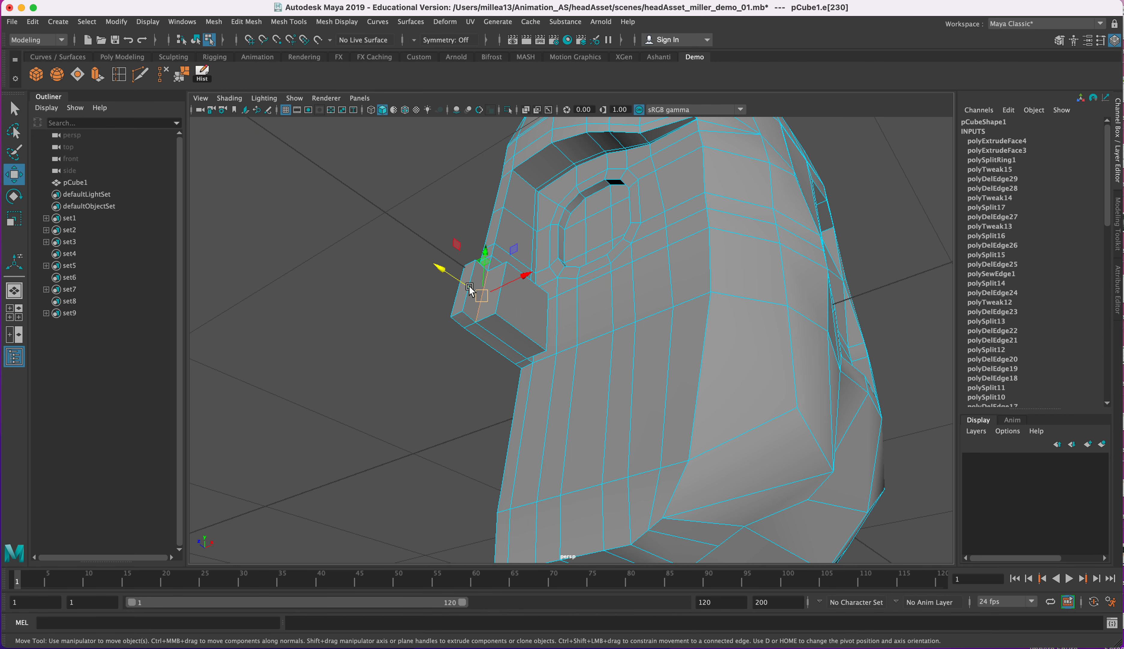
left_click_drag(452, 268, 501, 389, "alt")
key("ctrl+Delete")
key("ctrl+z")
Delete the inner face of the extruded nose tip along the head's open centre line
left_click(545, 380)
left_click_drag(544, 379, 680, 317, "alt")
right_click(679, 315)
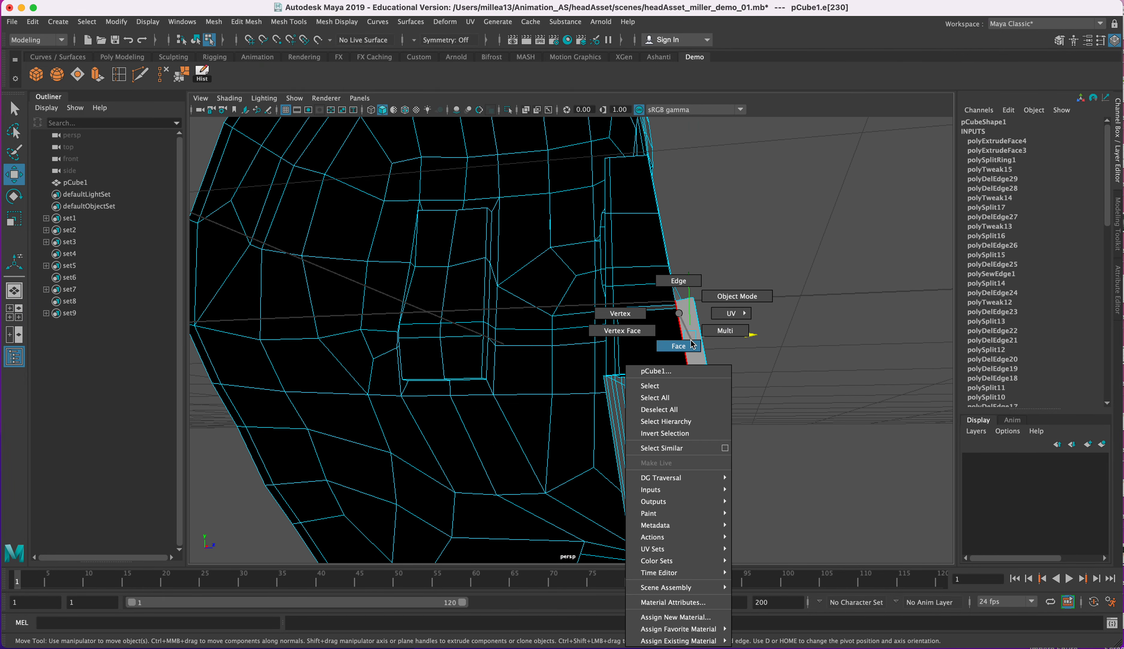
right_click_drag(691, 340, 691, 345)
left_click(686, 324)
left_click_drag(686, 324, 628, 356, "alt")
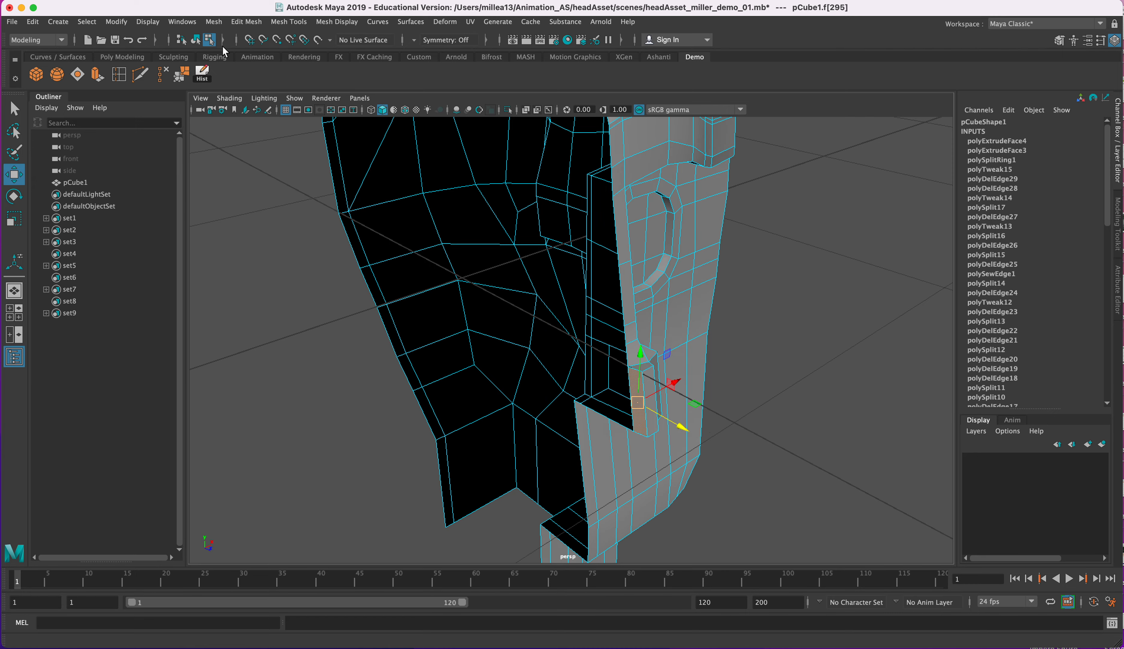
left_click(163, 74)
left_click_drag(785, 312, 514, 306, "alt")
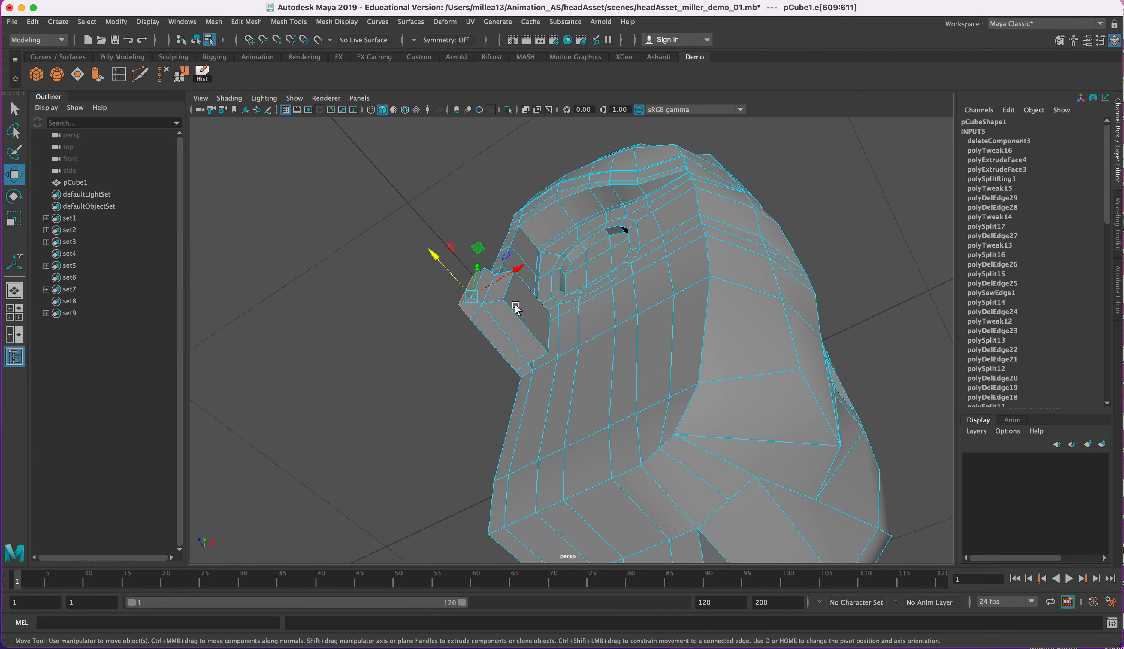
Adjust the outer face of the nostril wing and move the centre-line vertex at the underside of the nose tip forward
right_click(517, 308)
left_click(516, 337)
left_click(525, 312)
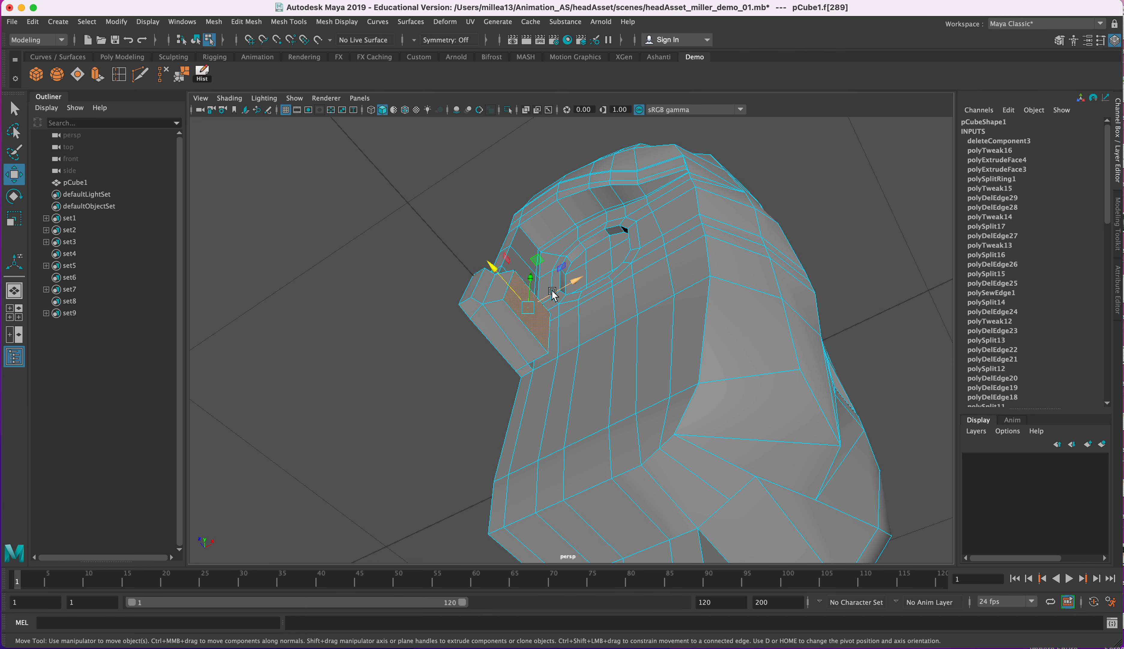
left_click_drag(582, 281, 540, 257, "alt")
right_click(538, 255)
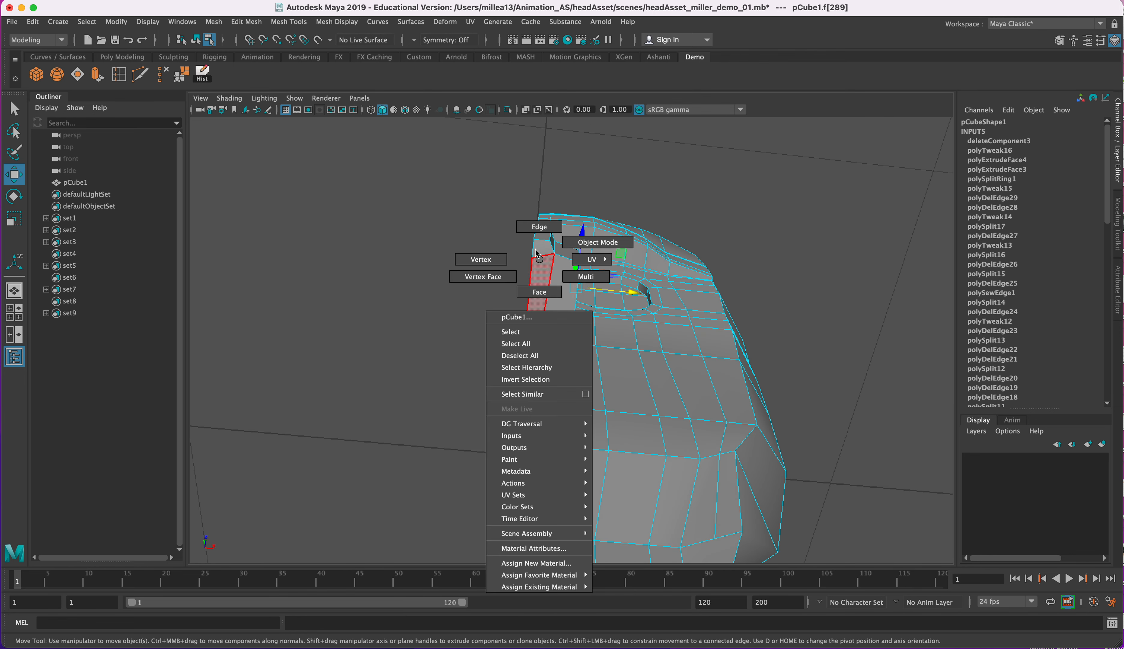
right_click_drag(496, 258, 494, 258)
left_click(532, 258)
left_click_drag(539, 203, 539, 197)
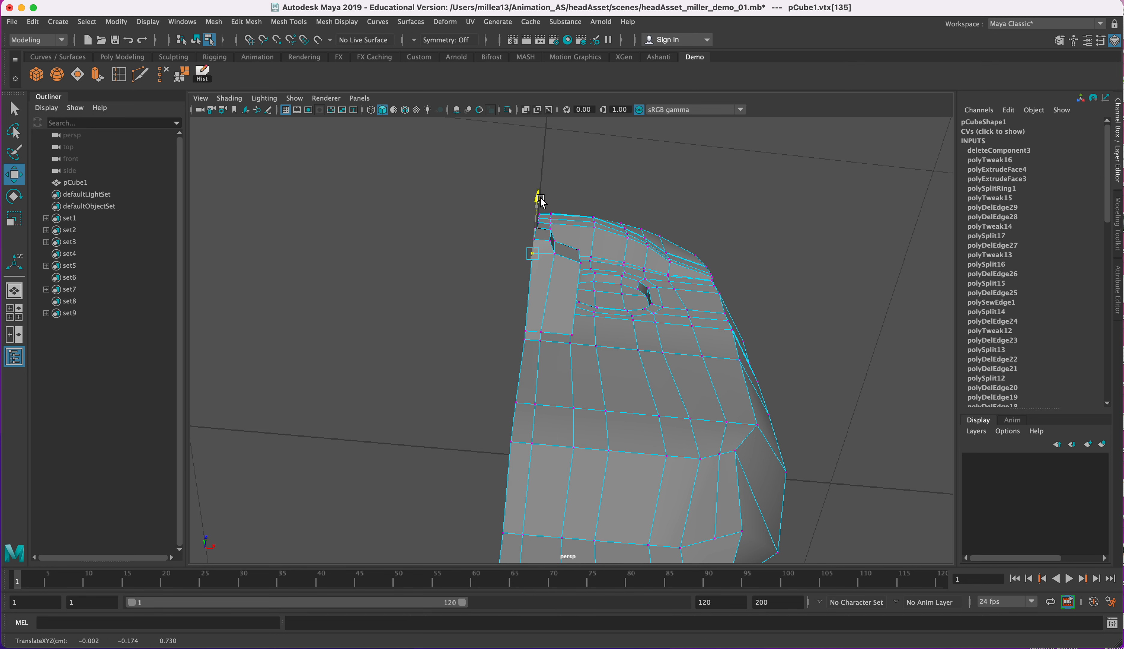
left_click_drag(563, 292, 545, 335, "alt")
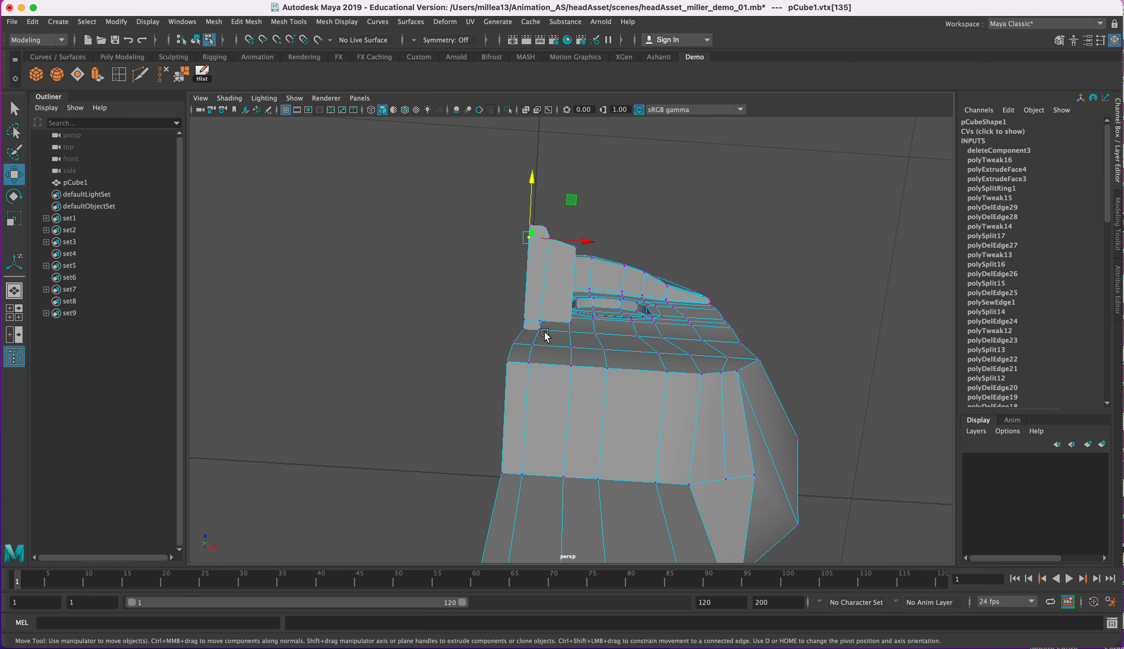
mouse_move(571, 228)
left_mouse_down("alt")
mouse_move(565, 290)
mouse_move(557, 240)
mouse_move(569, 232)
left_mouse_up("alt")
Select the vertical edges along the crease between the nose and the eye and shift them sideways away from the nose
left_click_drag(535, 313, 473, 429, "alt")
left_click_drag(524, 270, 541, 275, "alt")
right_click_drag(528, 234, 529, 195)
left_click(530, 203)
left_click(530, 252, "shift")
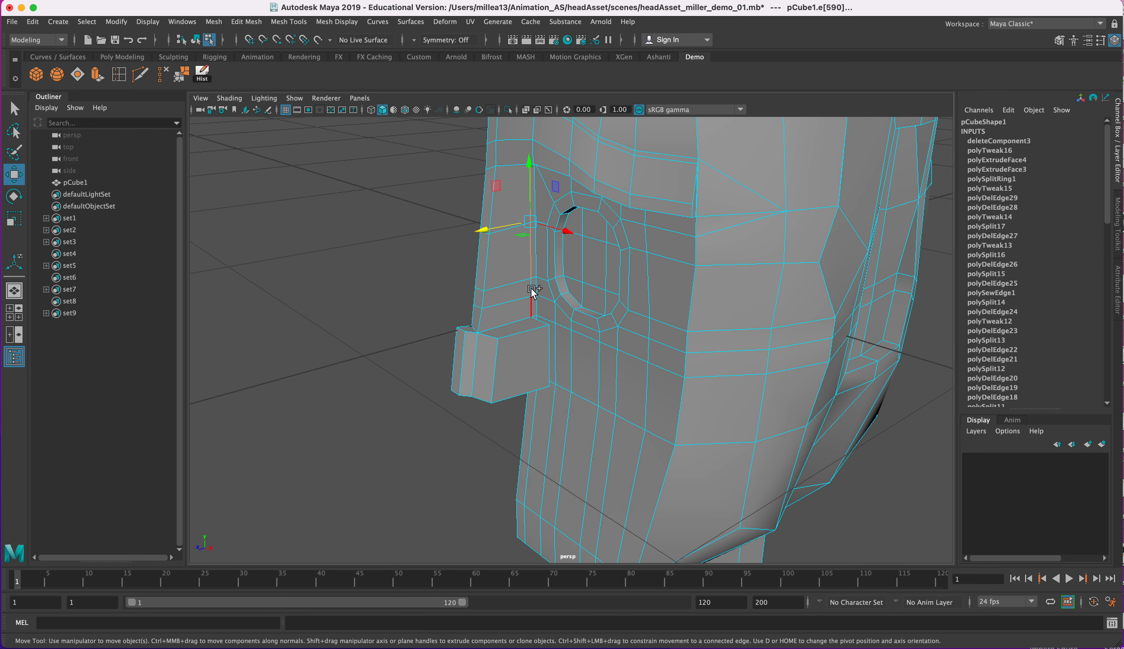
left_click(533, 308, "shift")
left_click_drag(534, 309, 562, 330, "alt")
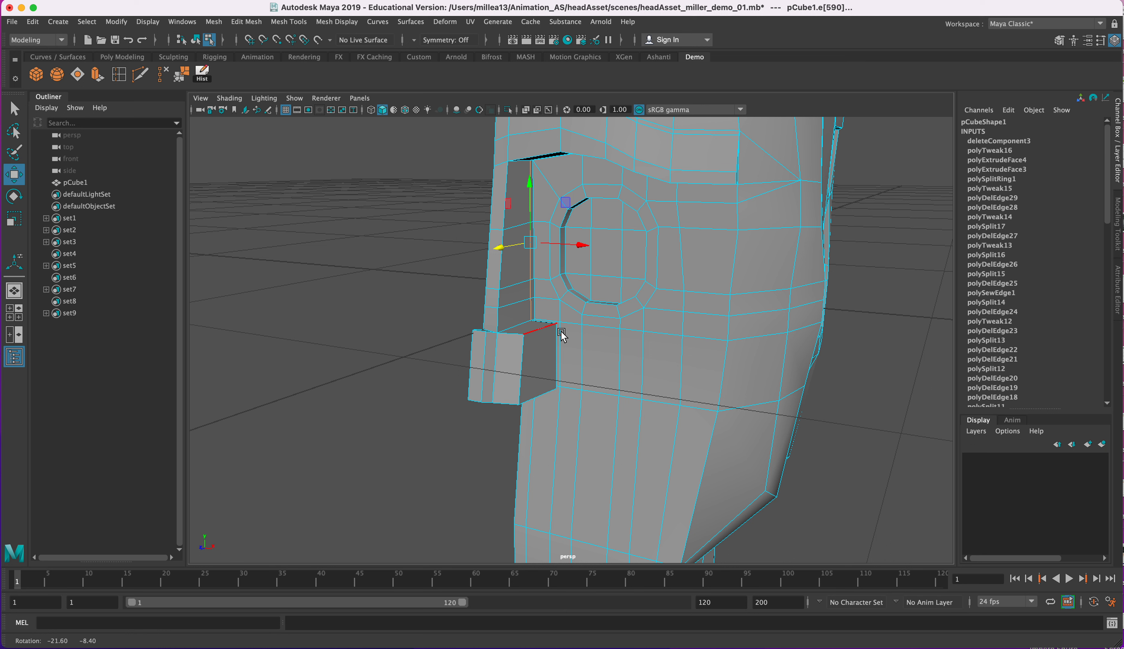
left_click_drag(582, 245, 586, 244)
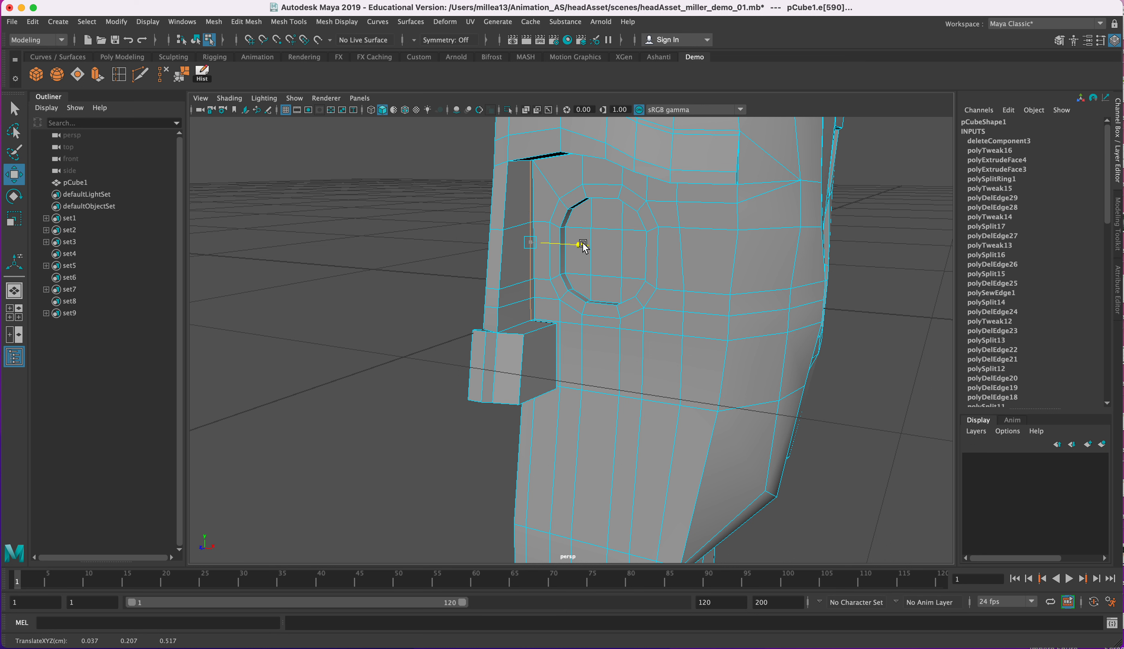
Select the crease edges beside the nose and examine the head in wireframe and shaded display
key("q")
left_click(541, 202)
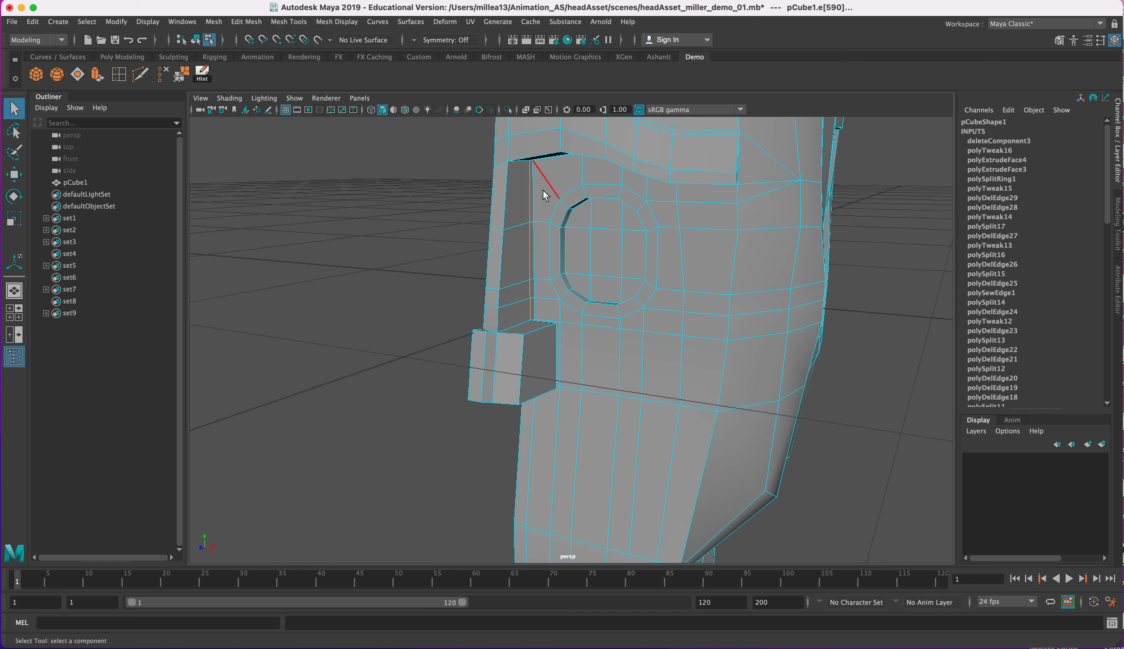
left_click(537, 235)
left_click(537, 304)
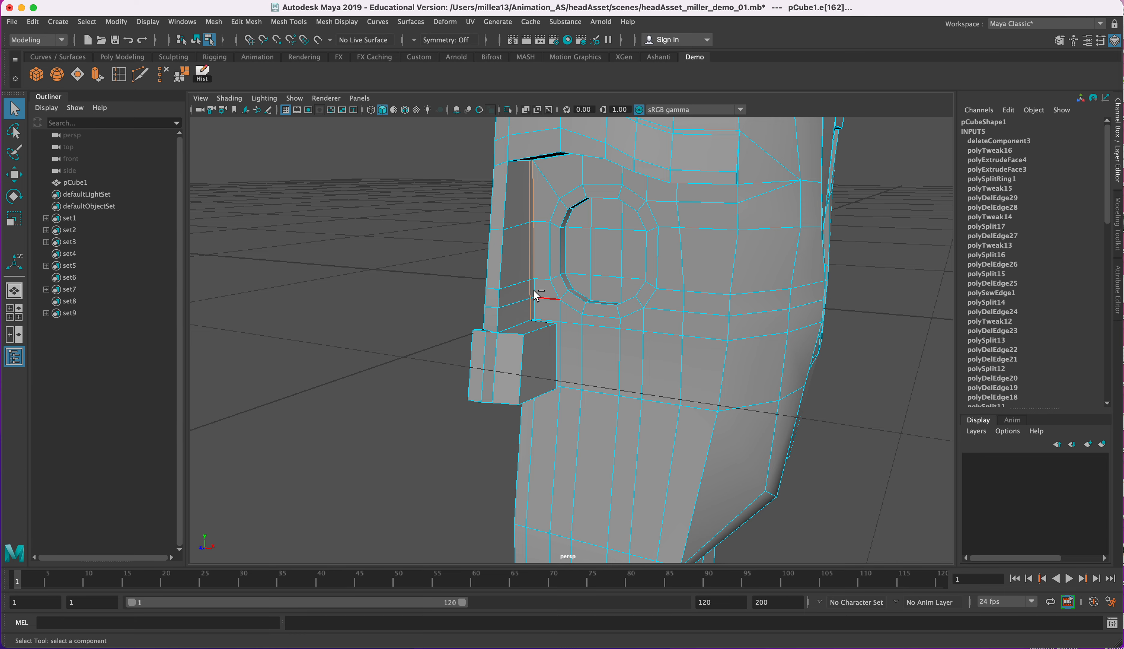
left_click(535, 310, "shift")
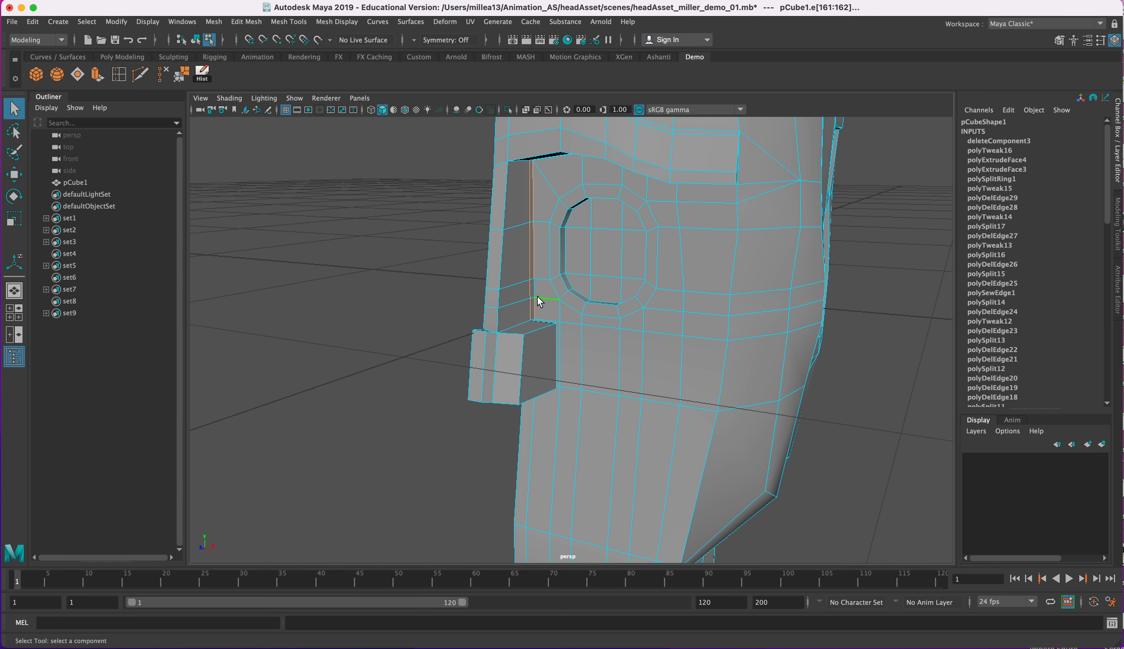
left_click_drag(541, 295, 460, 349, "alt")
key("4")
scroll(580, 342, "down", 4)
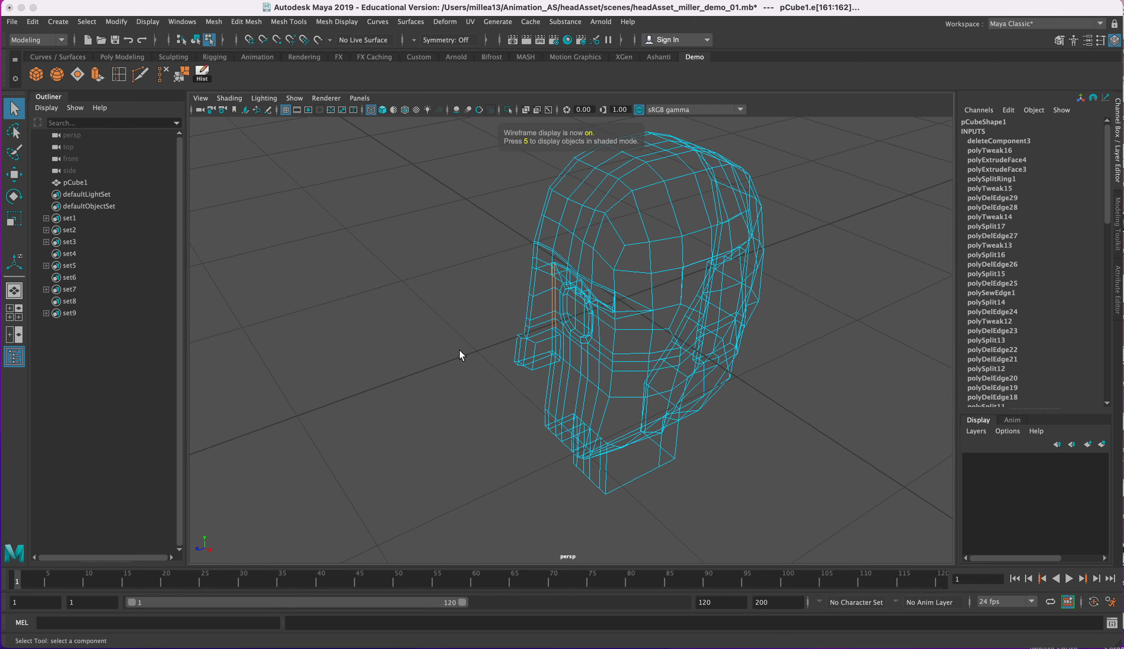
key("5")
scroll(551, 333, "up", 6)
left_click_drag(551, 334, 507, 296, "alt")
Adjust the crease edges beside the nose from inside the head, continuing down to the base of the nostril wing
left_click(13, 176)
left_click_drag(442, 286, 569, 318, "alt")
left_click_drag(589, 254, 563, 211)
left_click_drag(605, 249, 498, 370, "alt")
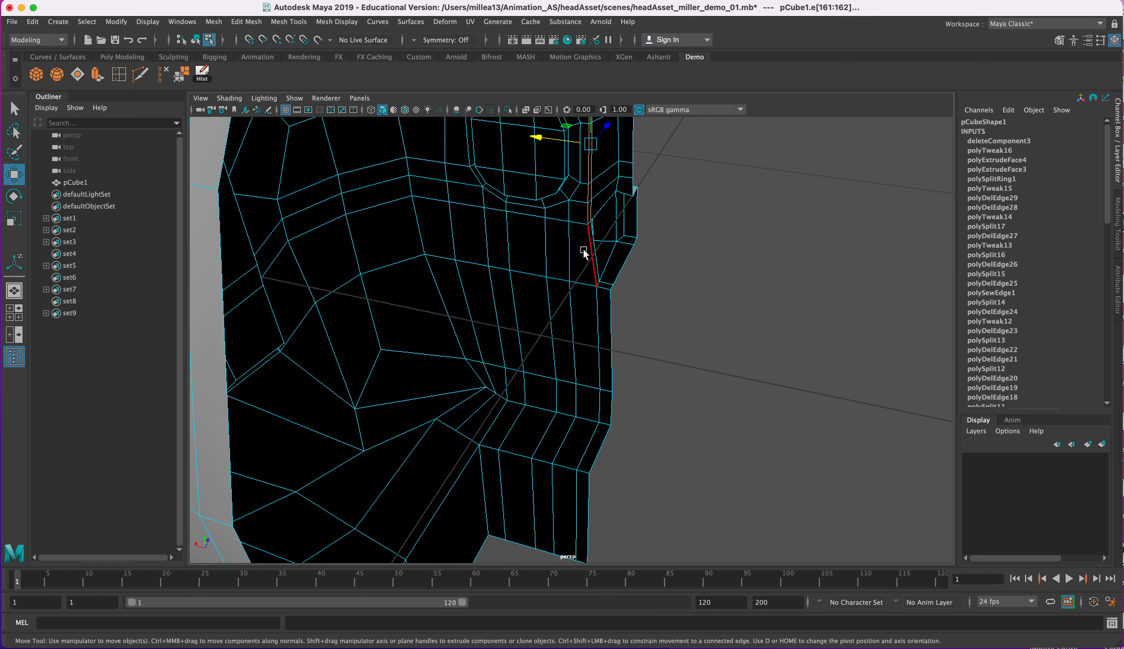
right_click_drag(584, 248, 586, 227)
left_click(592, 258, "shift")
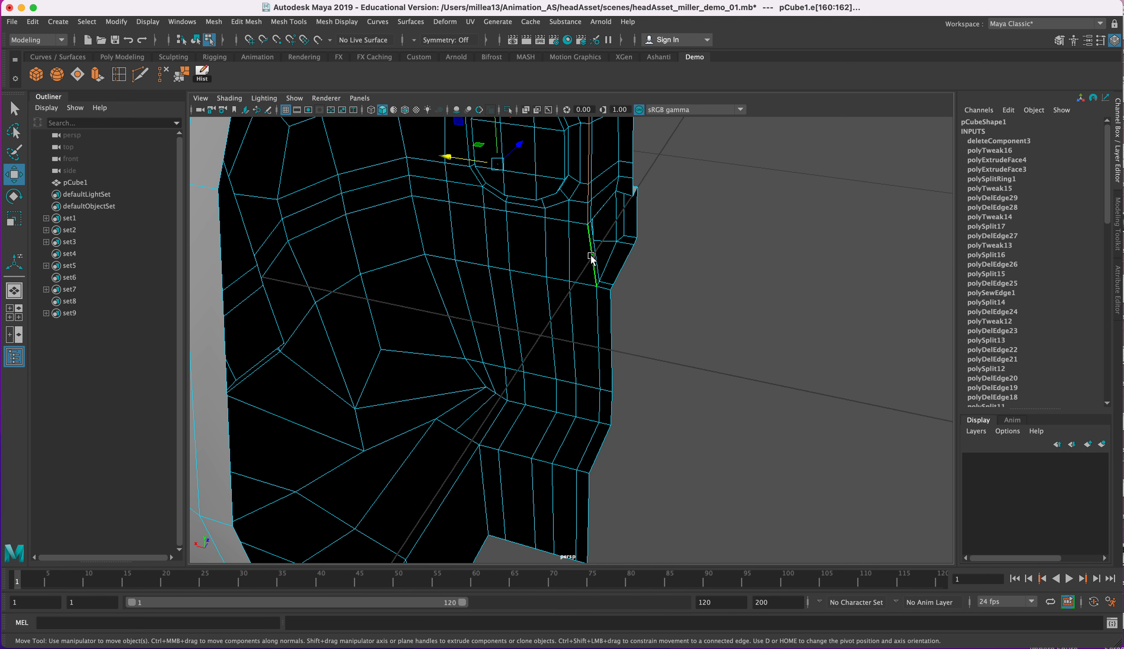
left_click(645, 327)
left_click(600, 357)
left_click(601, 401, "shift")
left_click_drag(604, 299, 601, 268, "alt")
left_click_drag(550, 371, 590, 317)
Reposition the vertex at the lower rear corner of the nostril wing
right_click_drag(590, 317, 542, 312)
left_click(594, 326)
left_click_drag(619, 296, 544, 206, "alt")
left_click_drag(598, 293, 541, 313, "alt")
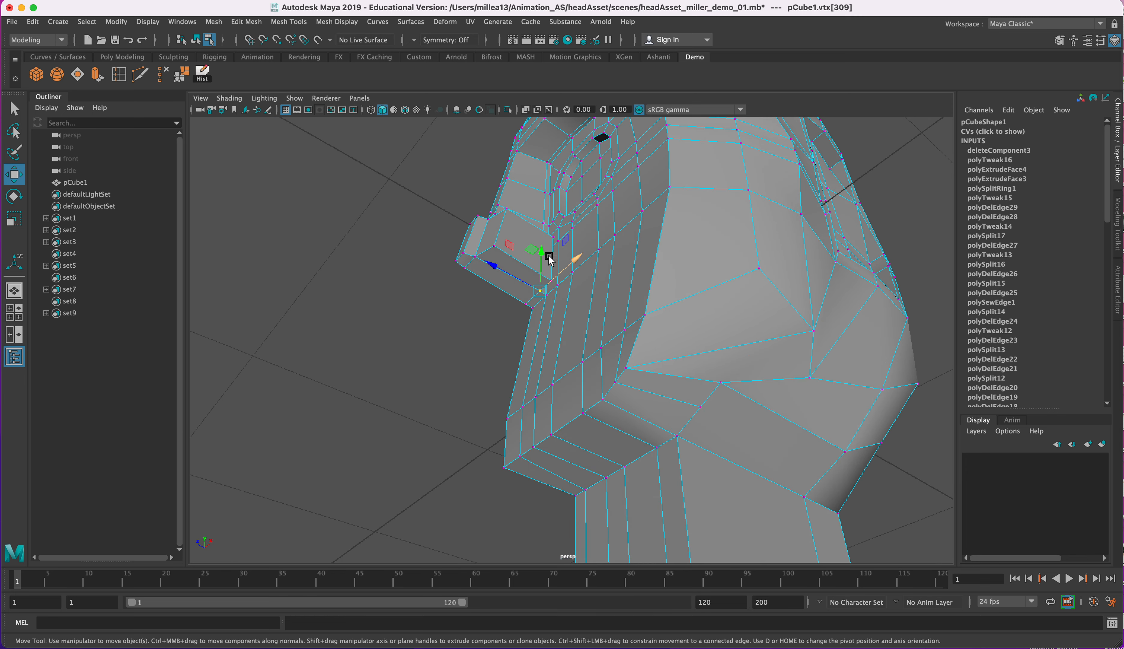
Adjust the edge at the base of the nostril wing's outer side to refine the wing's outline
right_click_drag(554, 255, 554, 221)
left_click(549, 272)
left_click_drag(548, 271, 572, 255, "alt")
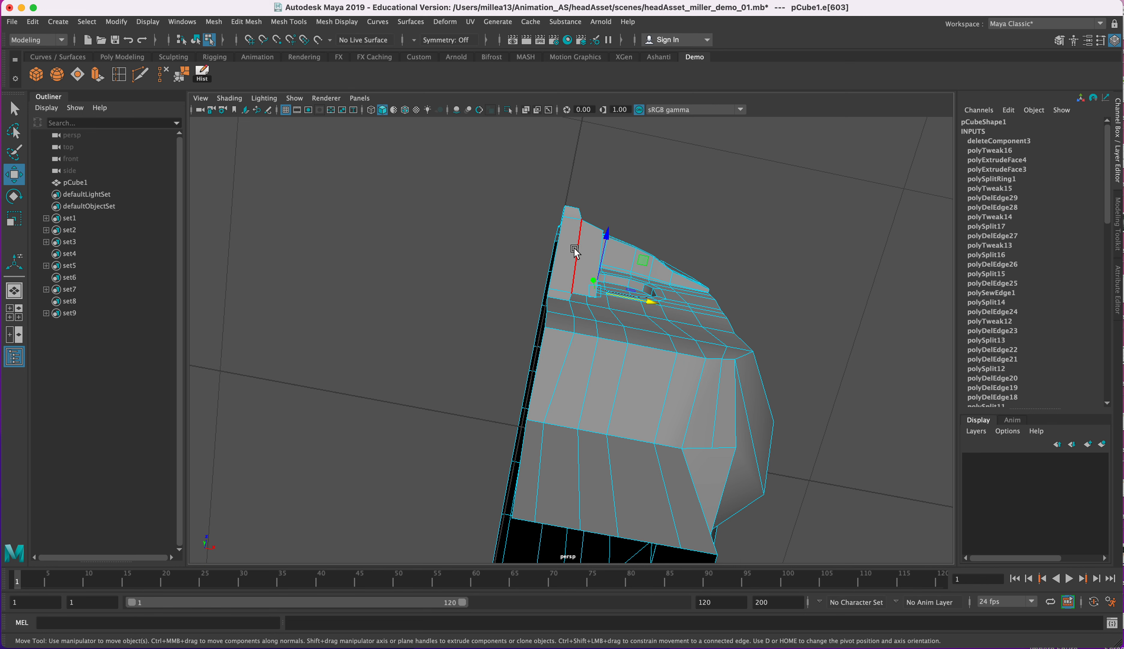
left_click_drag(575, 252, 587, 269, "alt")
right_click(586, 269)
right_click_drag(585, 267, 585, 299)
left_click_drag(591, 260, 589, 255)
Extrude the underside face of the nostril wing twice, insetting it and pushing it upward to form the nostril
right_click_drag(579, 270, 580, 302)
left_click(583, 291)
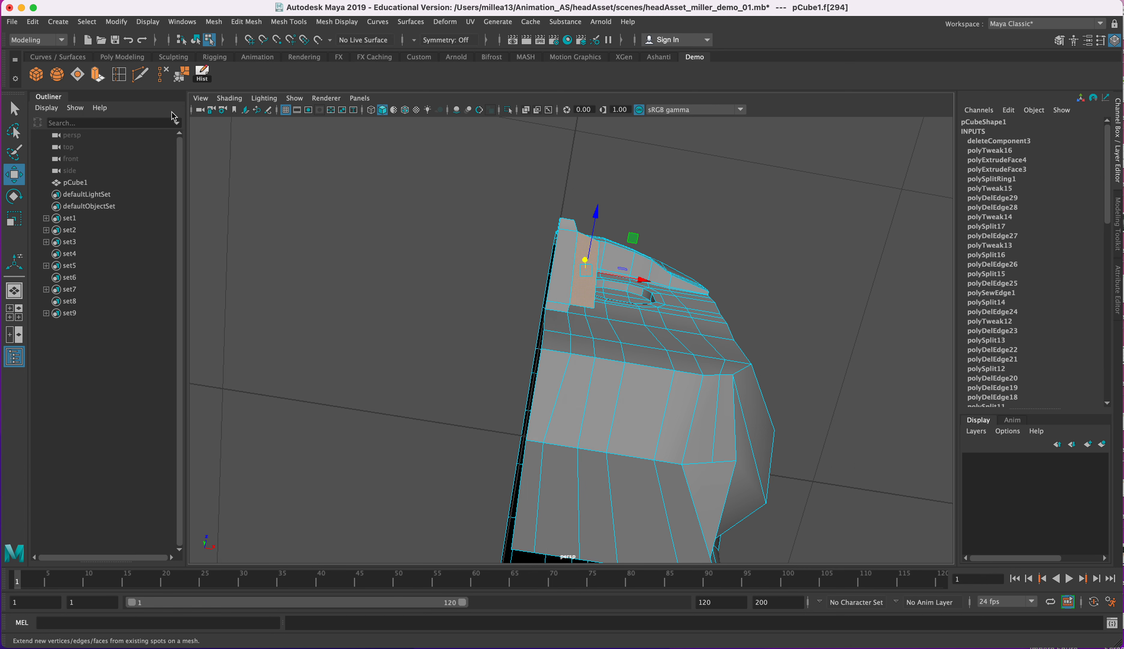
key("ctrl+e")
left_click_drag(643, 208, 608, 308, "alt")
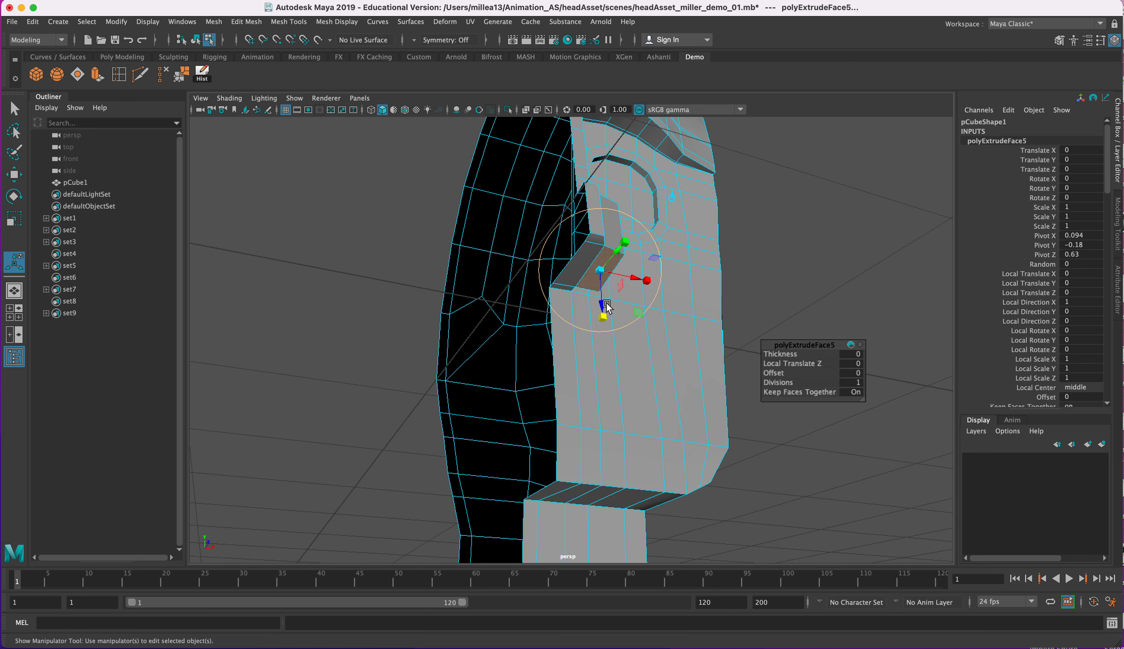
mouse_move(595, 267)
left_mouse_down("alt")
mouse_move(635, 267)
mouse_move(575, 340)
mouse_move(585, 285)
left_mouse_up("alt")
key("ctrl+e")
left_click(808, 246)
right_click_drag(808, 246, 658, 255, "alt")
left_click_drag(659, 254, 584, 231, "alt")
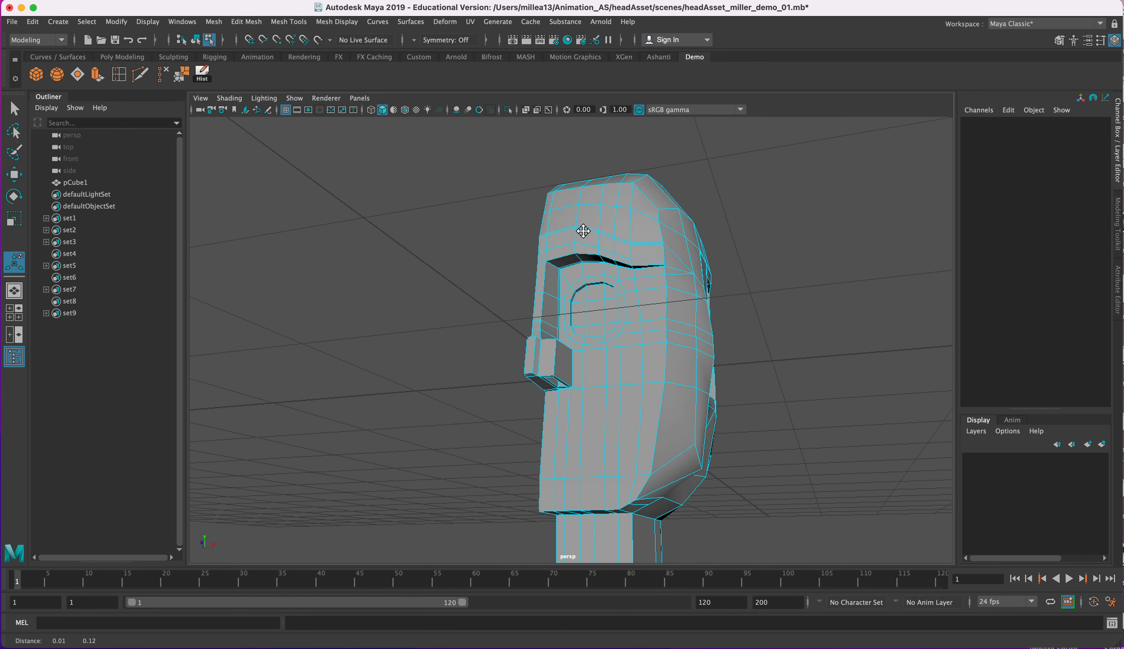
Select the edges at the top of the nose's side crease beneath the brow and move them outward
right_click_drag(583, 231, 607, 331, "alt")
left_click_drag(607, 331, 594, 356, "alt")
right_click_drag(518, 290, 524, 171, "alt")
right_click(524, 204)
left_click_drag(527, 190, 499, 196, "alt")
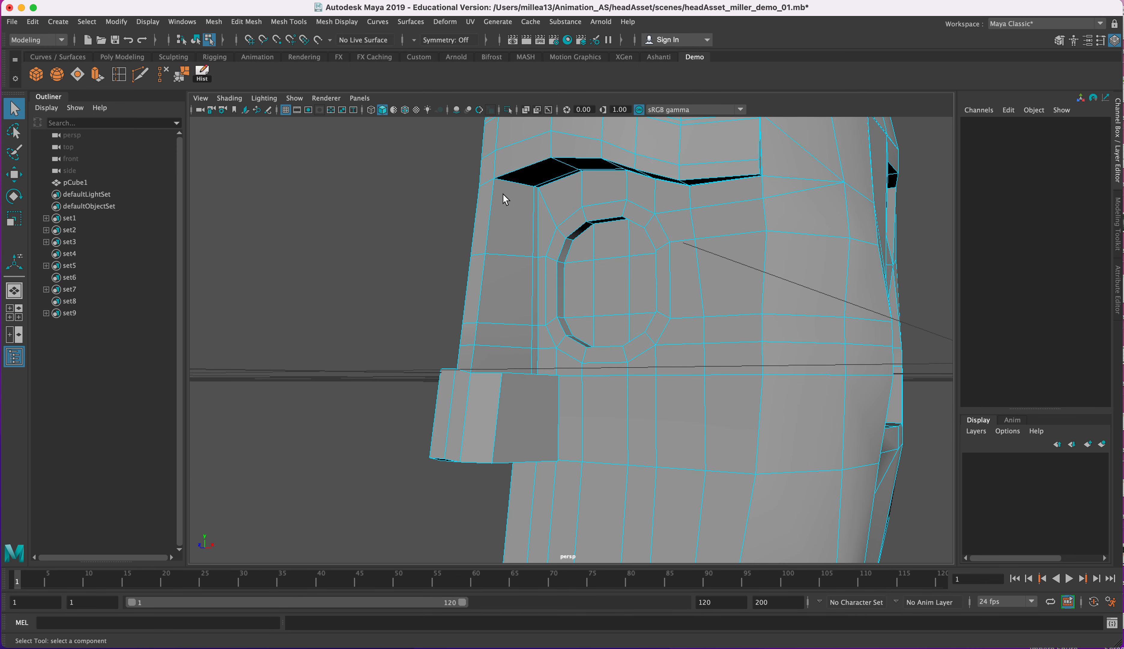
left_click(515, 180)
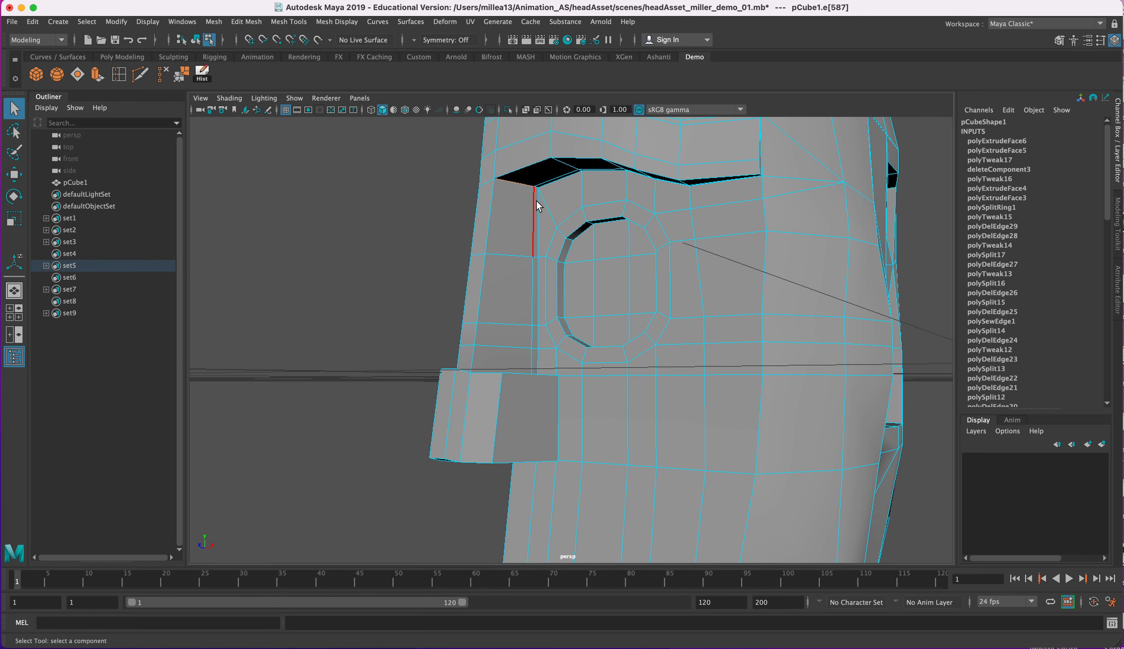
scroll(534, 195, "up", 3)
middle_click_drag(533, 197, 532, 227, "alt")
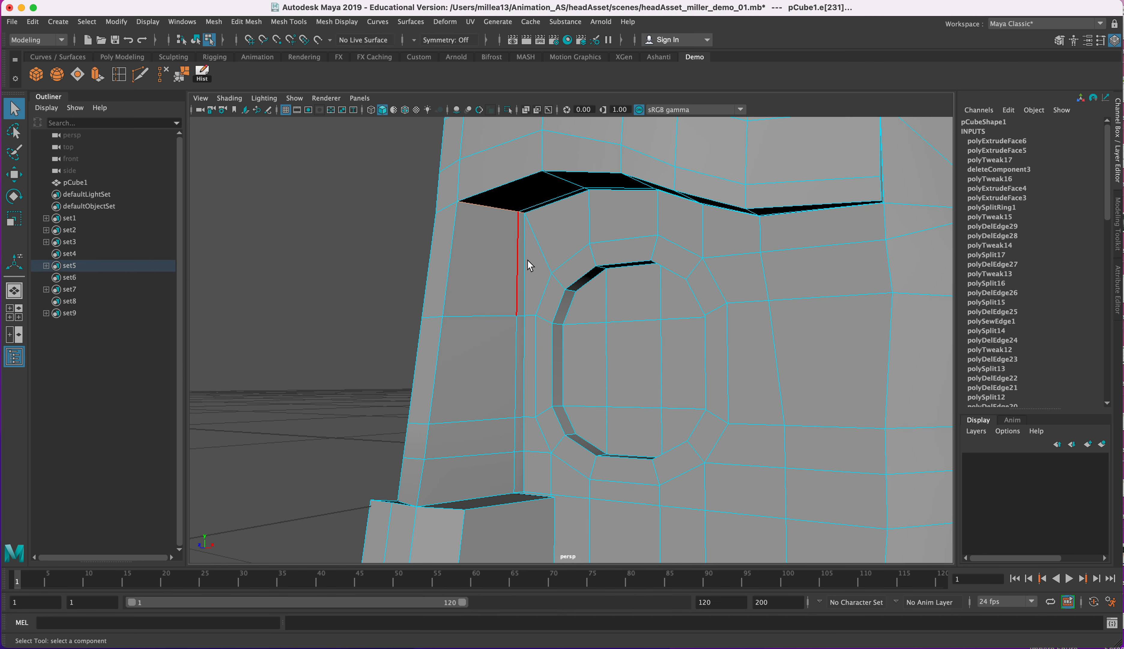
scroll(528, 260, "down", 5)
key("w")
left_click_drag(603, 264, 613, 268)
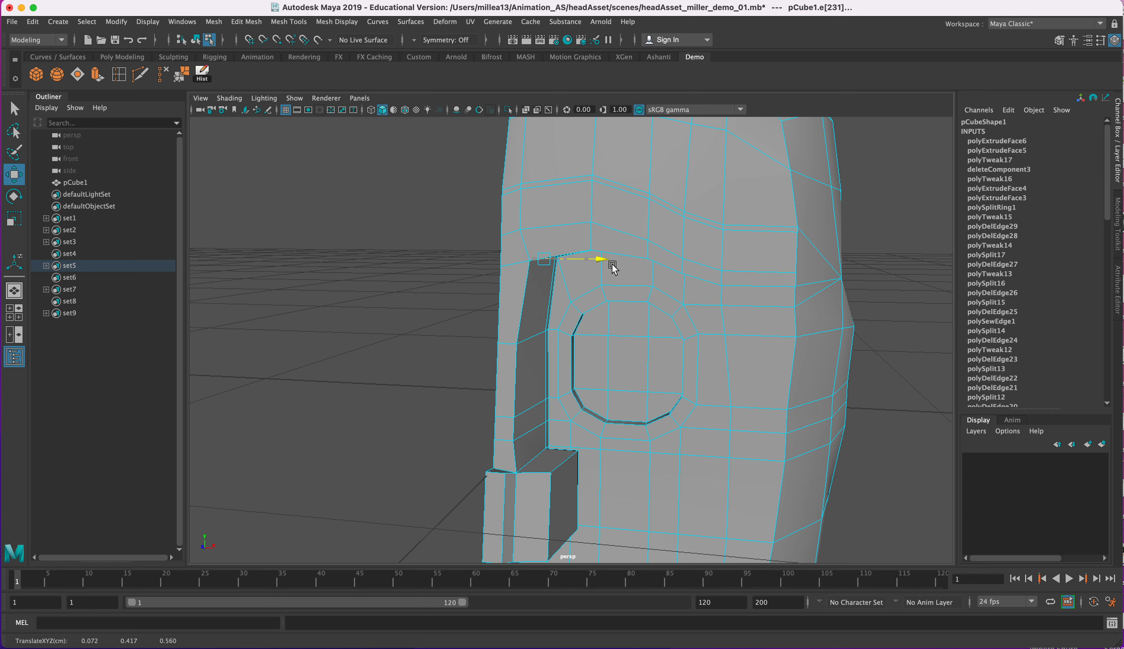
Move the brow edge just above the top of the nose's side crease outward and preview the model smoothed
left_click_drag(644, 311, 588, 287, "alt")
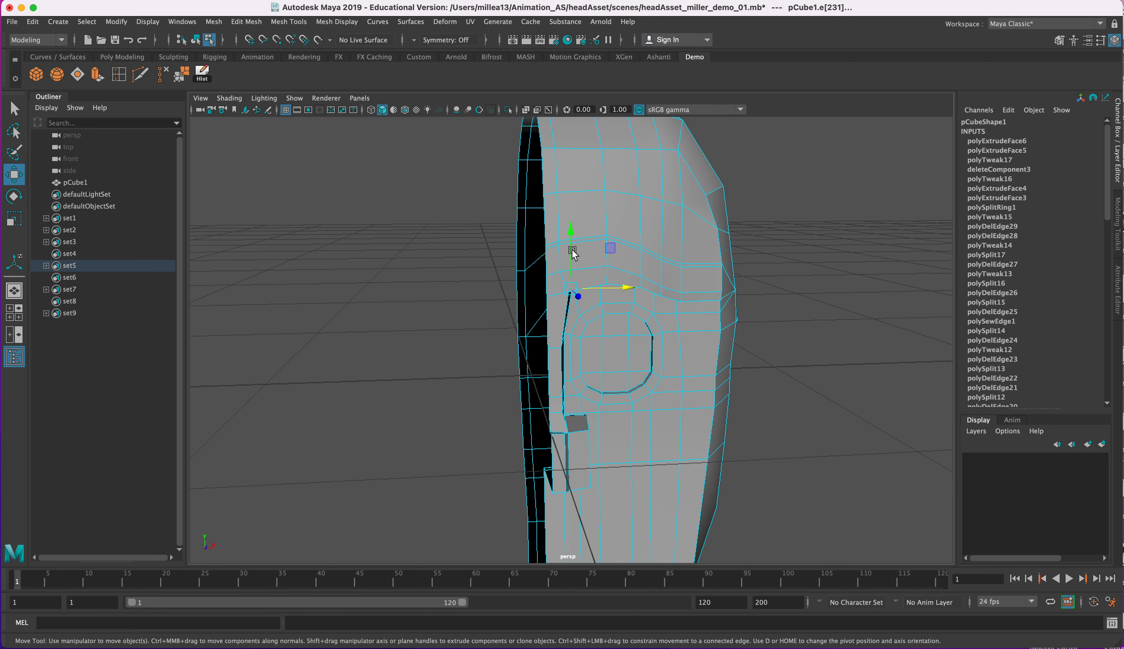
left_click(561, 257)
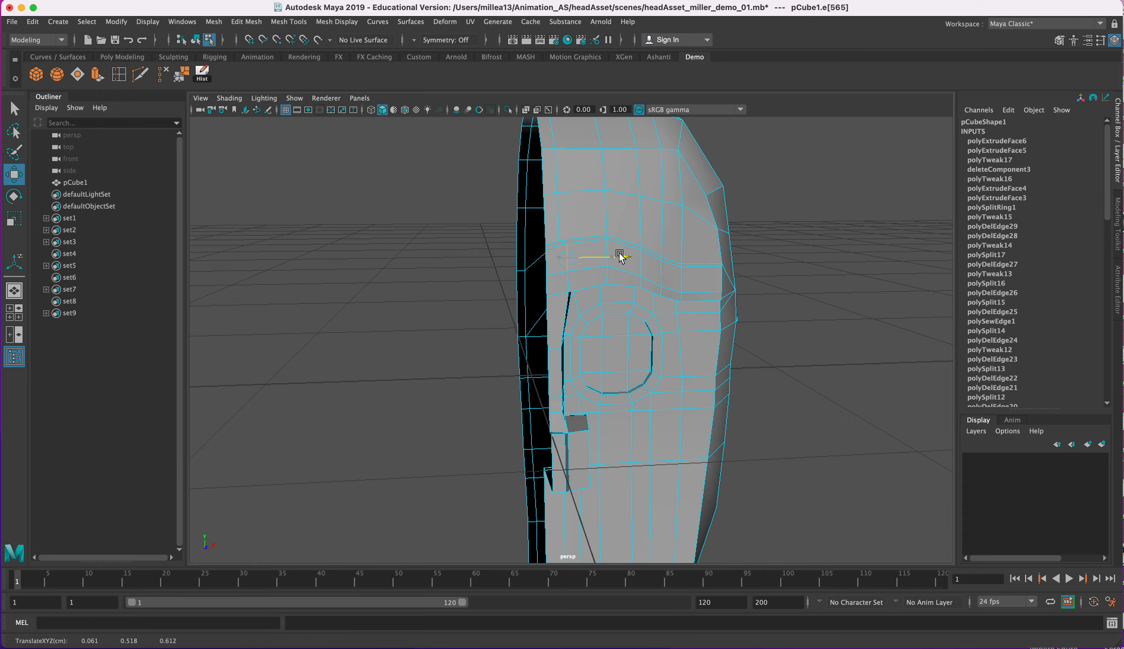
left_click_drag(617, 255, 531, 300, "alt")
key("3")
left_click(415, 285)
Return to the unsmoothed mesh and merge the overlapping vertices on the side of the head, in front of the ear's upper end
key("1")
middle_click_drag(548, 335, 609, 326, "alt")
scroll(509, 432, "up", 3)
scroll(604, 332, "up", 3)
left_click_drag(588, 383, 608, 363, "alt")
right_click_drag(540, 329, 531, 295)
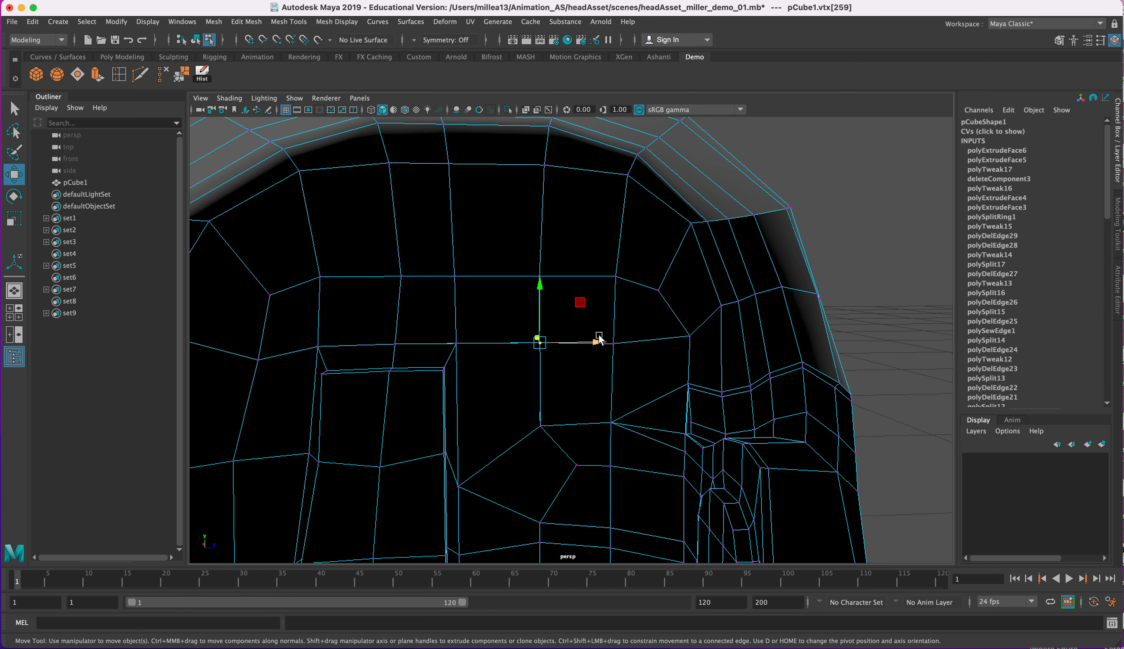
left_click_drag(596, 343, 566, 360)
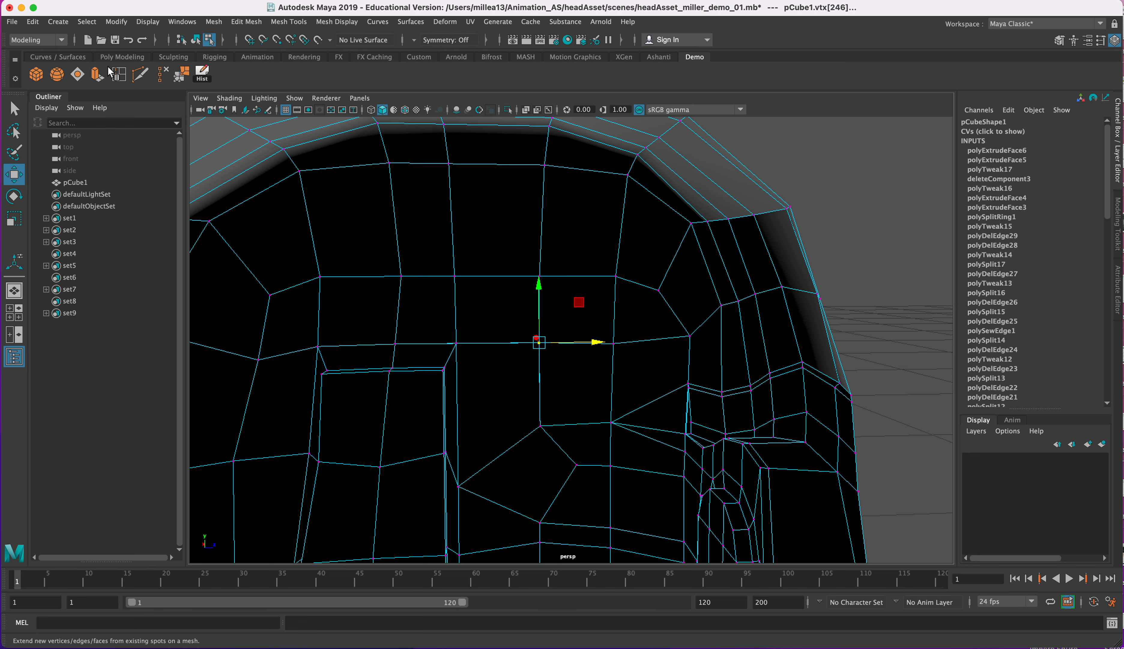
key("g")
Preview the head smoothed and examine the nose, brow, eye and jaw from the side and three-quarter views
left_click_drag(714, 354, 561, 343, "alt")
scroll(615, 423, "down", 5)
key("3")
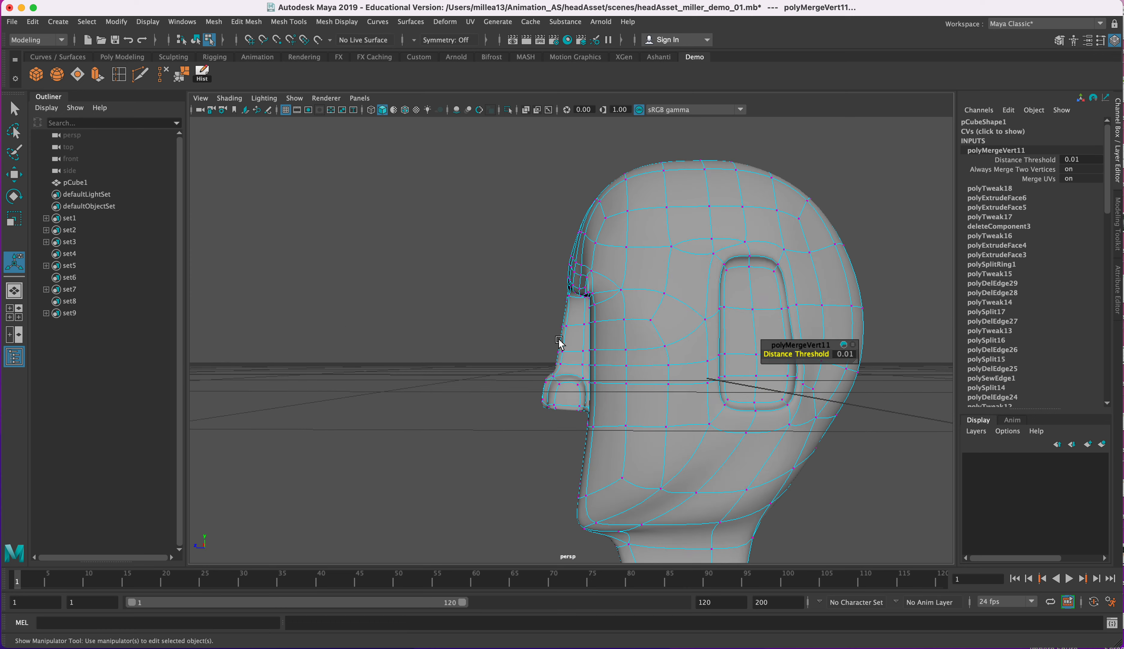
left_click_drag(660, 403, 607, 389, "alt")
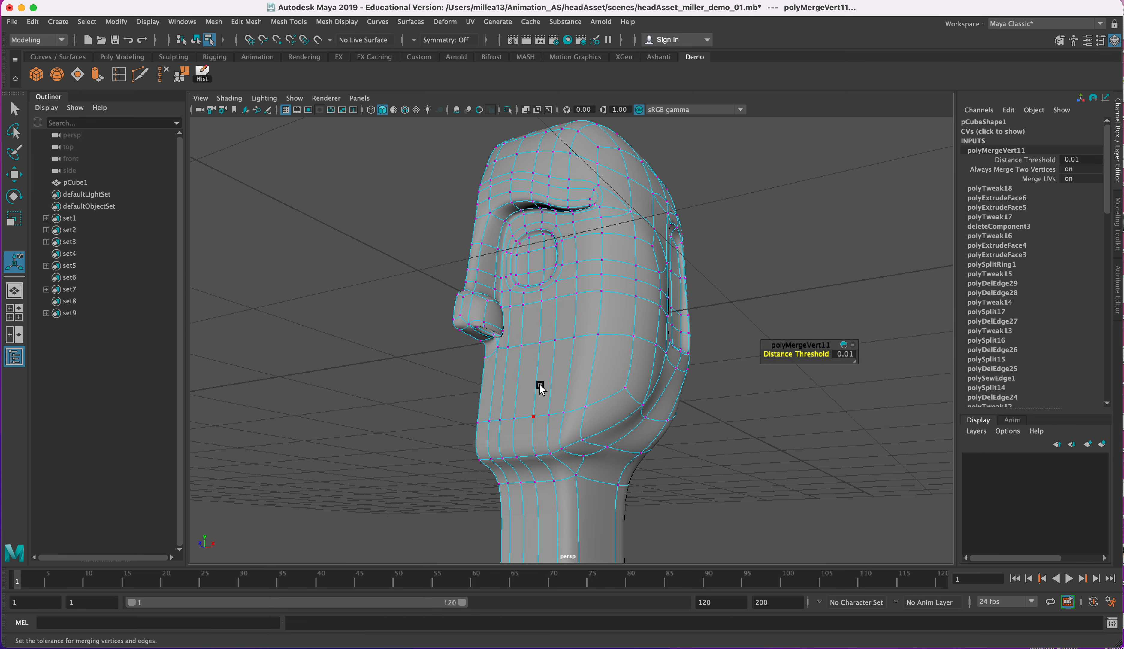
left_click_drag(544, 467, 559, 428, "alt")
left_click_drag(583, 348, 553, 362, "alt")
left_click(586, 217)
left_click_drag(557, 319, 420, 328, "alt")
left_click_drag(515, 330, 656, 378, "alt")
Save headAsset_miller_demo_01.mb and open the recent scene headAsset_miller.mb, saving the pending changes
key("super+s")
left_click(16, 21)
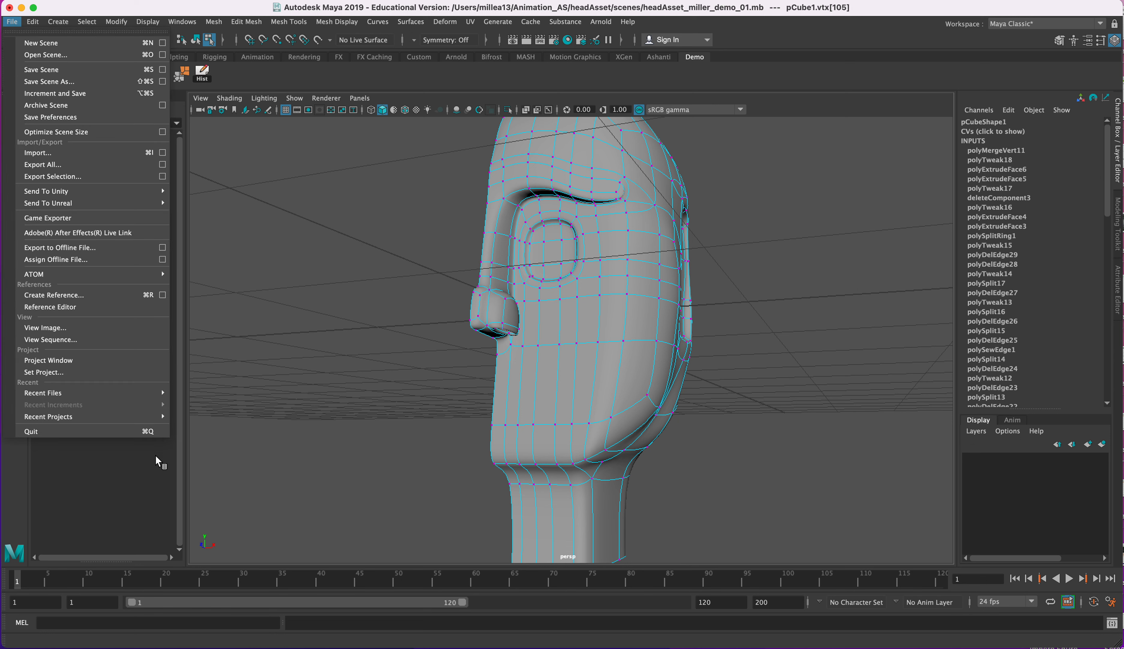
mouse_move(89, 395)
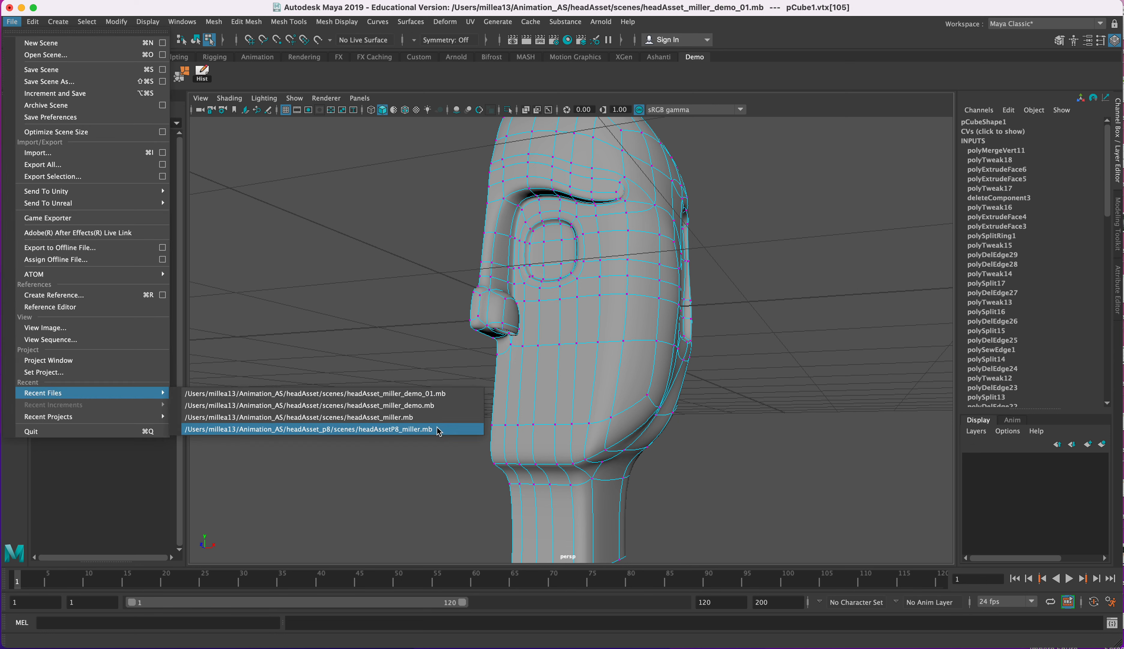
left_click(376, 417)
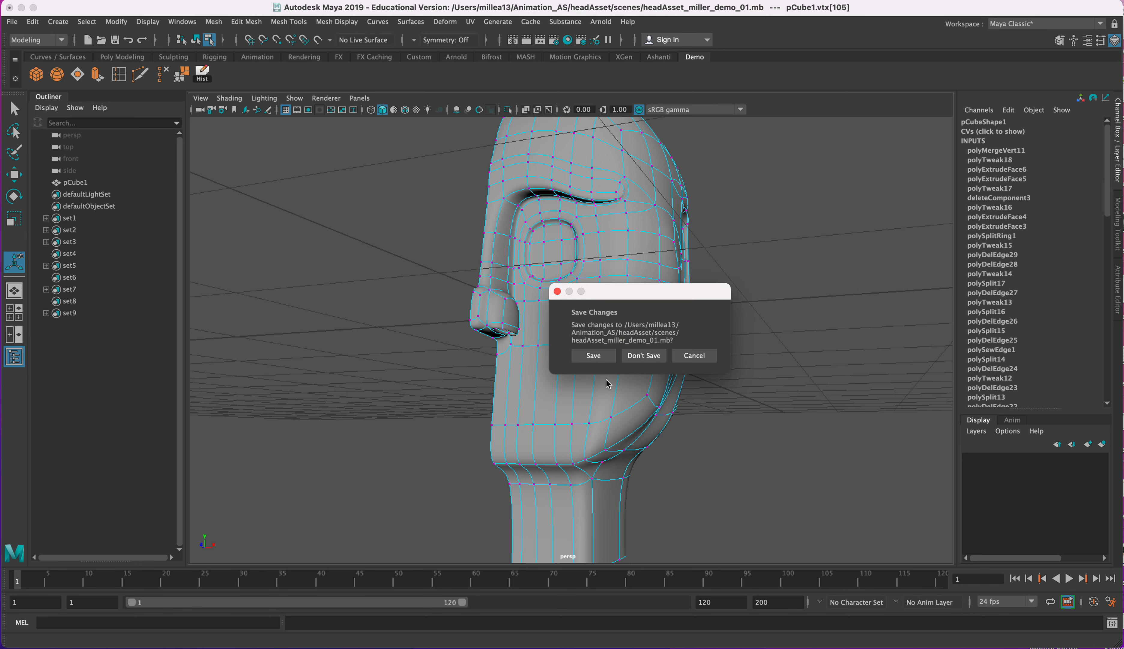
left_click(594, 355)
Preview the head in headAsset_miller.mb smoothed and examine its edge flow around the eye, nose, jaw and ear
left_click_drag(643, 397, 588, 347, "alt")
left_click(489, 389)
key("3")
left_click(489, 288)
left_click_drag(488, 288, 639, 309, "alt")
left_click_drag(700, 285, 585, 310, "alt")
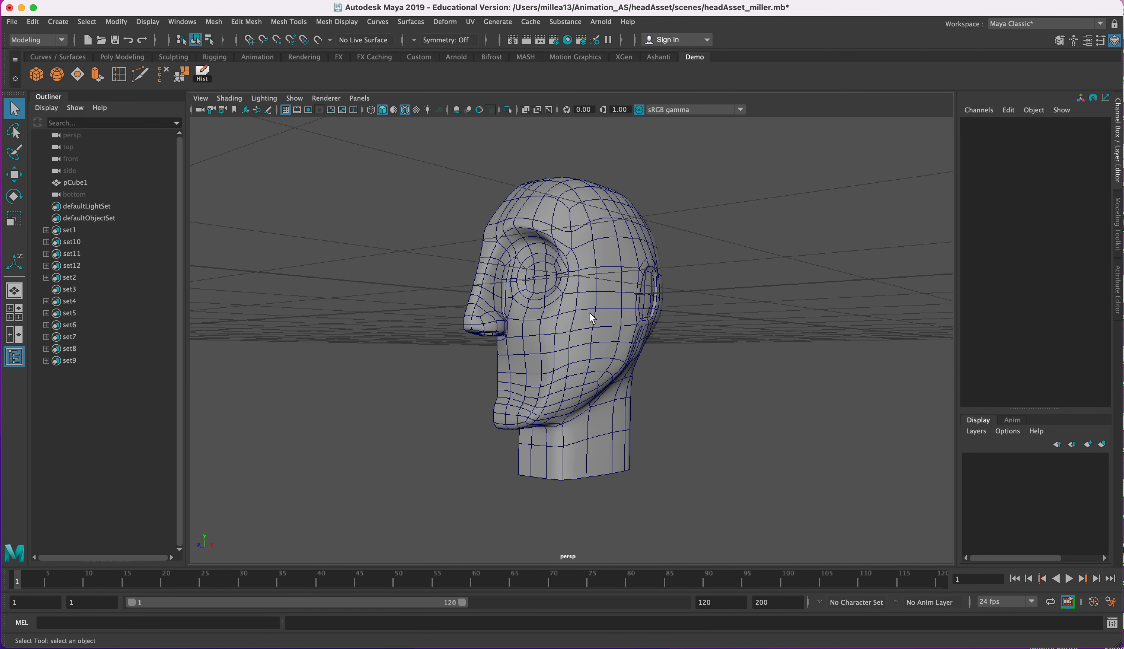
left_click_drag(1079, 13, 1096, 57)
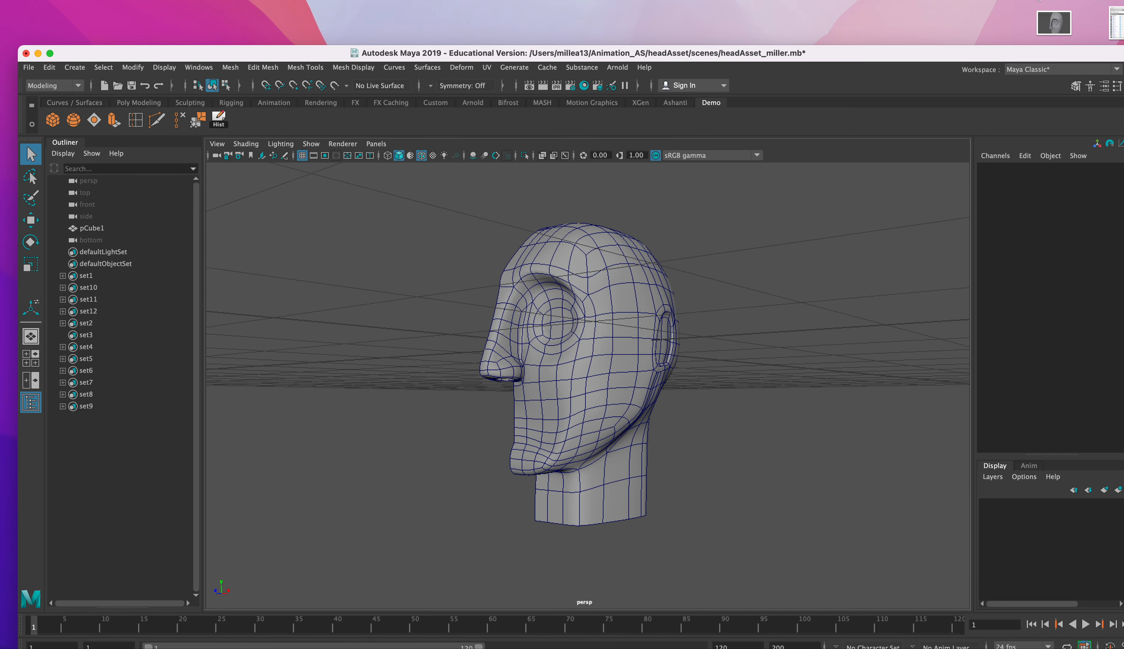